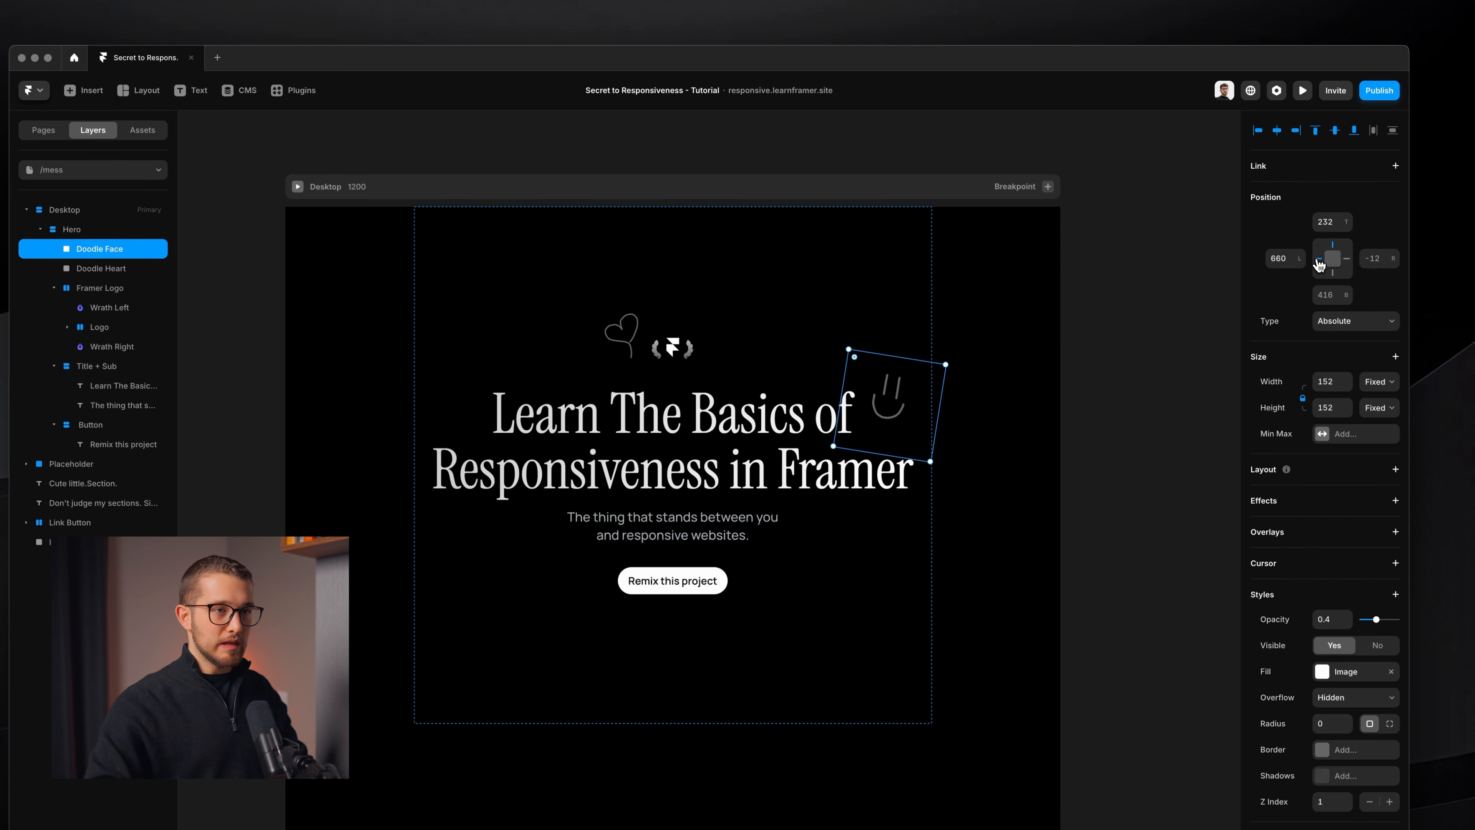
# - Pin the smiley doodle to the Hero's right edge instead of its left and nudge it outward to a right offset of -22
pyautogui.click(1347, 258)
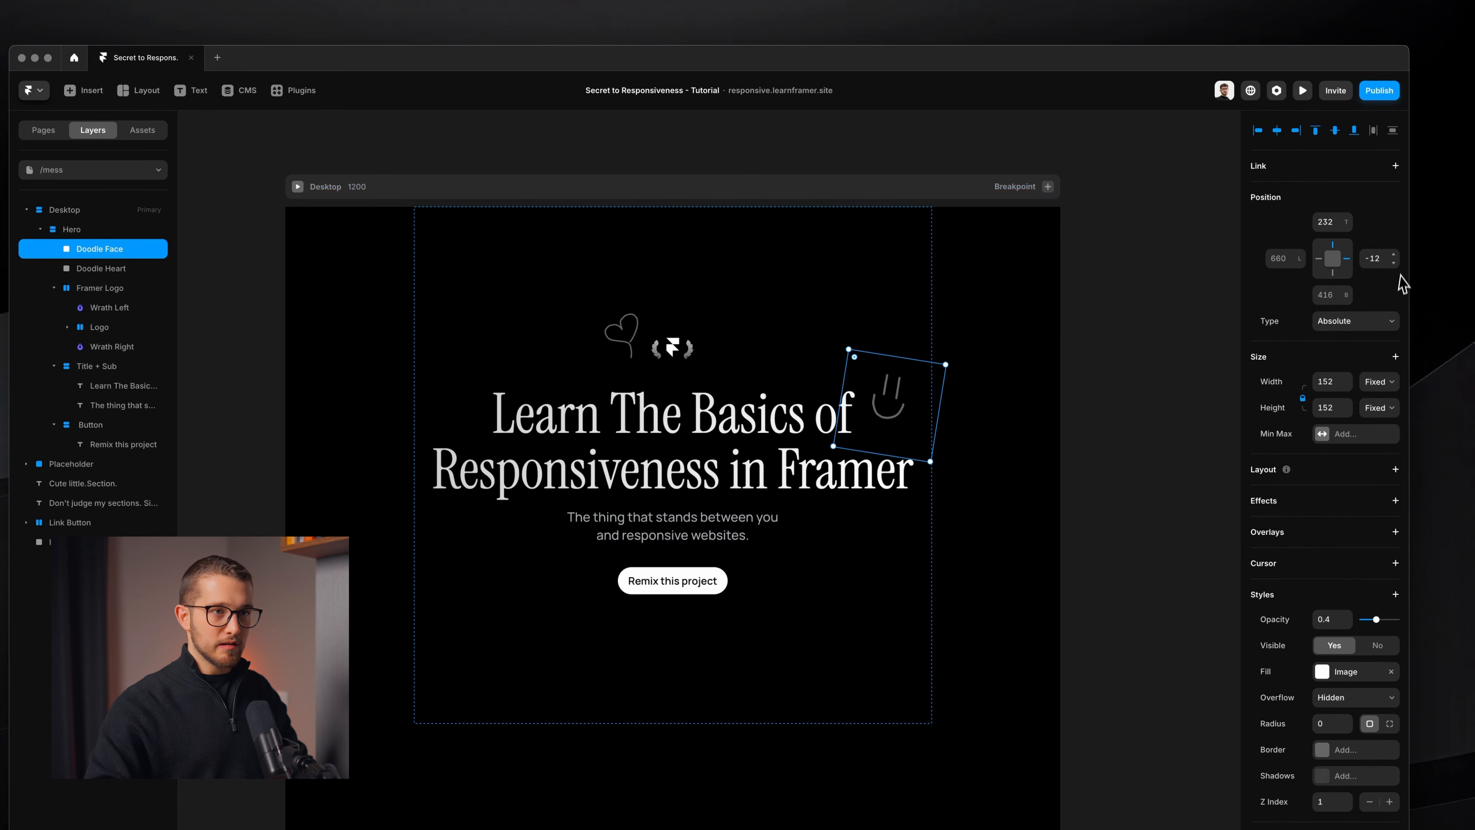
pyautogui.scroll(5, 918, 365)
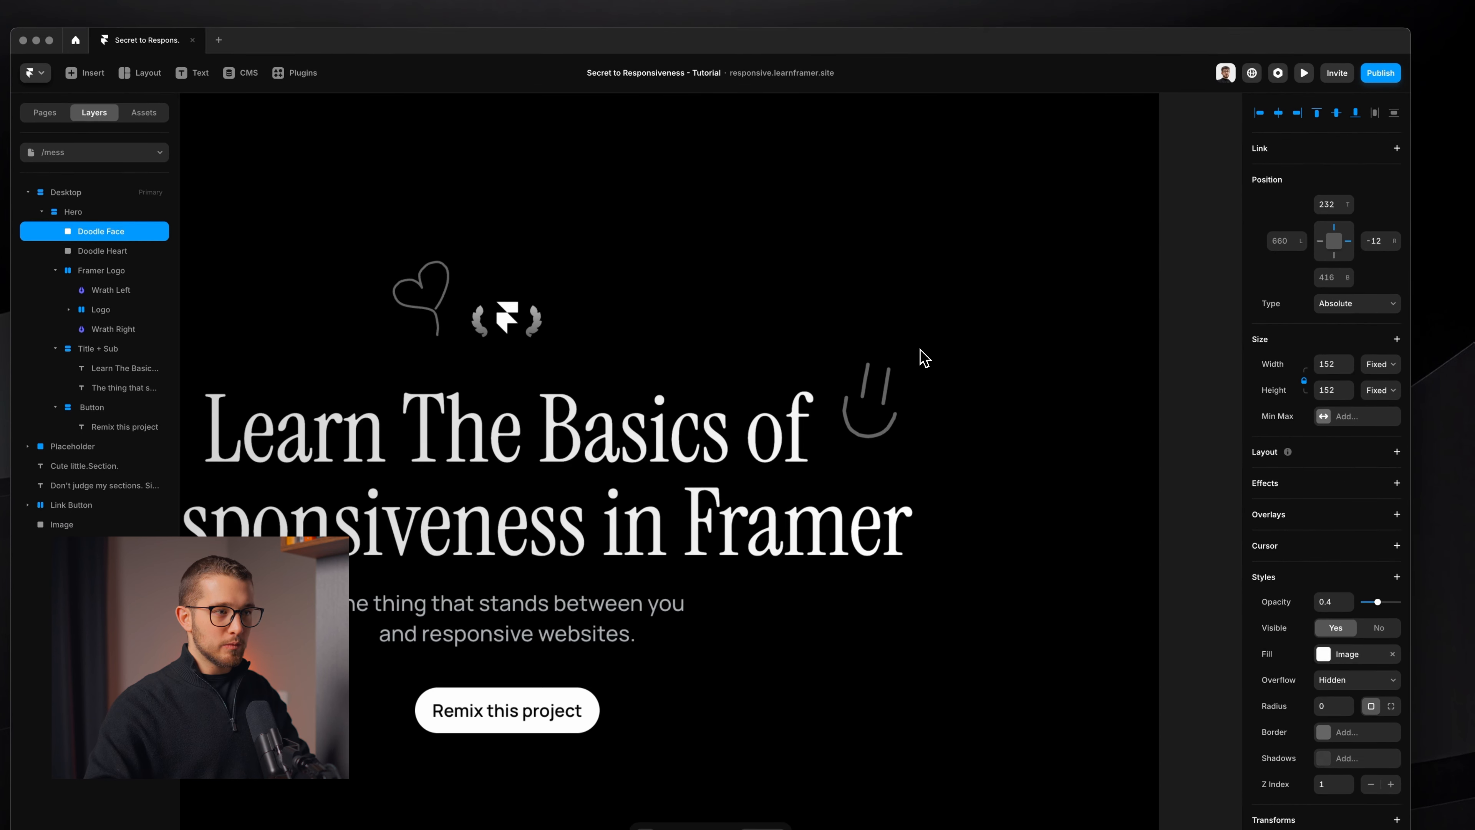
pyautogui.press('shift+super+4')
pyautogui.press('Escape')
pyautogui.scroll(-5, 941, 436)
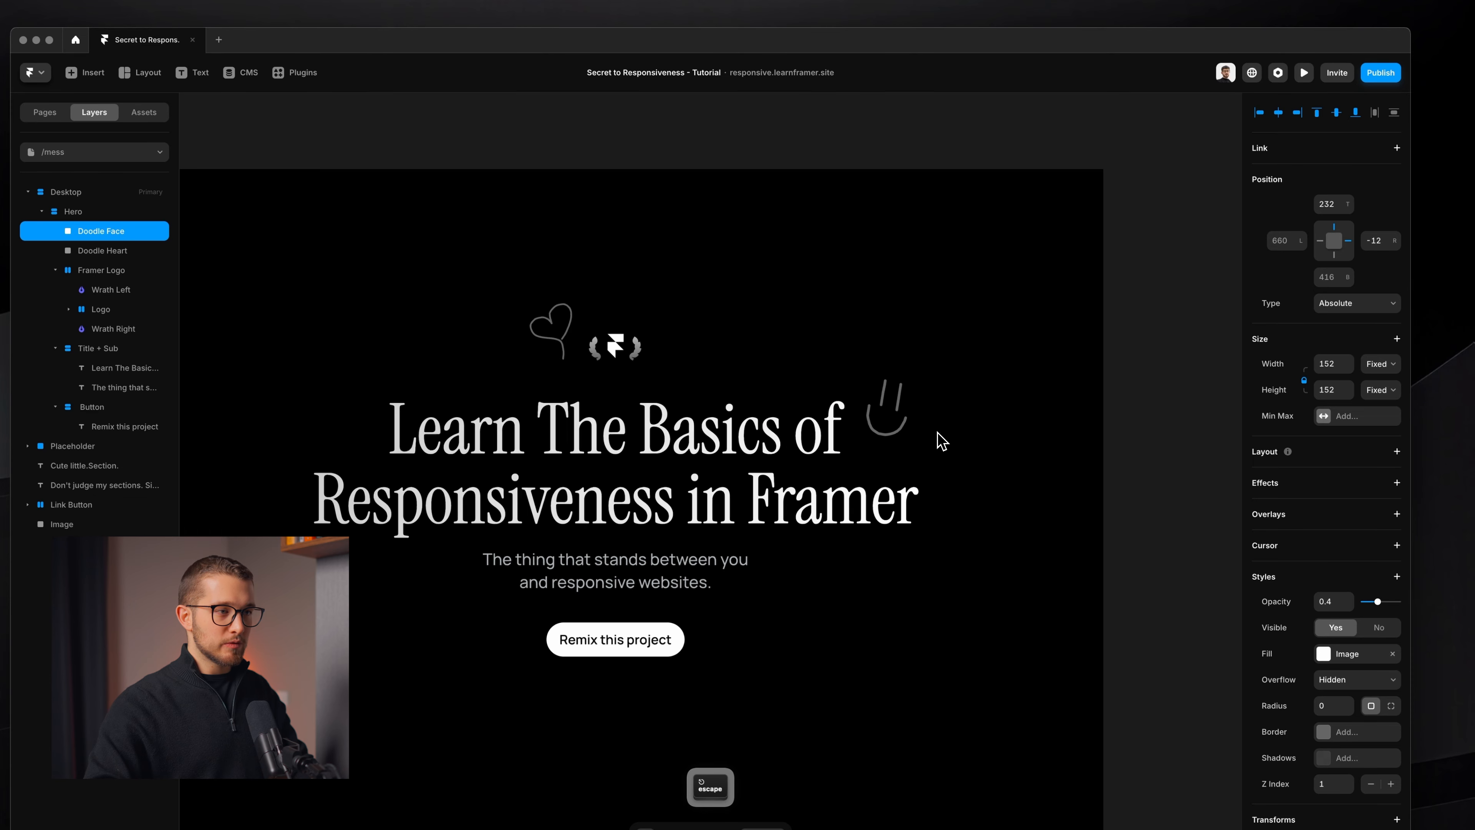
pyautogui.keyDown('super'); pyautogui.click(907, 414); pyautogui.keyUp('super')
pyautogui.hotkey('shift', 'Right')
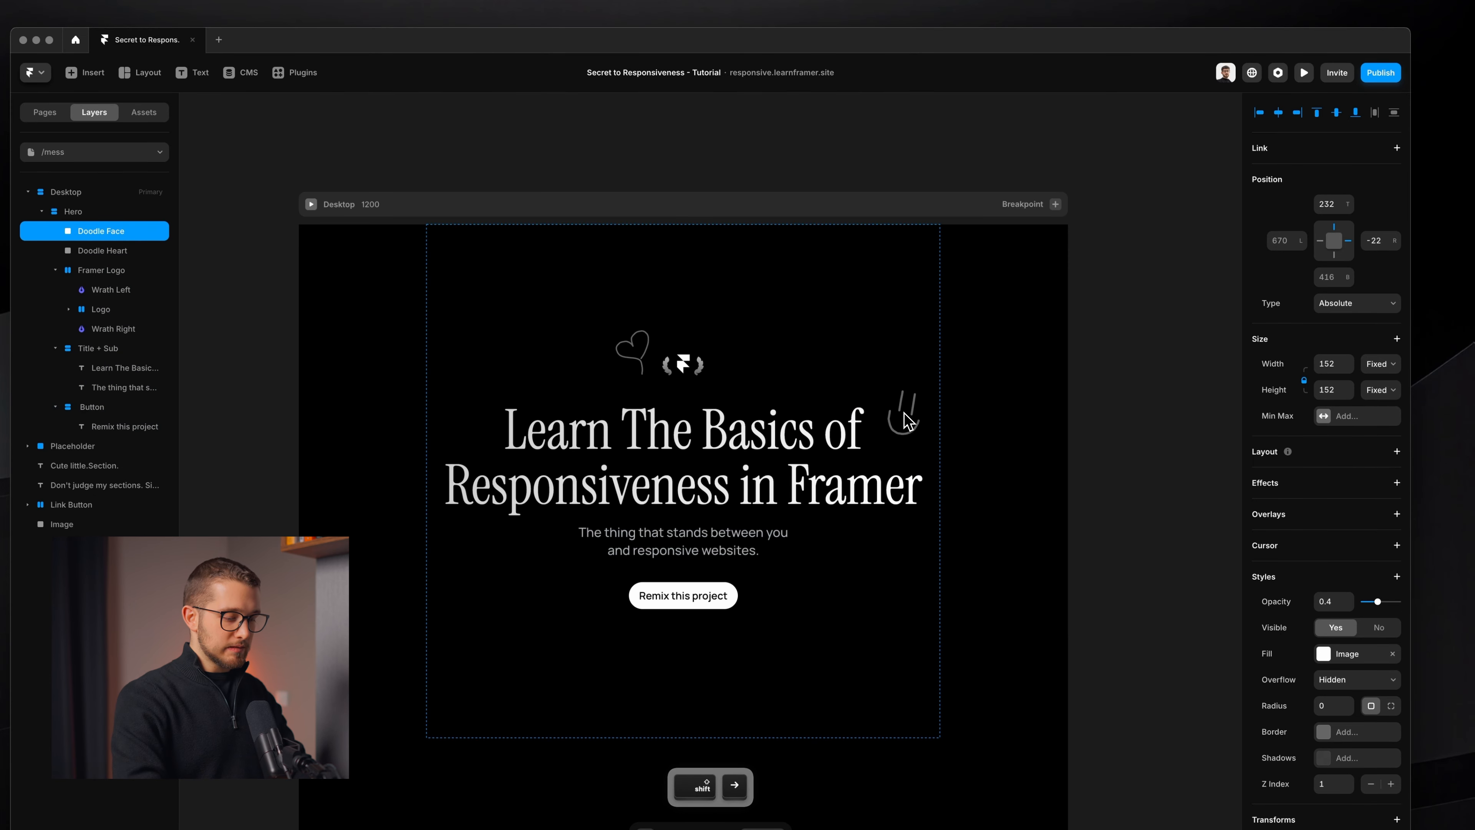
# - Preview the page and resize the preview to about 1374 px wide to check the smiley doodle's placement
pyautogui.press('super+p')
pyautogui.moveTo(1113, 454); pyautogui.dragTo(1074, 462)
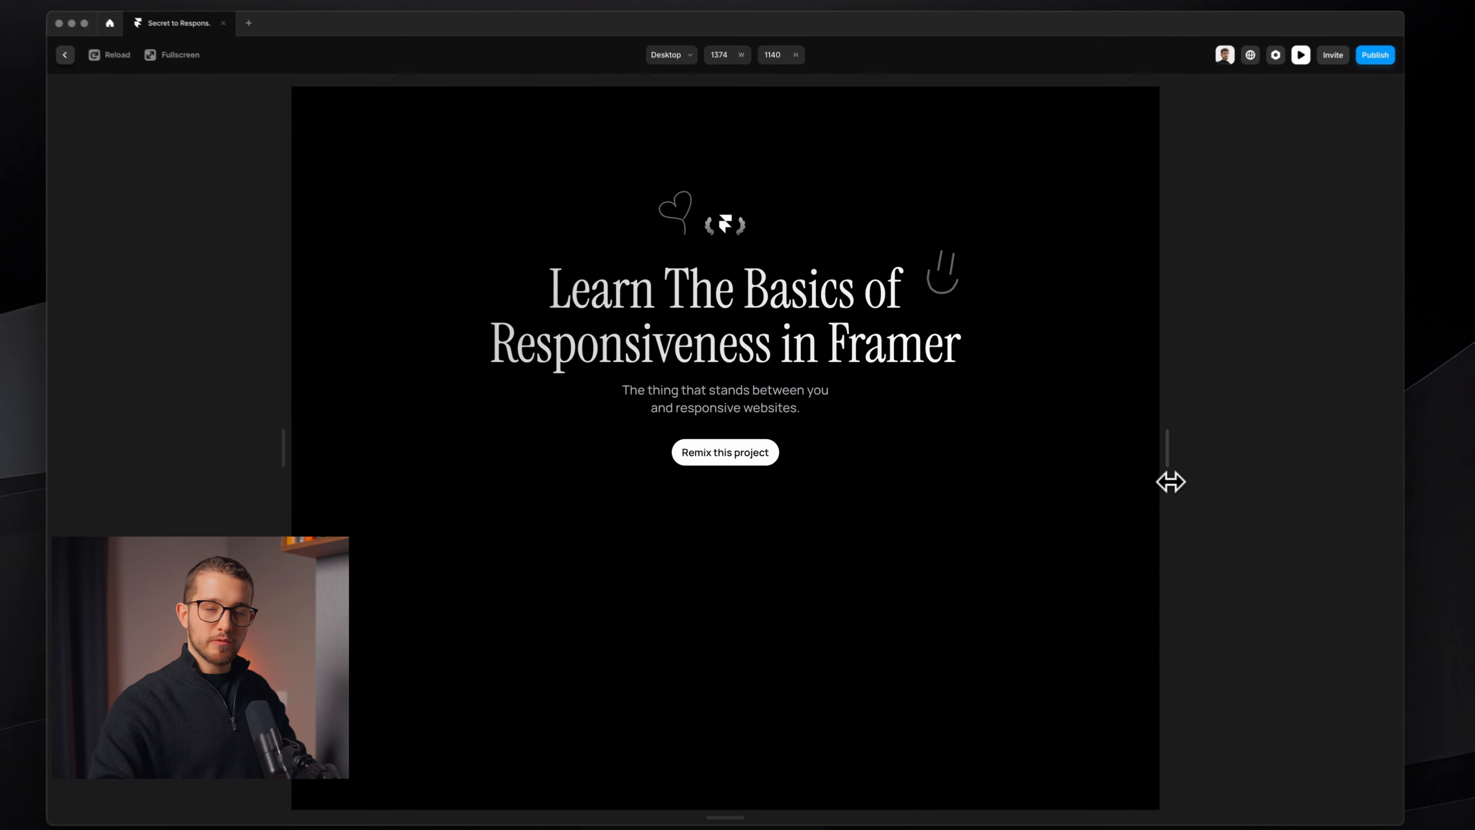
pyautogui.press('Escape')
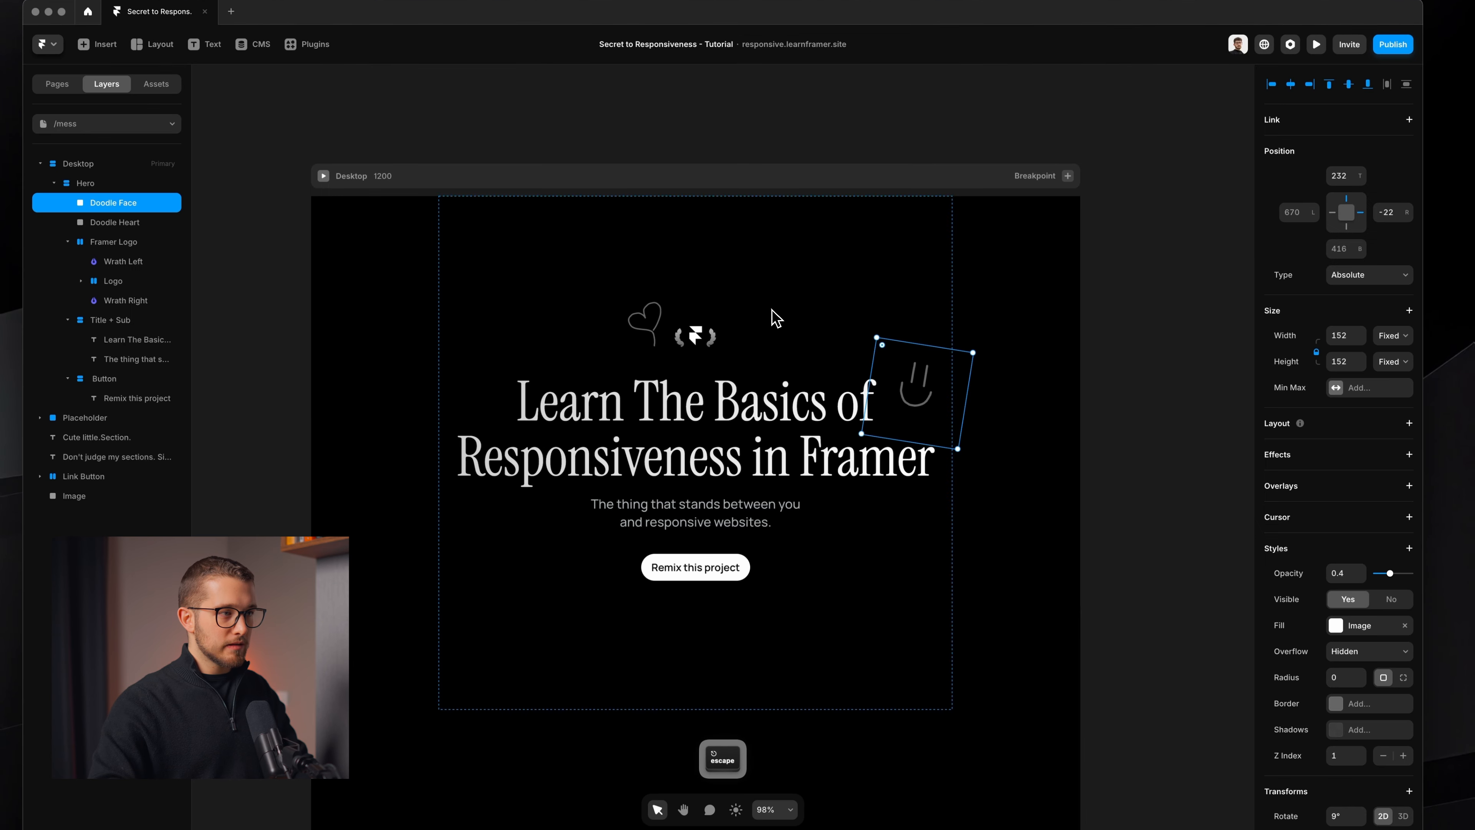
# - Move the heart doodle to the left of the headline, at left offset 20 and top offset 244
pyautogui.keyDown('super'); pyautogui.click(636, 336); pyautogui.keyUp('super')
pyautogui.hscroll(-2, 660, 336)
pyautogui.moveTo(698, 325)
pyautogui.mouseDown()
pyautogui.moveTo(517, 342)
pyautogui.moveTo(527, 376)
pyautogui.mouseUp()
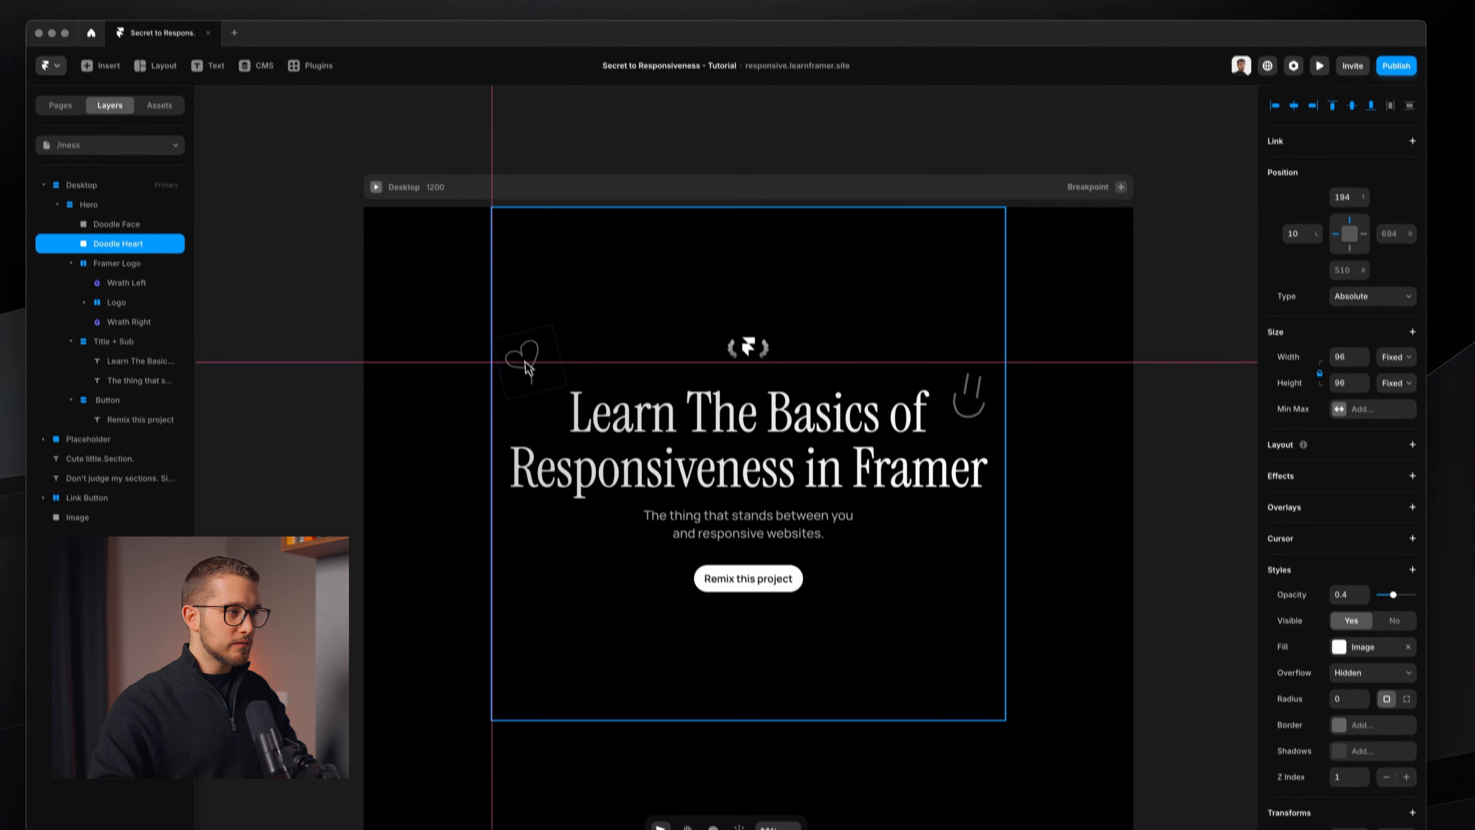
pyautogui.moveTo(534, 428); pyautogui.dragTo(536, 425)
pyautogui.click(1291, 260)
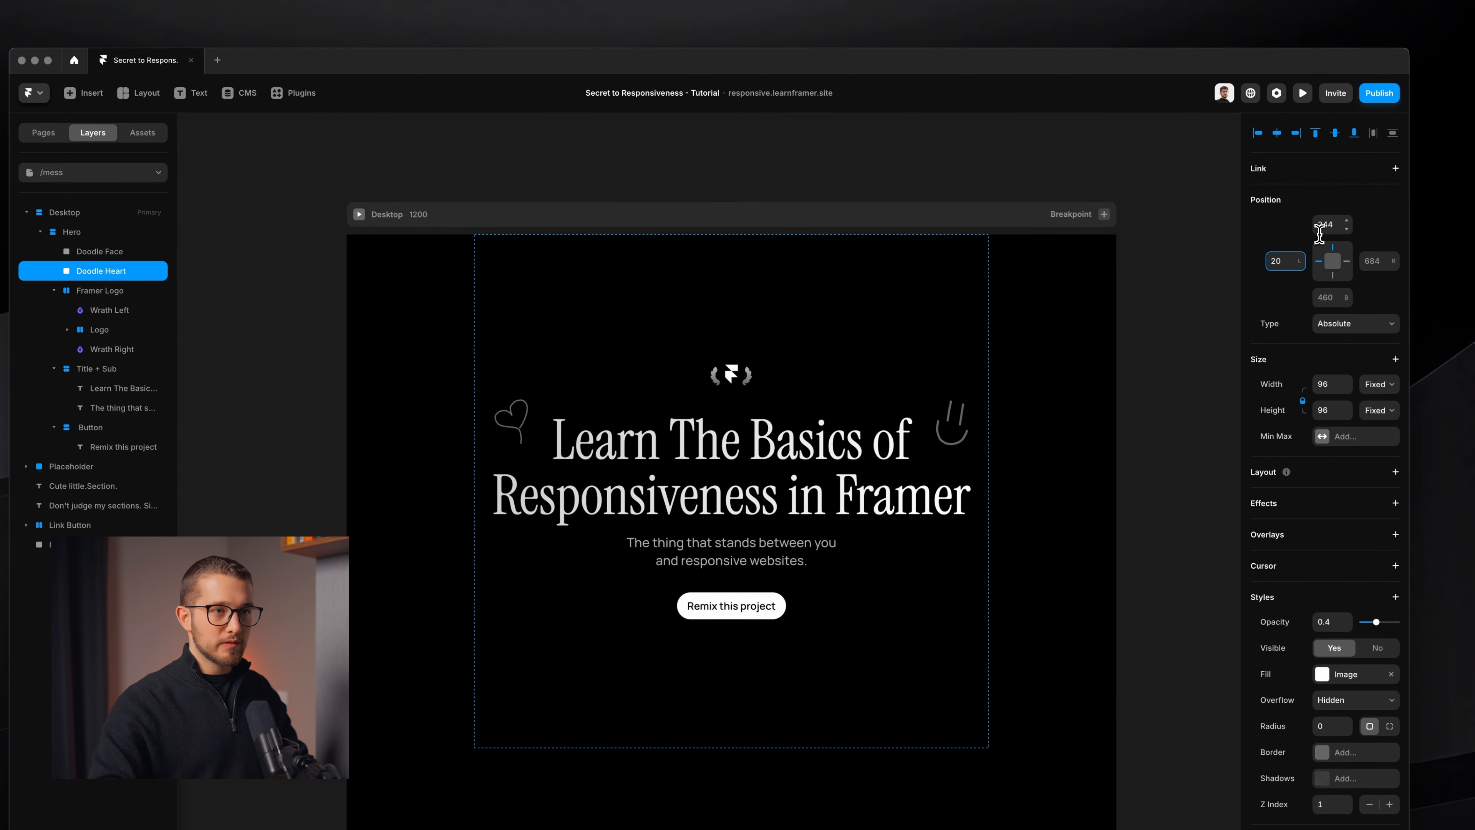
# - Preview the page and narrow the preview to about 516 px to check how both doodles follow the section's edges
pyautogui.click(1080, 481)
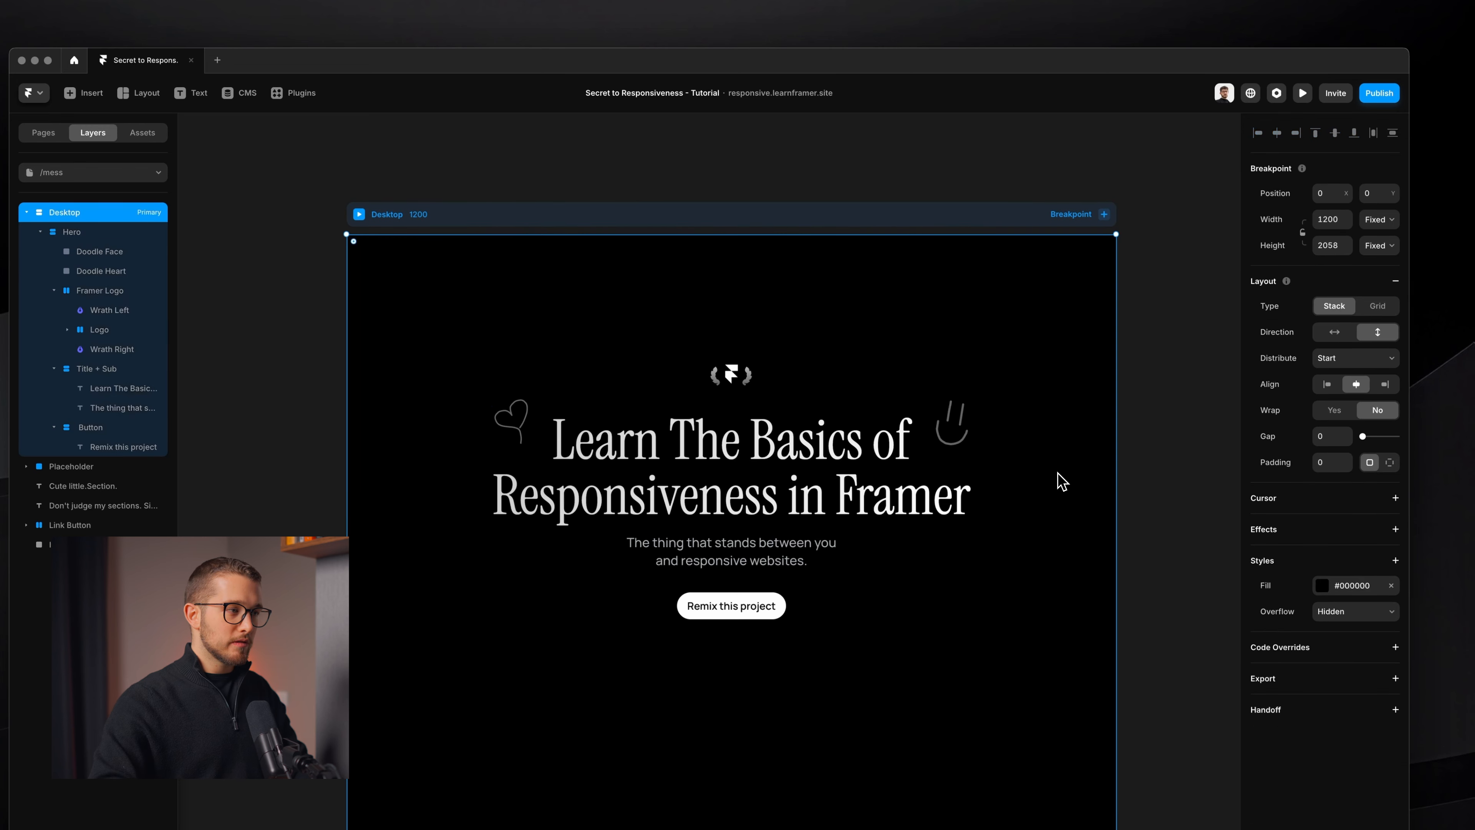
pyautogui.press('super+p')
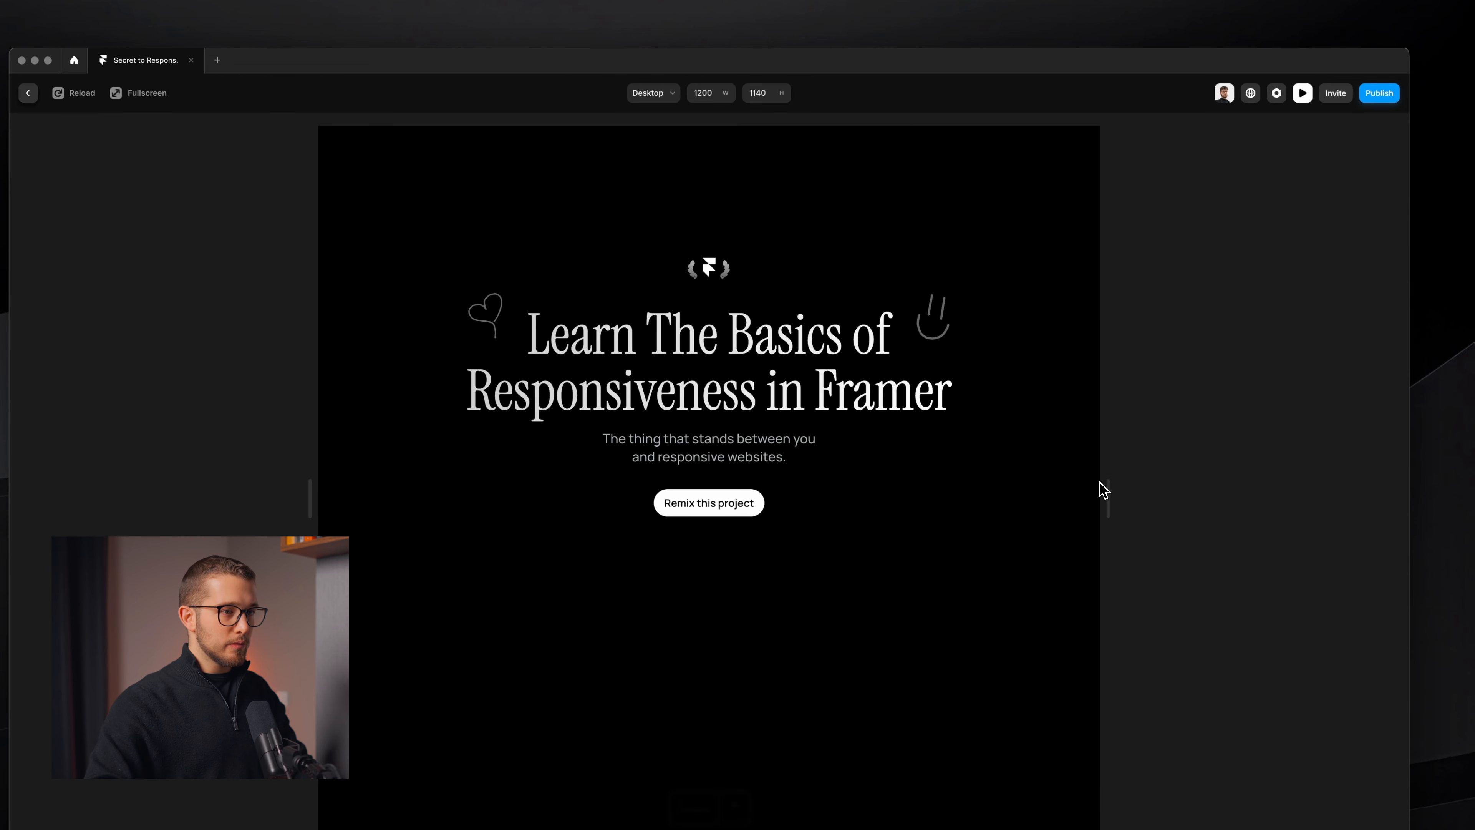
pyautogui.moveTo(1101, 485)
pyautogui.mouseDown()
pyautogui.moveTo(1330, 491)
pyautogui.moveTo(967, 537)
pyautogui.moveTo(1106, 513)
pyautogui.mouseUp()
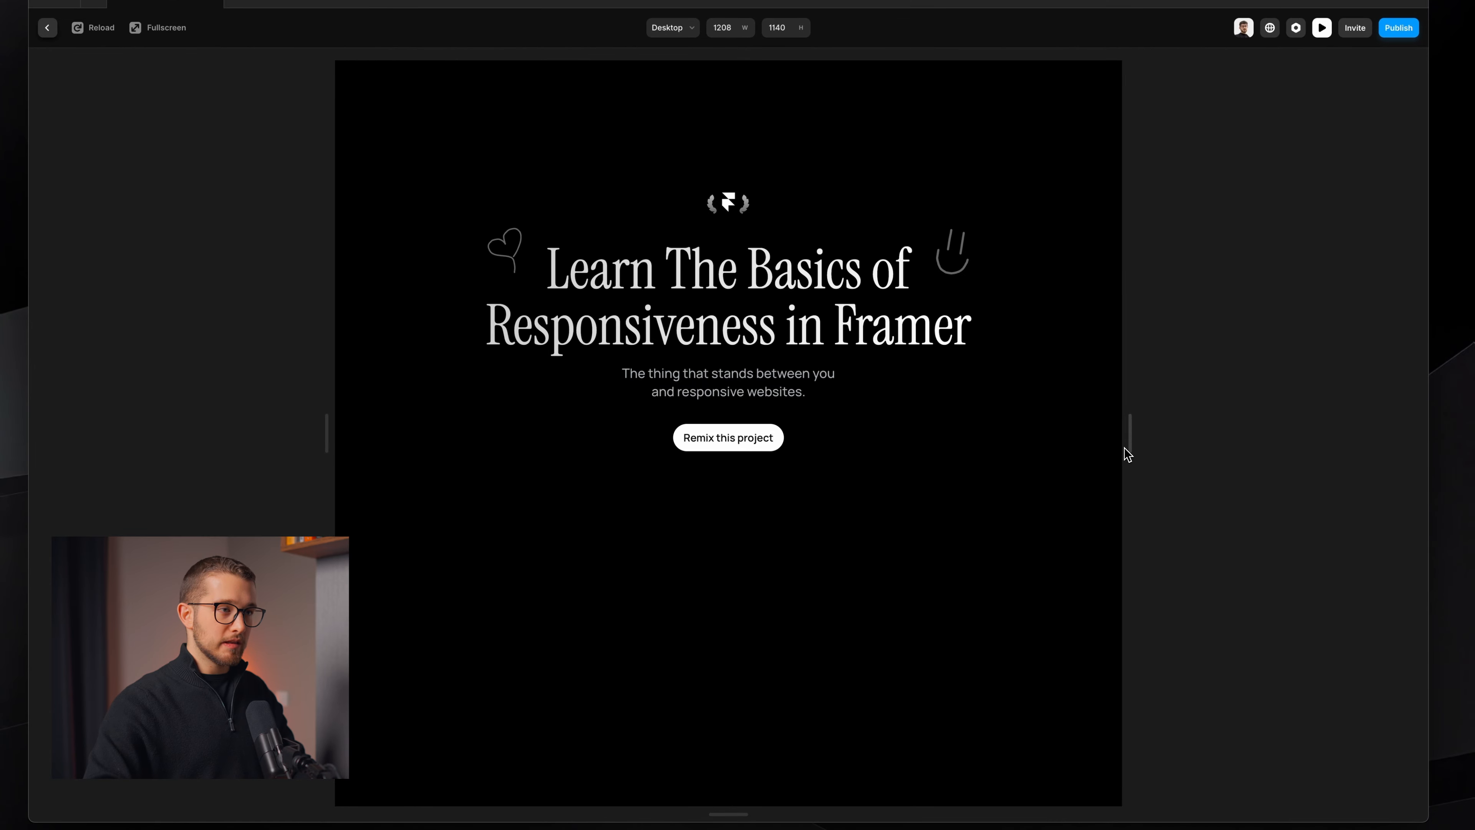
pyautogui.moveTo(1127, 453); pyautogui.dragTo(896, 458)
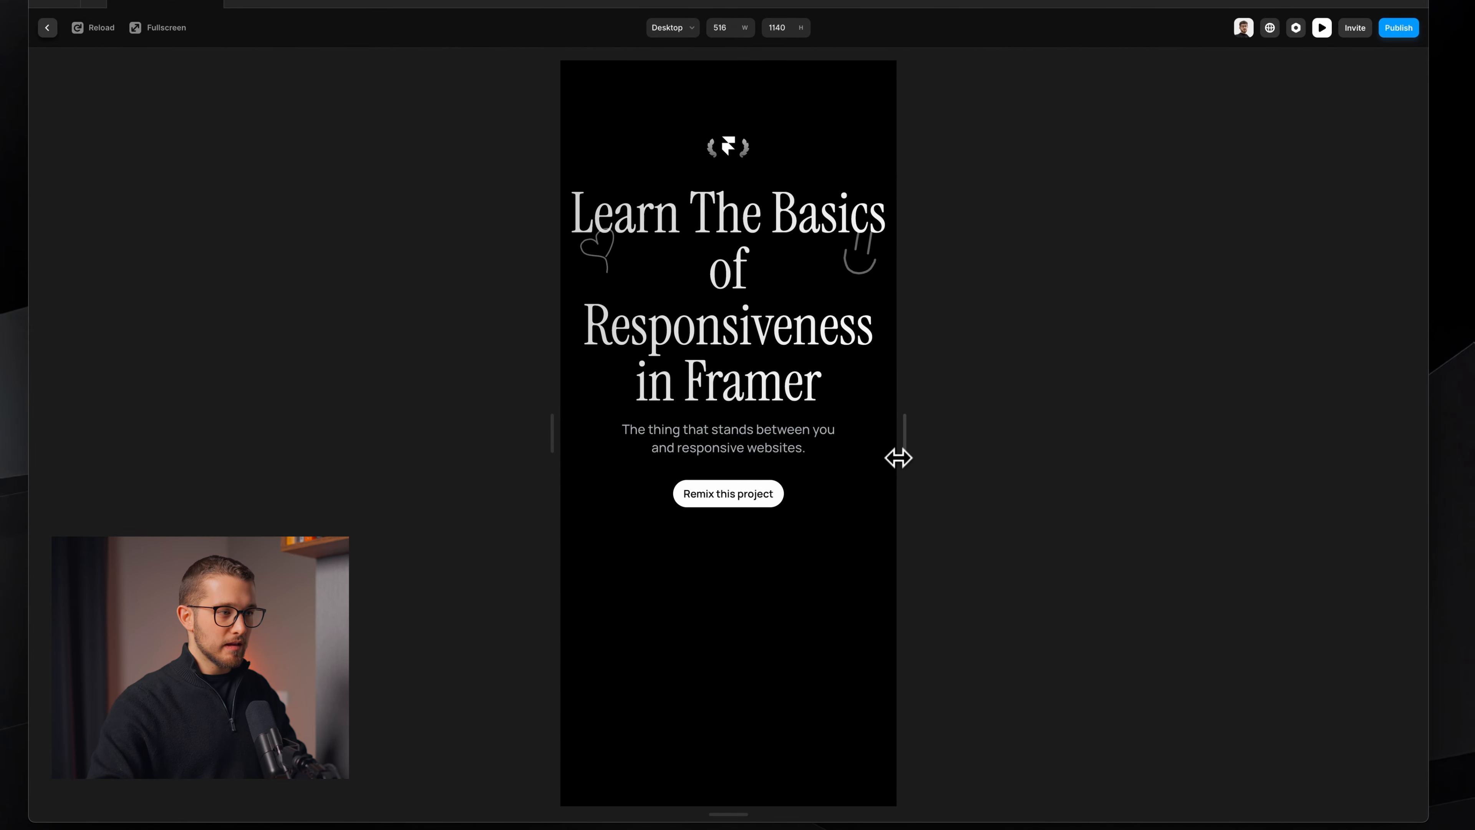
pyautogui.press('super+p')
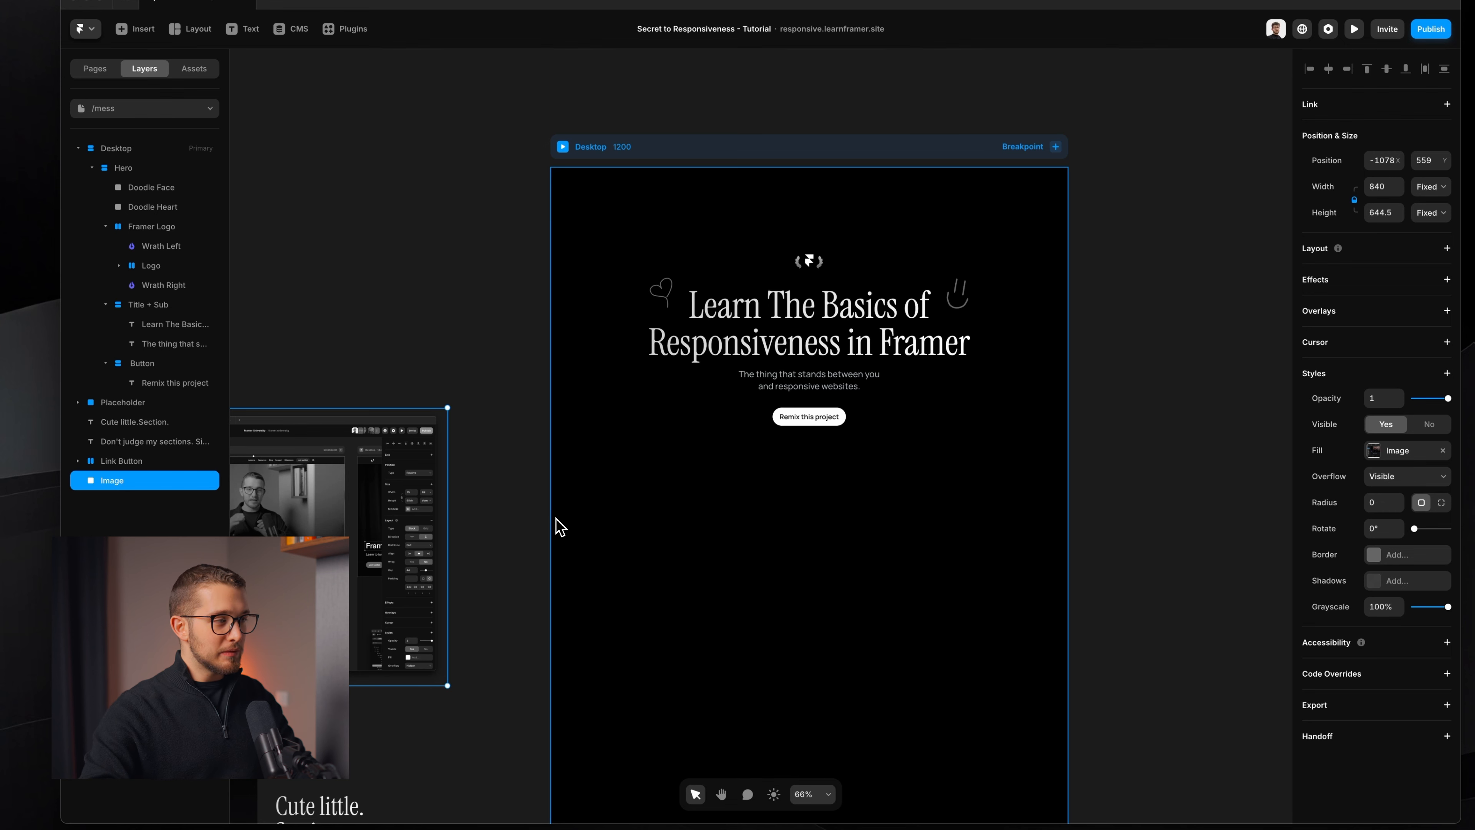
# - Cut the loose screenshot image from the canvas and paste it into the Hero stack
pyautogui.hscroll(-10, 615, 481)
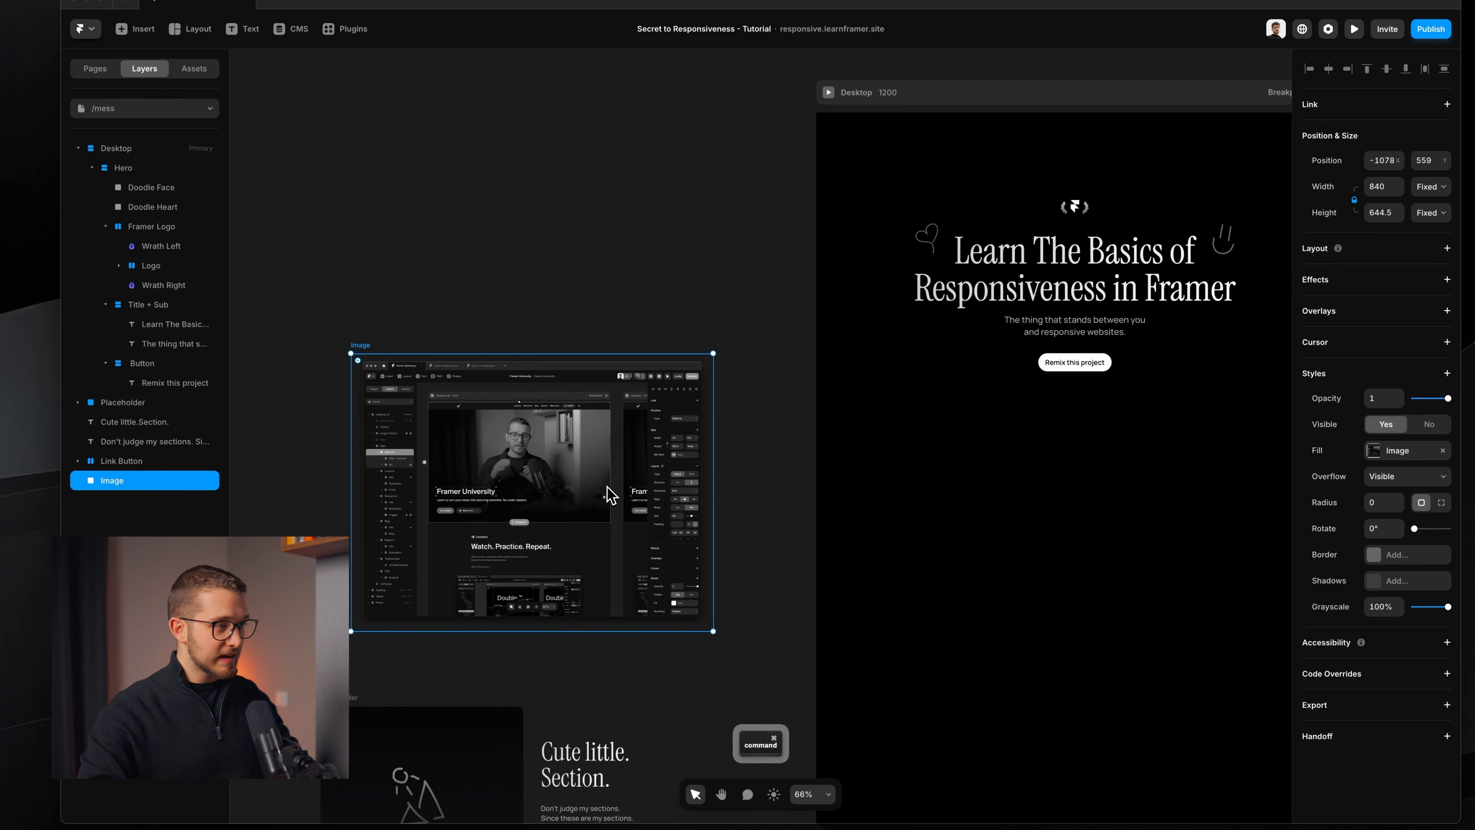
pyautogui.press('super+x')
pyautogui.hscroll(15, 681, 454)
pyautogui.click(581, 424)
pyautogui.hscroll(-1, 583, 426)
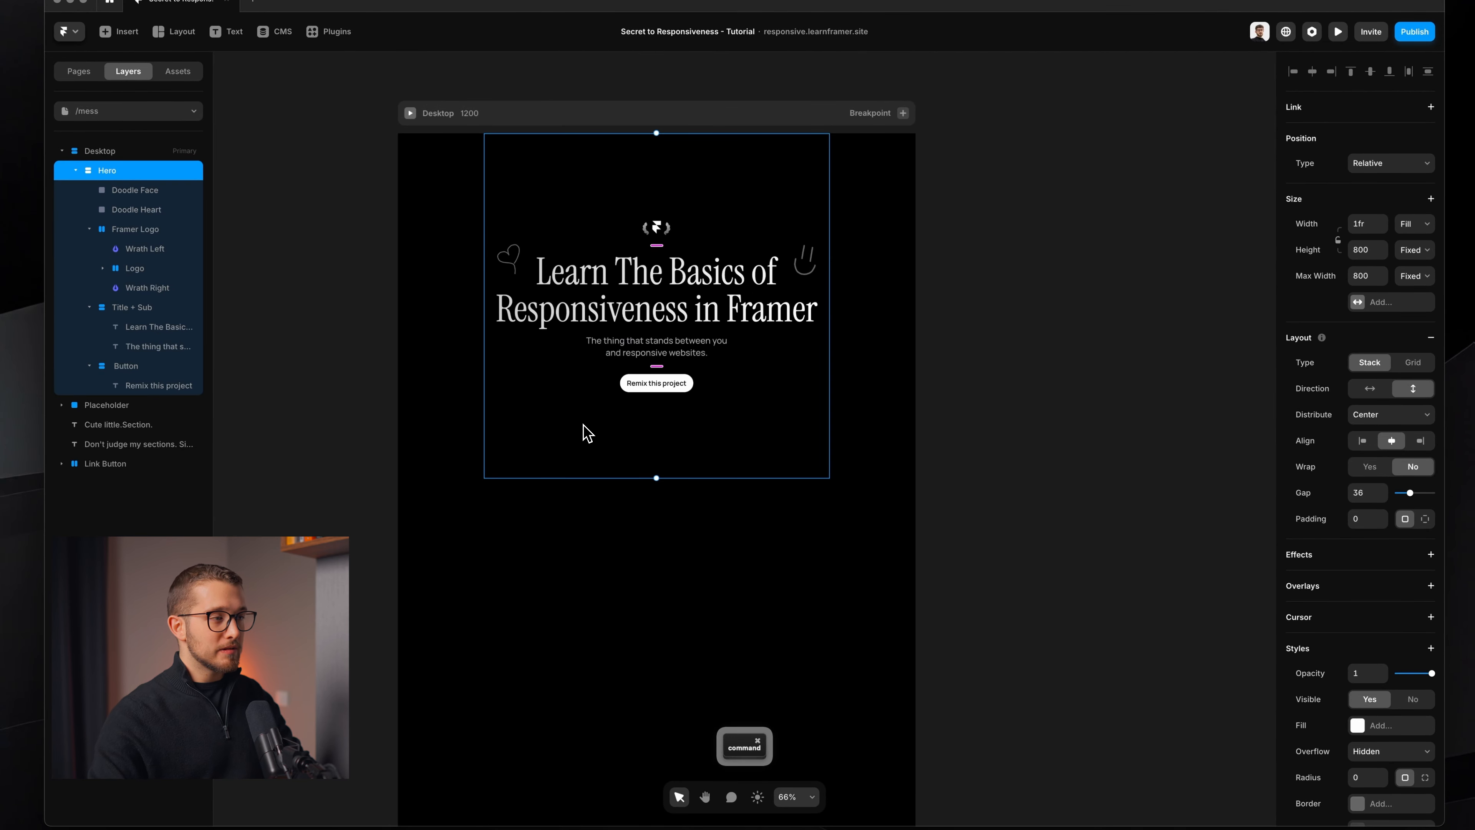
pyautogui.press('super+v')
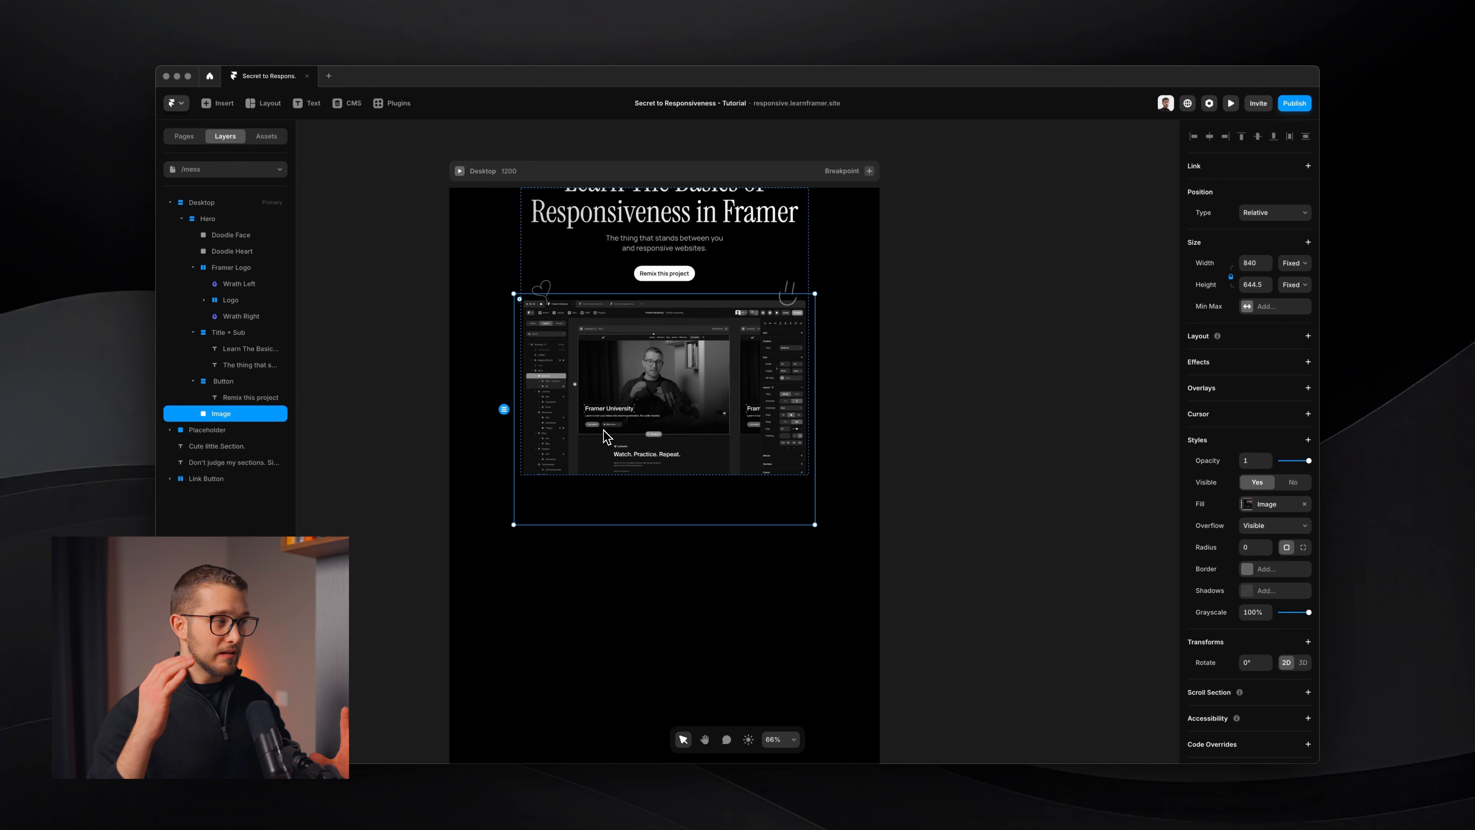
# - Stretch the Hero stack's height to 1142 and switch its height sizing to Fit Content
pyautogui.scroll(1, 604, 430)
pyautogui.scroll(3, 807, 407)
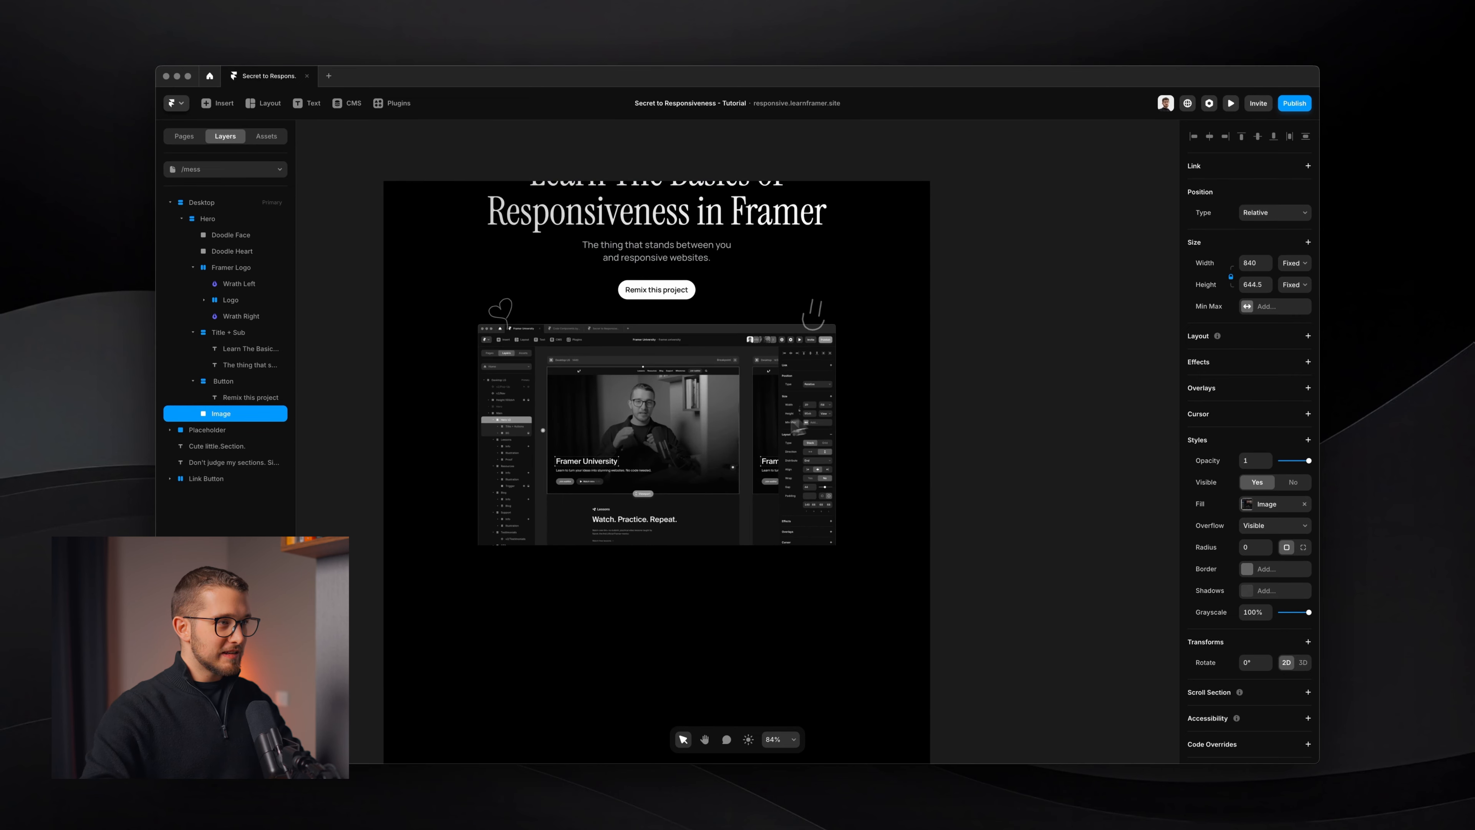
pyautogui.hscroll(-1, 712, 275)
pyautogui.click(809, 321)
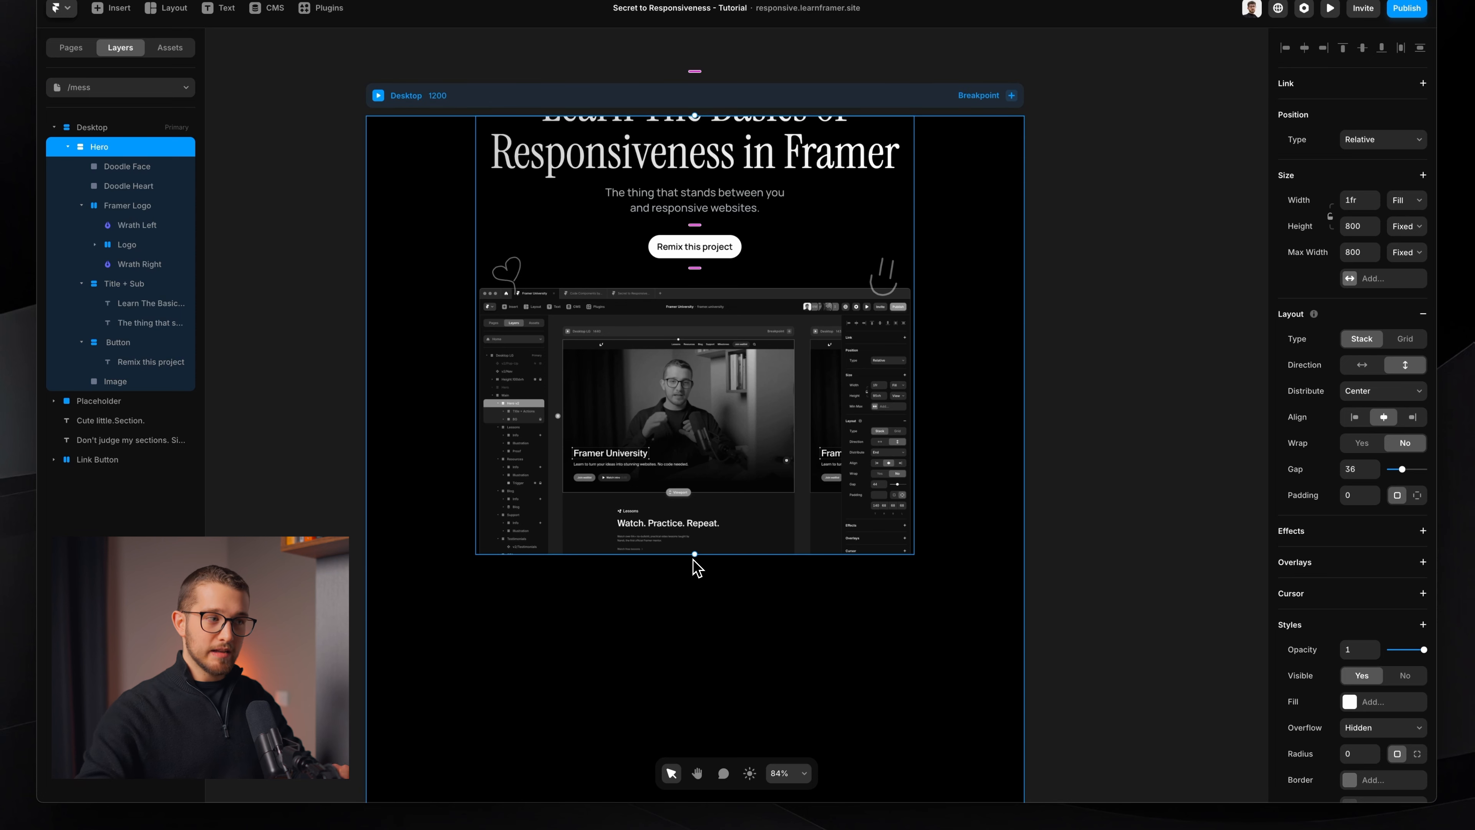
pyautogui.click(694, 560)
pyautogui.click(777, 274)
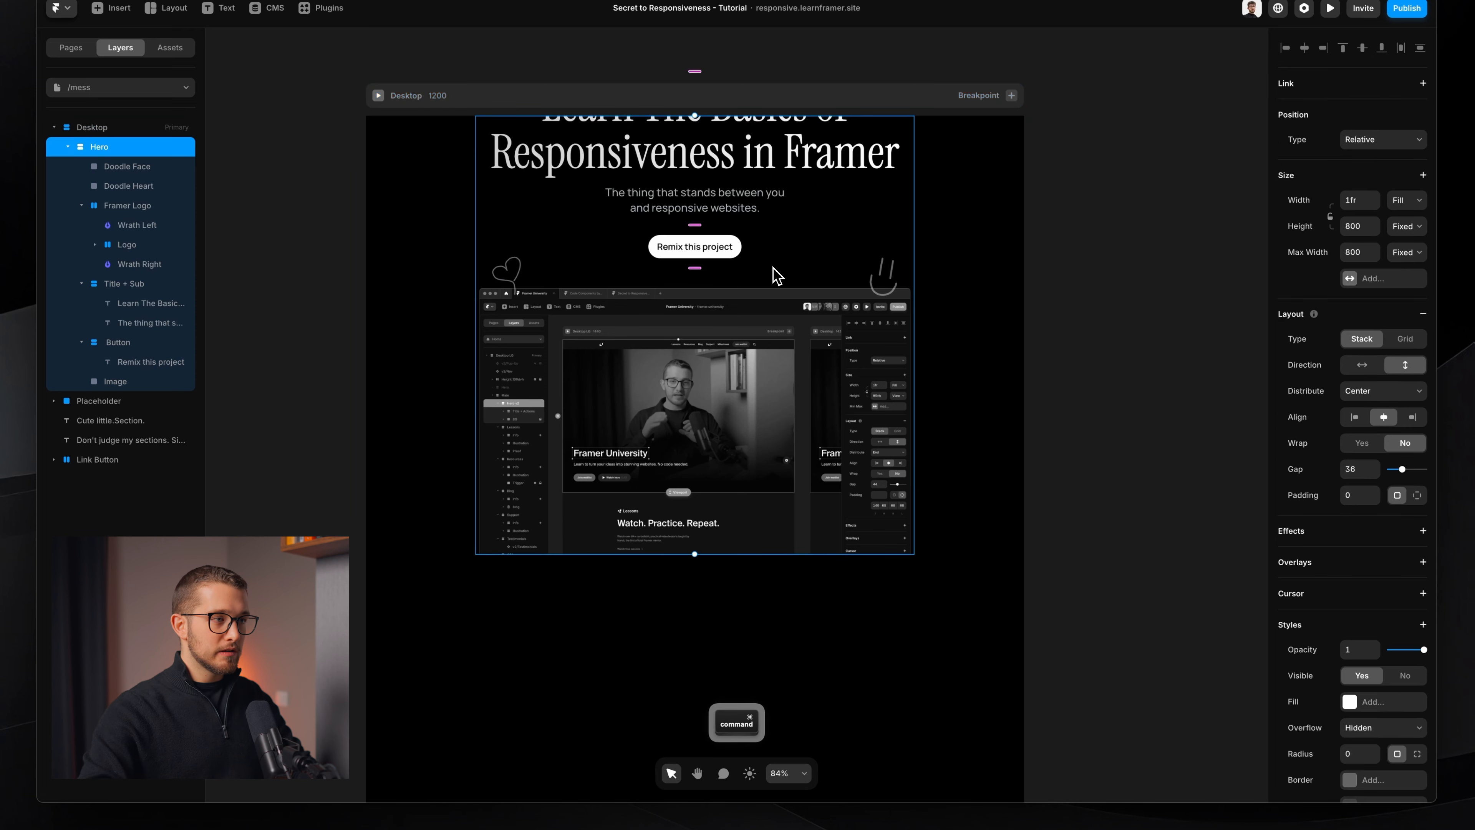
pyautogui.moveTo(698, 553); pyautogui.dragTo(688, 680)
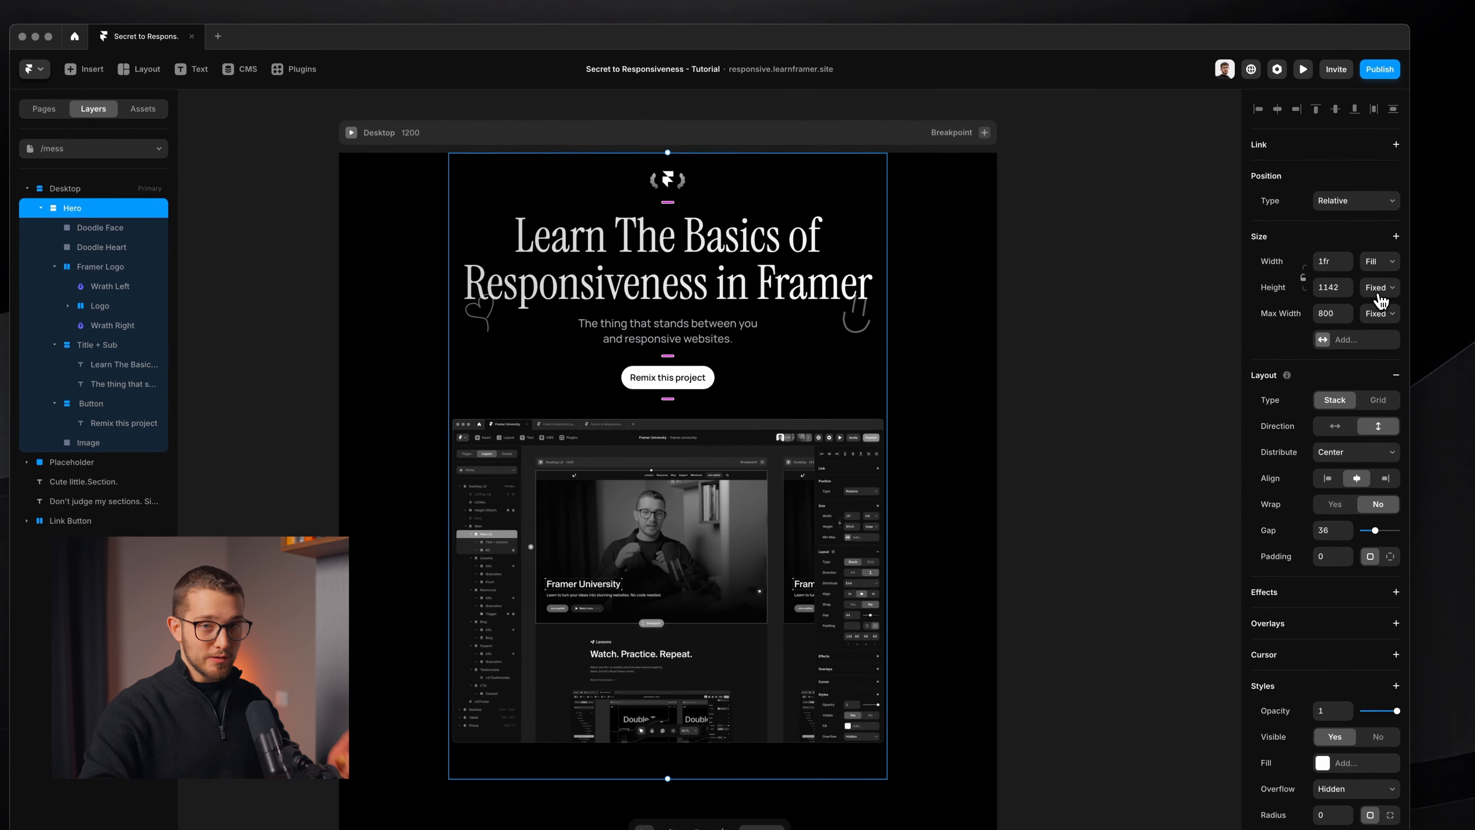
pyautogui.click(1399, 187)
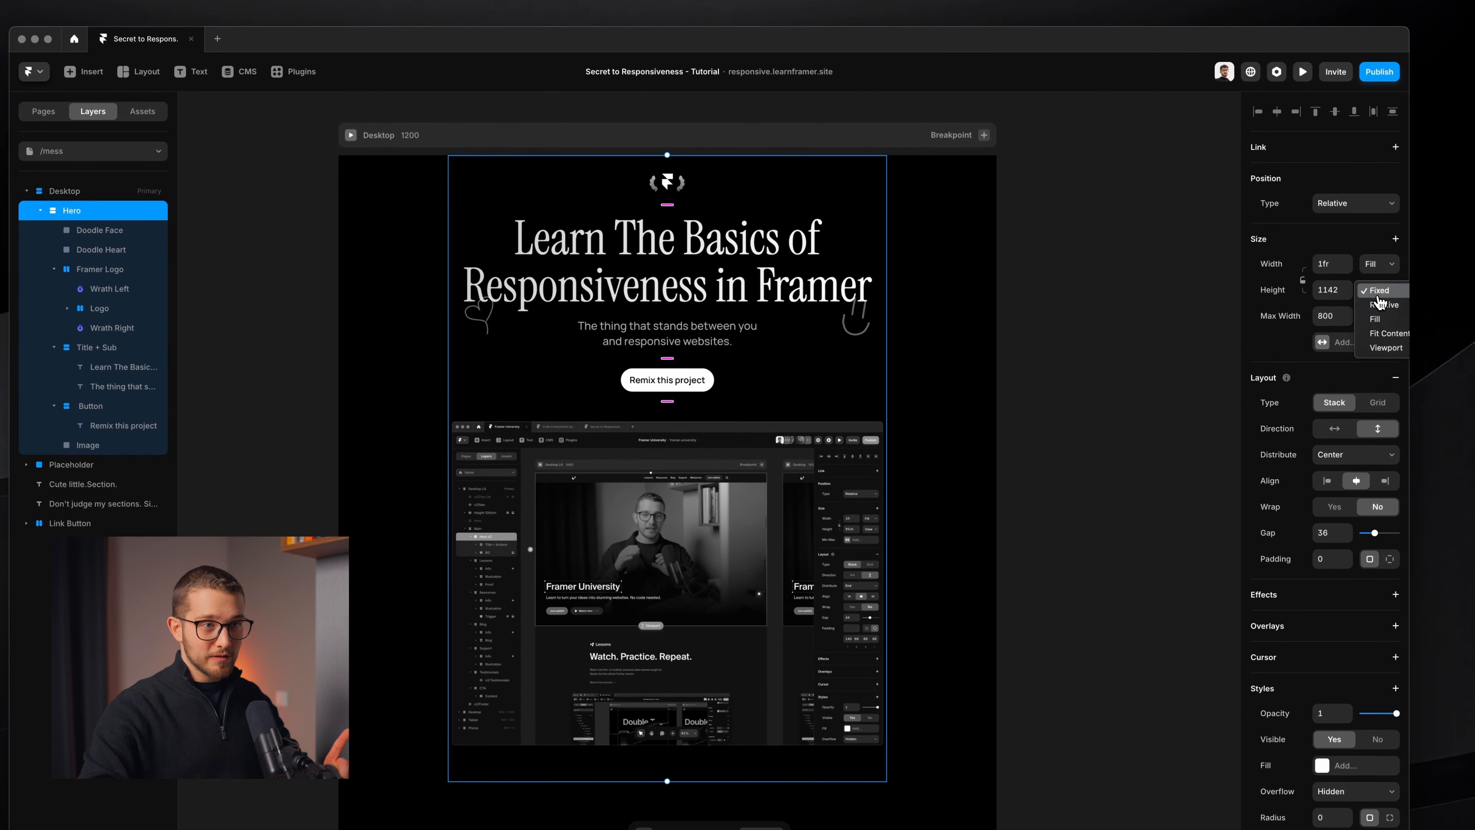
pyautogui.click(1387, 333)
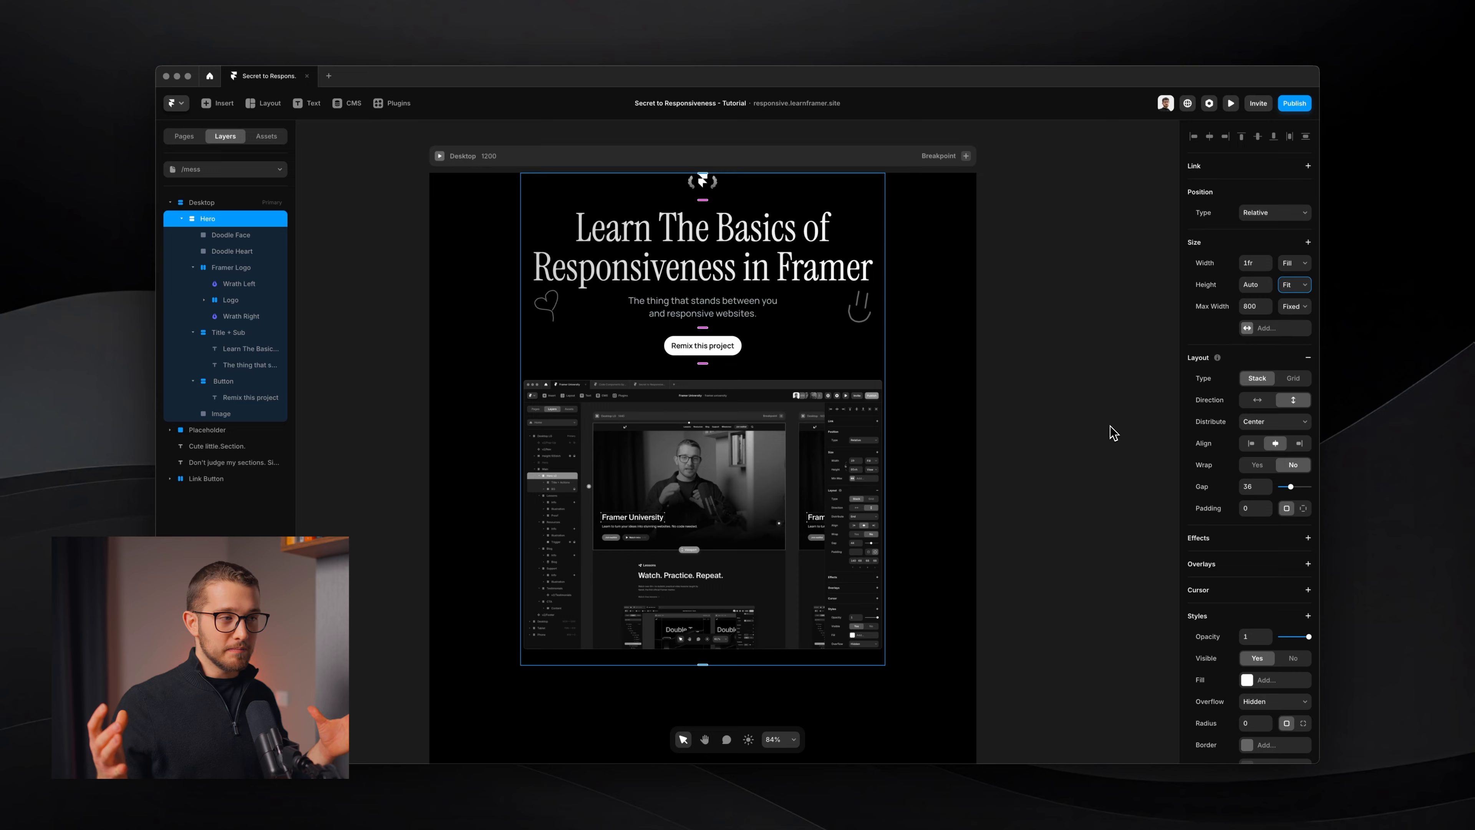
# - Try duplicating the screenshot image inside the Hero stack, and undo the duplication
pyautogui.click(627, 550)
pyautogui.scroll(-4, 628, 549)
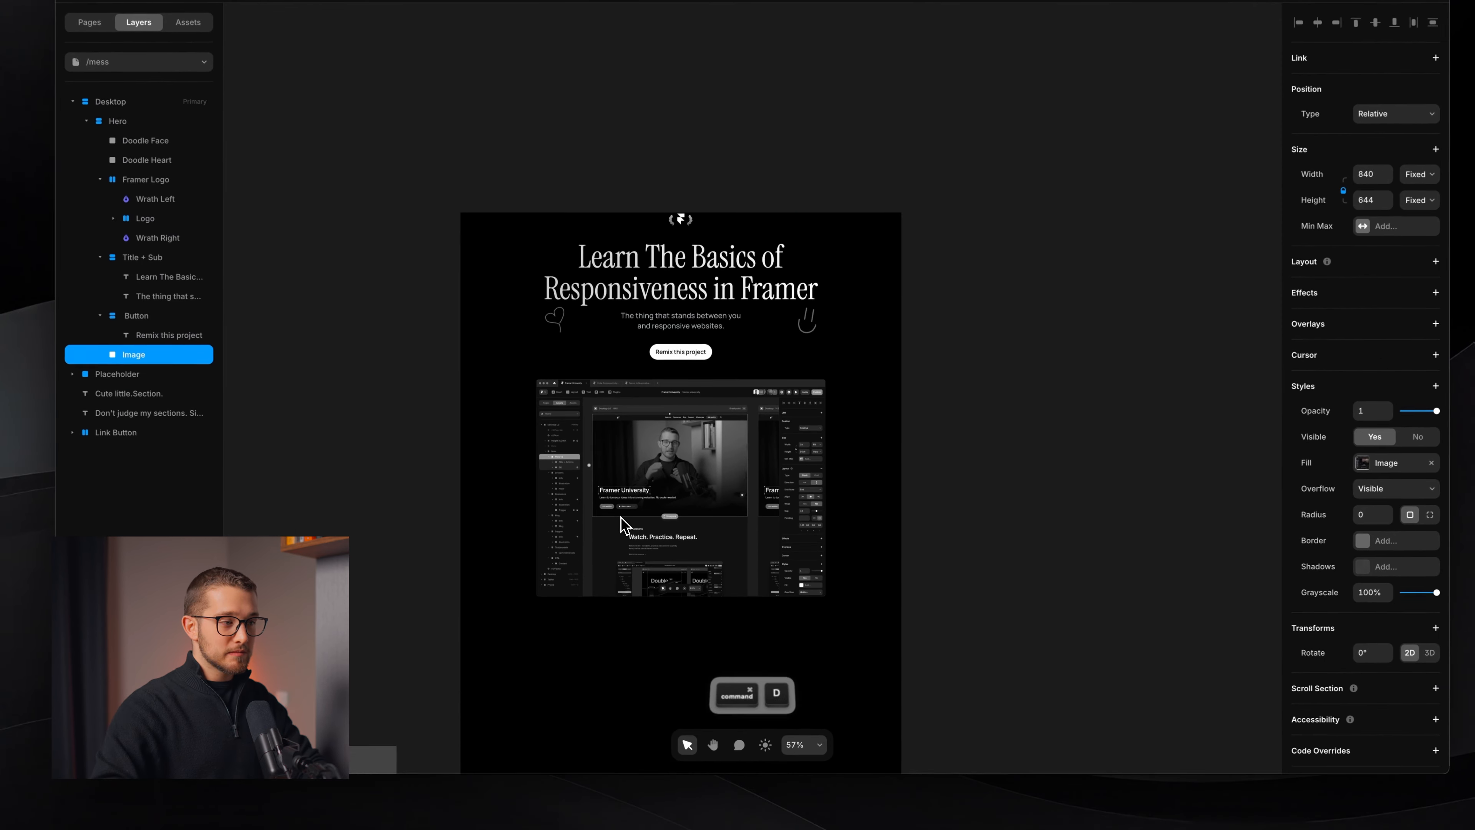
pyautogui.press('super+d')
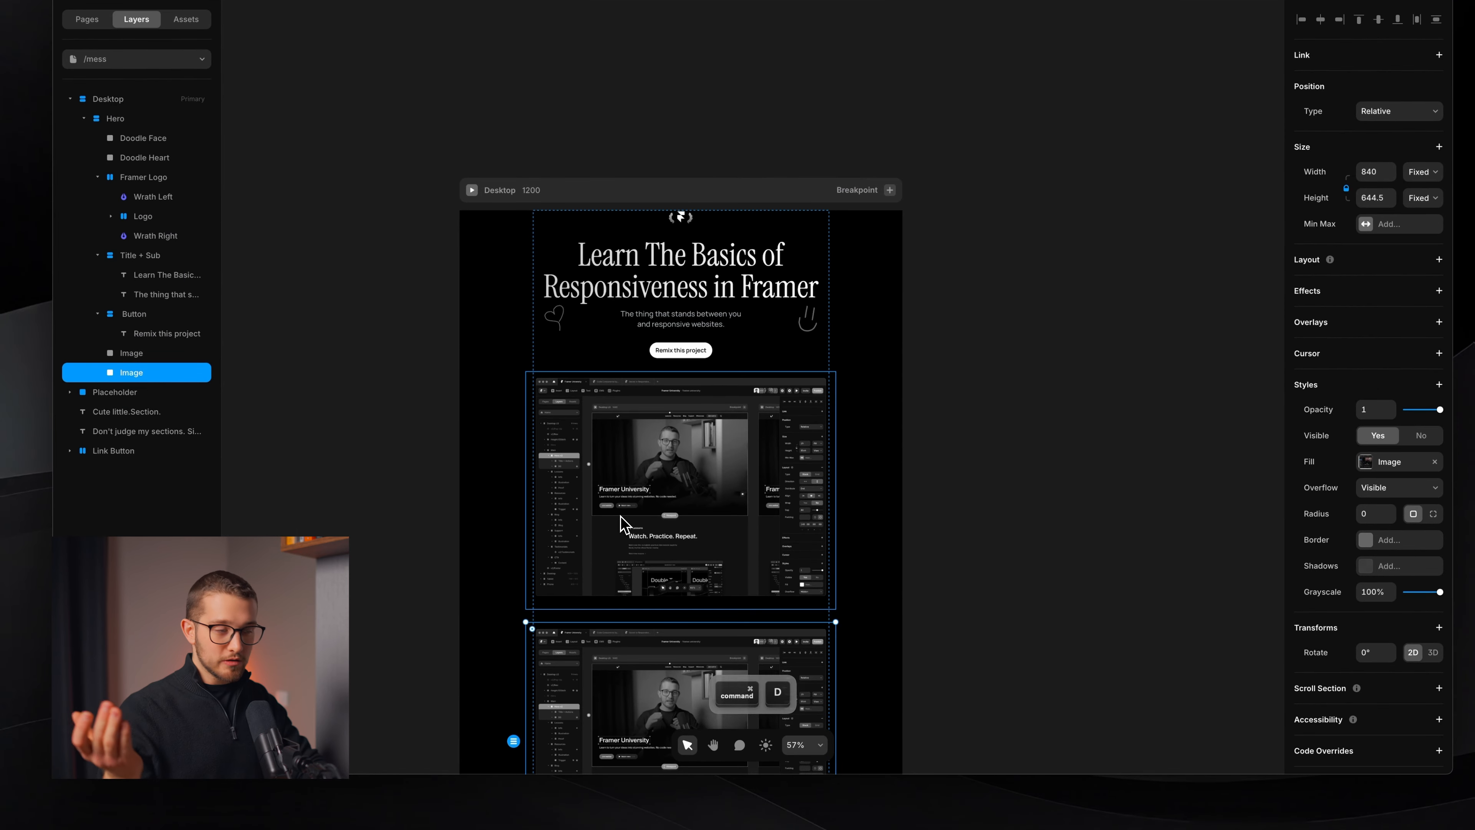
pyautogui.press('super+z')
pyautogui.scroll(4, 618, 396)
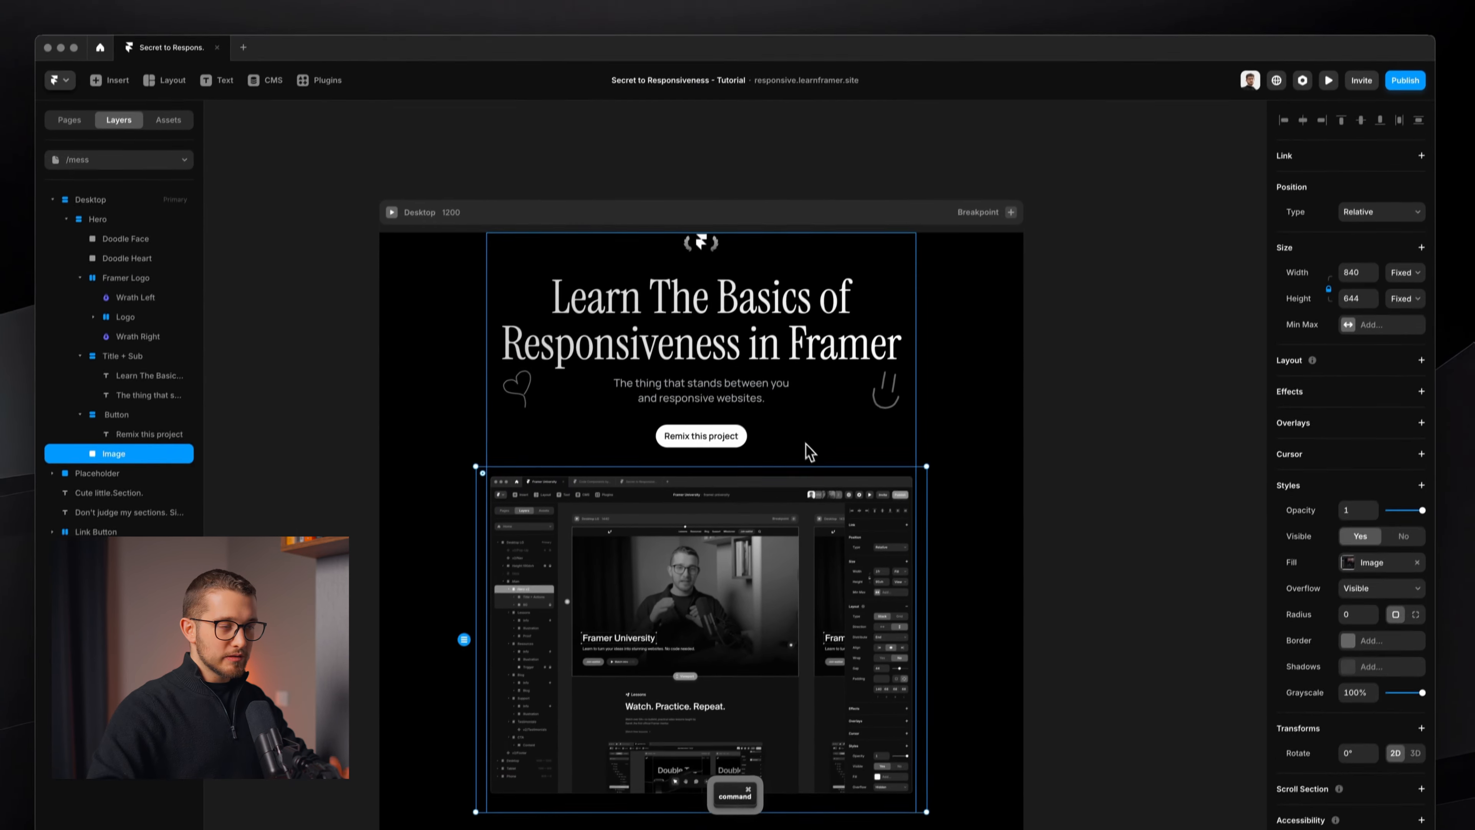
# - Select the Hero stack and preview the page to check the spacing above the logo
pyautogui.click(826, 343)
pyautogui.scroll(1, 826, 343)
pyautogui.press('super+p')
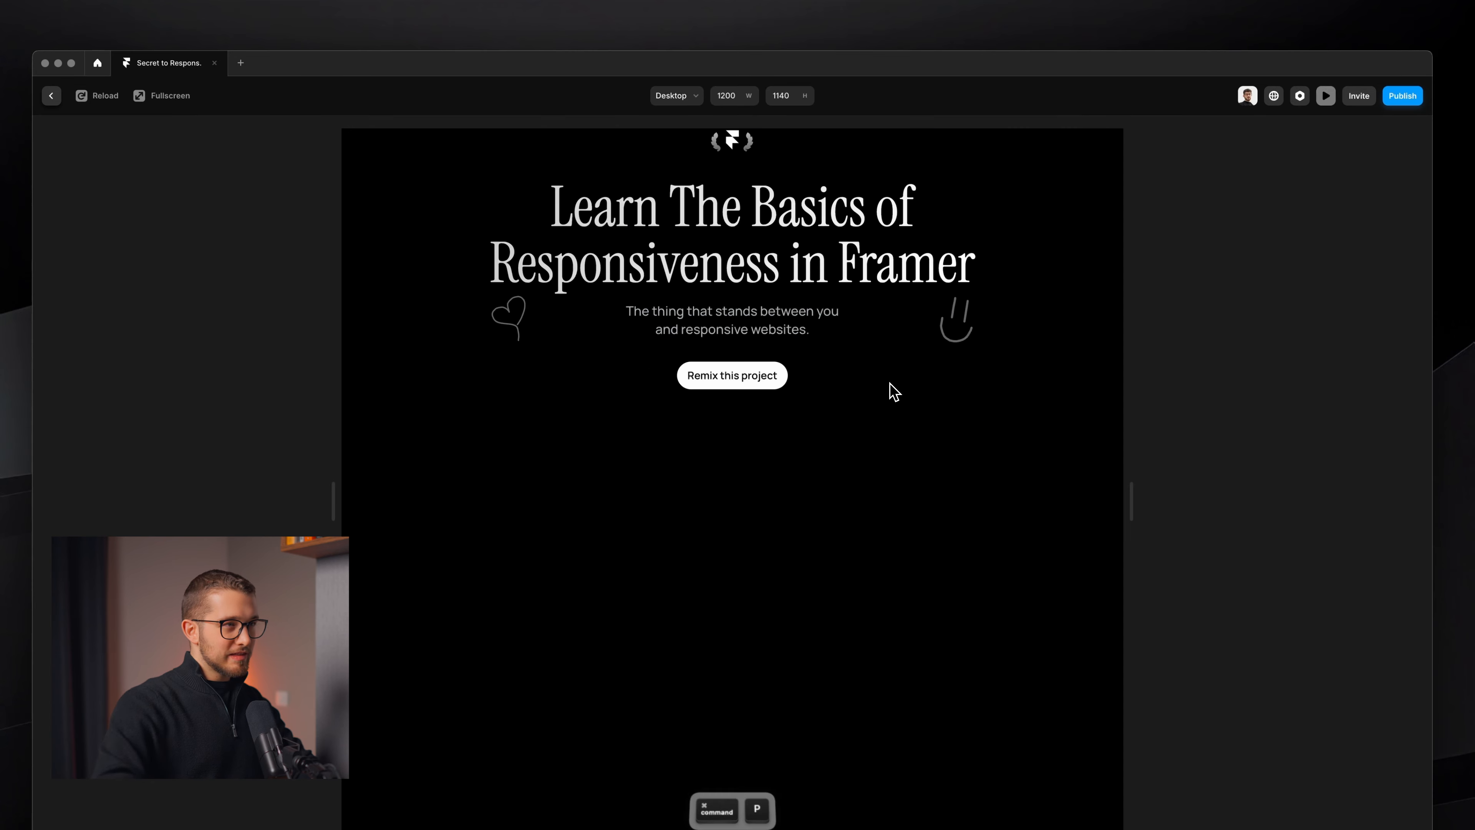
pyautogui.moveTo(681, 95); pyautogui.dragTo(784, 180)
pyautogui.press('Escape')
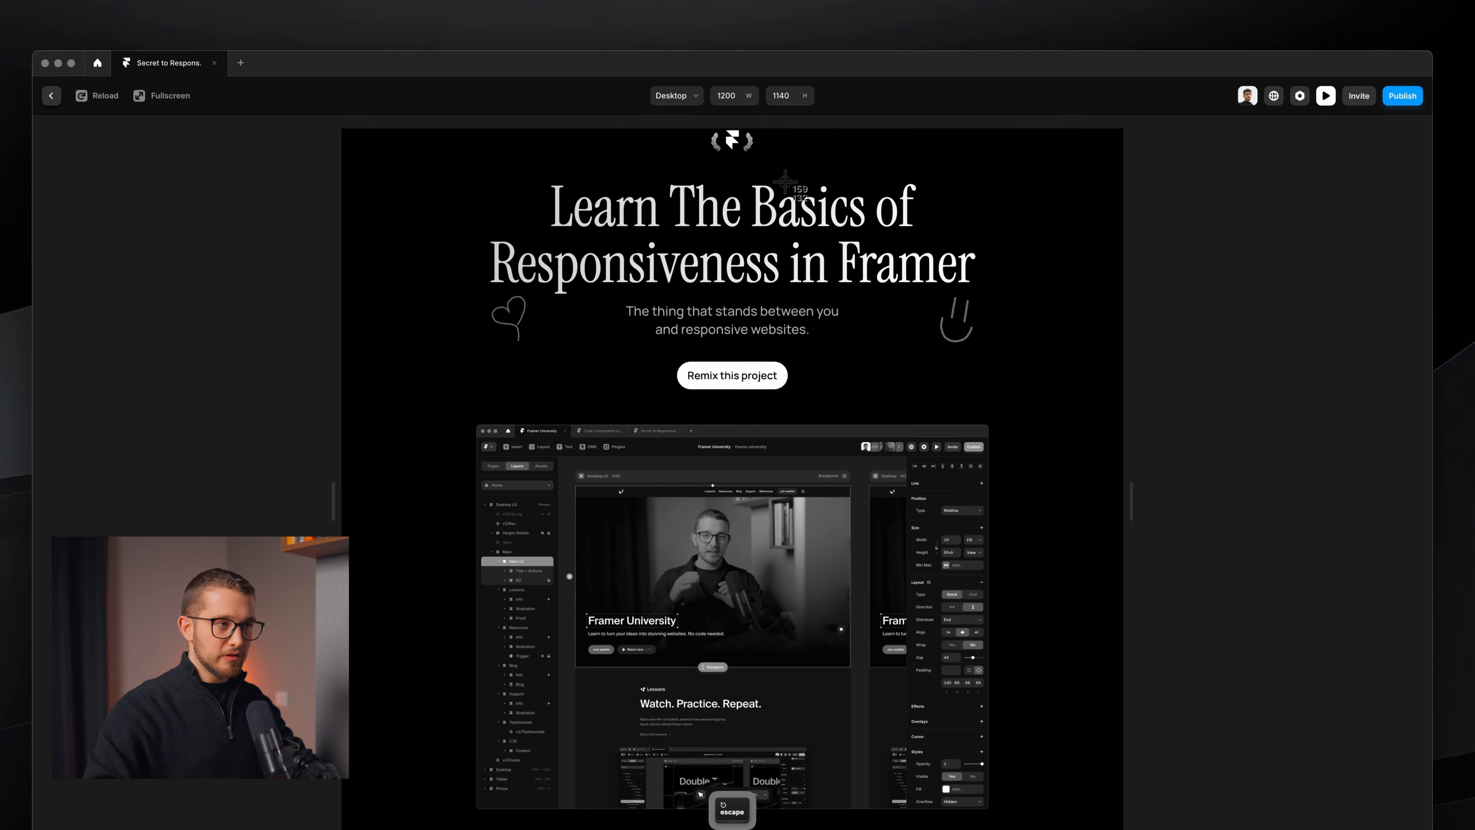
pyautogui.press('Escape')
# - Switch the Hero stack to individual side padding and set its top padding to 180
pyautogui.scroll(-5, 794, 444)
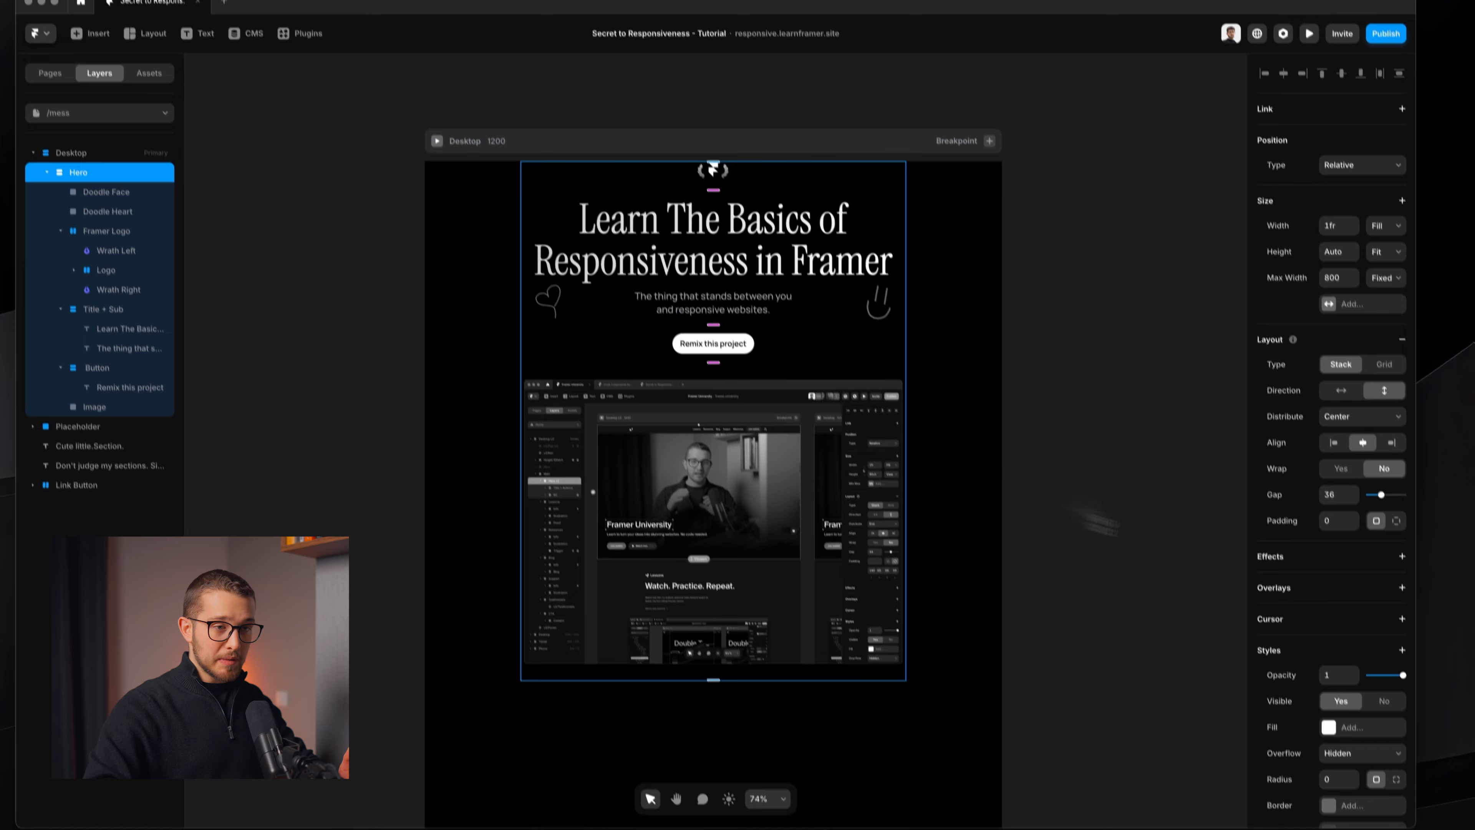
pyautogui.click(1396, 521)
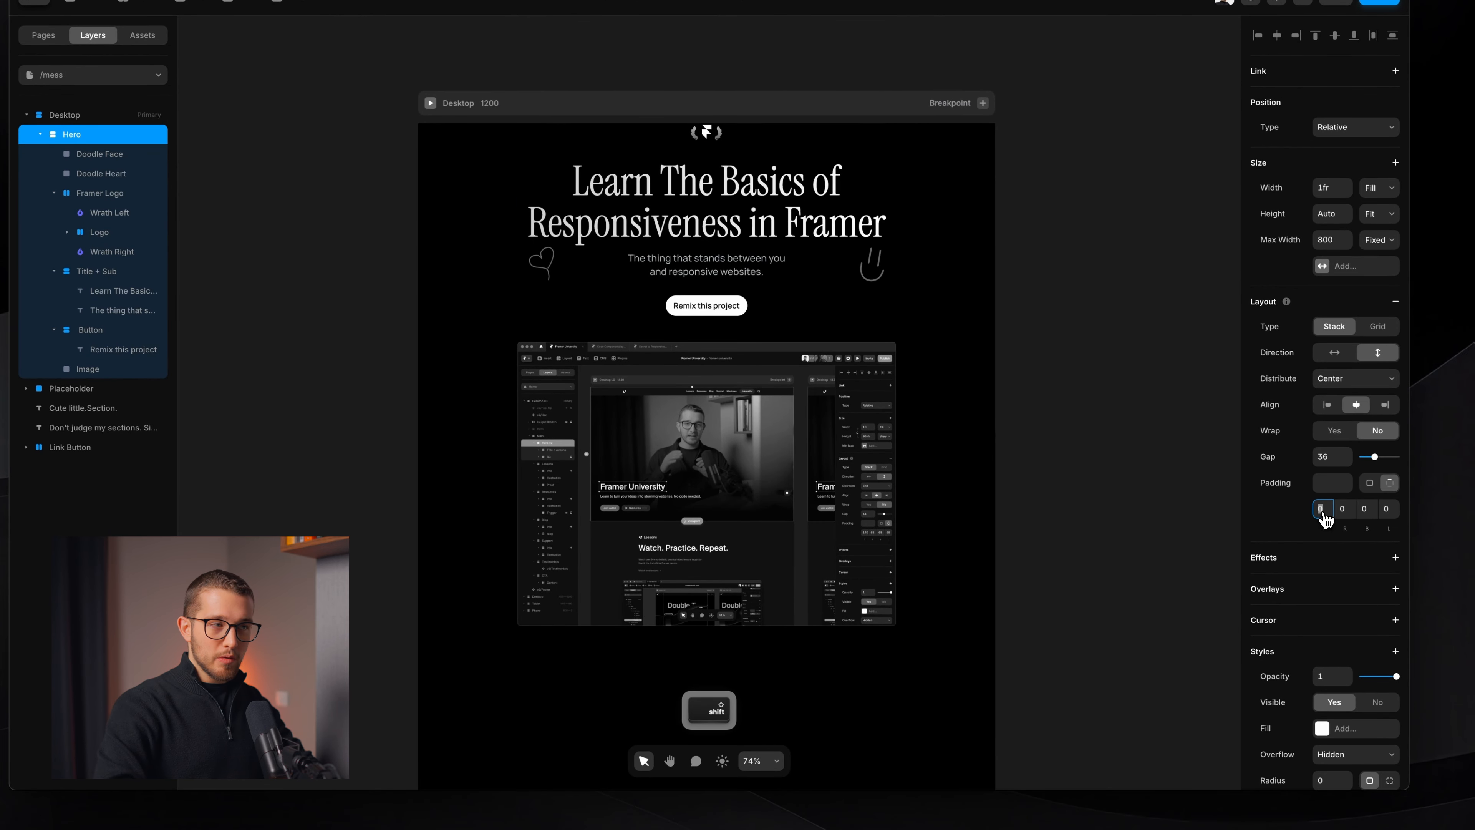
pyautogui.hotkey('shift', 'Up')
pyautogui.hotkey('shift', 'Up')
pyautogui.hotkey('shift', 'Up')
pyautogui.hotkey('shift', 'Up')
pyautogui.hotkey('shift', 'Up')
pyautogui.hotkey('shift', 'Up')
pyautogui.hotkey('shift', 'Up')
pyautogui.hotkey('shift', 'Up')
pyautogui.hotkey('shift', 'Up')
pyautogui.hotkey('shift', 'Up')
pyautogui.hotkey('shift', 'Up')
pyautogui.hotkey('shift', 'Up')
pyautogui.hotkey('shift', 'Up')
pyautogui.hotkey('shift', 'Up')
pyautogui.hotkey('shift', 'Up')
pyautogui.hotkey('shift', 'Up')
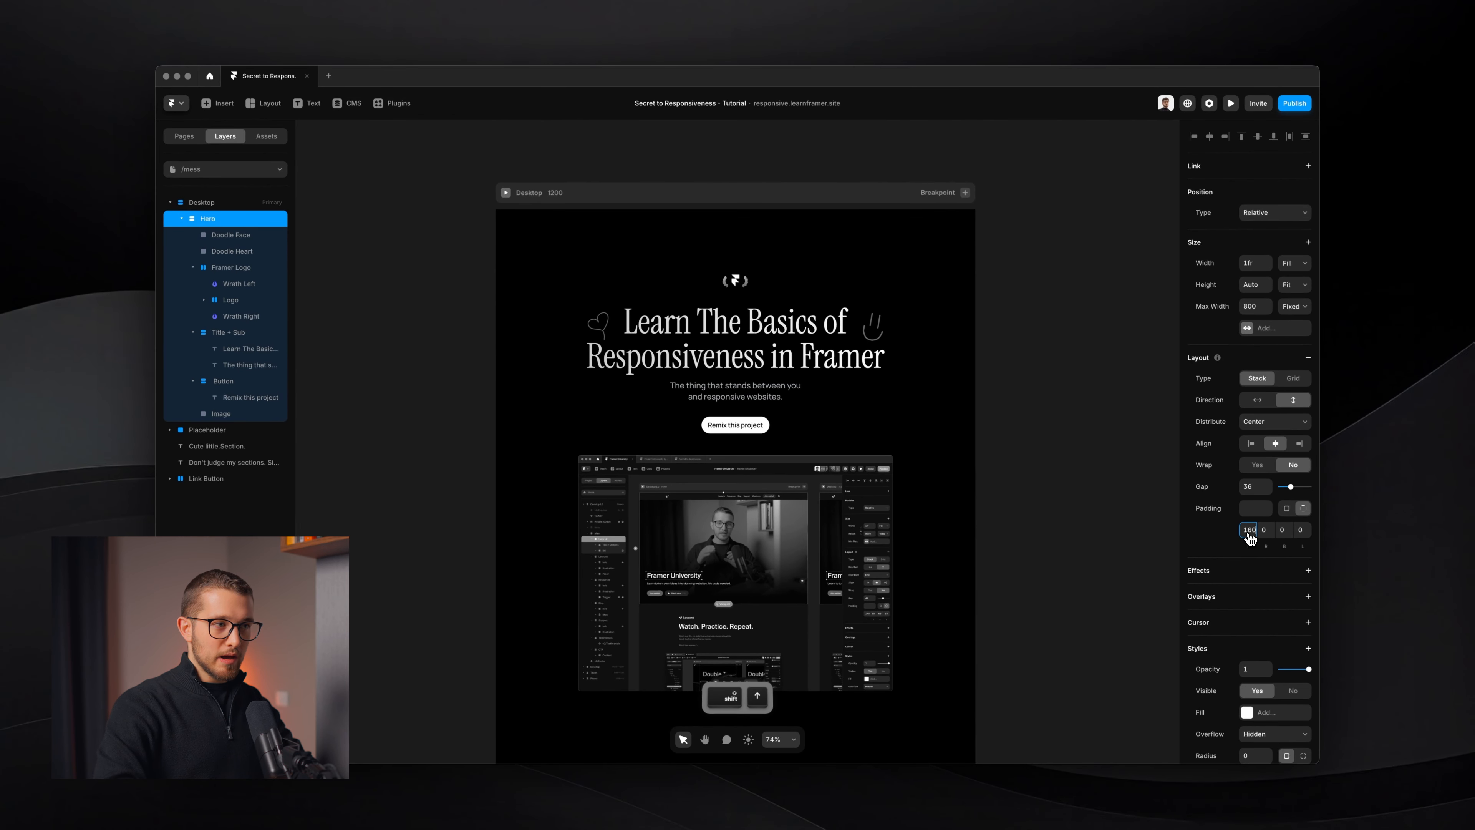
pyautogui.hotkey('shift', 'Up')
pyautogui.hotkey('shift', 'Up')
pyautogui.hotkey('shift', 'Up')
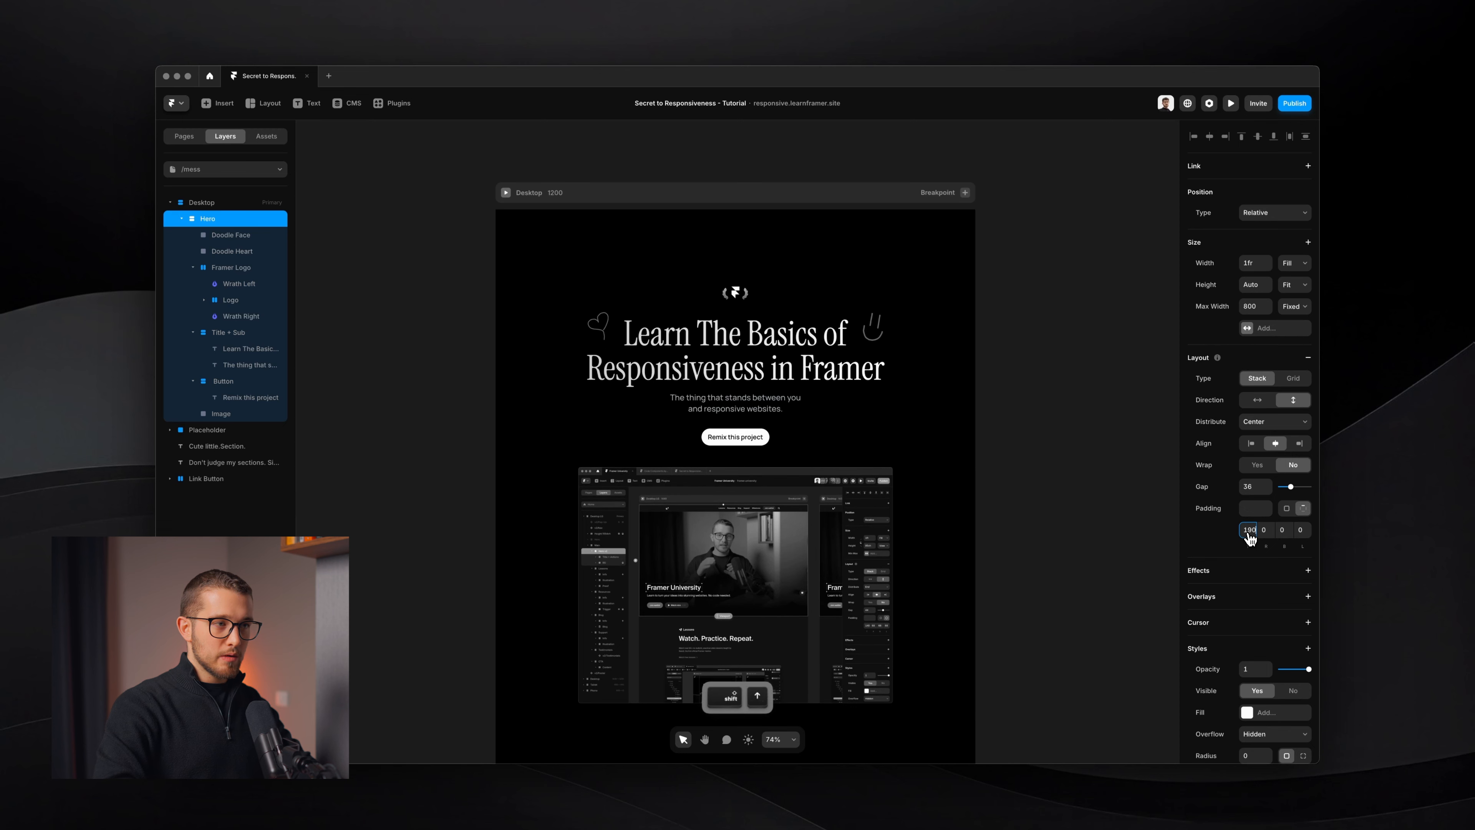
pyautogui.hotkey('shift', 'Down')
# - Preview the page at a wider width and scroll through it to check the padded Hero section
pyautogui.press('super+p')
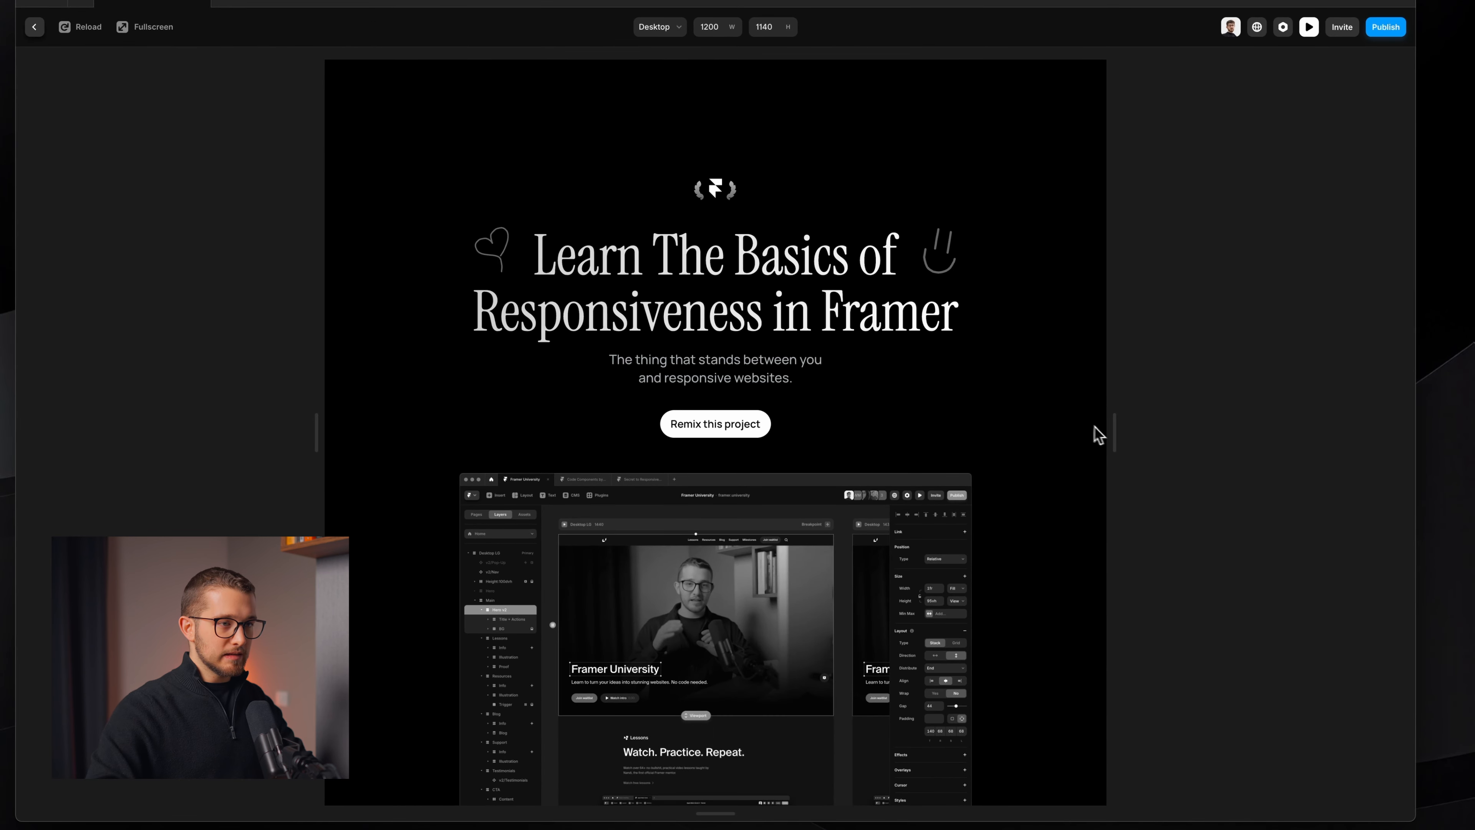
pyautogui.moveTo(1114, 432); pyautogui.dragTo(1276, 433)
pyautogui.scroll(-5, 1096, 503)
pyautogui.press('Escape')
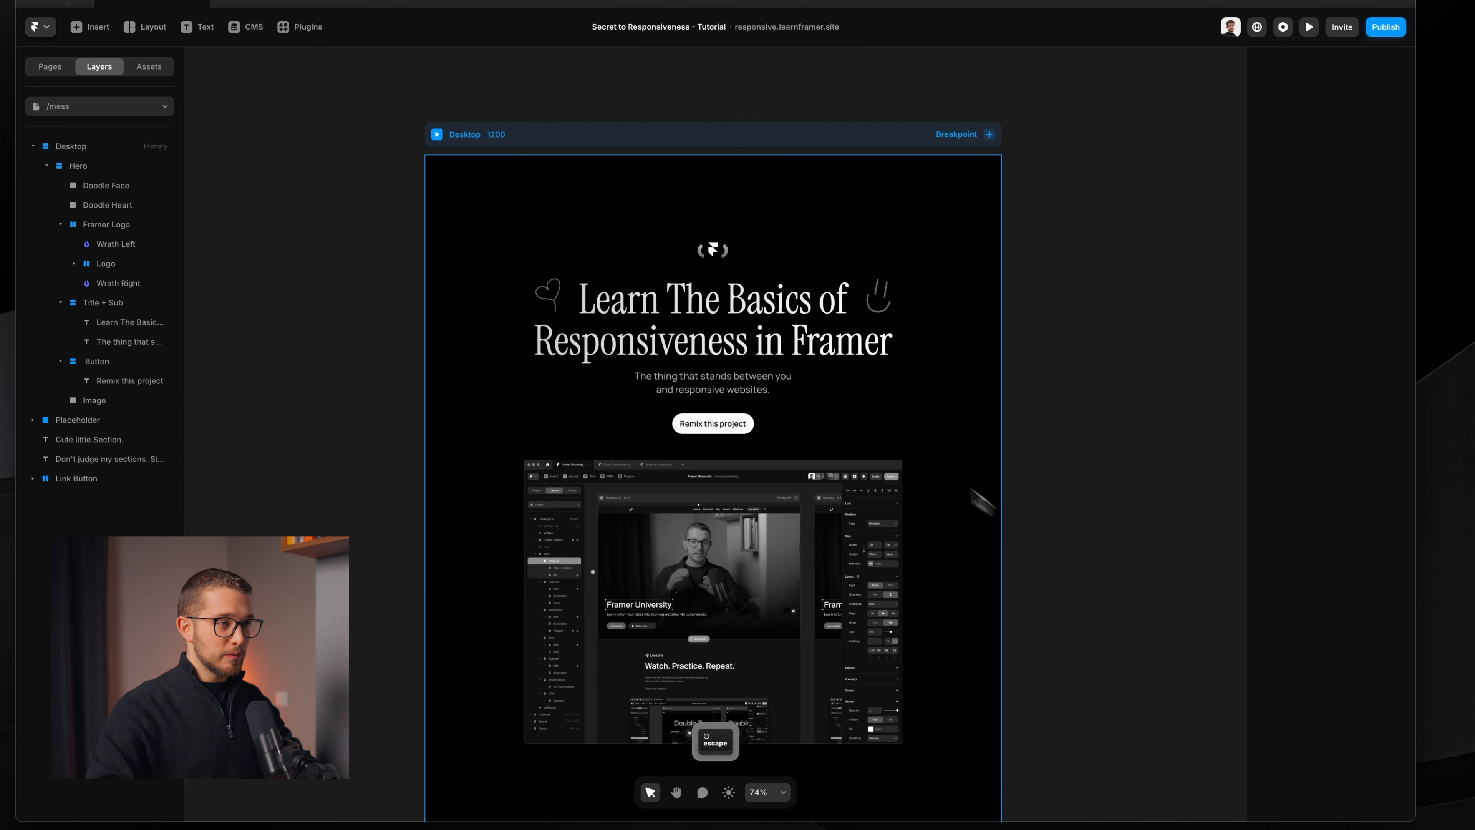
# - Set the width of the screenshot image in the Hero stack to Fill
pyautogui.click(840, 501)
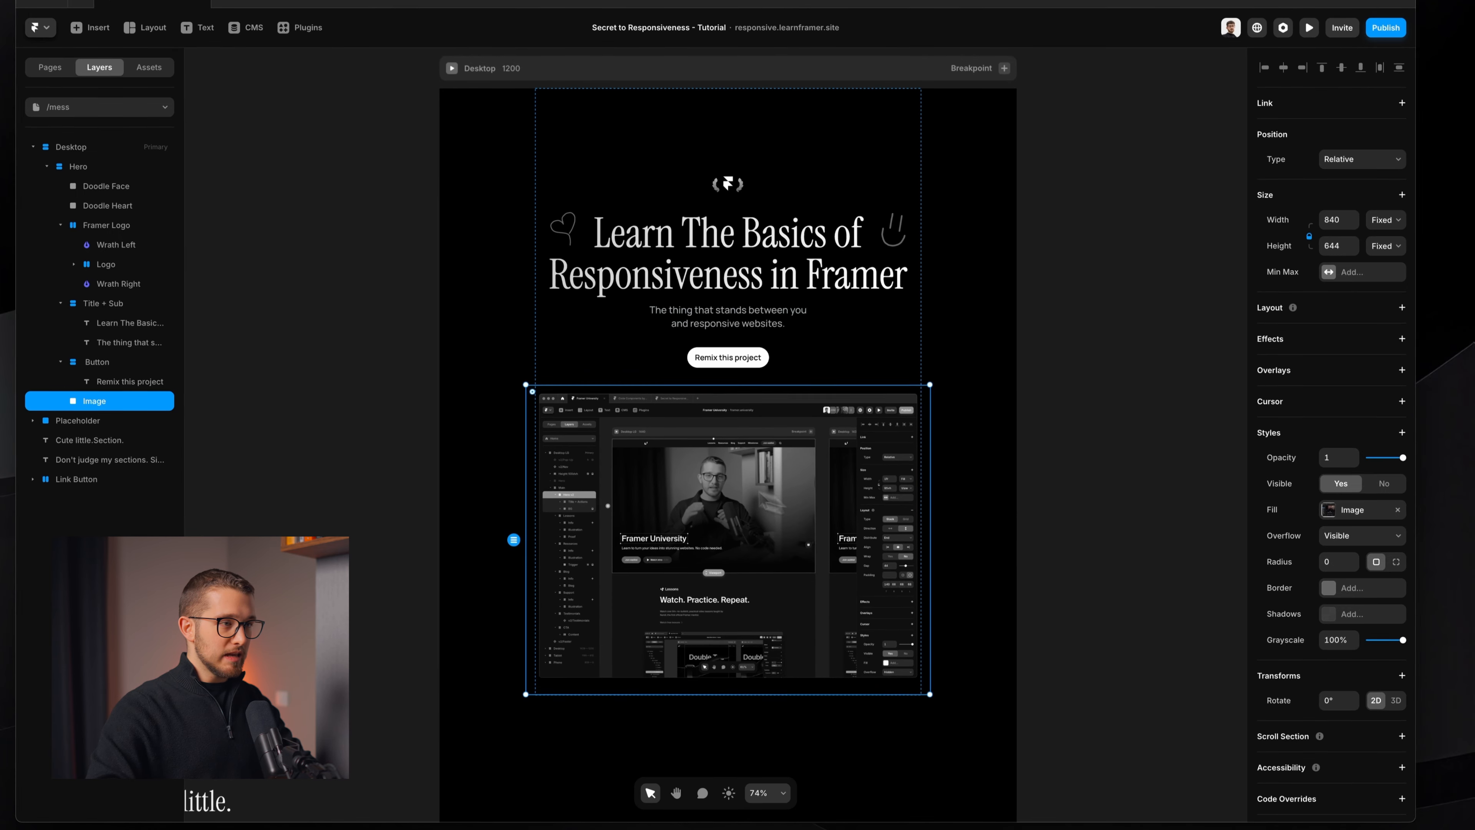
pyautogui.scroll(3, 759, 472)
pyautogui.scroll(-1, 860, 514)
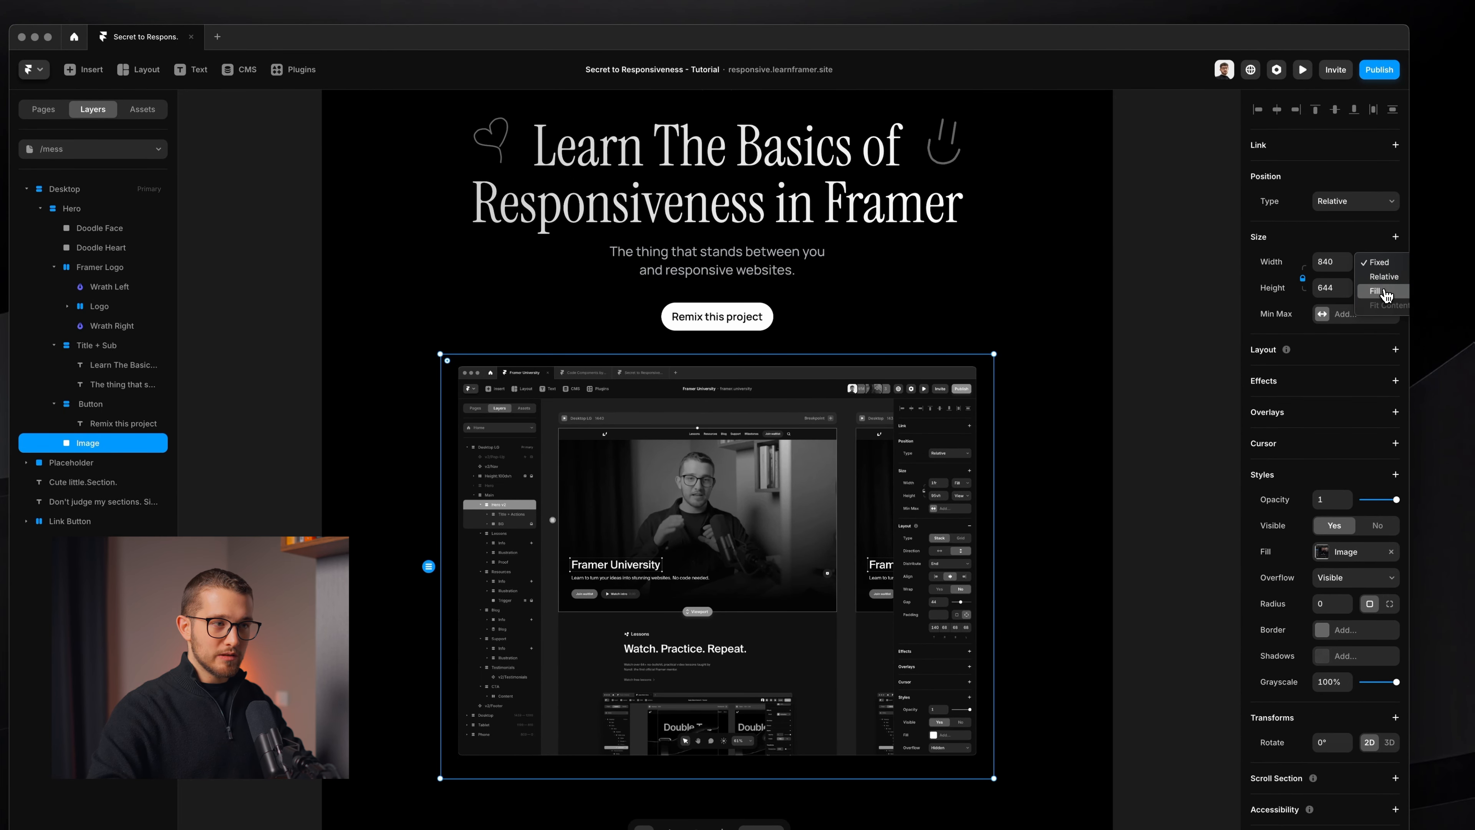
pyautogui.click(1110, 383)
# - Preview the page at a narrower width to check how the screenshot image adapts
pyautogui.press('super+p')
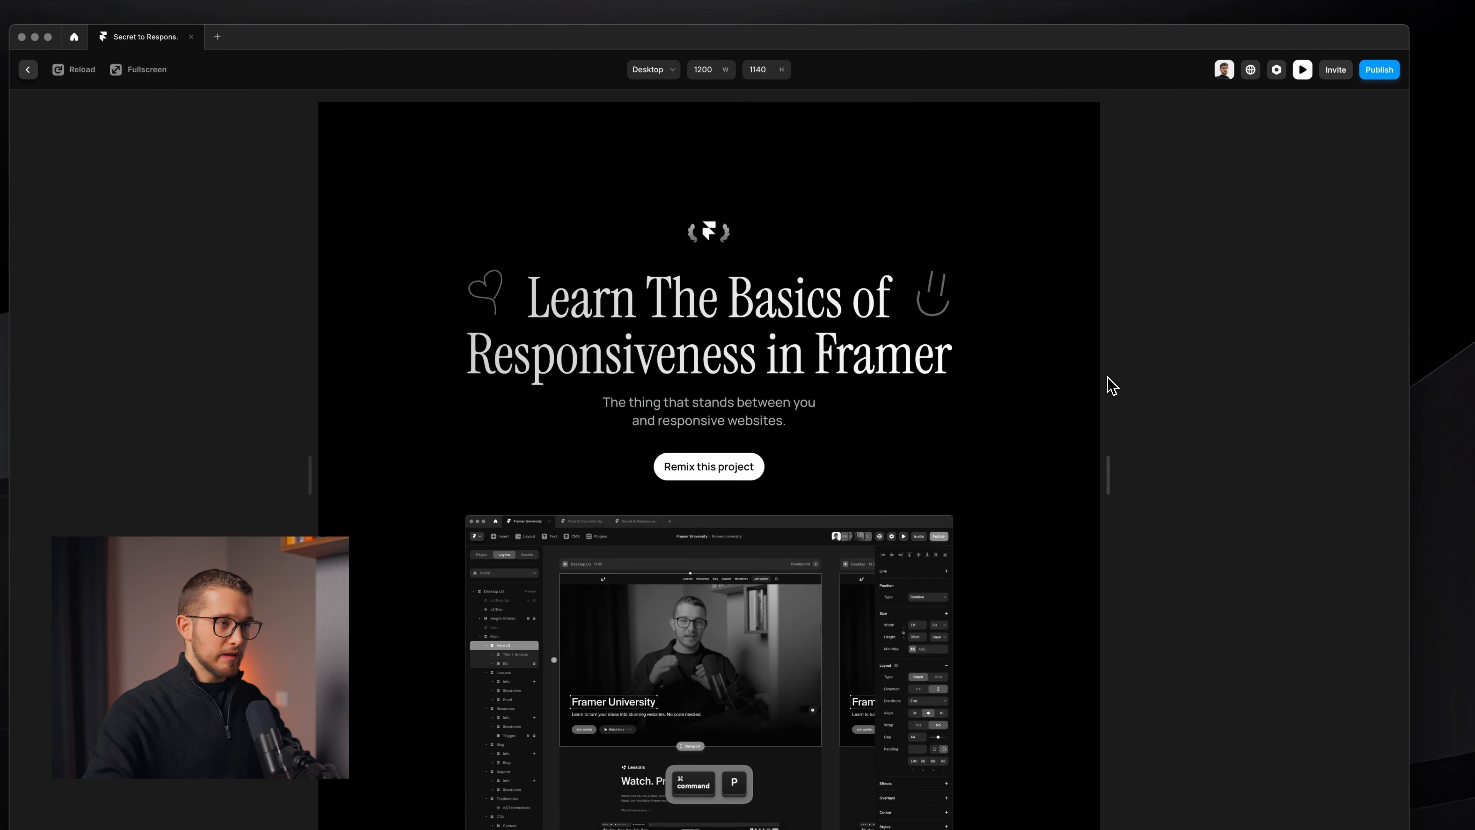
pyautogui.moveTo(1108, 479); pyautogui.dragTo(935, 494)
pyautogui.press('Escape')
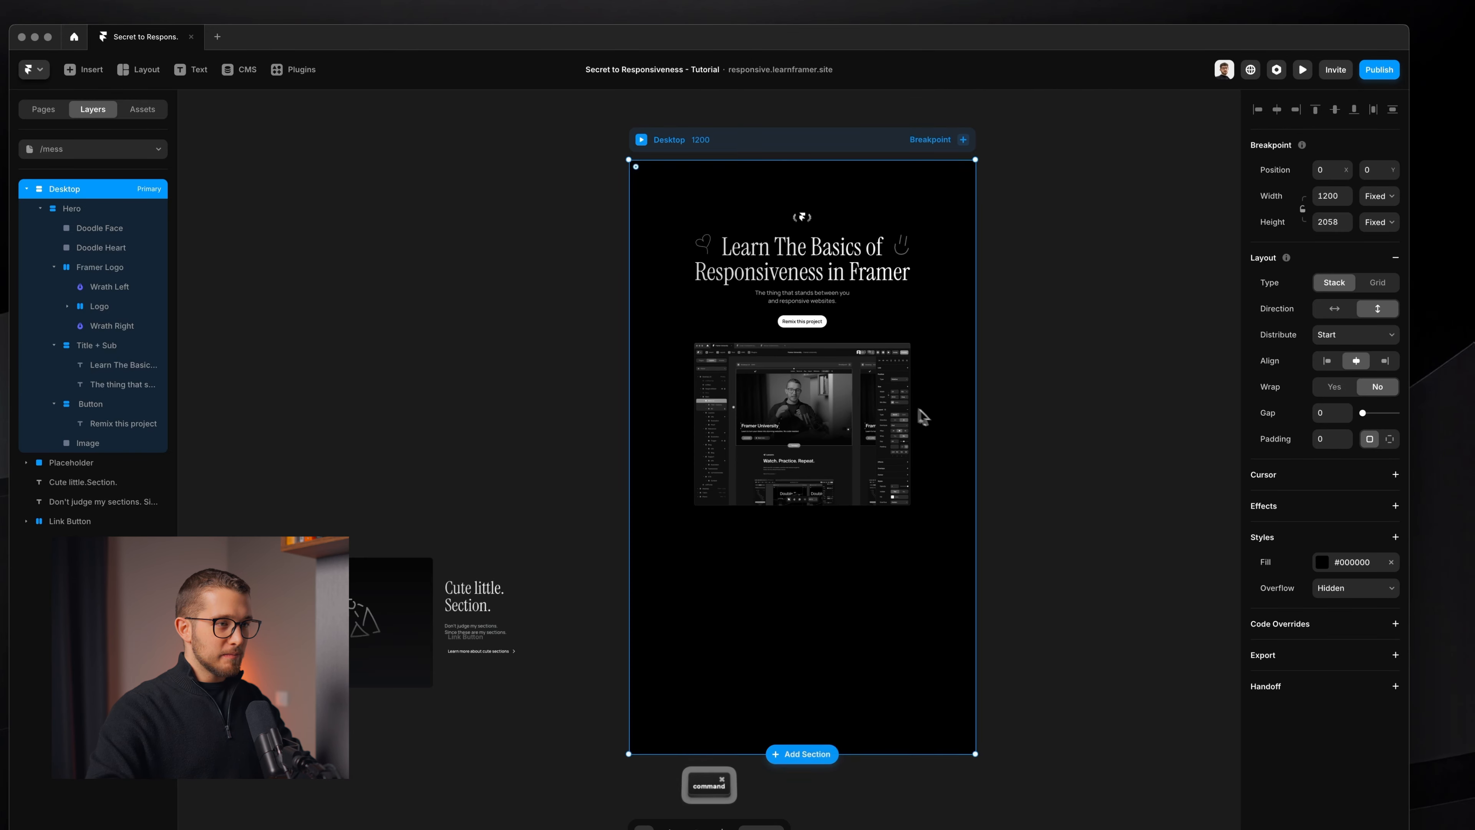
# - Select the Hero stack and collapse its layers in the layer tree
pyautogui.scroll(1, 929, 415)
pyautogui.keyDown('super'); pyautogui.click(864, 374); pyautogui.keyUp('super')
pyautogui.scroll(3, 864, 374)
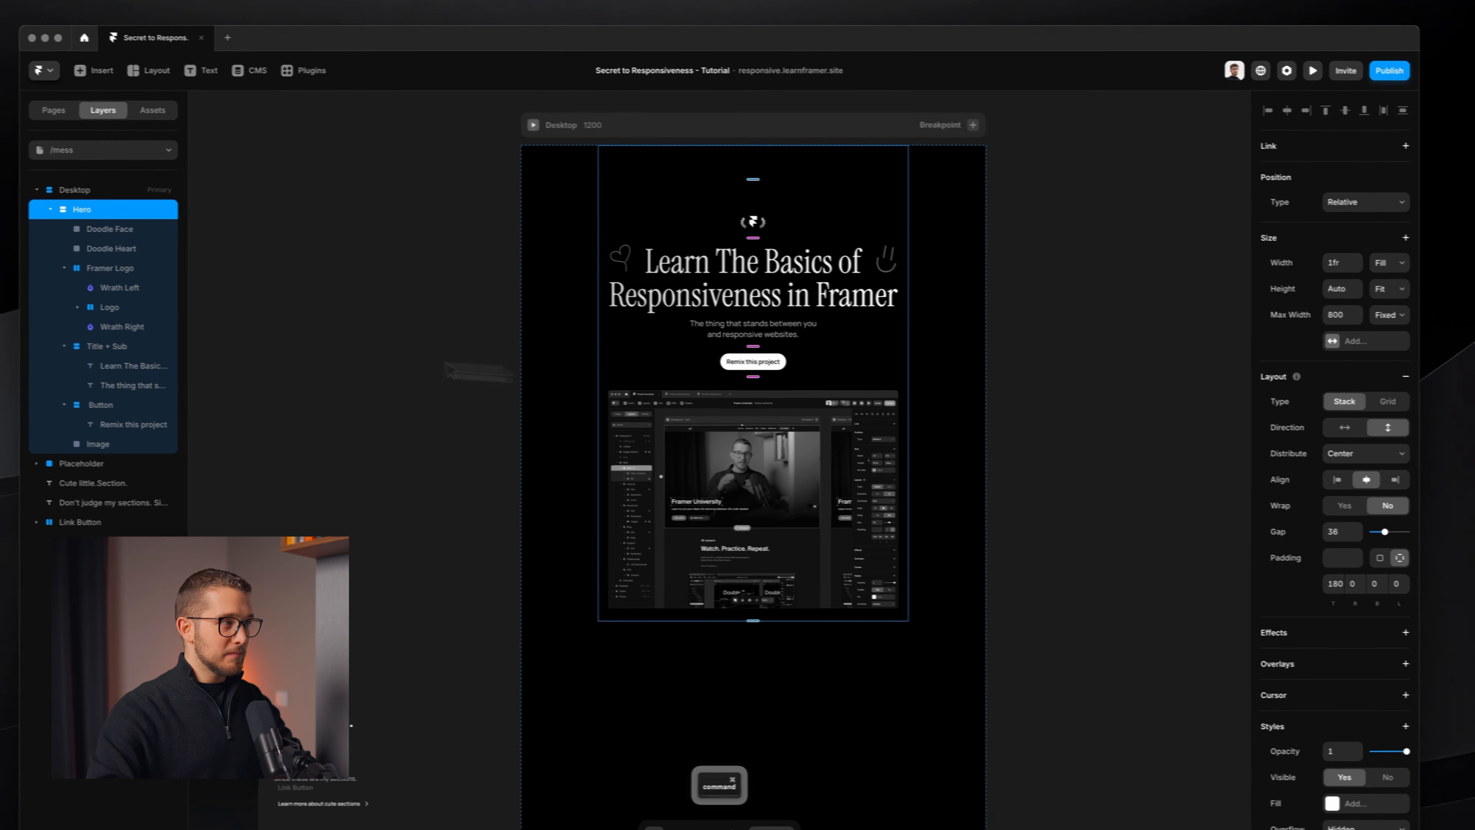
pyautogui.click(89, 235)
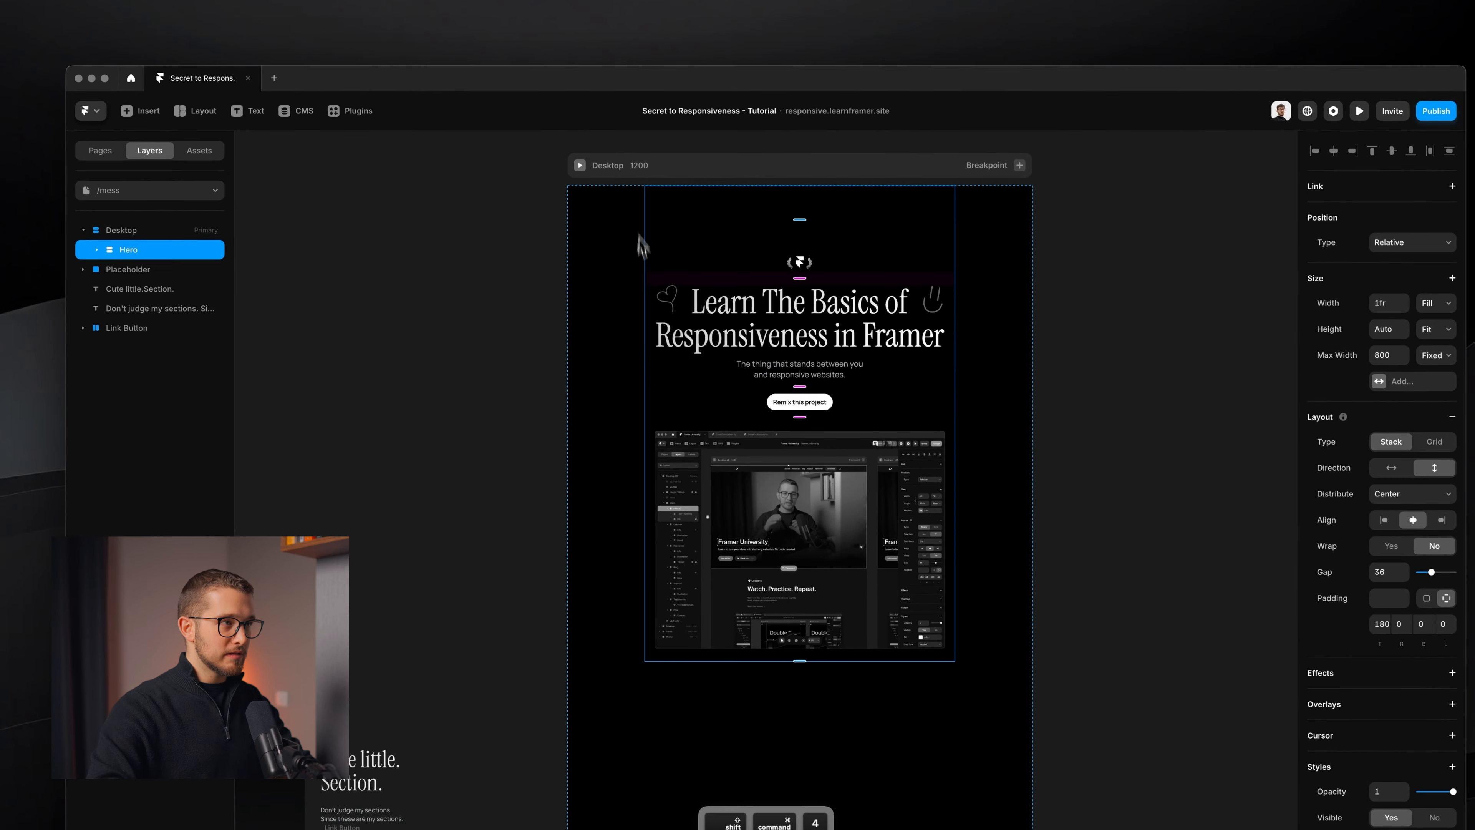
pyautogui.moveTo(644, 182); pyautogui.dragTo(973, 681)
pyautogui.press('Escape')
pyautogui.scroll(-3, 967, 673)
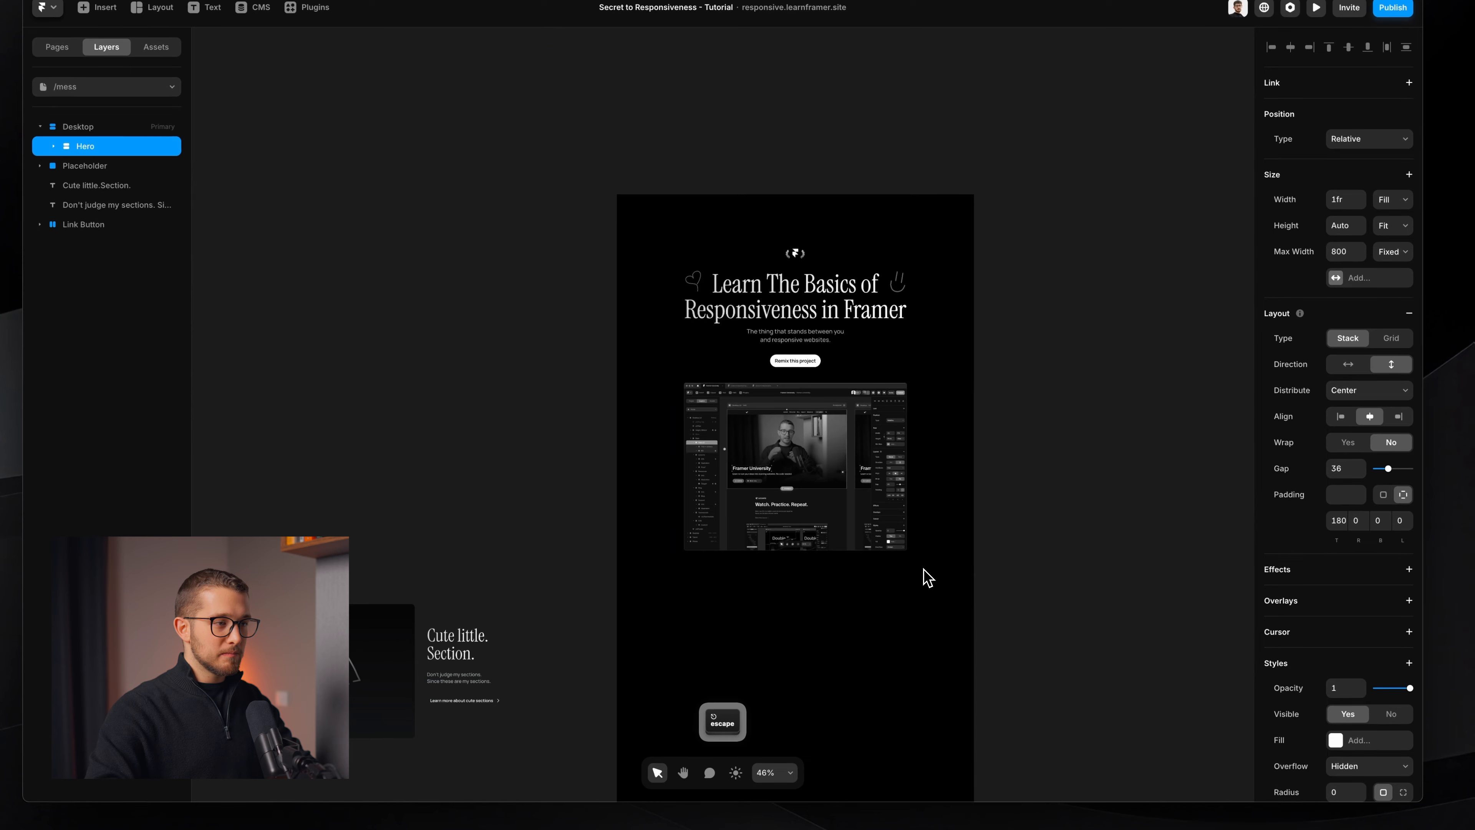
# - Draw a new frame about 963 by 519 on the Desktop page, below the Hero stack
pyautogui.scroll(-3, 924, 570)
pyautogui.press('f')
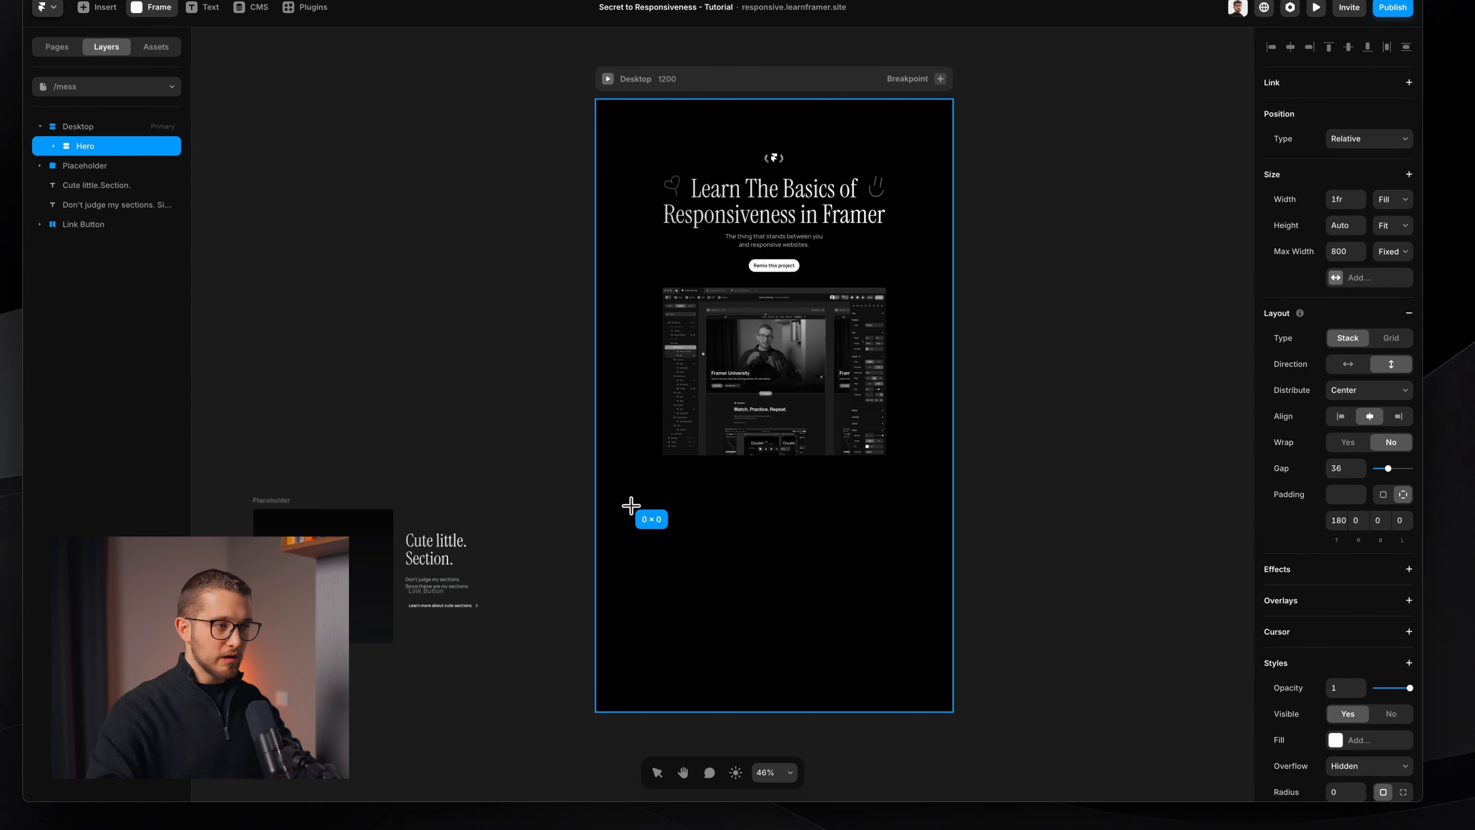
pyautogui.moveTo(917, 659); pyautogui.dragTo(916, 659)
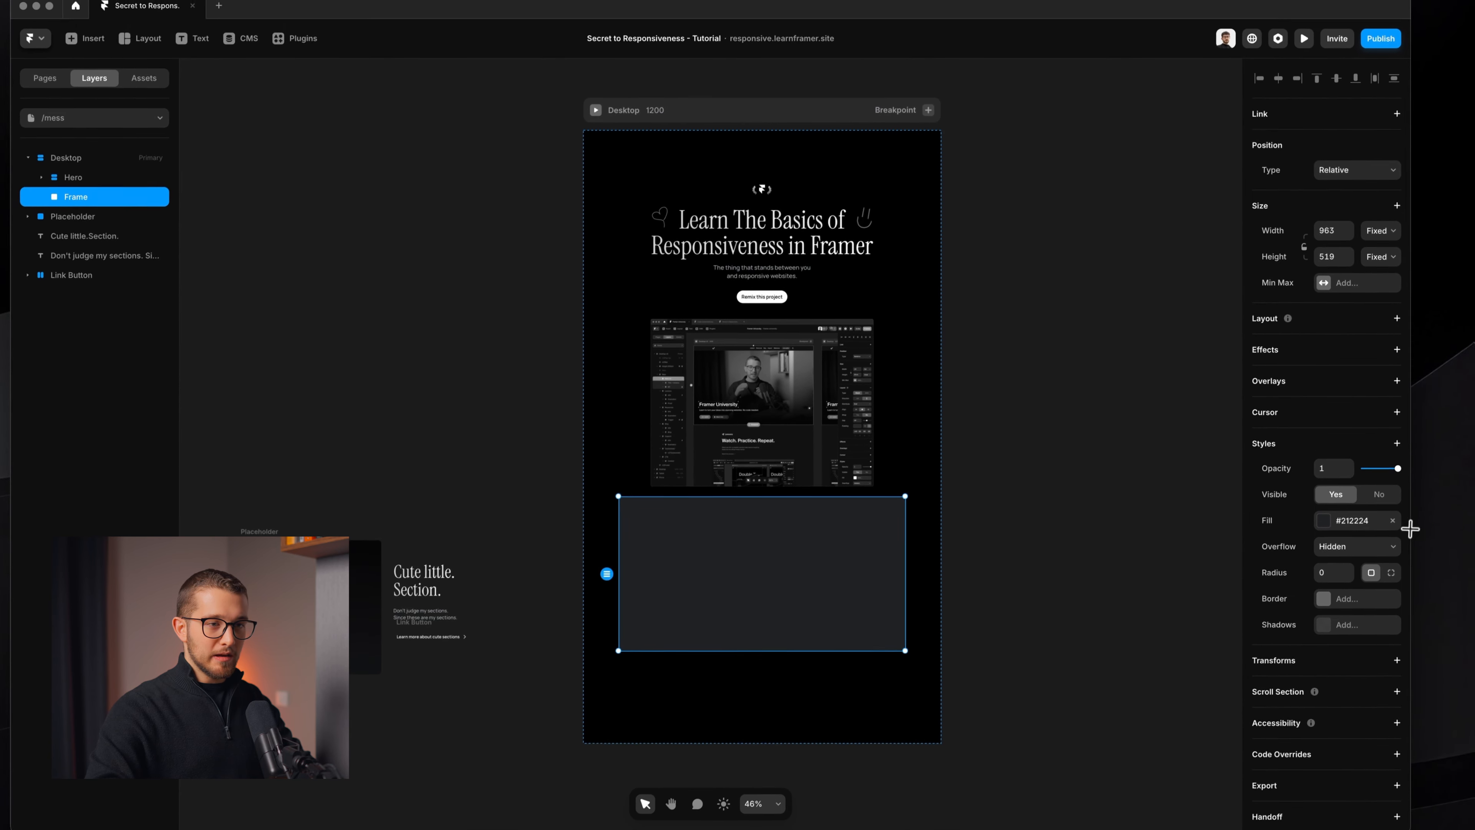
# - Remove the new frame's fill and make it a Fill-width stack with a height of about 623
pyautogui.click(1391, 525)
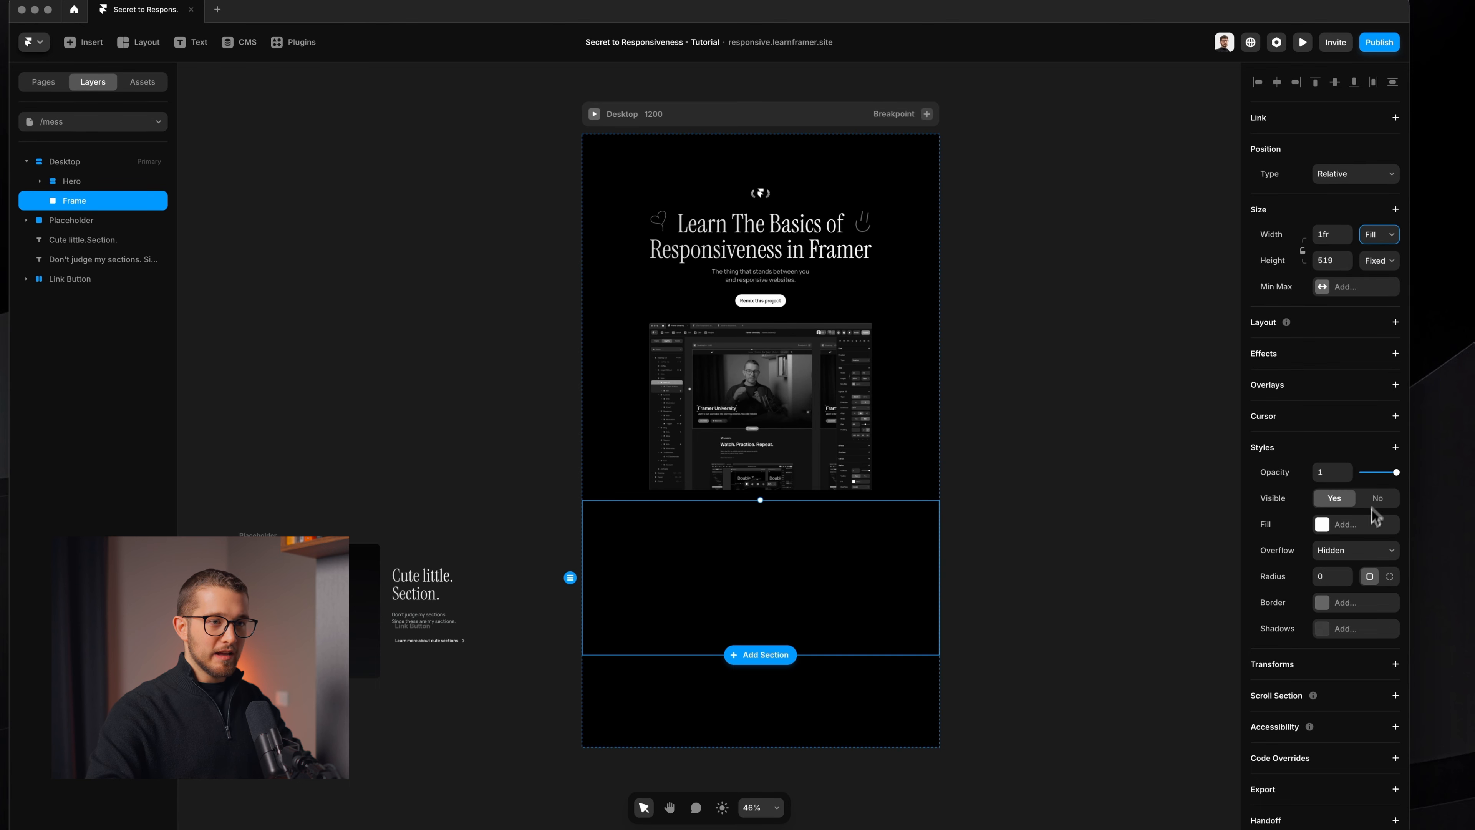
pyautogui.click(1361, 334)
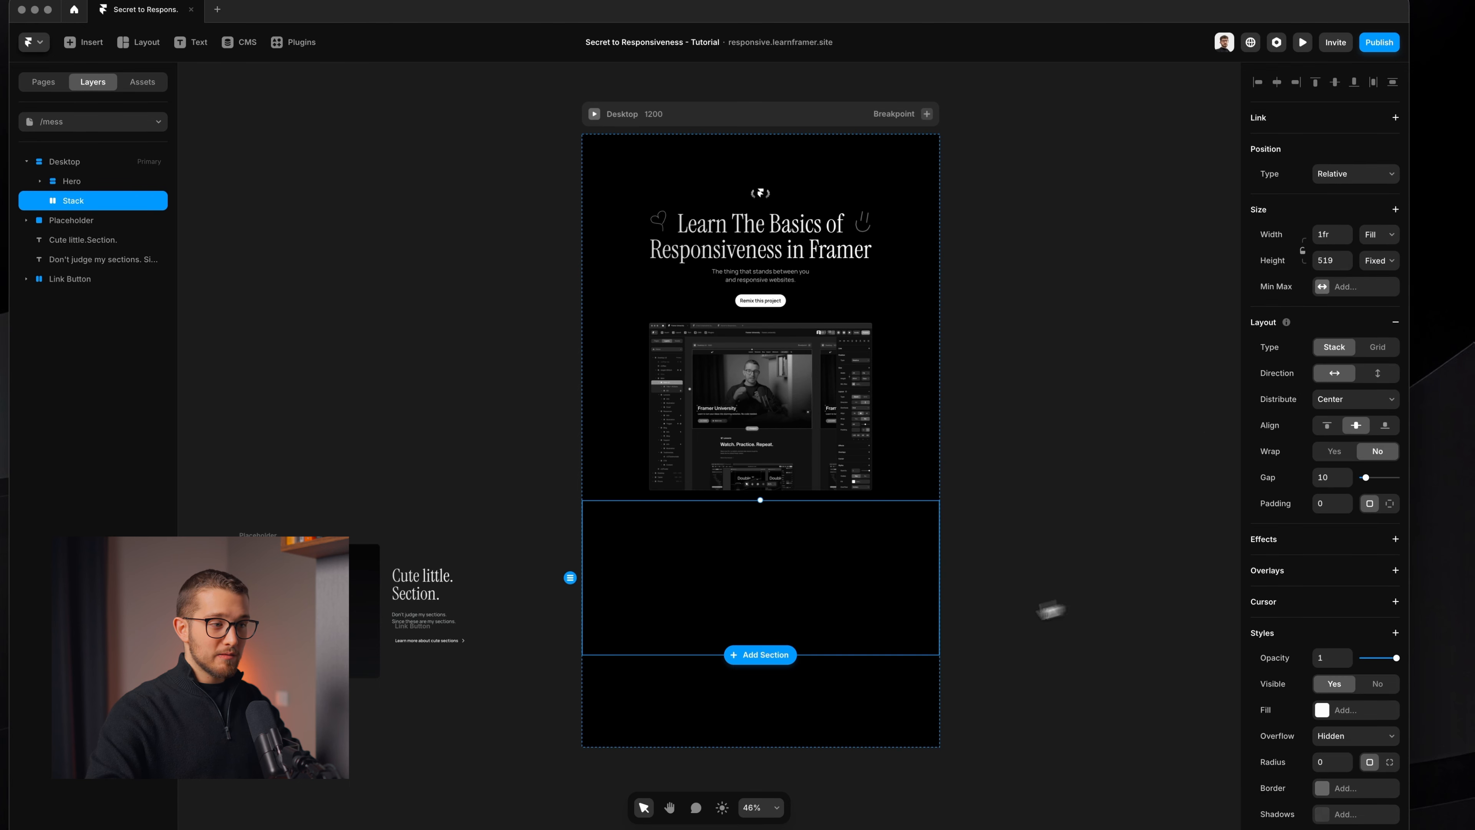
pyautogui.moveTo(664, 654)
pyautogui.mouseDown()
pyautogui.moveTo(664, 699)
pyautogui.moveTo(691, 653)
pyautogui.mouseUp()
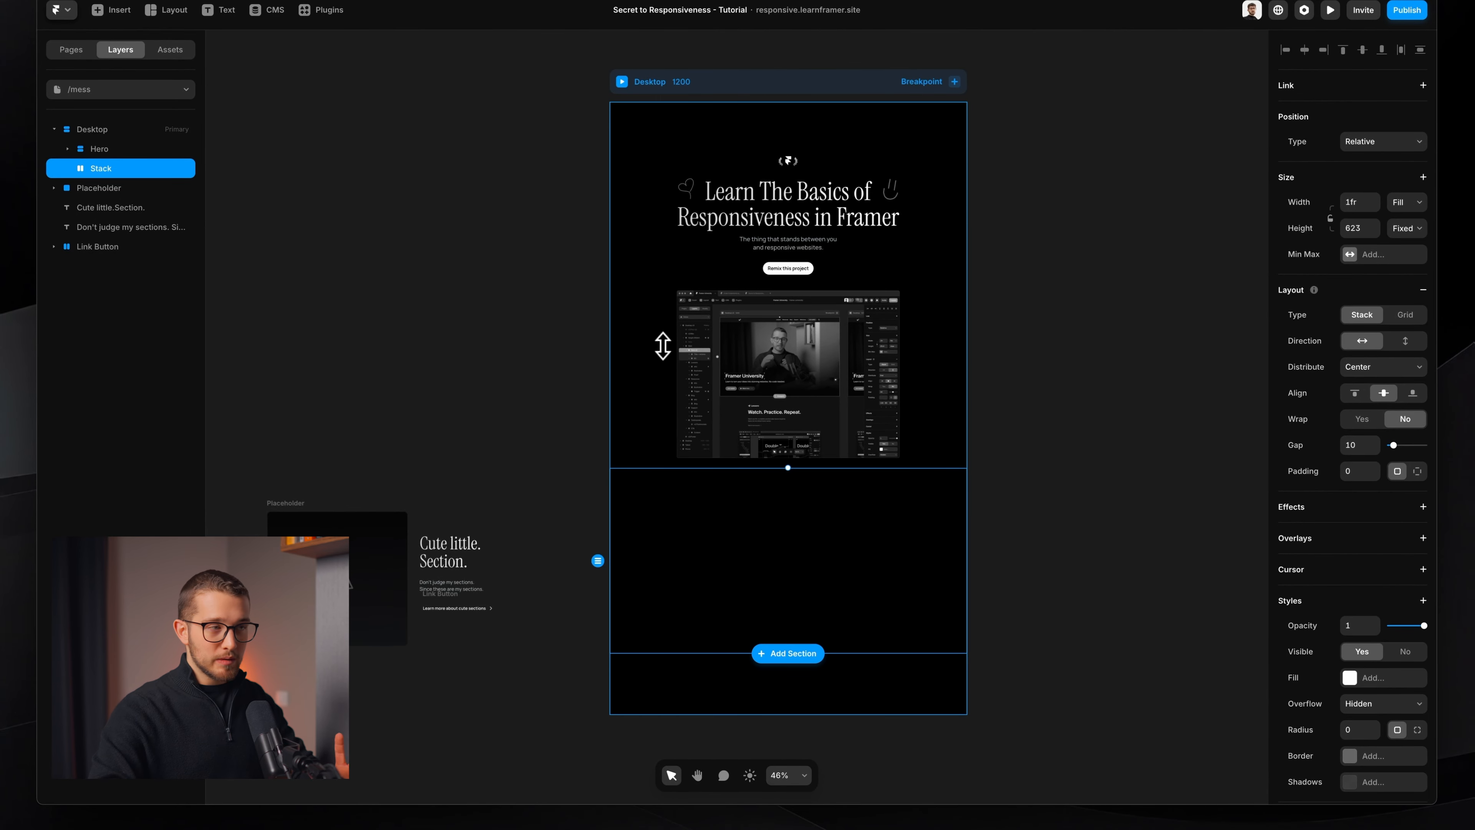
# - Duplicate the empty stack to check how sections extend past the fixed-height Desktop page
pyautogui.click(703, 108)
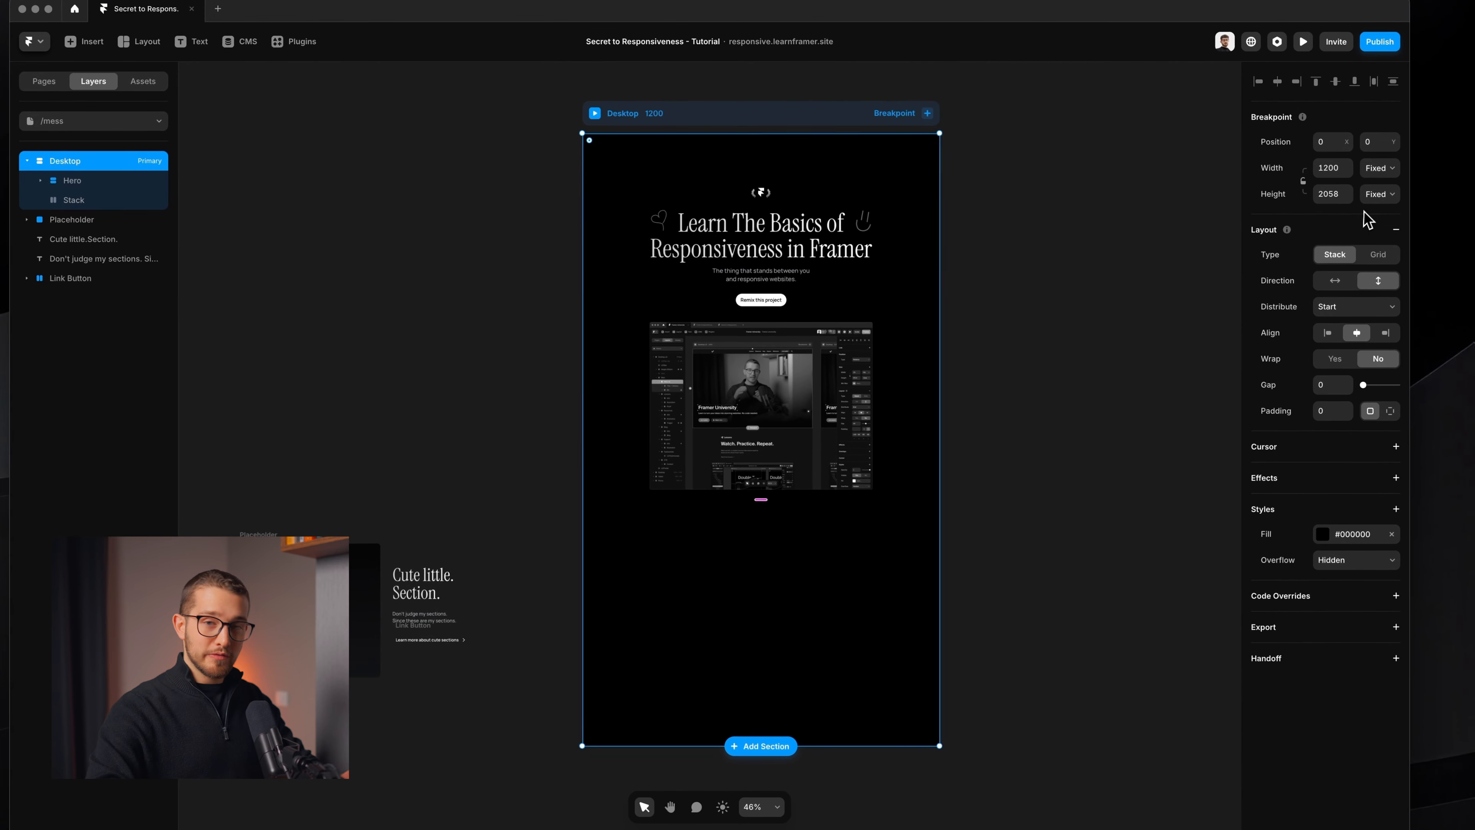
pyautogui.click(865, 580)
pyautogui.press('super+d')
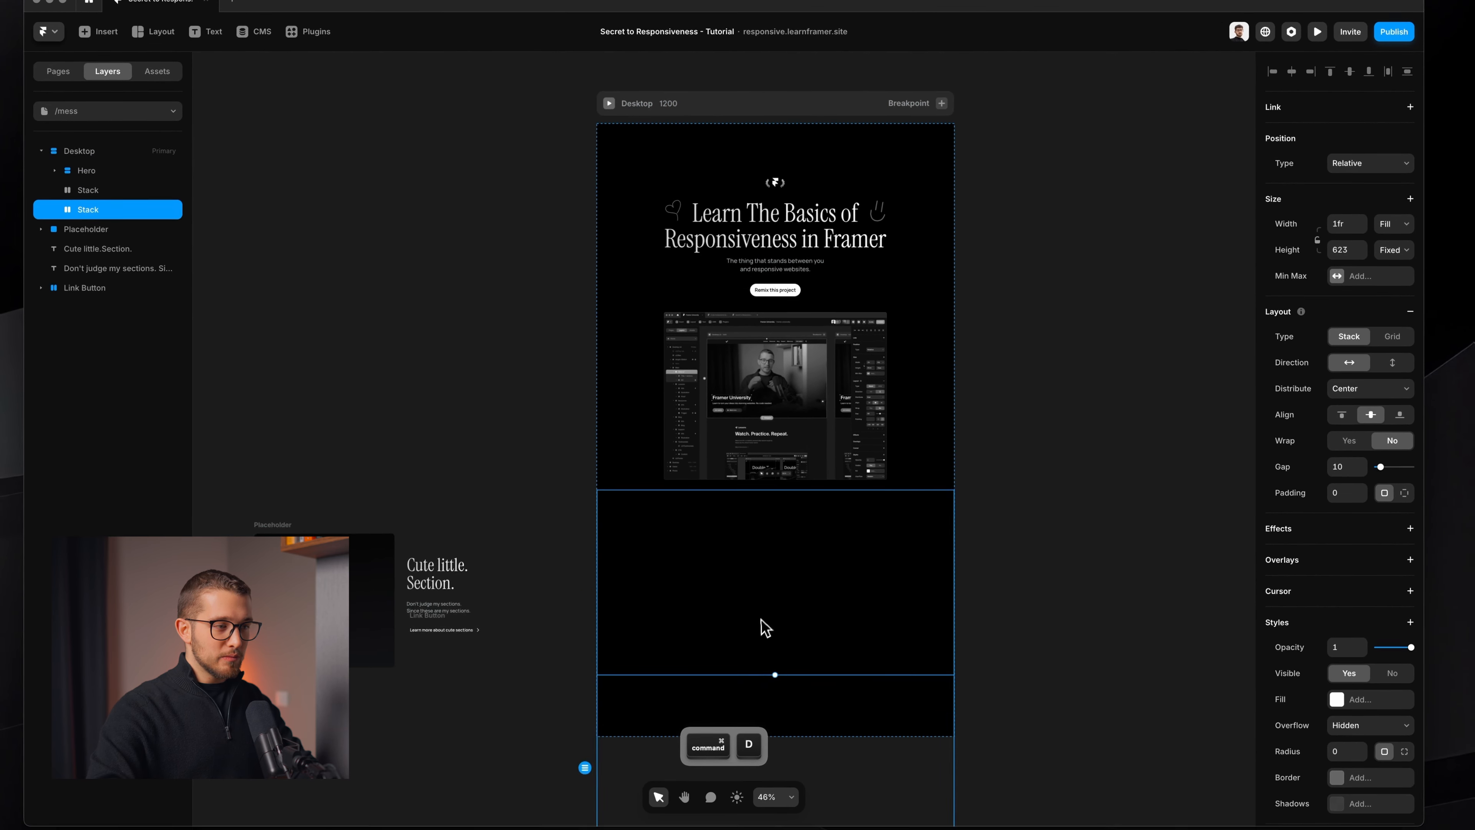
pyautogui.scroll(-3, 753, 635)
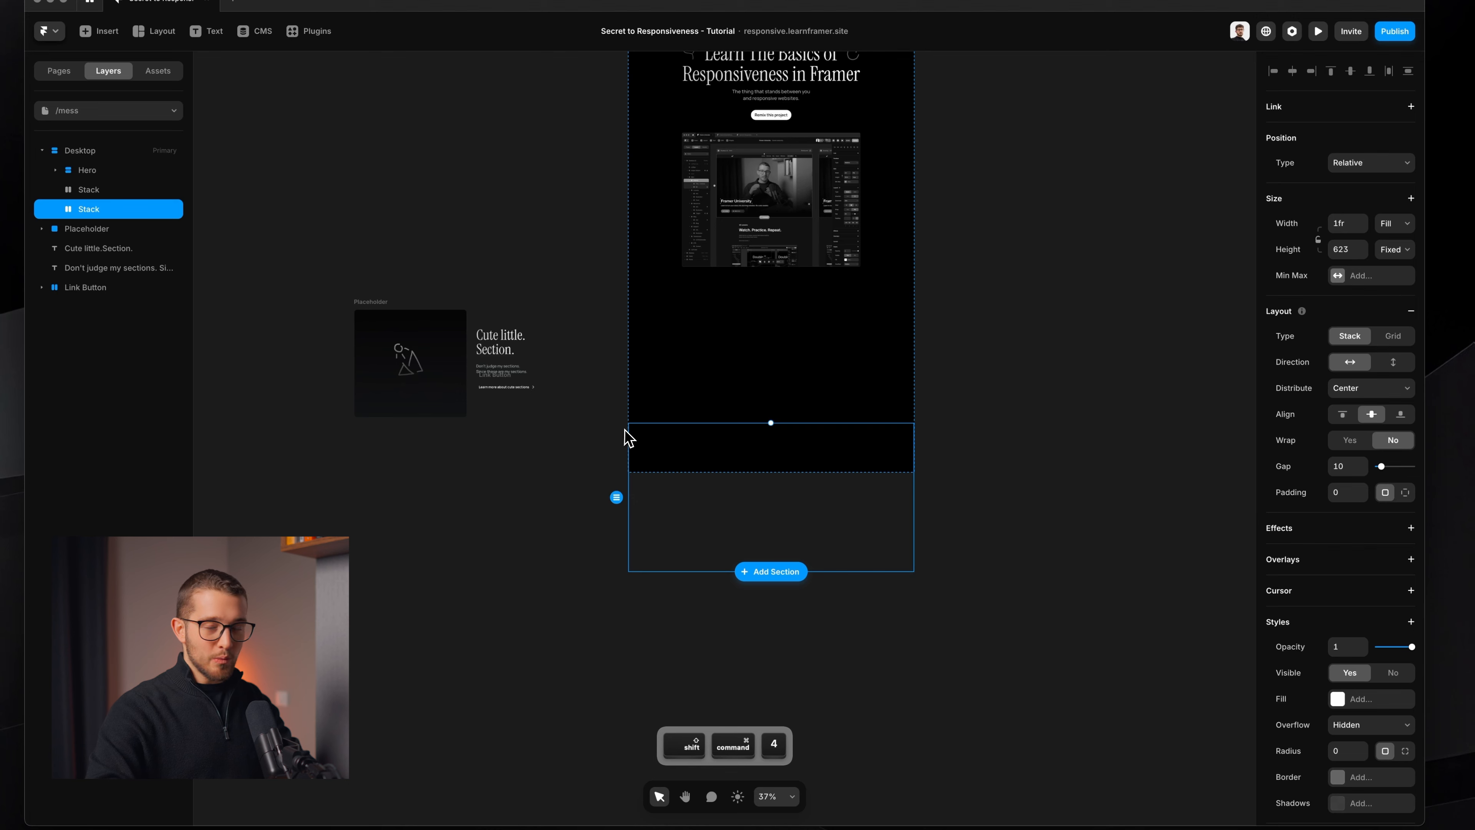
pyautogui.moveTo(625, 428); pyautogui.dragTo(919, 582)
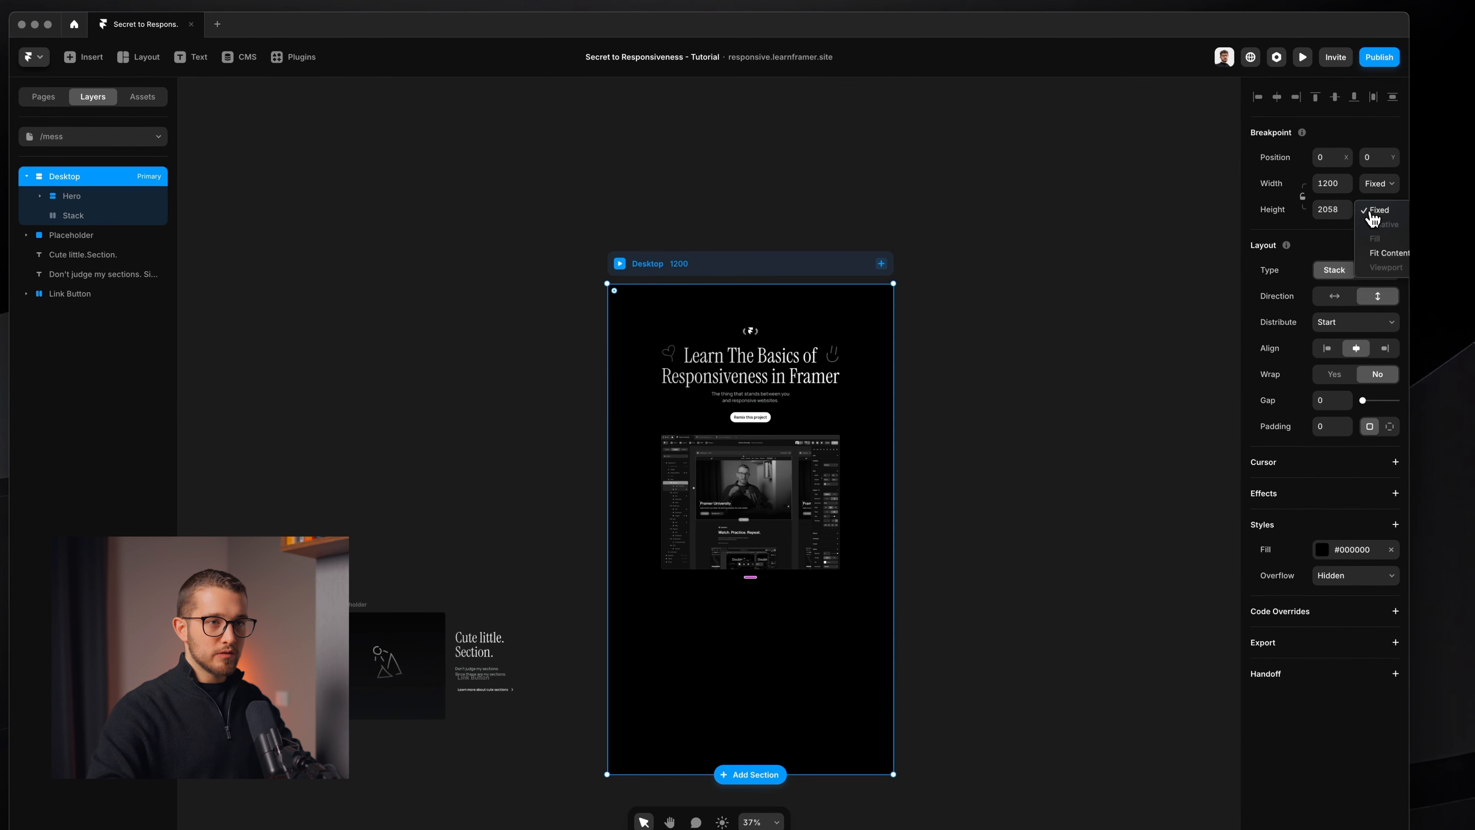
# - Set the height of the Desktop page to Fit Content
pyautogui.click(1382, 258)
pyautogui.scroll(-3, 946, 450)
pyautogui.scroll(3, 940, 449)
# - Duplicate the empty stack twice to test the page height, and undo both duplications
pyautogui.click(764, 556)
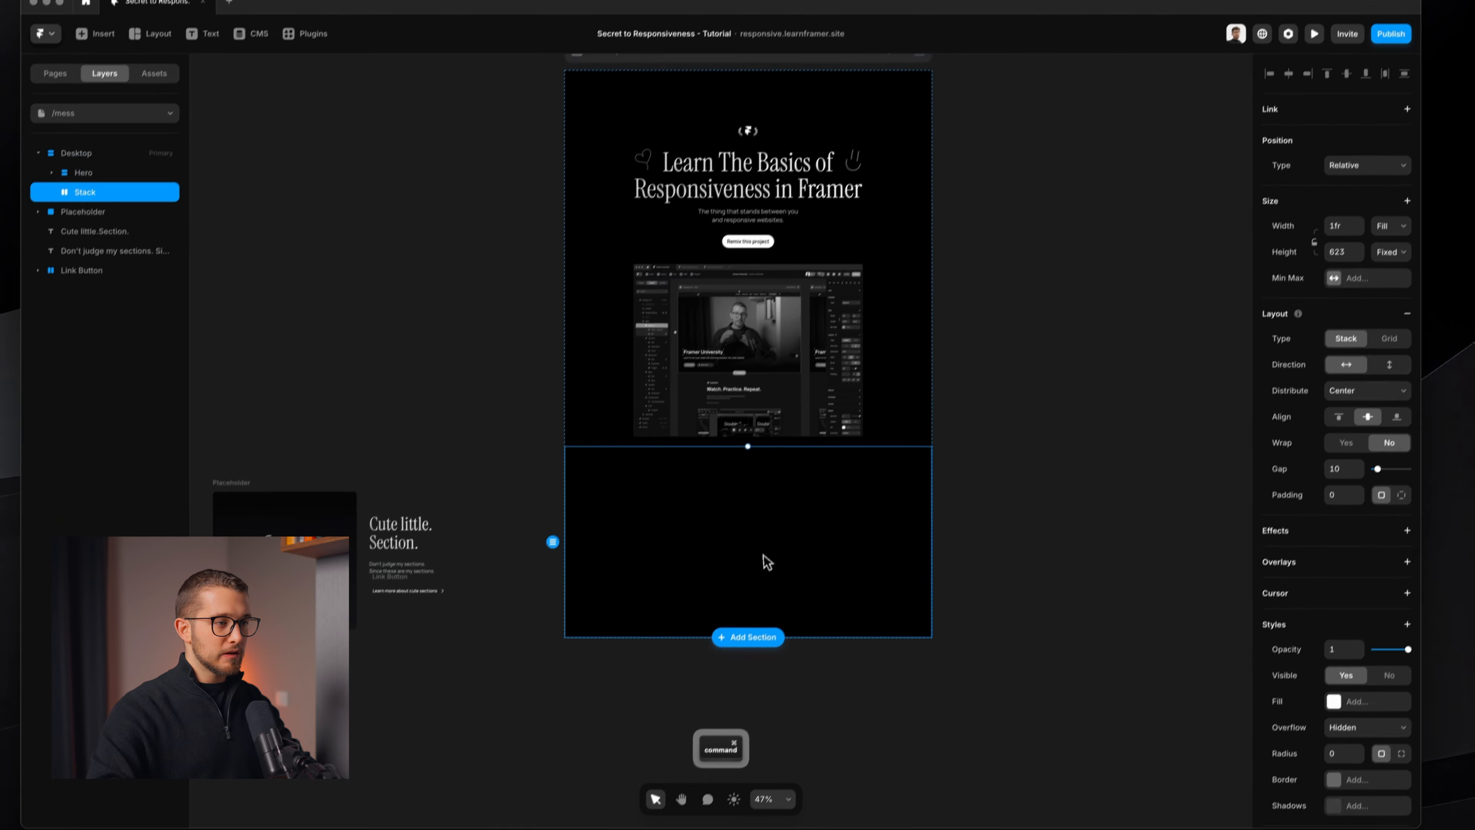
pyautogui.scroll(-2, 767, 549)
pyautogui.scroll(-2, 777, 543)
pyautogui.press('super+d')
pyautogui.press('super+d')
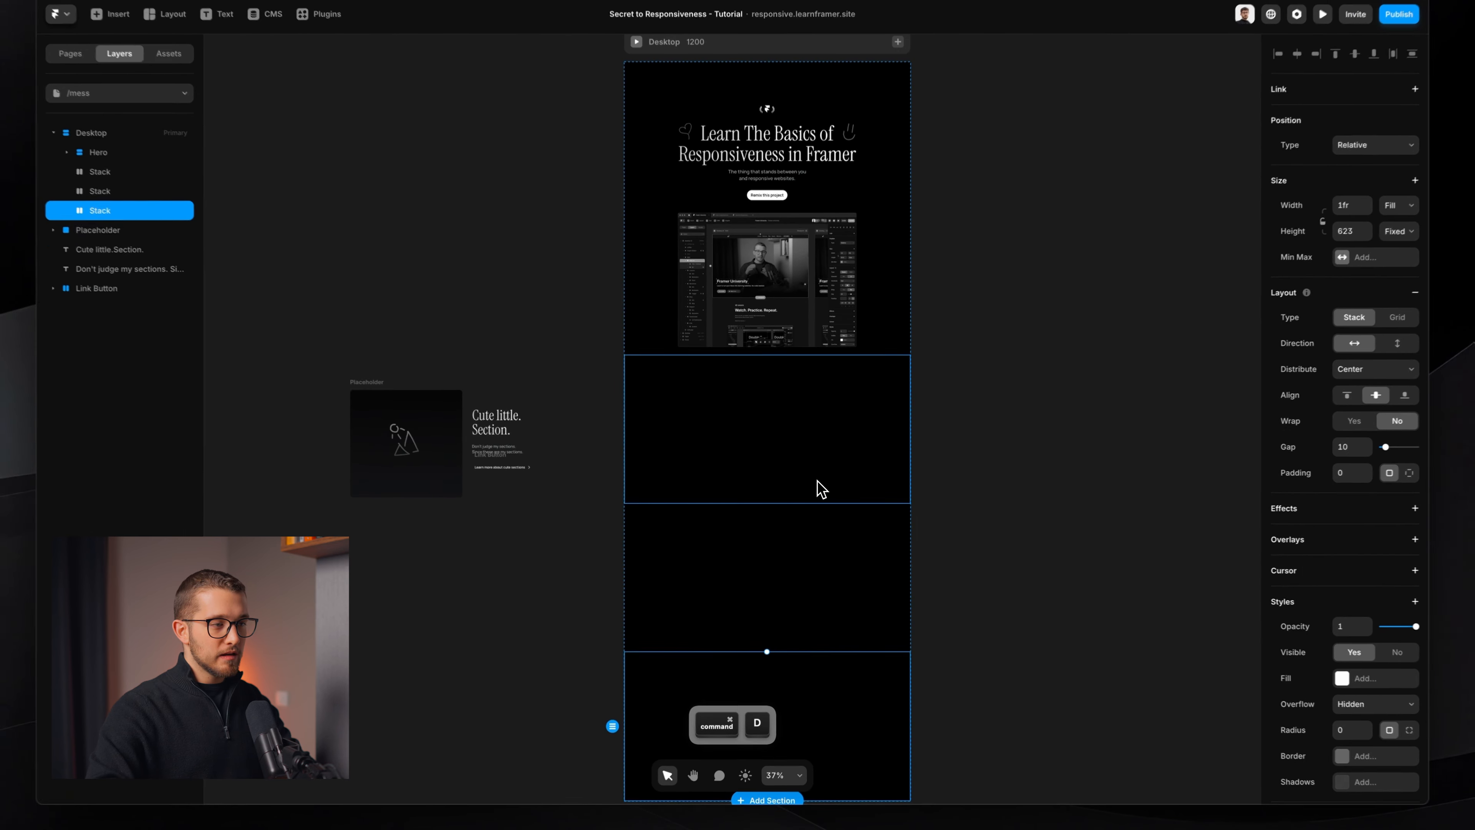
pyautogui.scroll(-2, 819, 489)
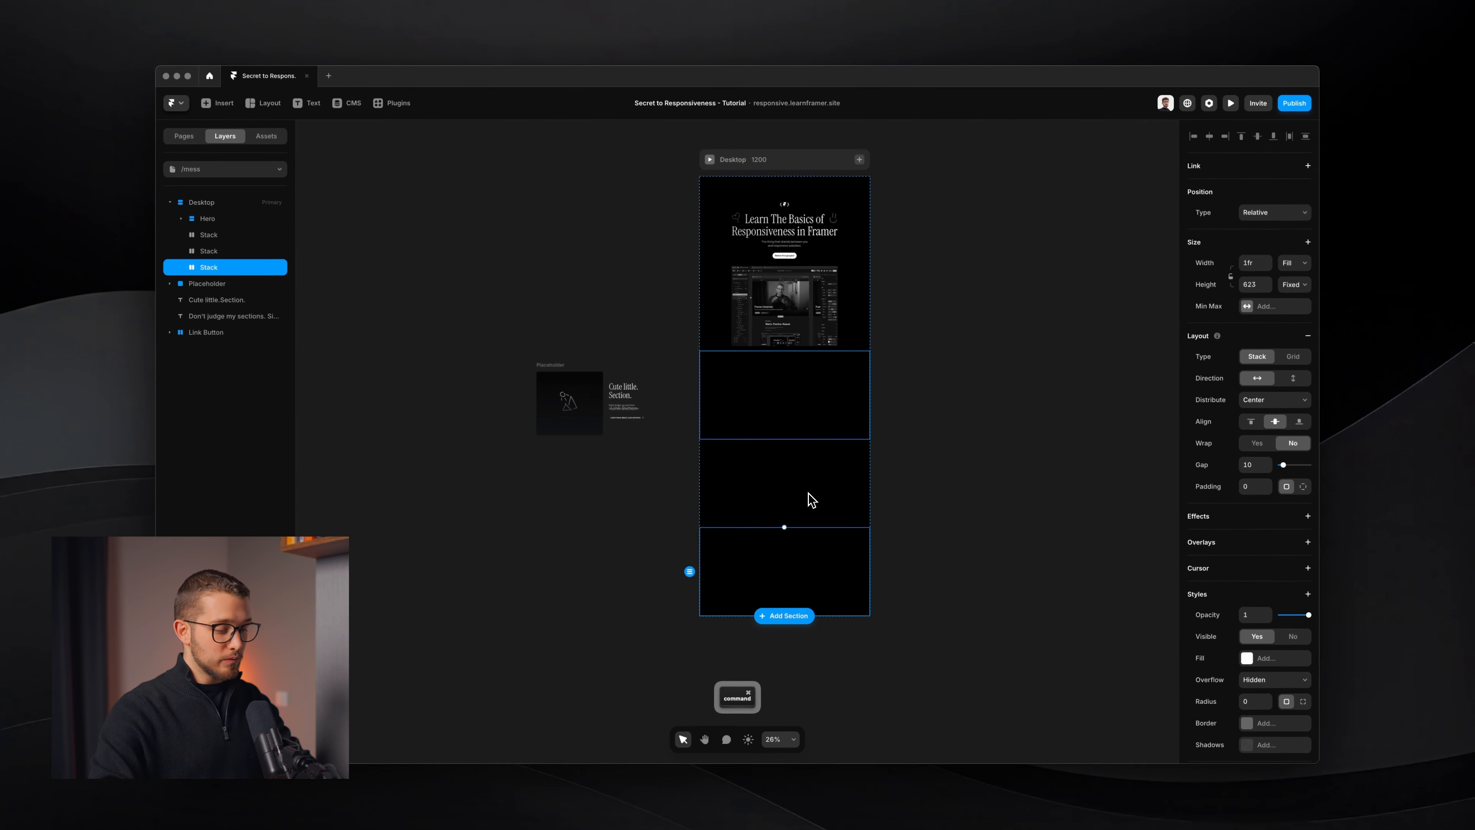
pyautogui.press('super+z')
pyautogui.press('super+z')
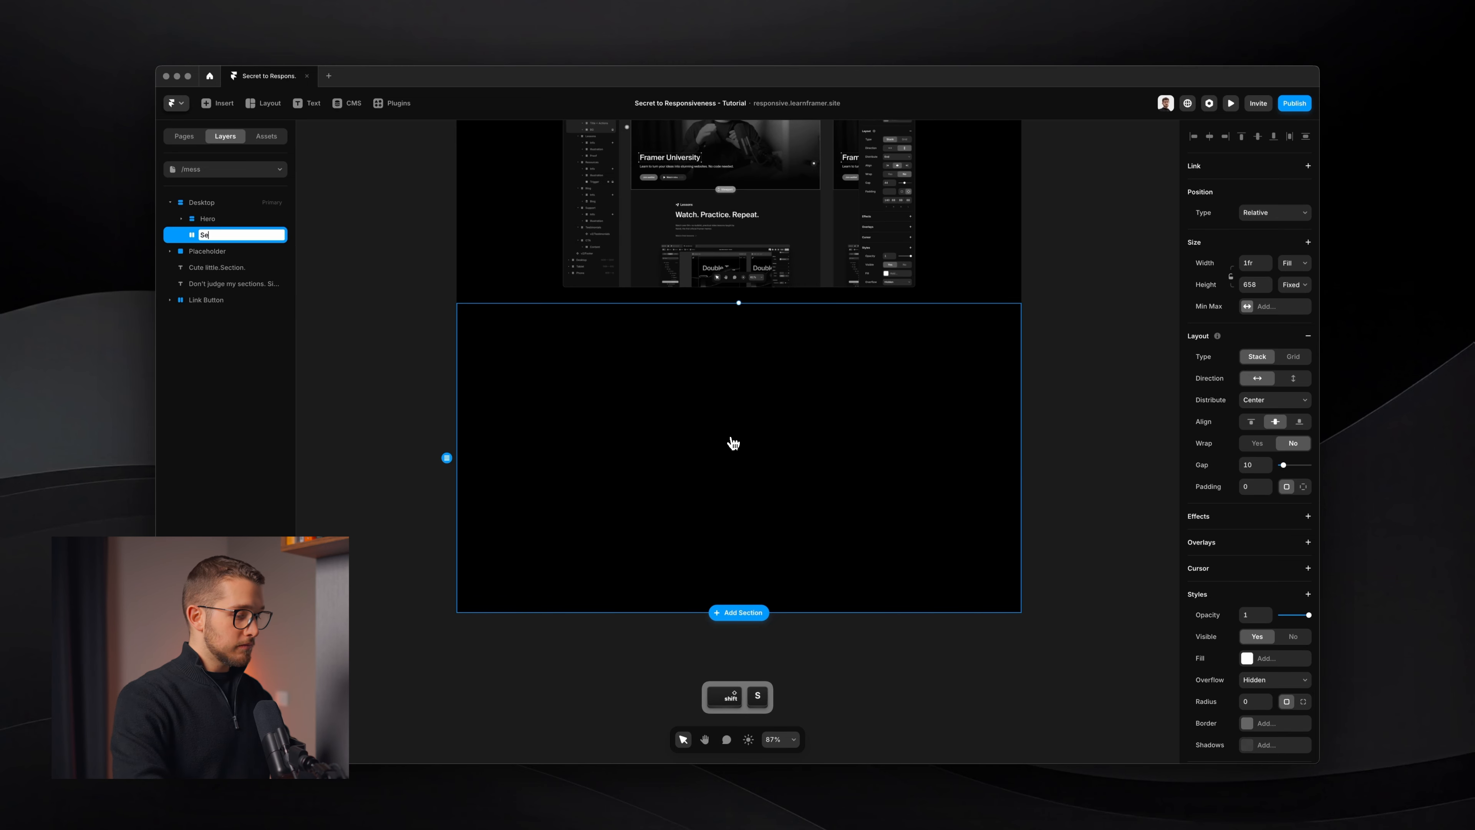
# - Rename the empty stack below the Hero as Section
pyautogui.moveTo(599, 353); pyautogui.dragTo(849, 512)
pyautogui.scroll(-2, 849, 512)
pyautogui.hscroll(-7, 849, 513)
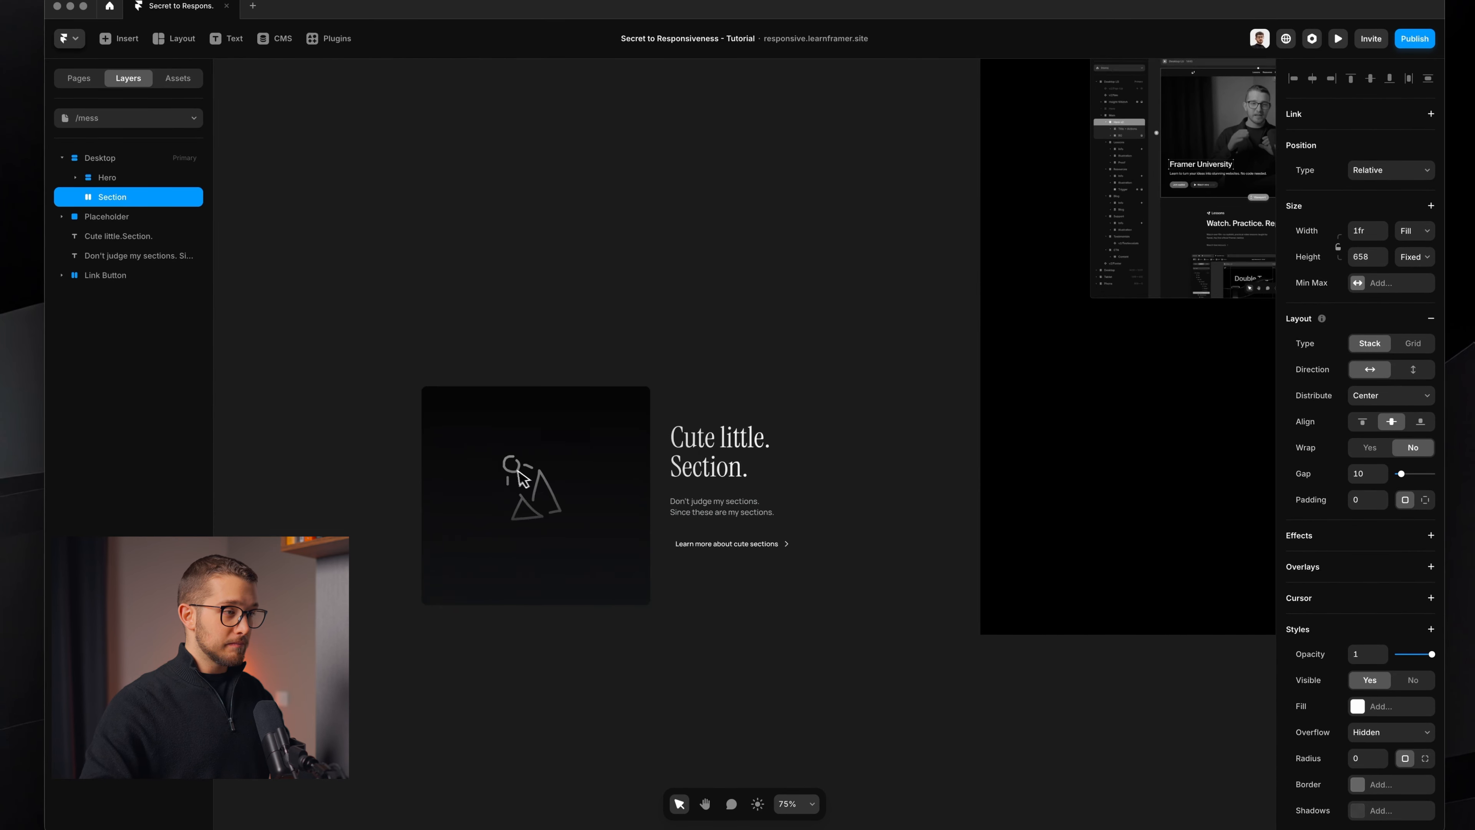
pyautogui.scroll(3, 519, 472)
pyautogui.scroll(-2, 518, 472)
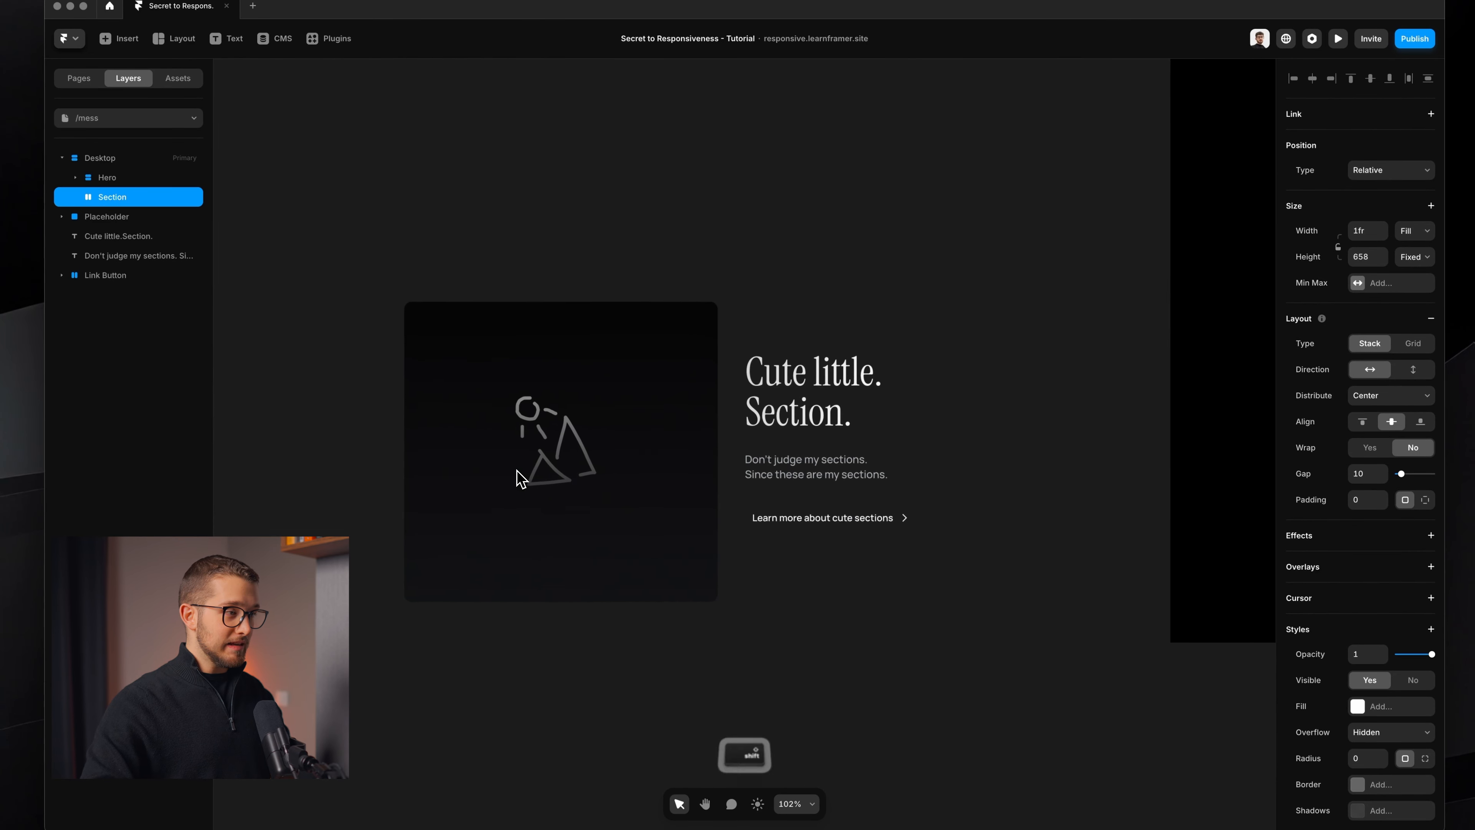
# - Examine the loose placeholder card, the heading and body texts, and the link button beside the page
pyautogui.press('shift+super+4')
pyautogui.moveTo(363, 237); pyautogui.dragTo(987, 640)
pyautogui.press('Escape')
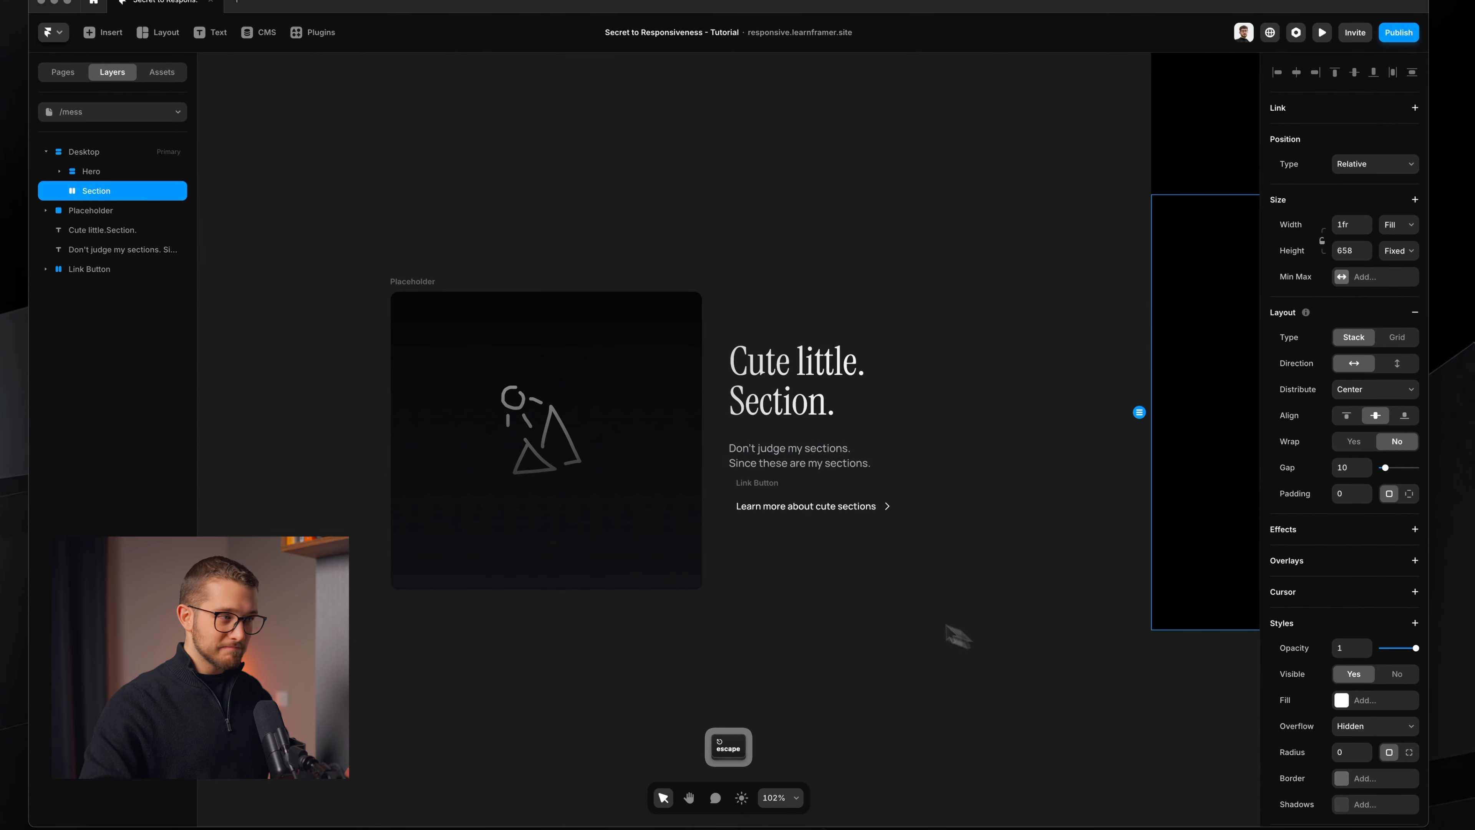
pyautogui.click(428, 352)
pyautogui.press('shift+super+4')
pyautogui.moveTo(380, 283); pyautogui.dragTo(676, 589)
pyautogui.press('Escape')
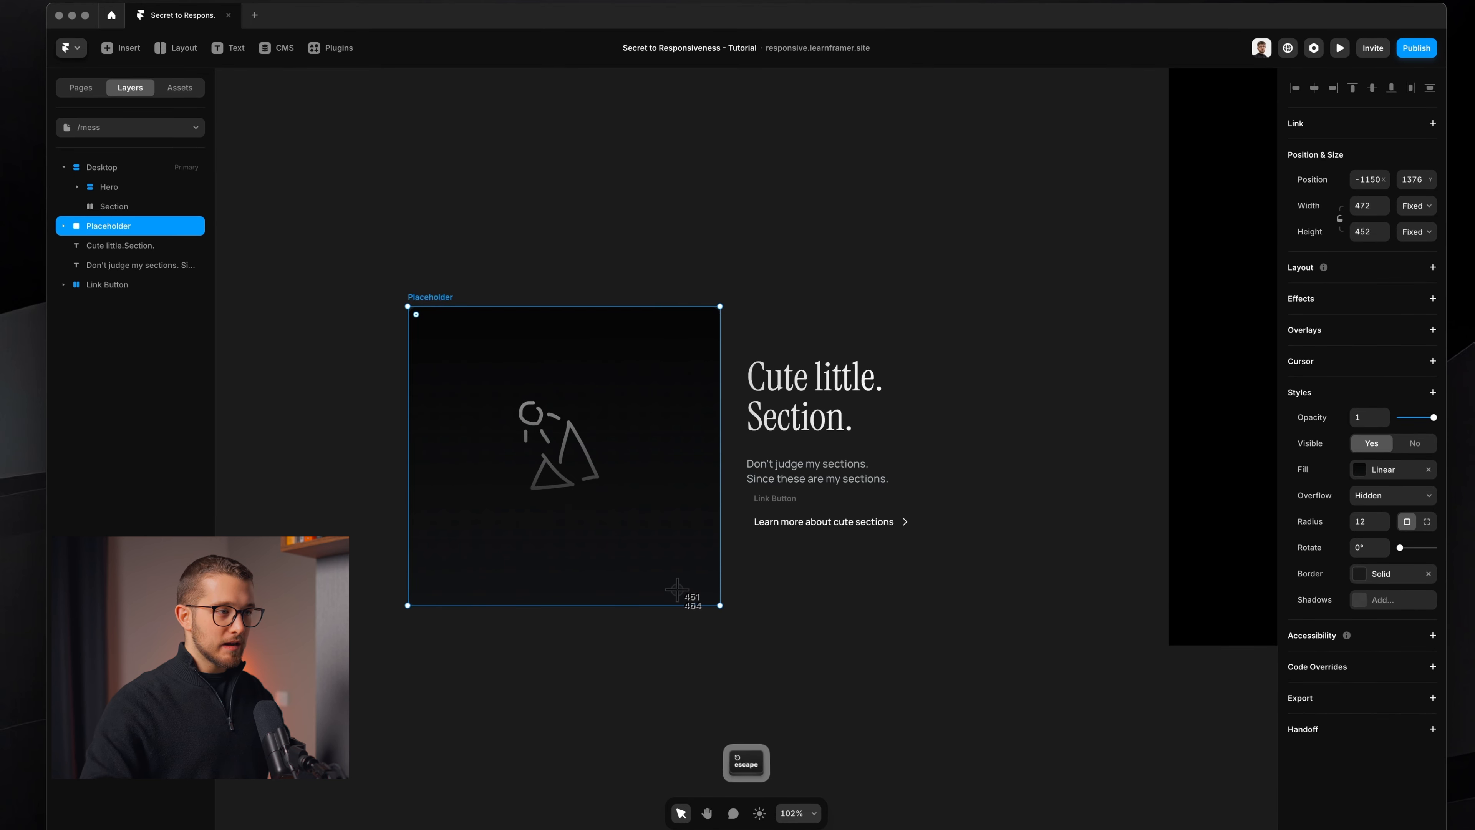
pyautogui.moveTo(734, 343); pyautogui.dragTo(935, 560)
pyautogui.press('Escape')
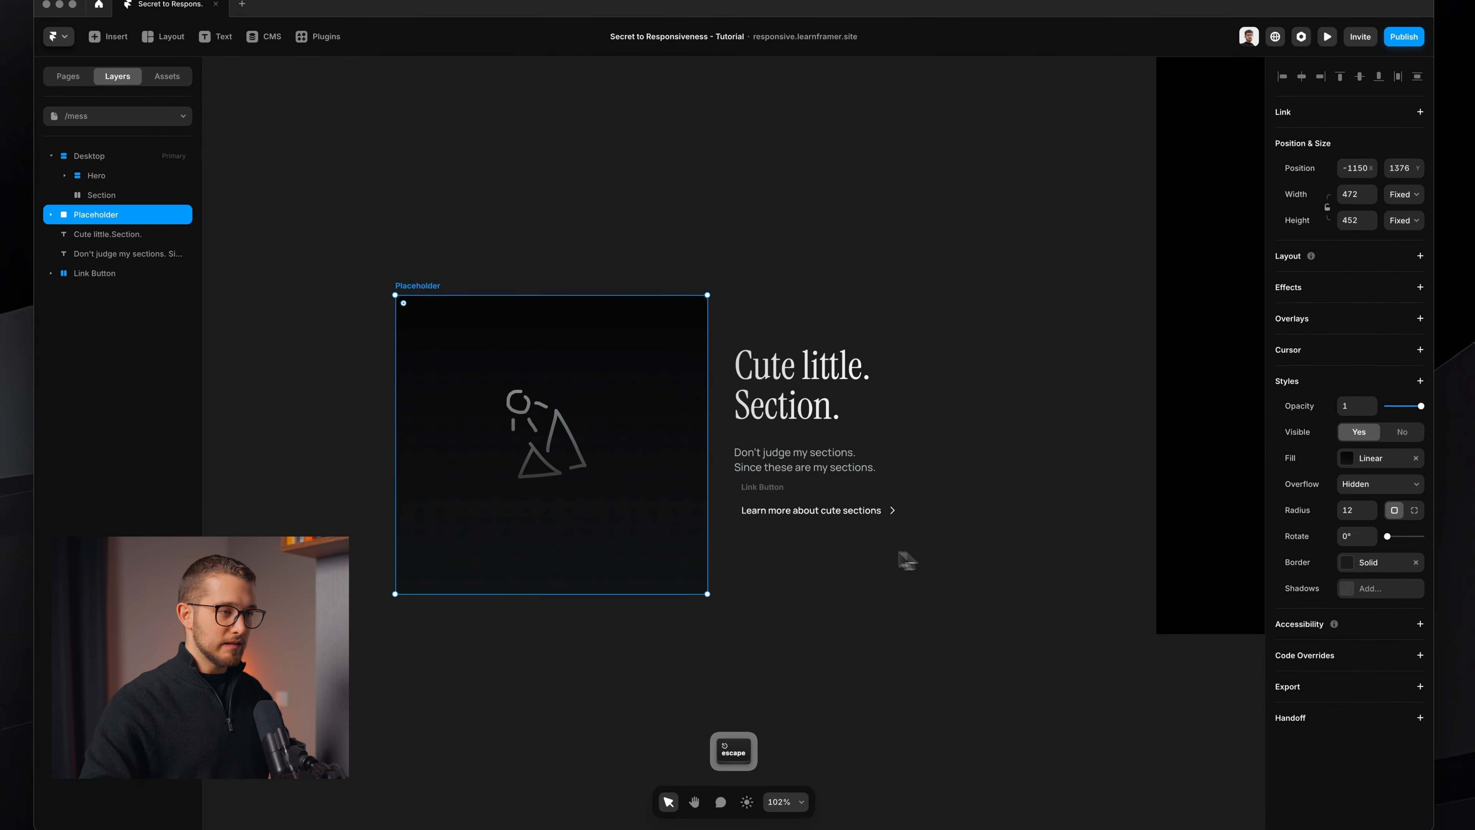
pyautogui.press('Escape')
pyautogui.click(779, 508)
# - Draw a frame about 840 by 483 inside the Section stack and rename it Content
pyautogui.hscroll(10, 751, 343)
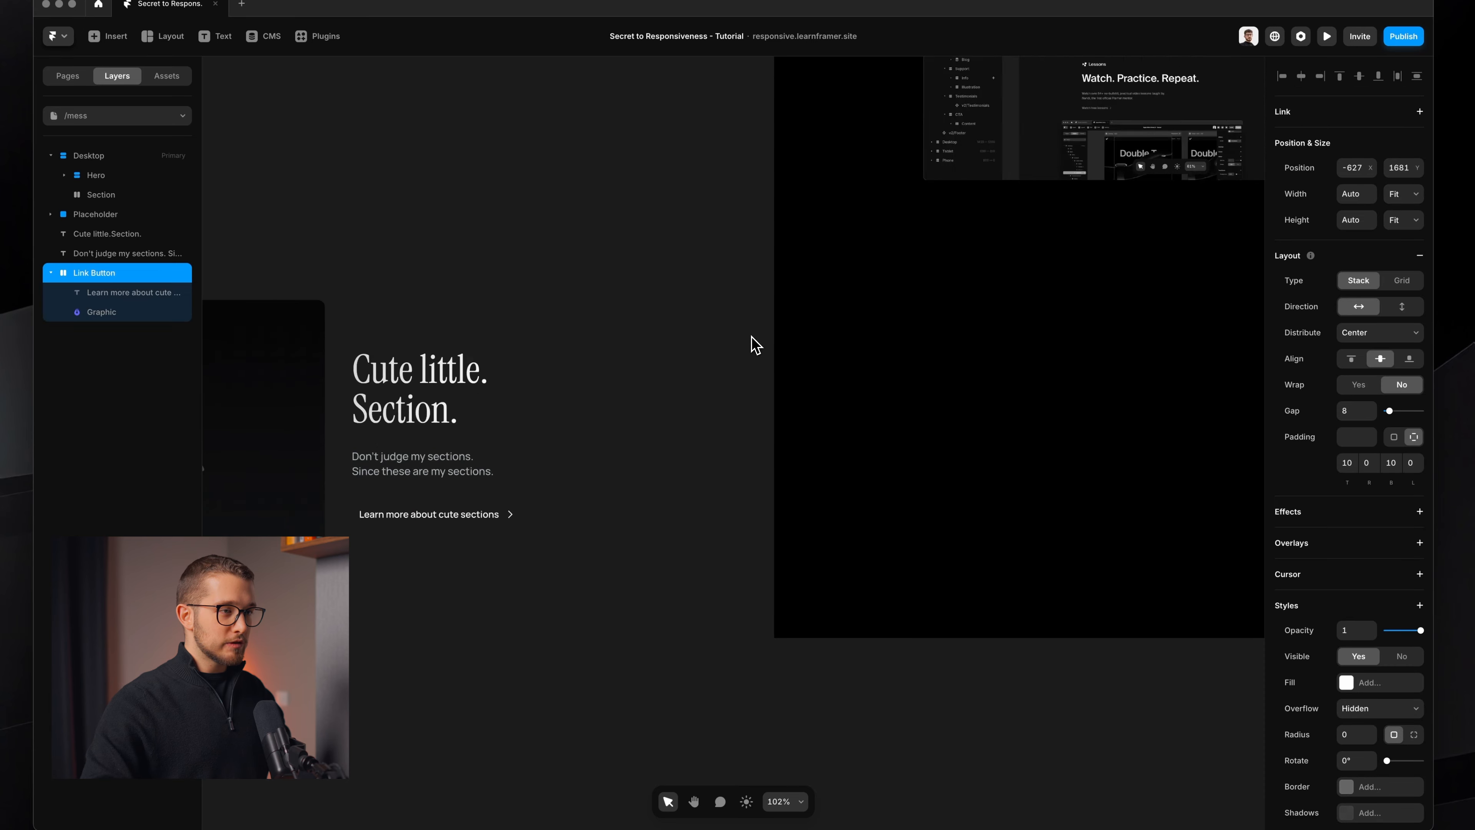
pyautogui.scroll(-3, 751, 343)
pyautogui.click(754, 345)
pyautogui.scroll(2, 642, 353)
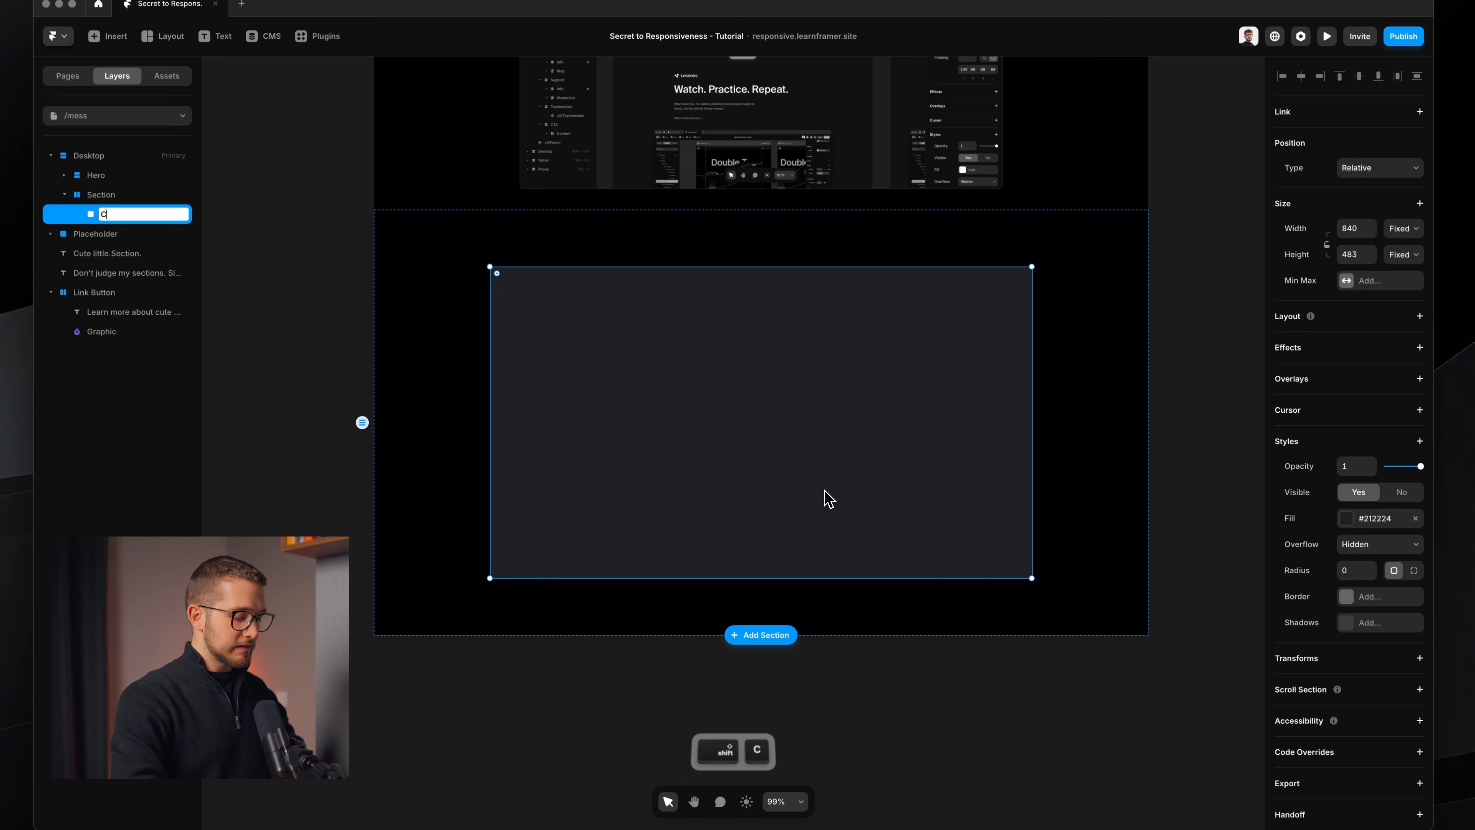
pyautogui.write('ntent')
pyautogui.press('Return')
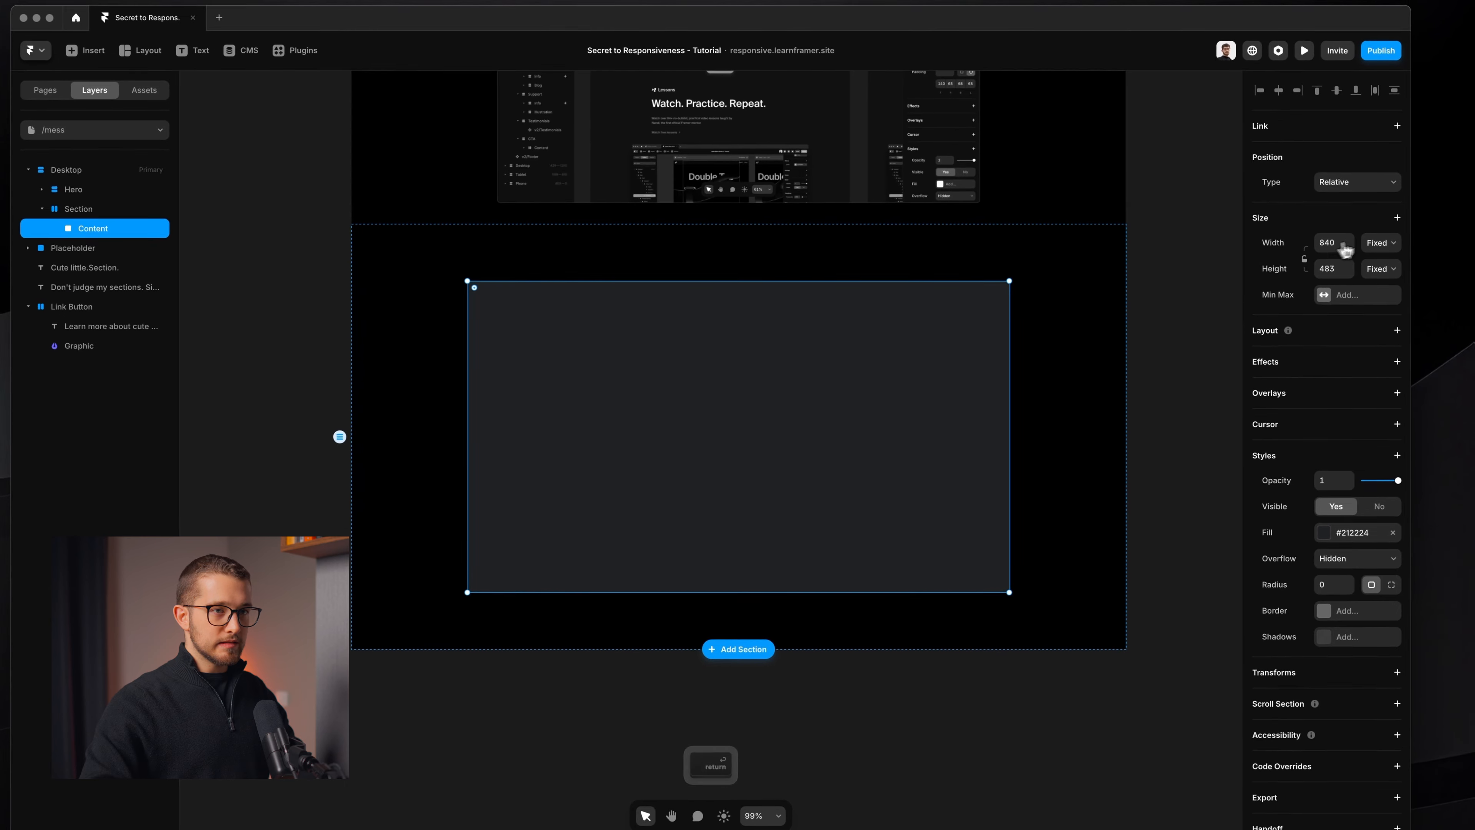
# - Set the Content frame's width to Fill, remove its fill color and give it a stack layout
pyautogui.click(1396, 230)
pyautogui.click(1381, 273)
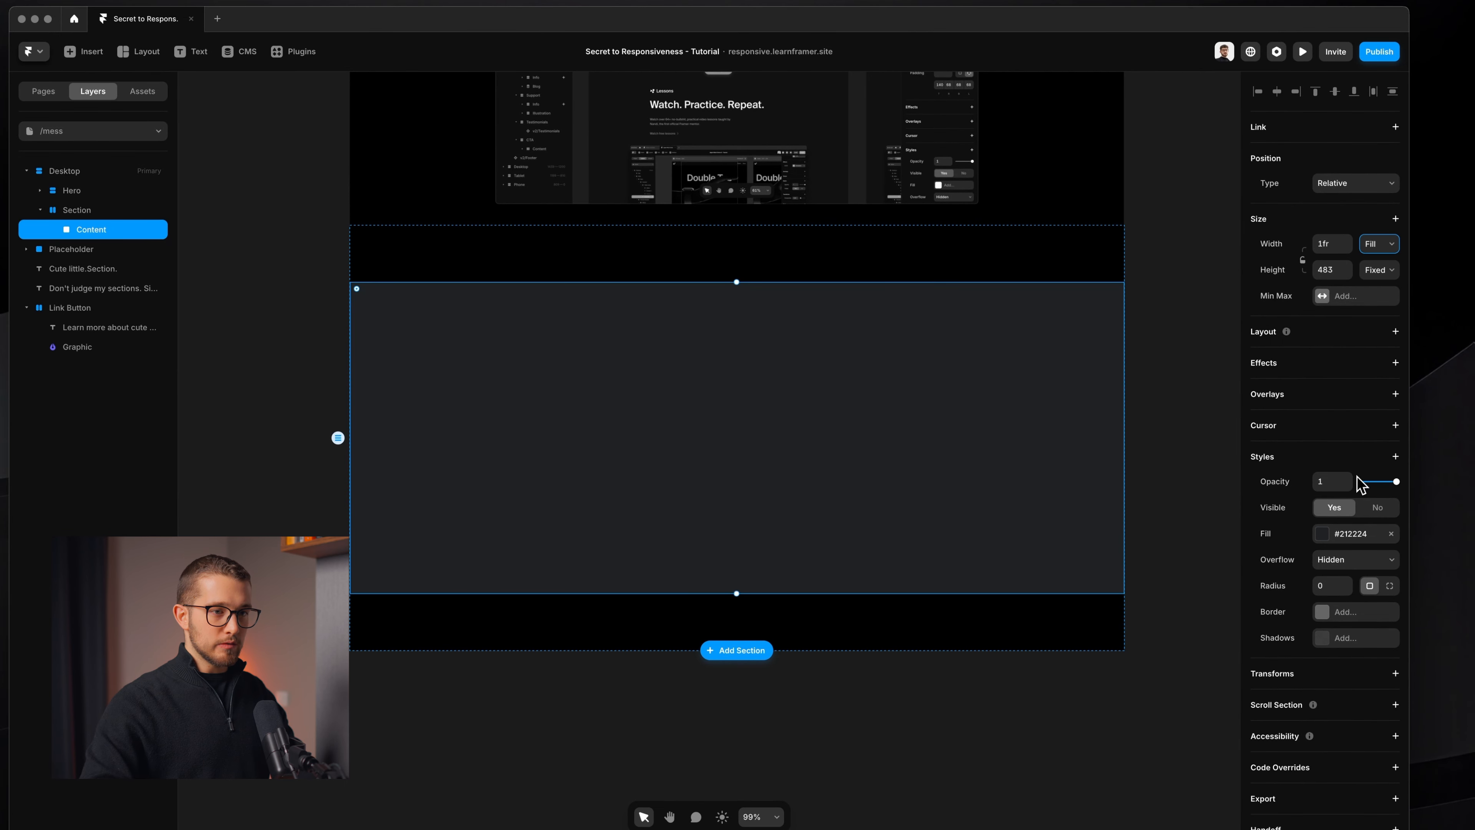
pyautogui.click(1397, 538)
pyautogui.click(1393, 332)
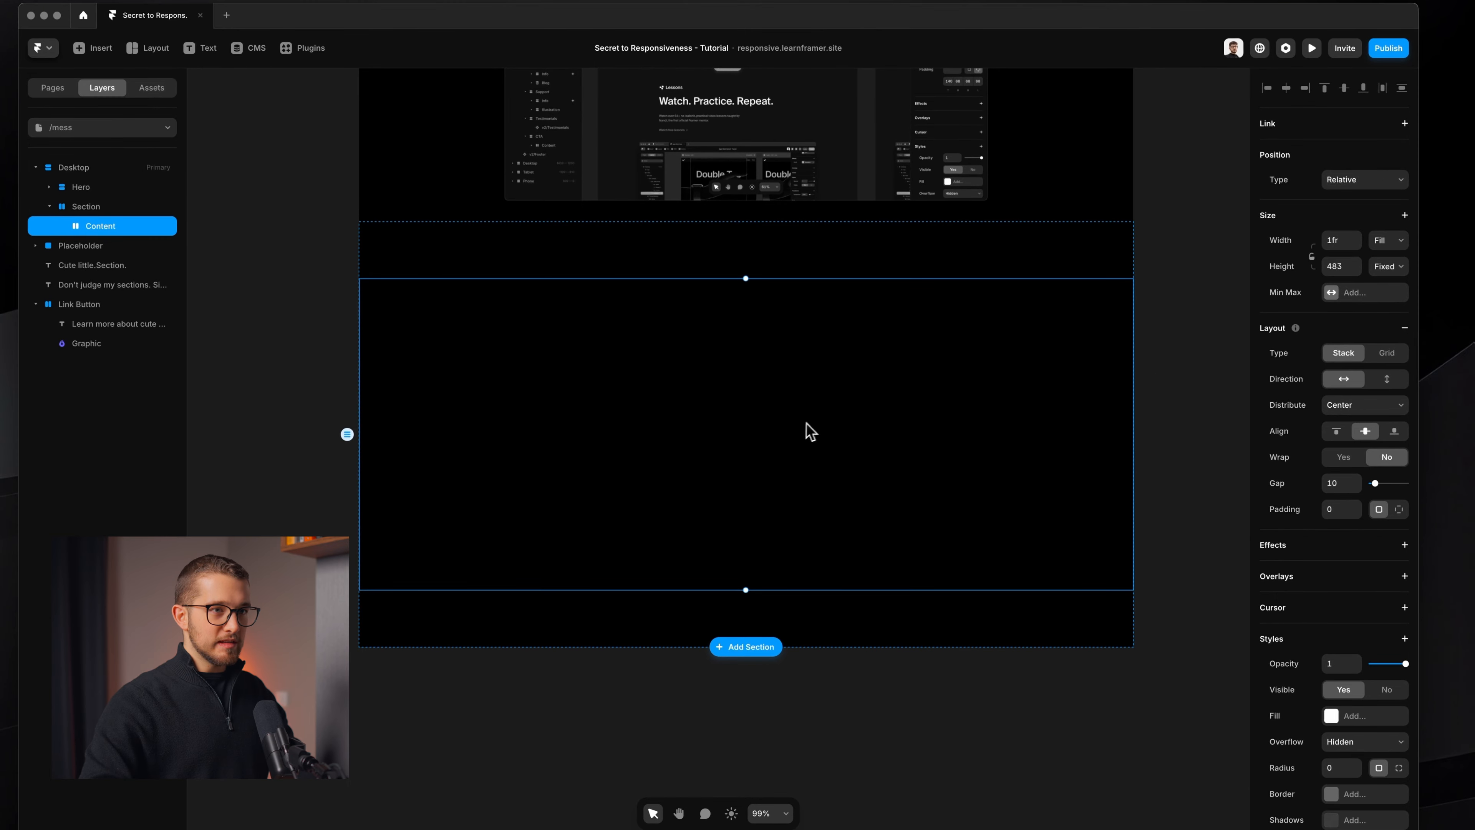
# - Add a fixed maximum width of 800 to the Content stack
pyautogui.click(1359, 292)
pyautogui.click(1348, 313)
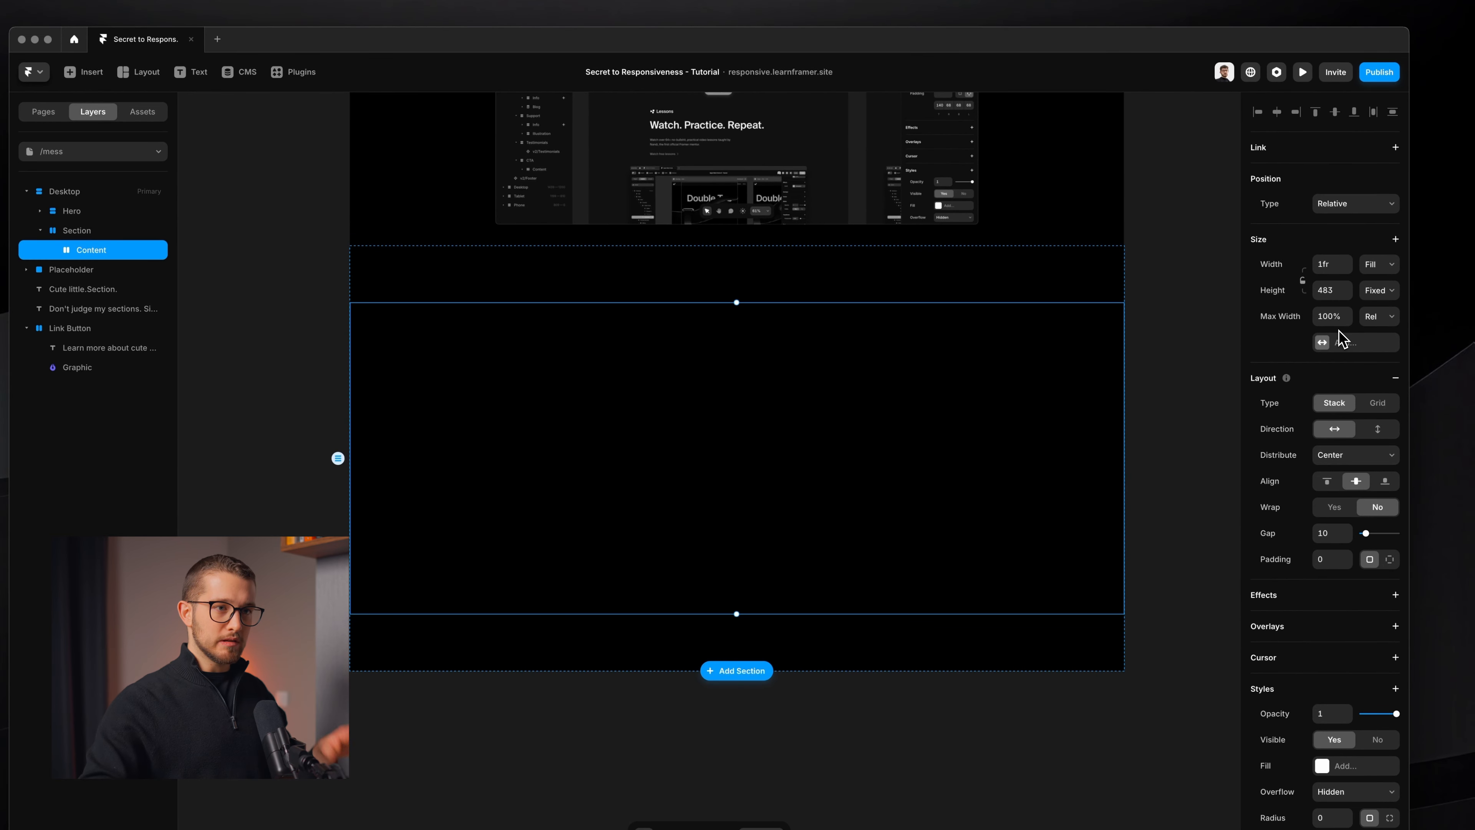
pyautogui.click(1334, 319)
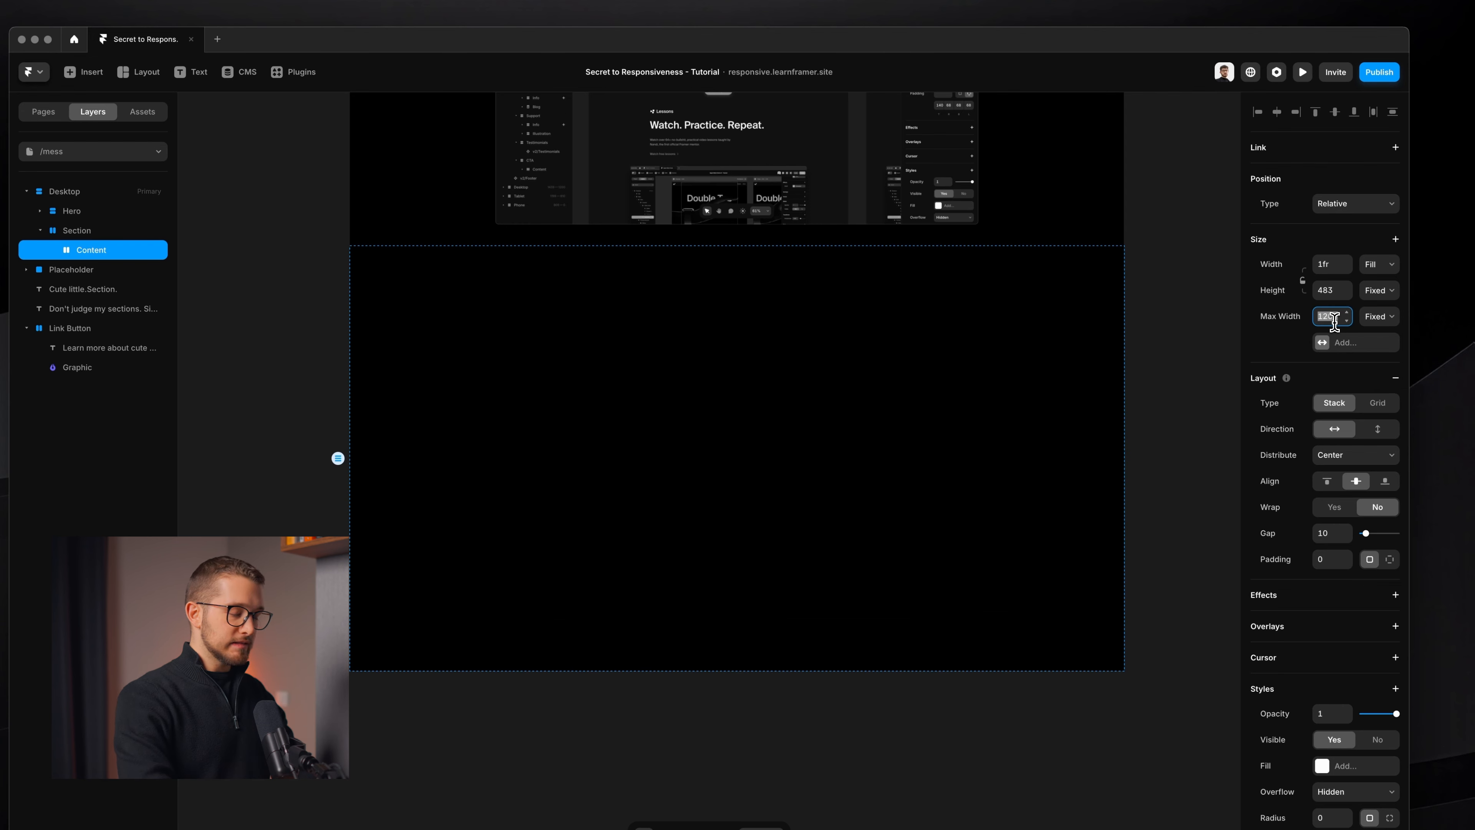
pyautogui.scroll(-3, 770, 405)
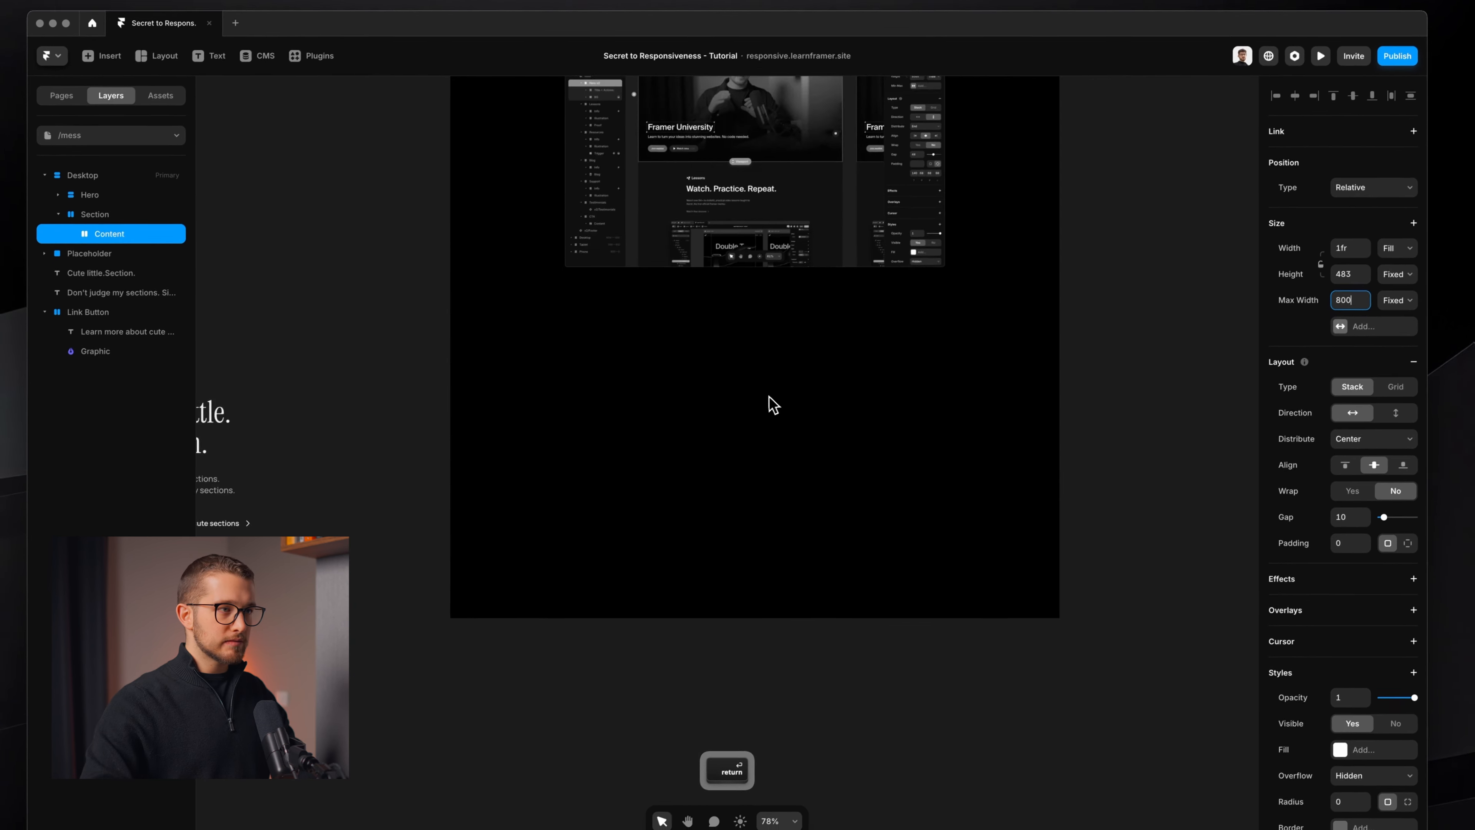
# - Check the Hero stack's maximum width against the Content stack, and reselect the Content stack
pyautogui.scroll(5, 771, 405)
pyautogui.keyDown('super'); pyautogui.click(907, 266); pyautogui.keyUp('super')
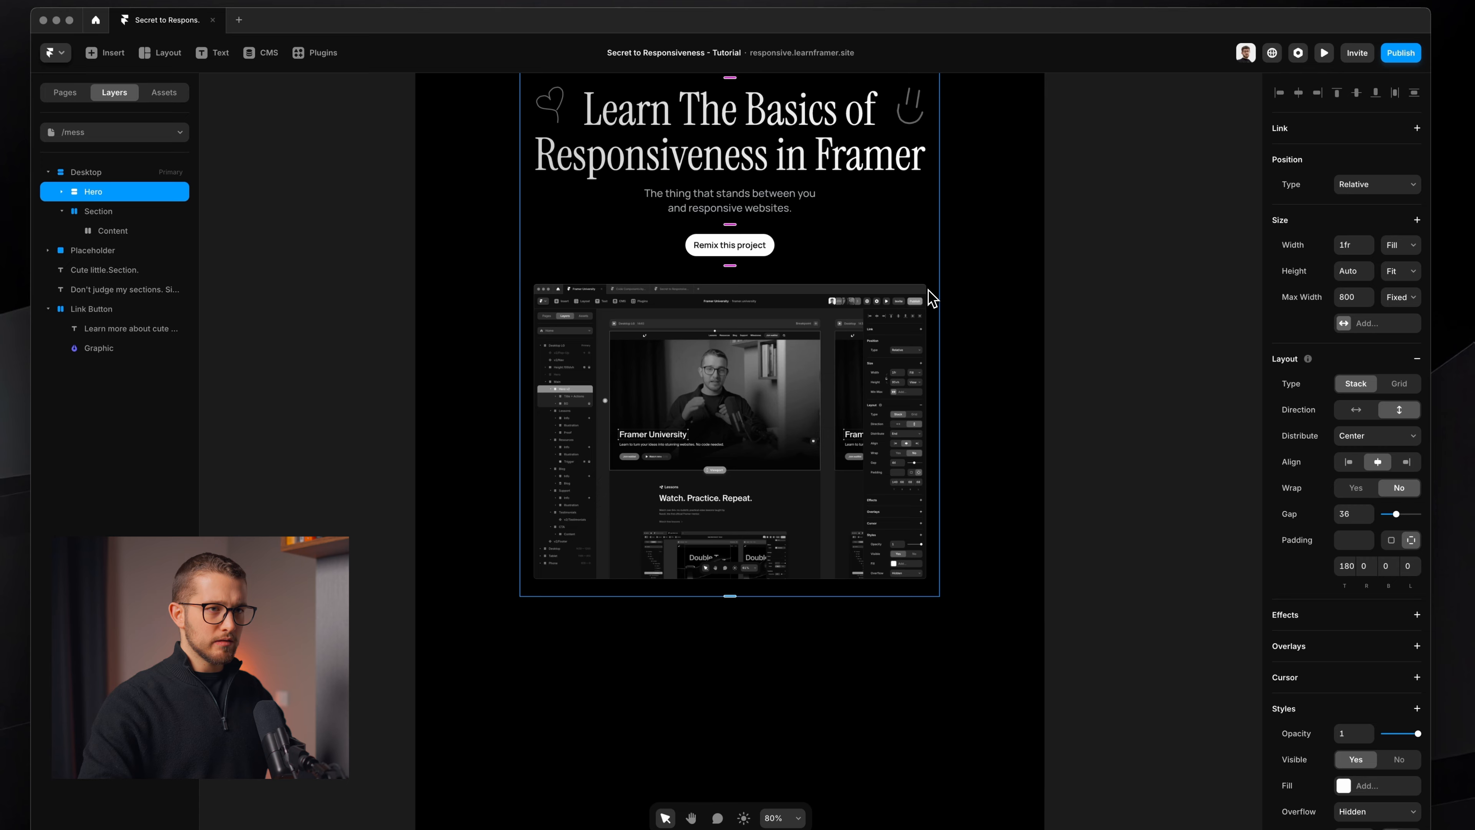
pyautogui.scroll(-5, 893, 340)
pyautogui.keyDown('super'); pyautogui.click(859, 427); pyautogui.keyUp('super')
pyautogui.scroll(-2, 755, 462)
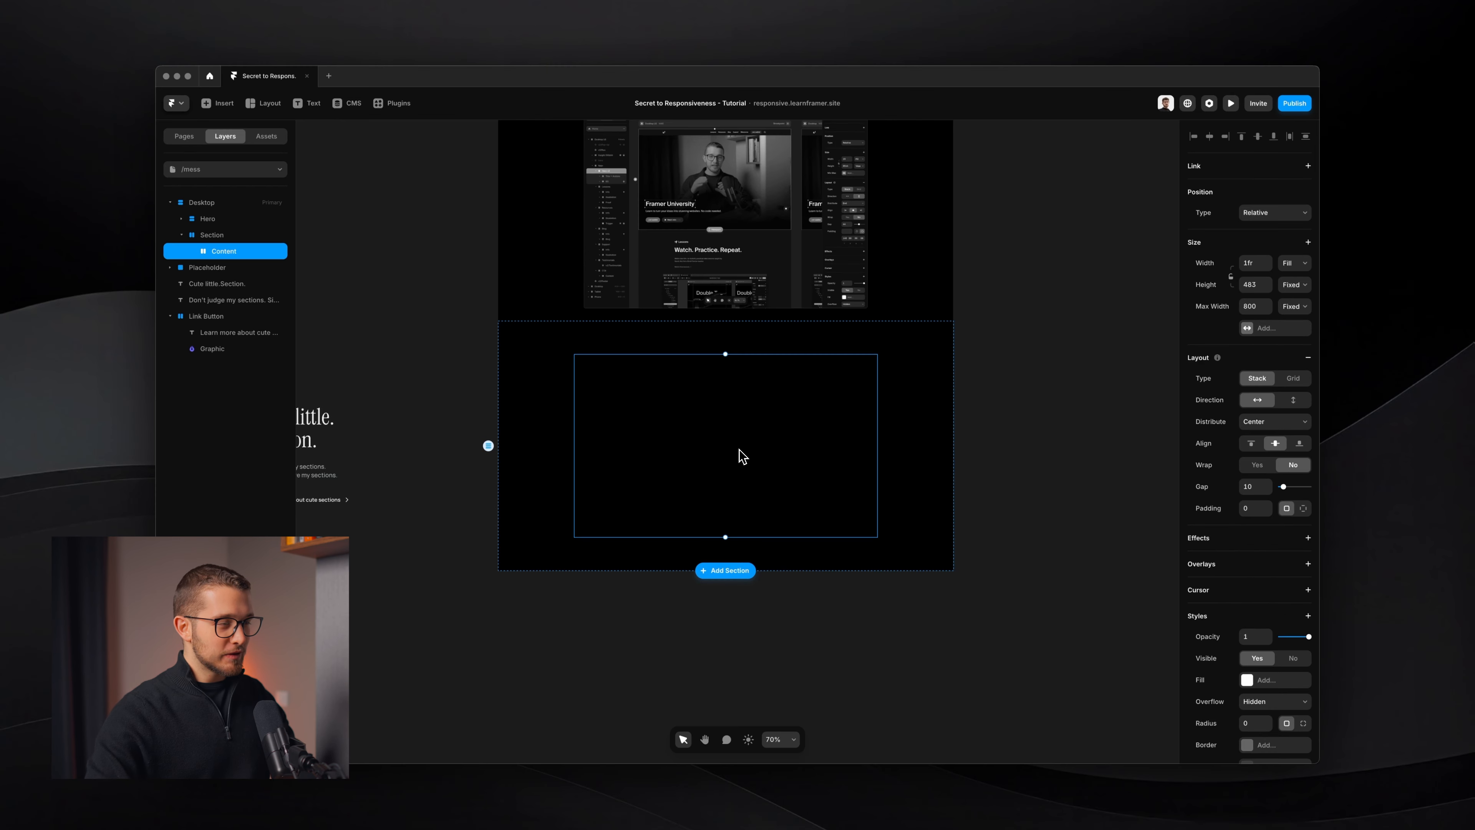
# - Compare the loose placeholder and text arrangement beside the page with the empty Content stack to plan two side-by-side columns
pyautogui.hscroll(-5, 742, 456)
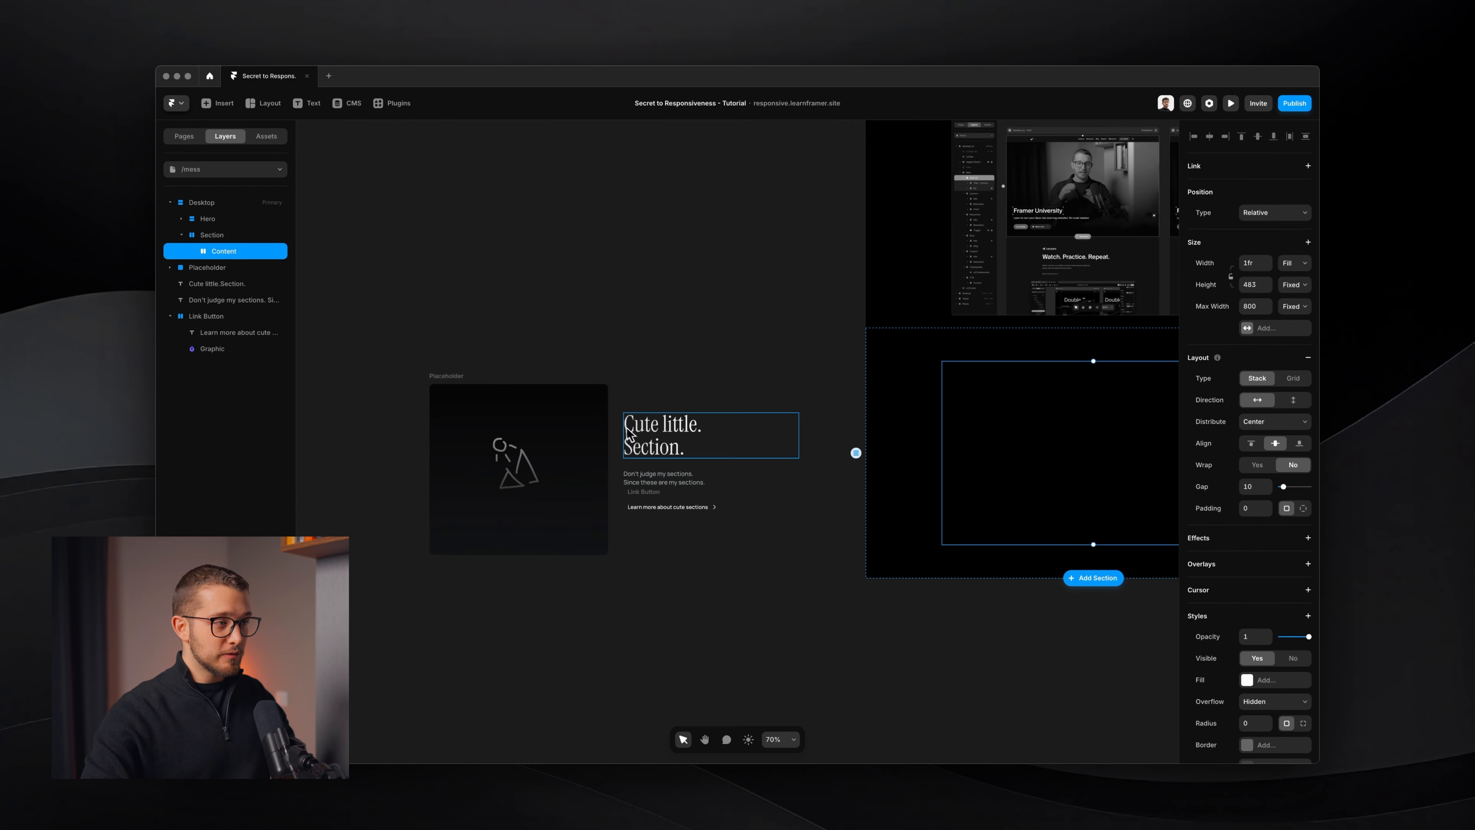
pyautogui.hscroll(1, 687, 375)
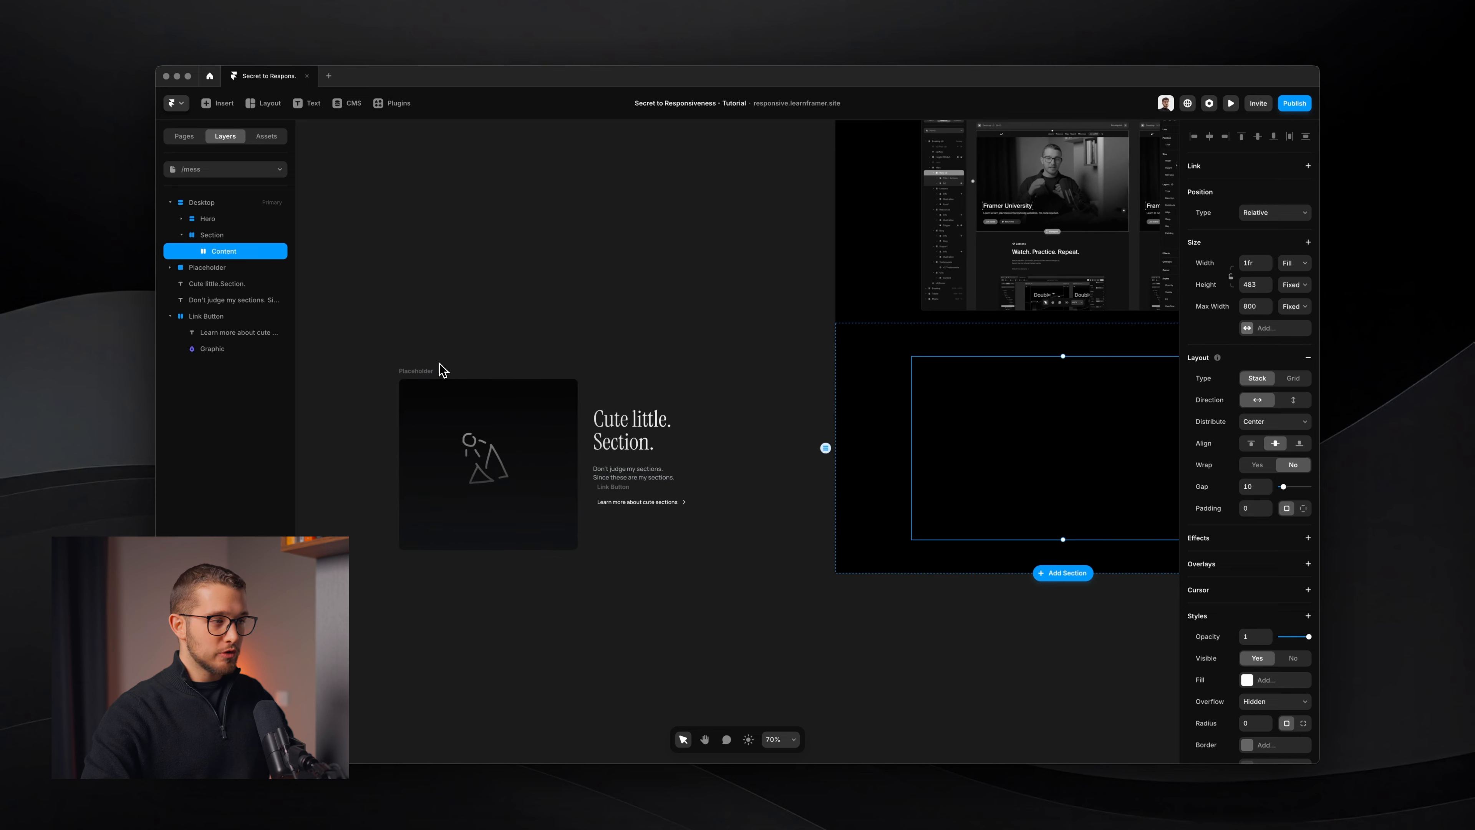
pyautogui.hscroll(5, 967, 454)
pyautogui.scroll(2, 965, 455)
pyautogui.press('super+shift+4')
pyautogui.moveTo(519, 340); pyautogui.dragTo(685, 566)
pyautogui.press('space')
pyautogui.moveTo(685, 563)
pyautogui.mouseDown()
pyautogui.moveTo(853, 555)
pyautogui.moveTo(920, 572)
pyautogui.mouseUp()
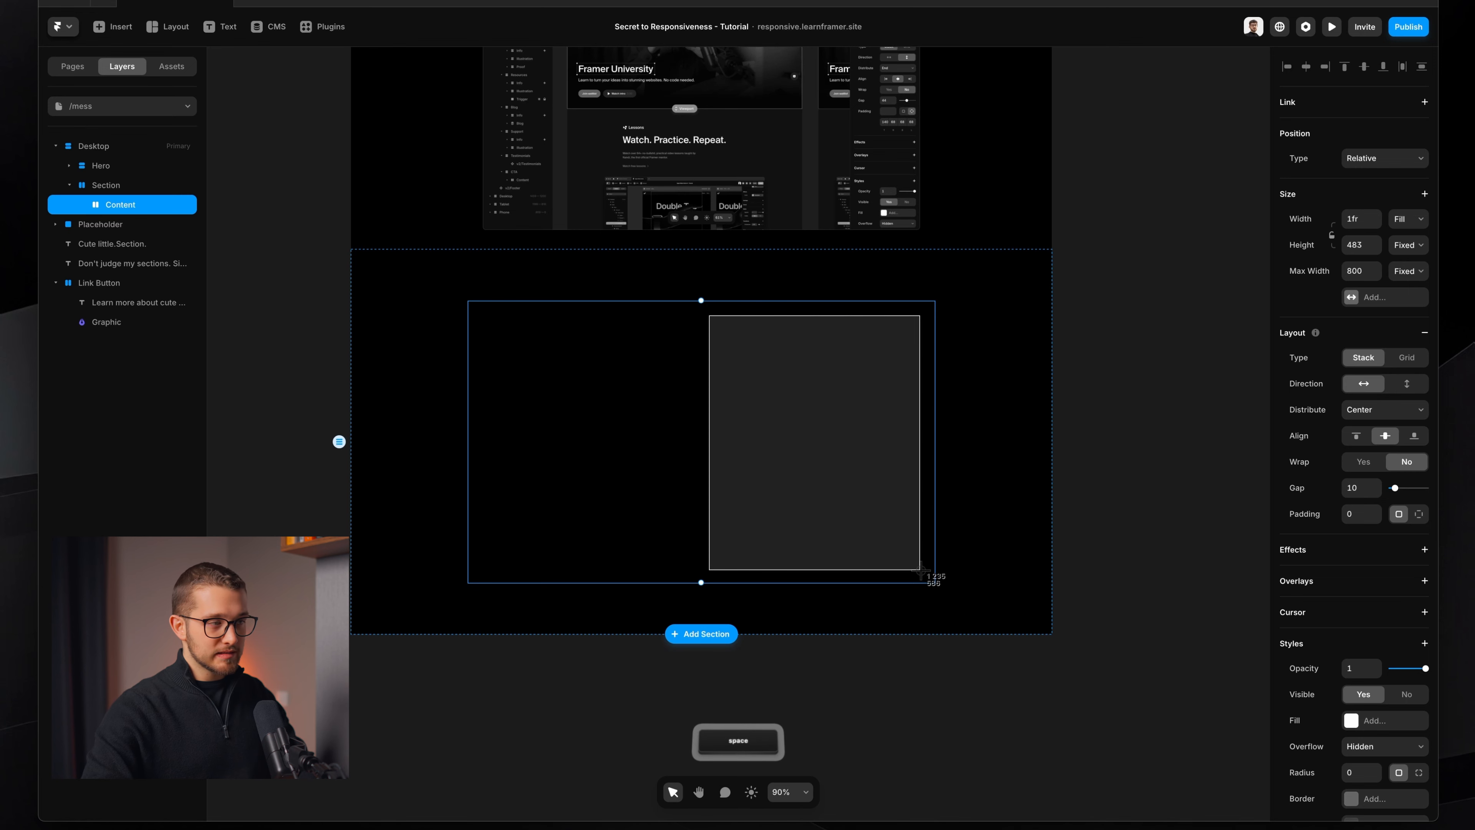
pyautogui.press('Escape')
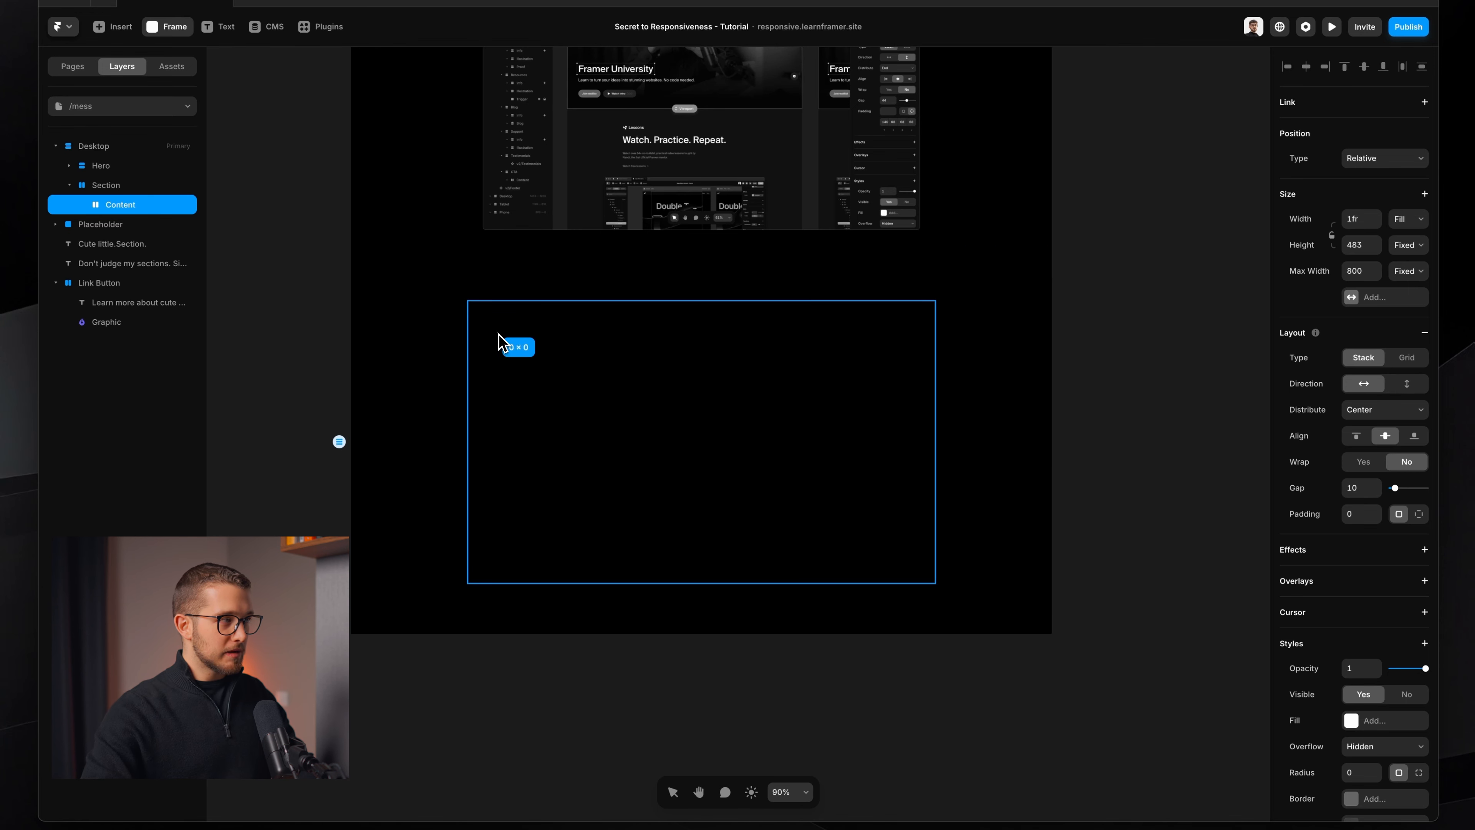
# - Draw a frame about 336 by 396 inside the Content stack, name it Column 1, and duplicate it as Column 2
pyautogui.moveTo(500, 342); pyautogui.dragTo(694, 563)
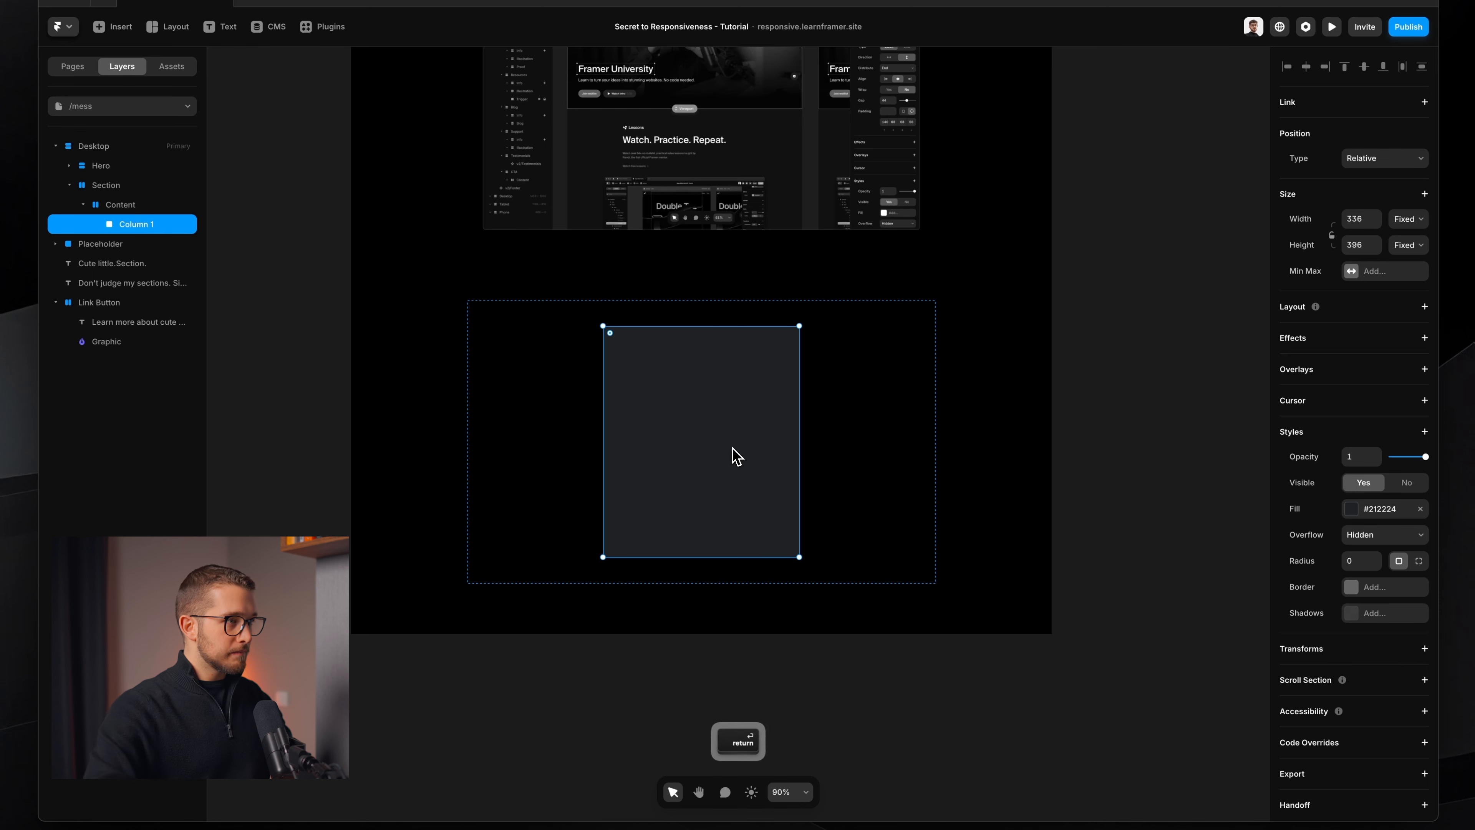
pyautogui.press('cmd+d')
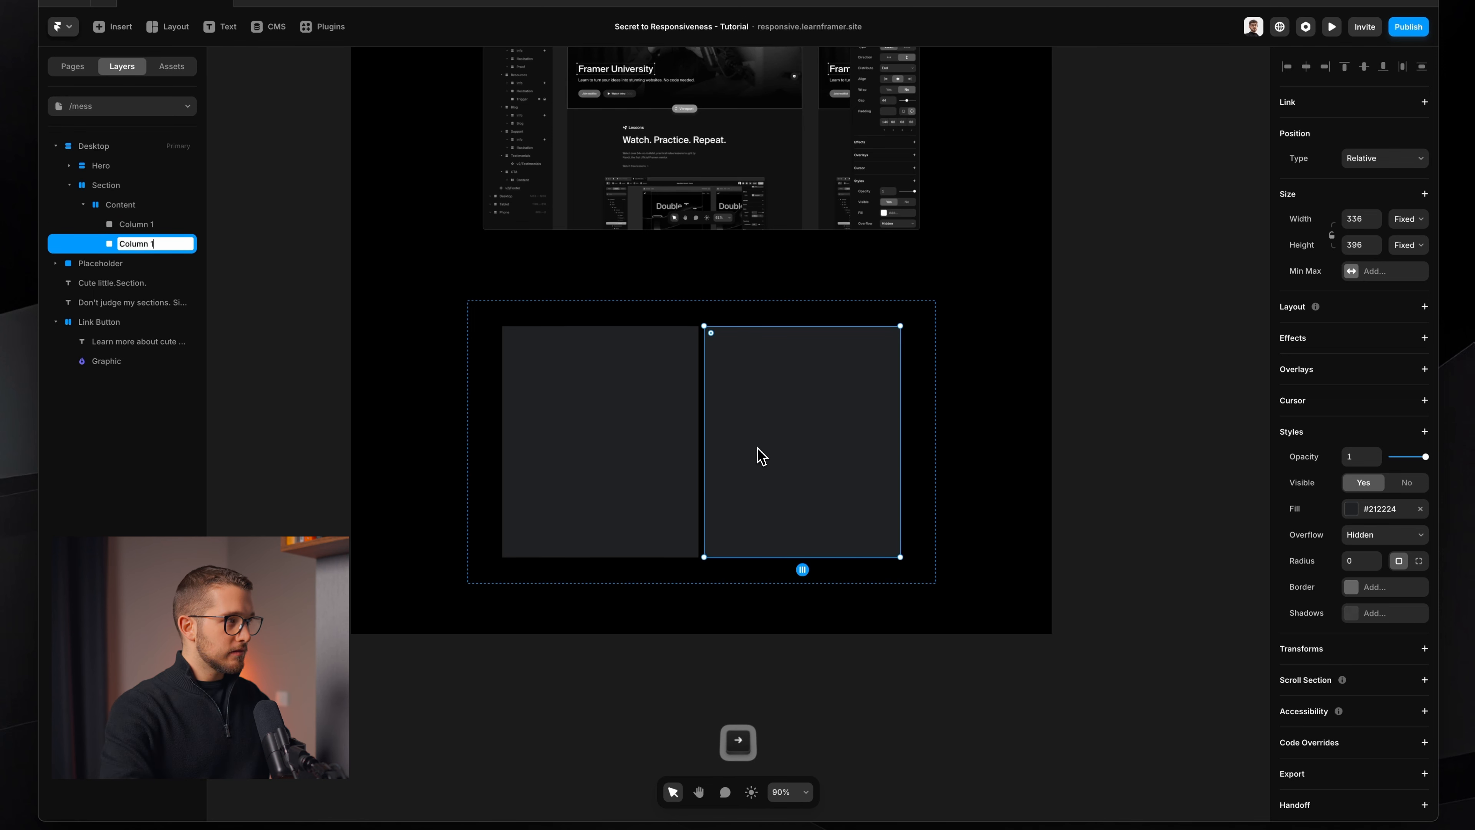
# - Remove the fill color from Column 1 and Column 2, set both widths to Fill, and check each column
pyautogui.keyDown('shift'); pyautogui.click(668, 403); pyautogui.keyUp('shift')
pyautogui.click(1420, 509)
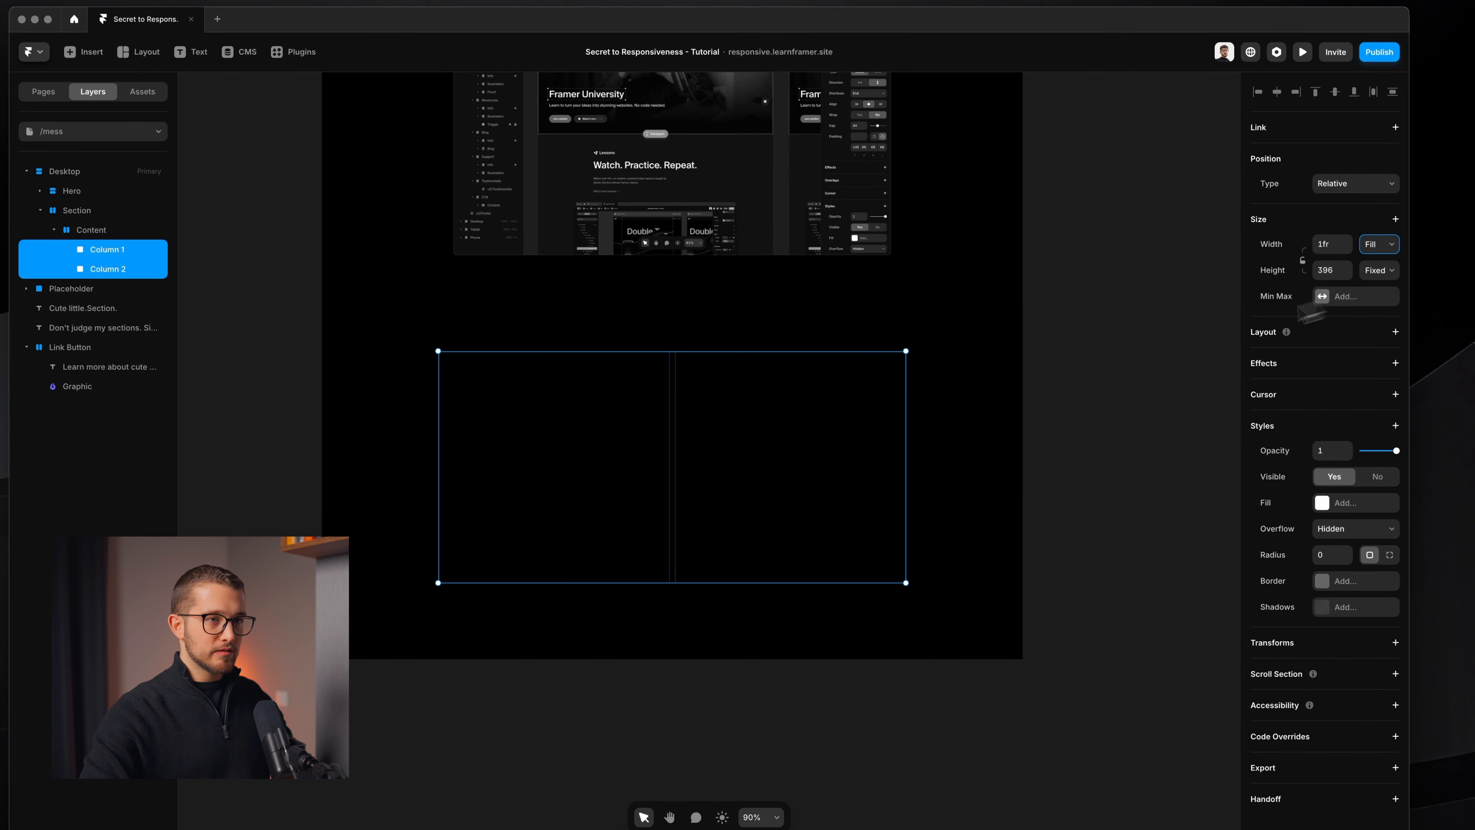
pyautogui.click(1086, 488)
pyautogui.keyDown('super'); pyautogui.click(762, 472); pyautogui.keyUp('super')
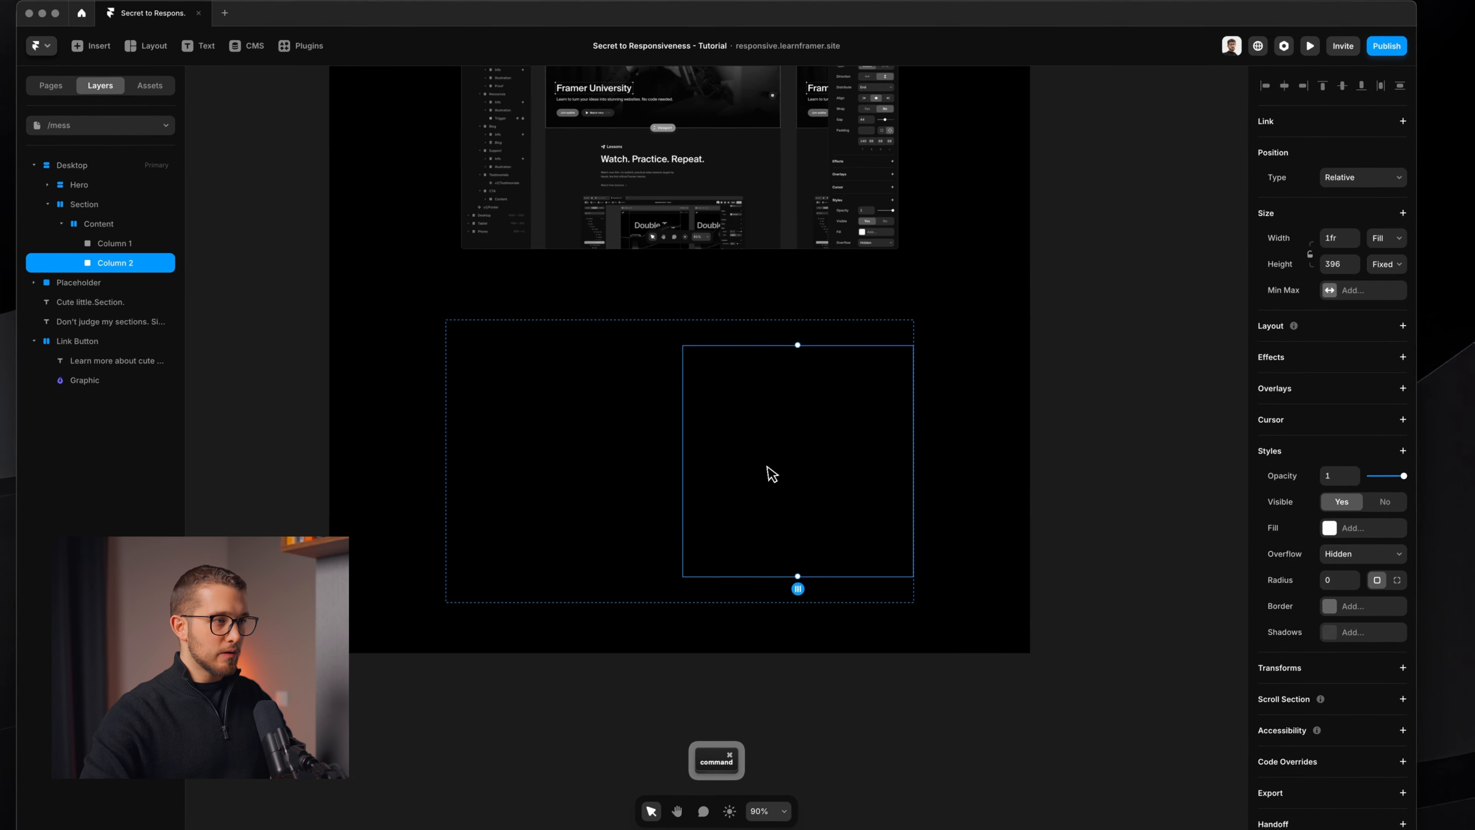
pyautogui.keyDown('super'); pyautogui.click(627, 484); pyautogui.keyUp('super')
pyautogui.keyDown('super'); pyautogui.click(784, 468); pyautogui.keyUp('super')
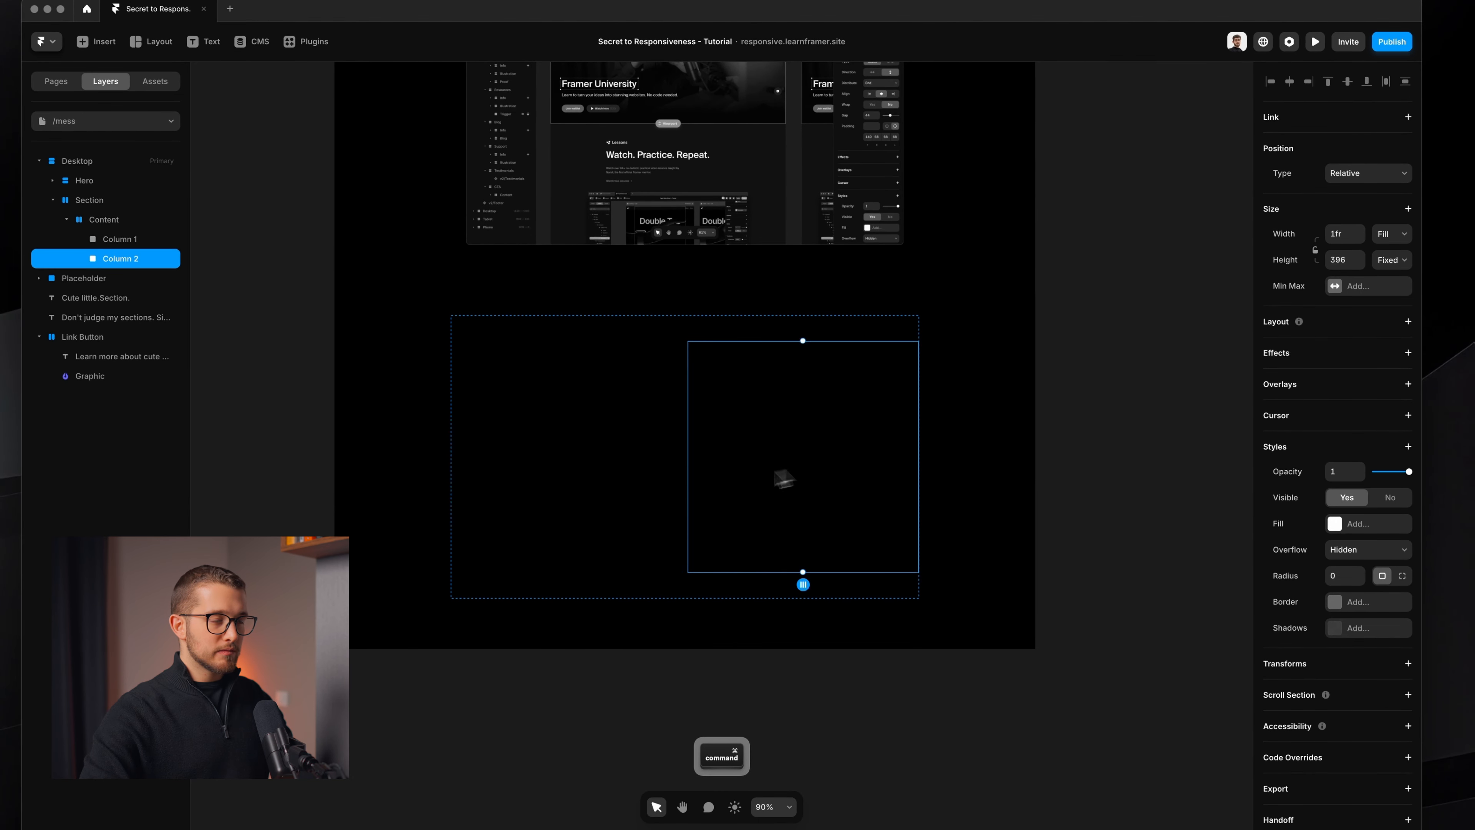
pyautogui.keyDown('super'); pyautogui.click(650, 468); pyautogui.keyUp('super')
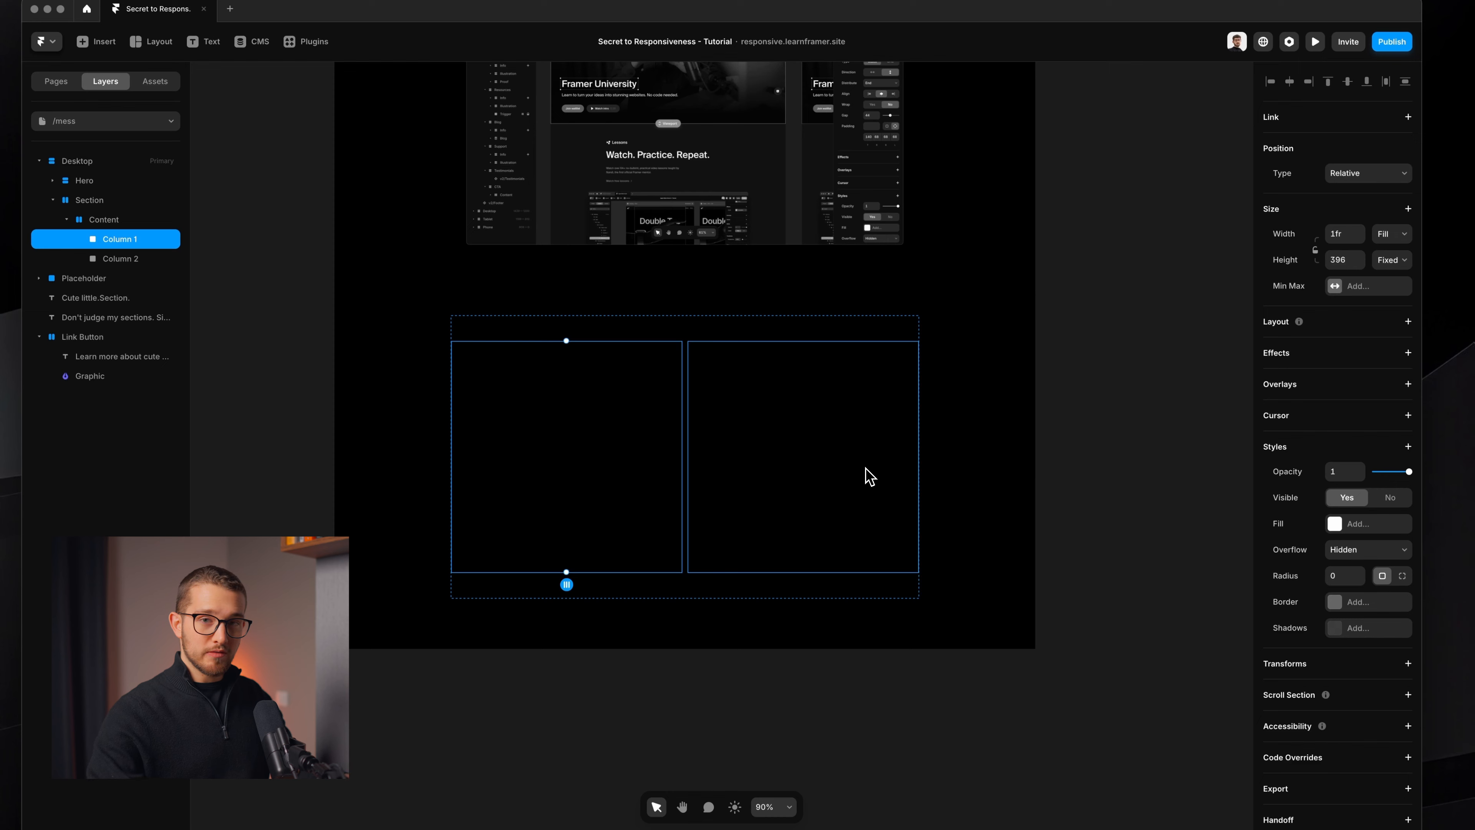
# - Set the gap of the Content stack to 28
pyautogui.keyDown('super'); pyautogui.click(702, 334); pyautogui.keyUp('super')
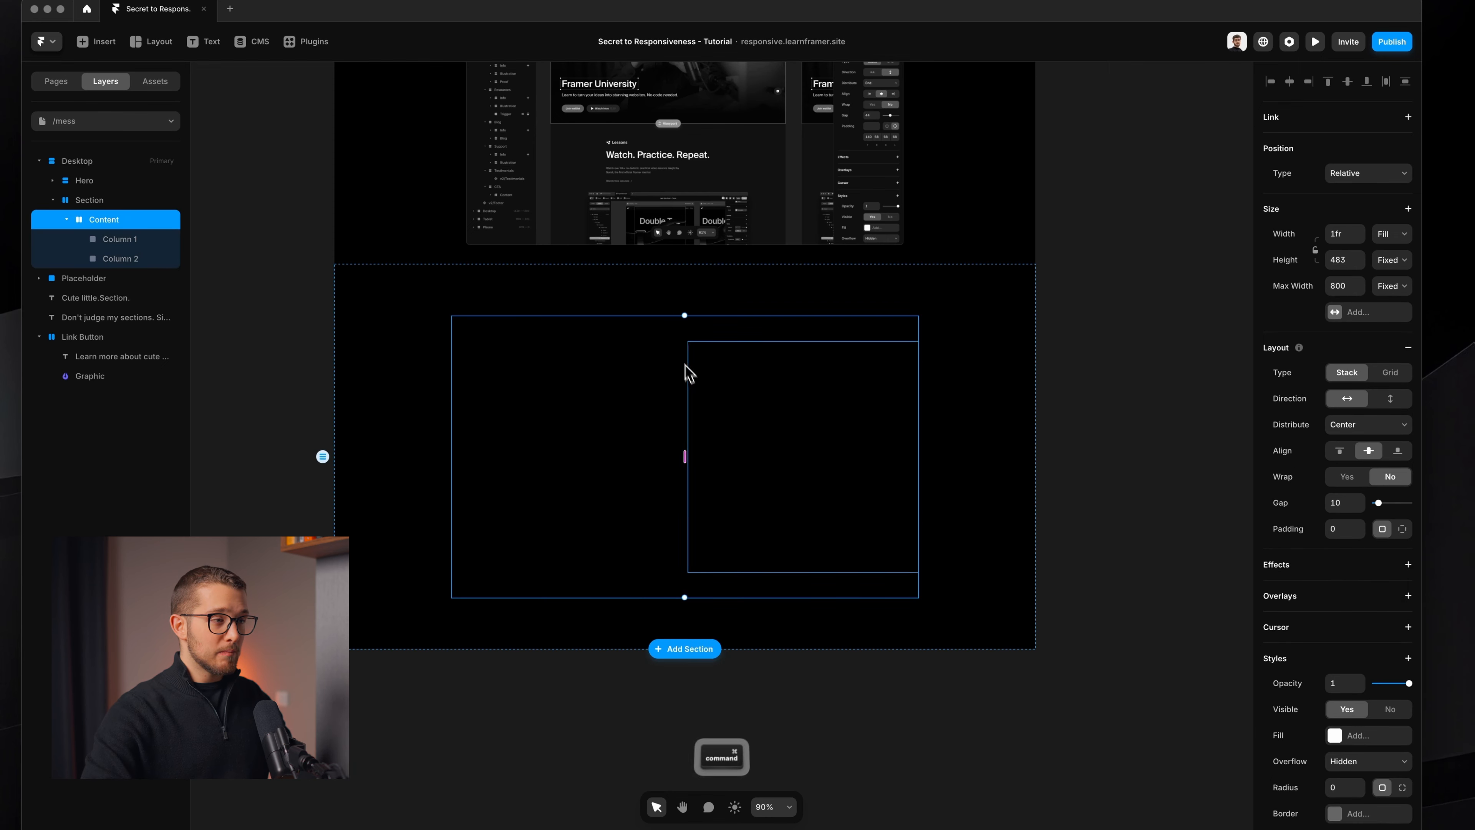
pyautogui.click(1343, 501)
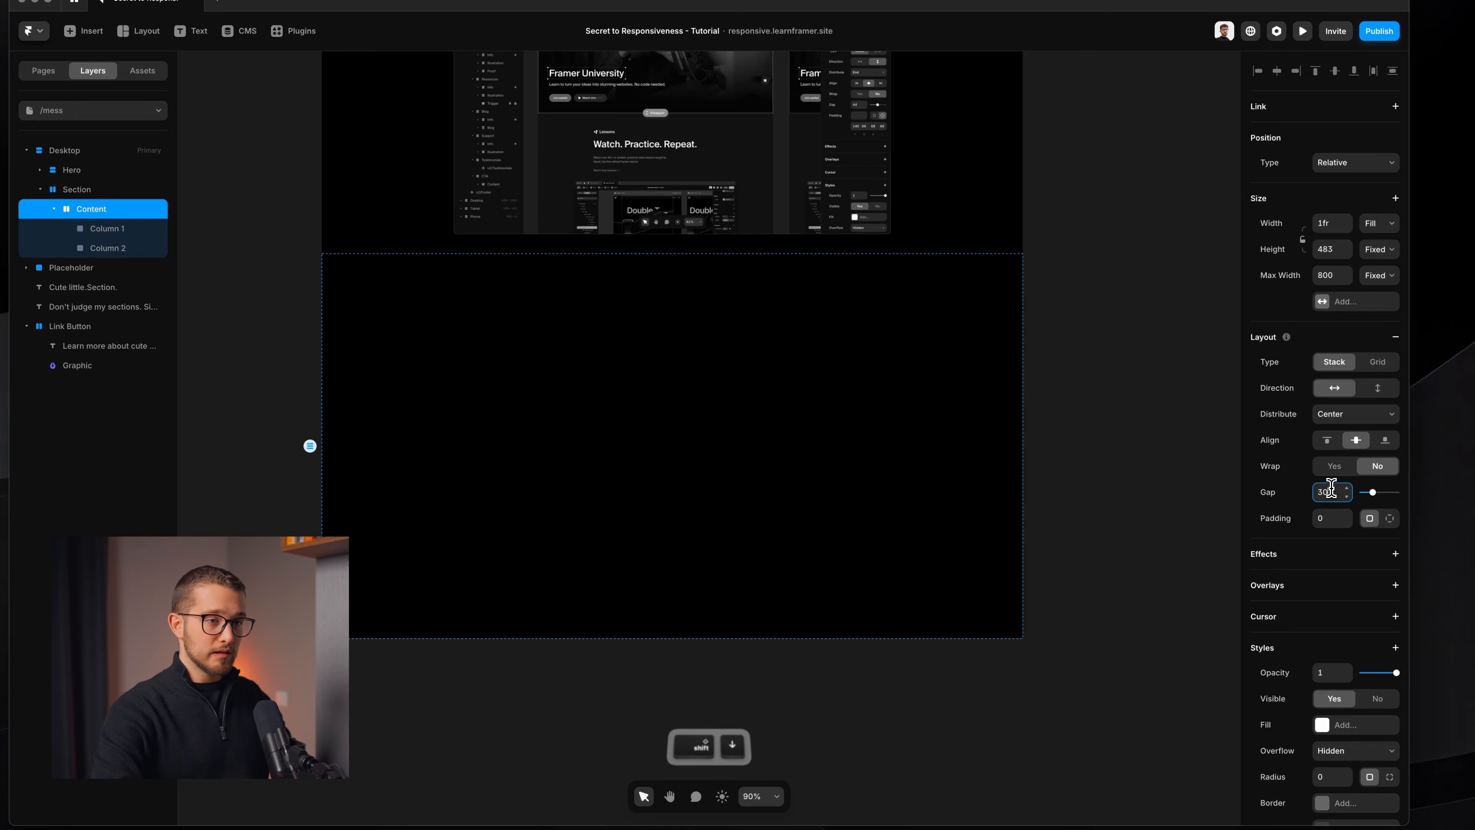
pyautogui.press('Down')
pyautogui.press('Down')
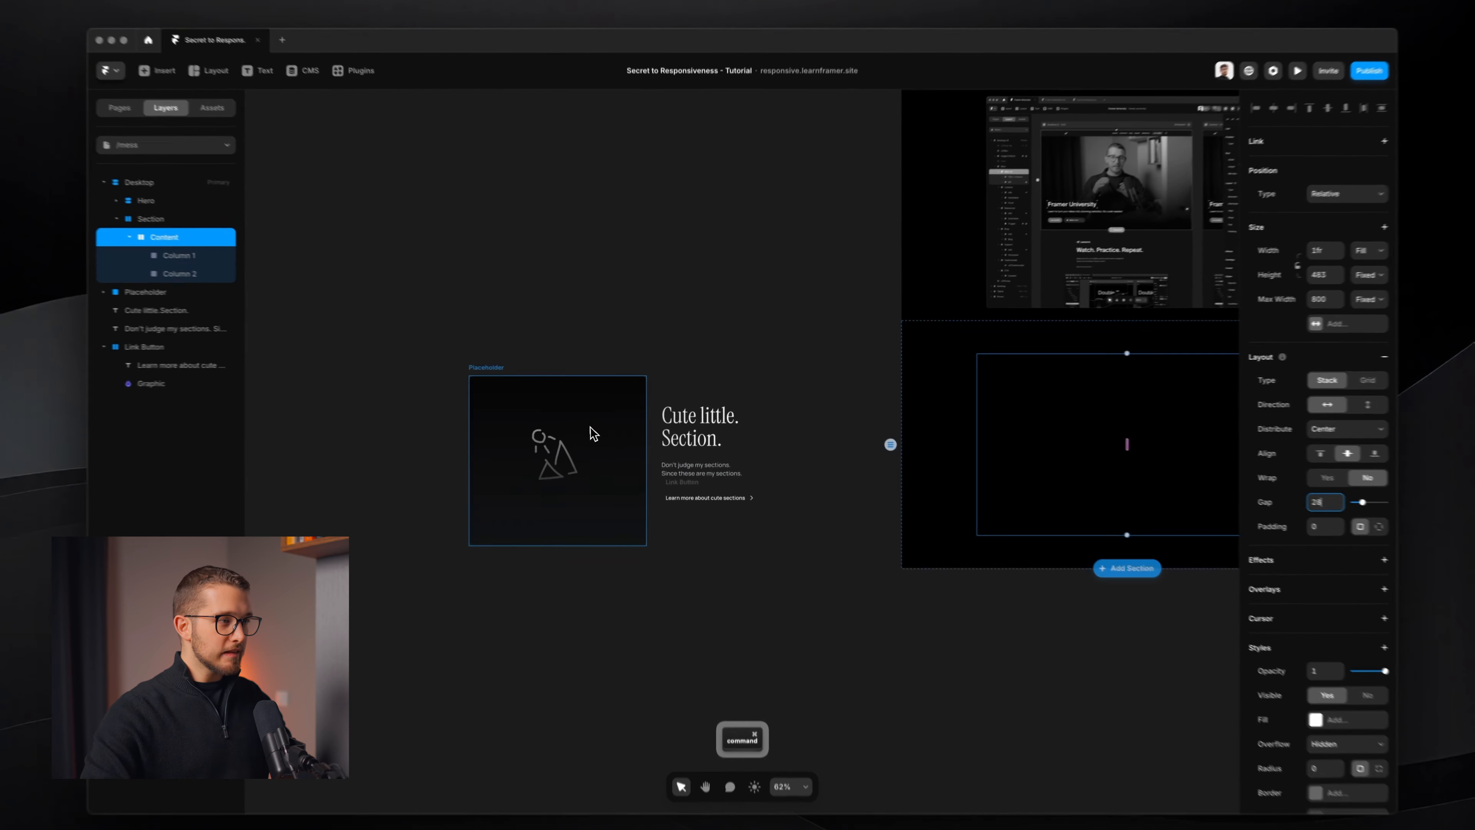
# - Move the Placeholder from beside the page into Column 1 by cutting and pasting it
pyautogui.click(526, 375)
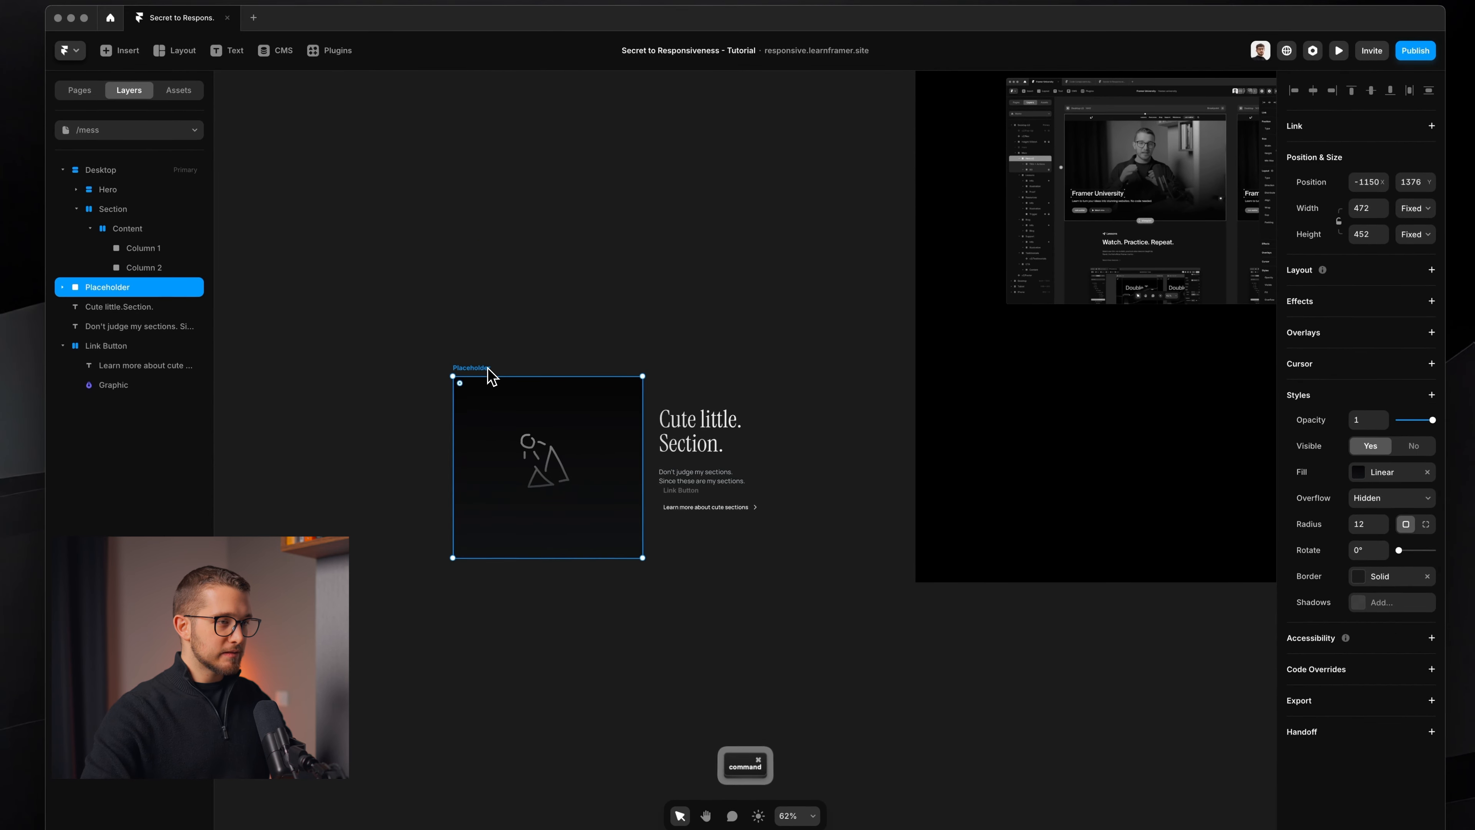
pyautogui.press('super+x')
pyautogui.hscroll(10, 488, 372)
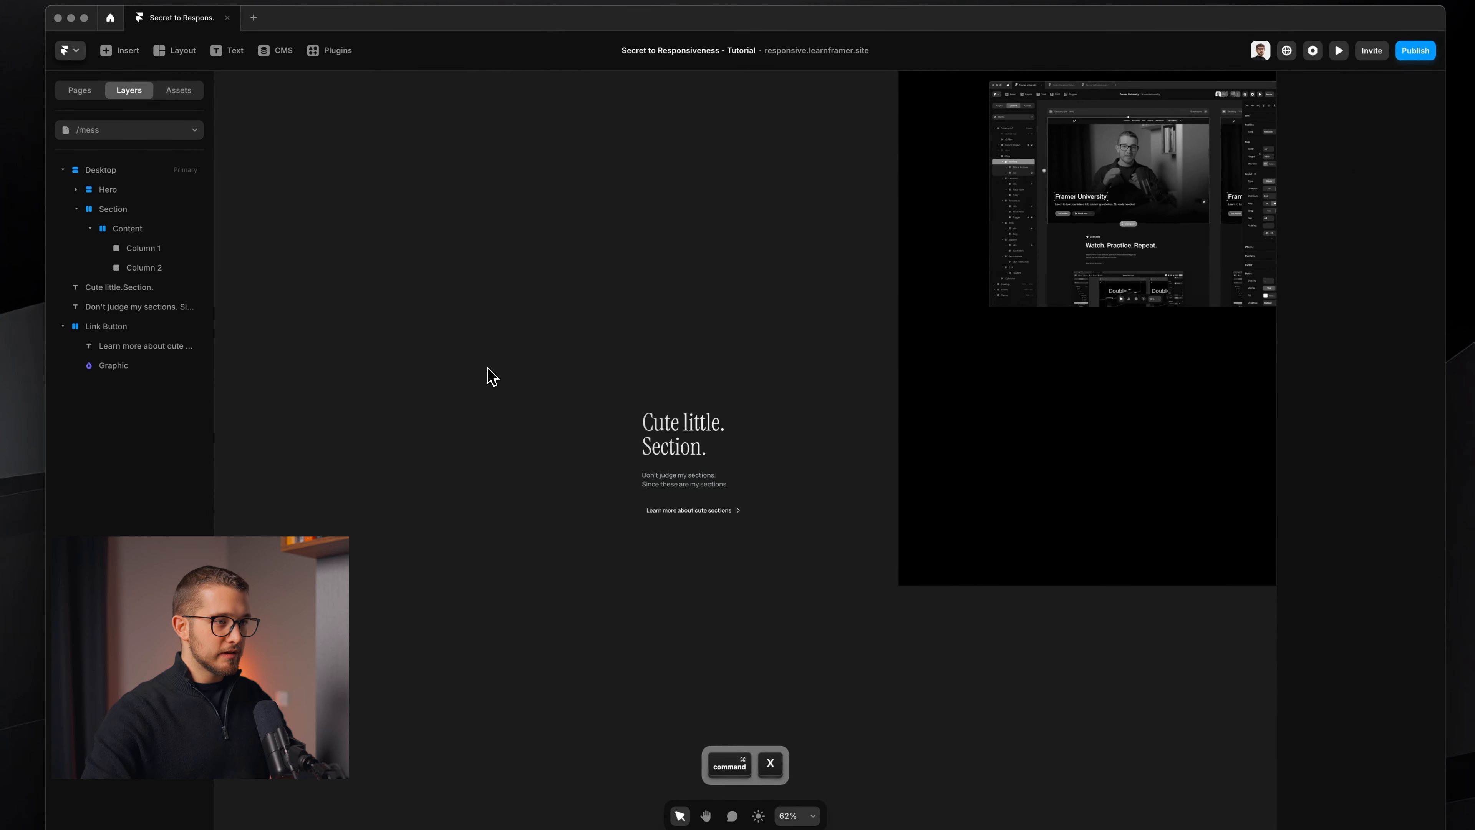
pyautogui.keyDown('super'); pyautogui.click(465, 427); pyautogui.keyUp('super')
pyautogui.scroll(8, 466, 428)
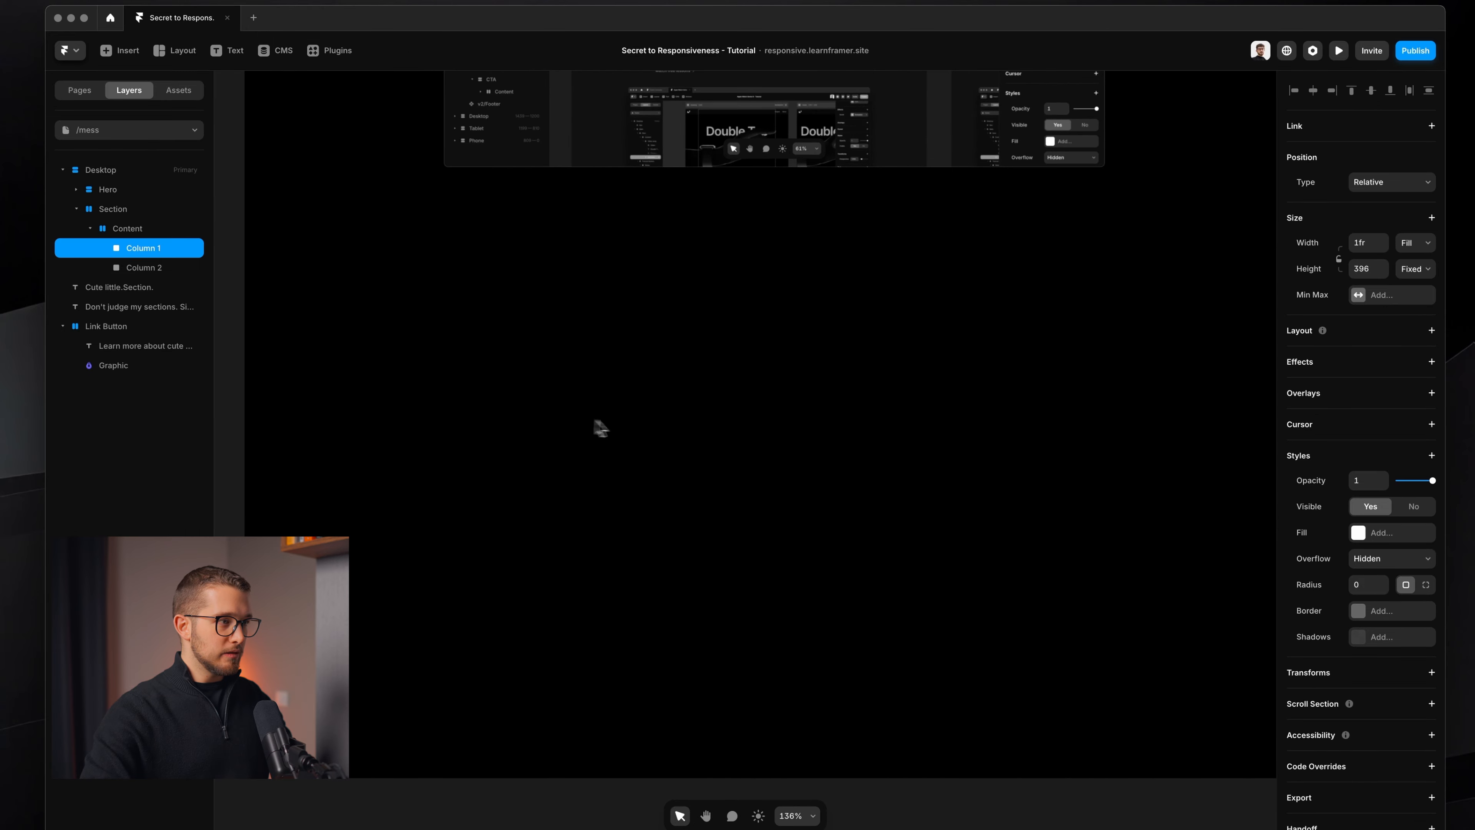
pyautogui.press('super+v')
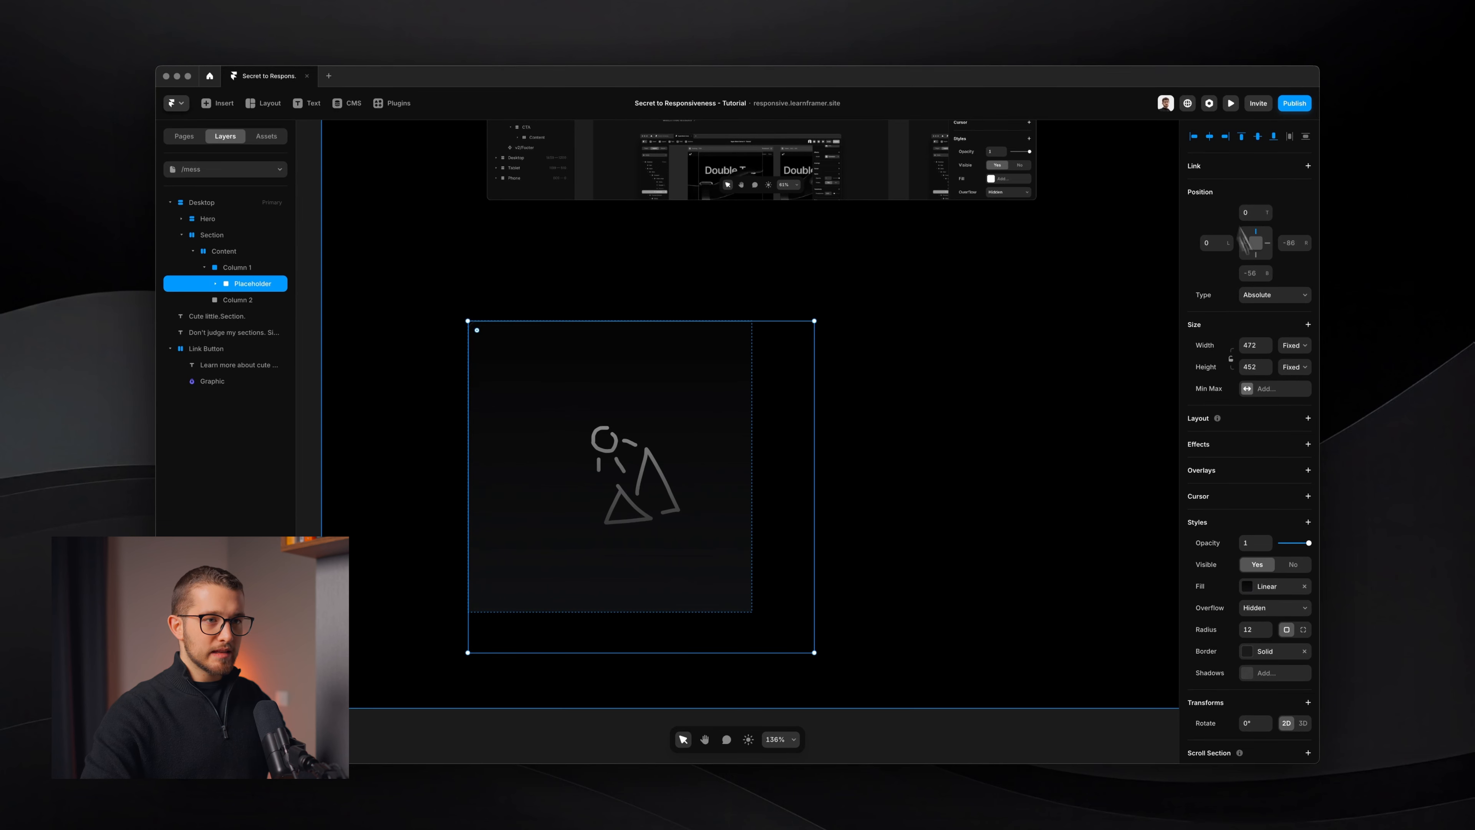
# - Give Column 1 a vertical stack layout and set the Placeholder's width to Fill and height to 400, with its aspect ratio locked
pyautogui.click(1278, 295)
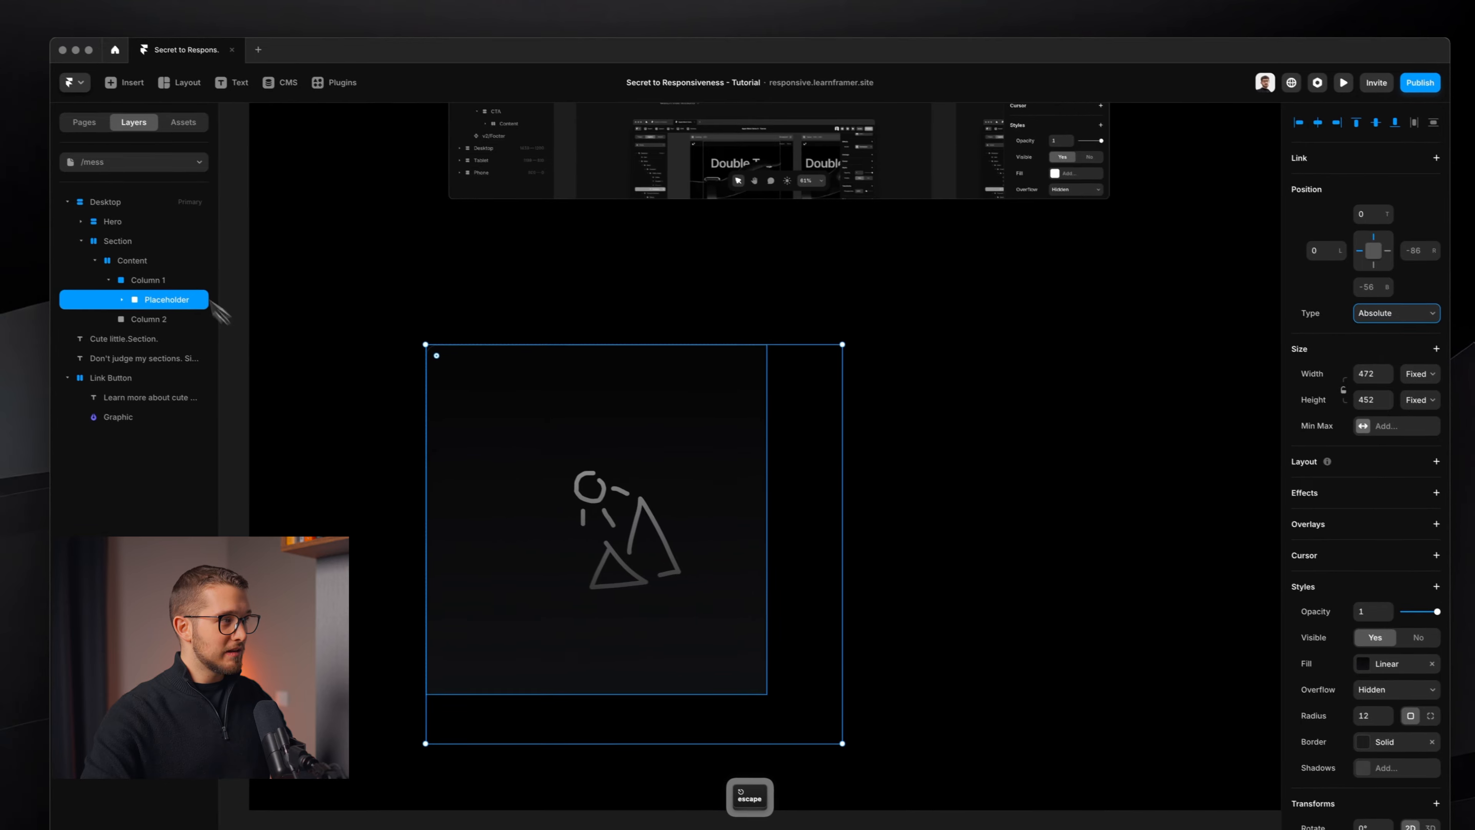
pyautogui.click(129, 282)
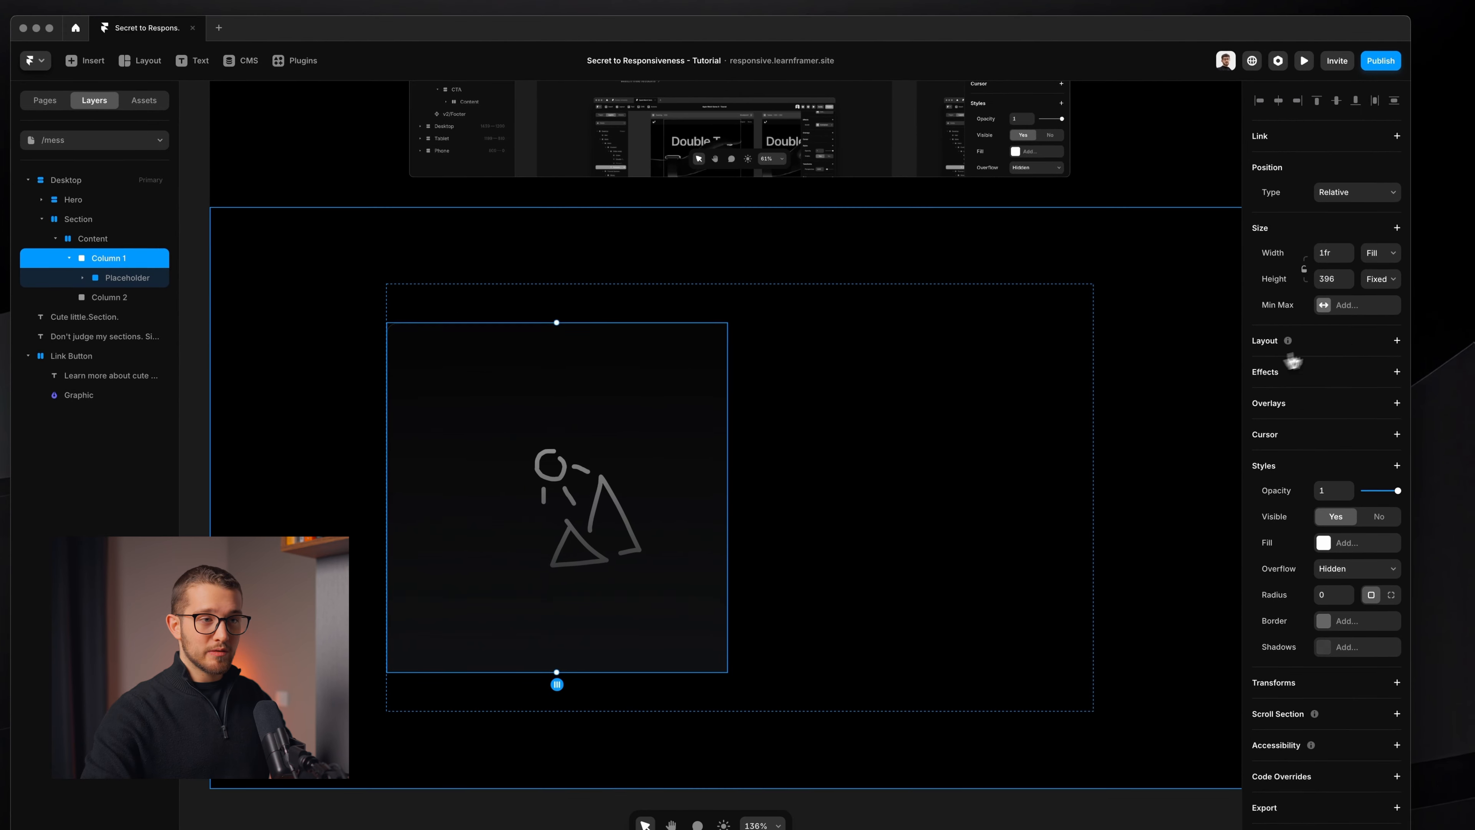
pyautogui.click(1339, 343)
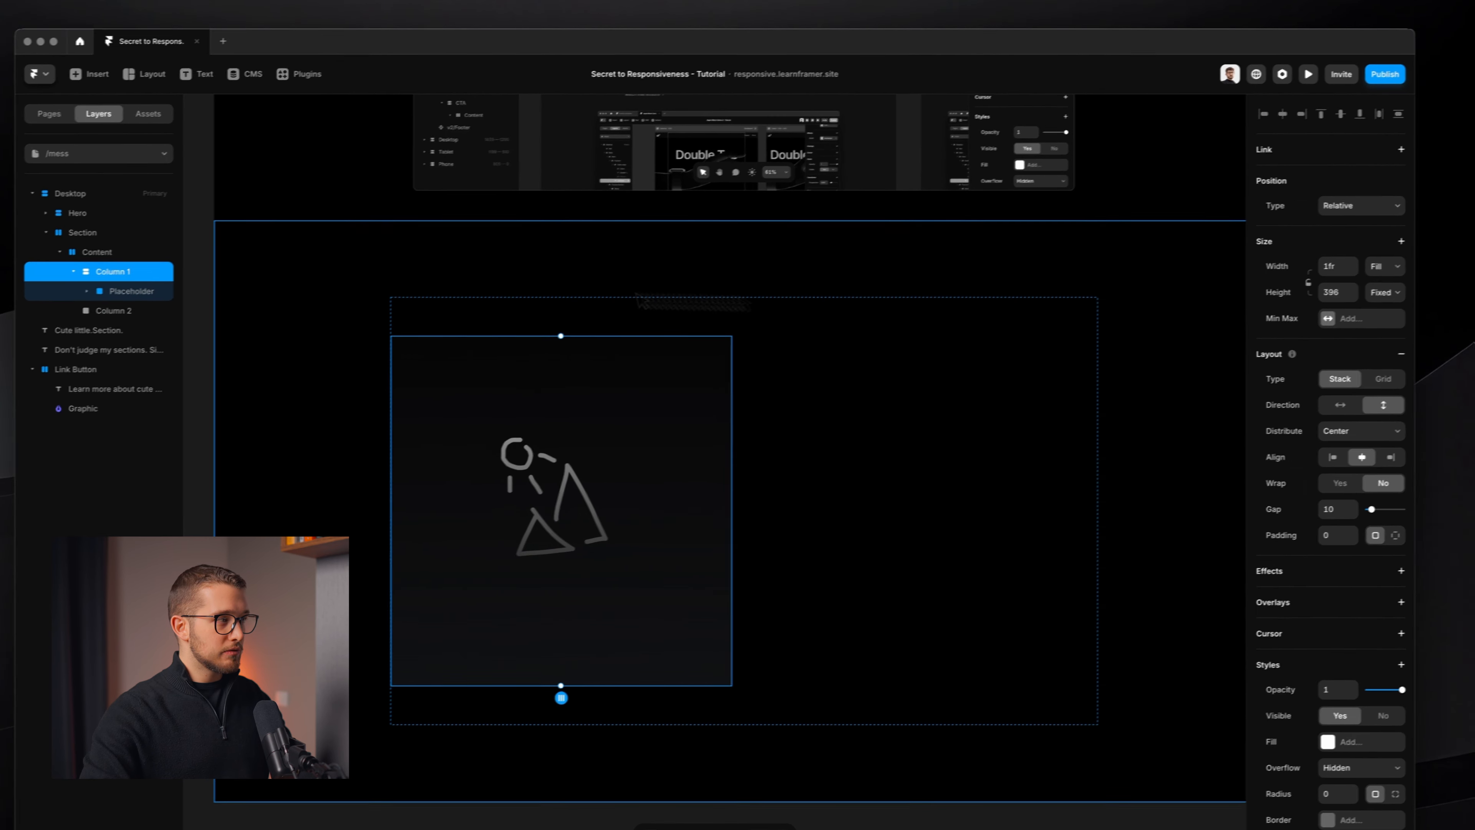
pyautogui.click(129, 291)
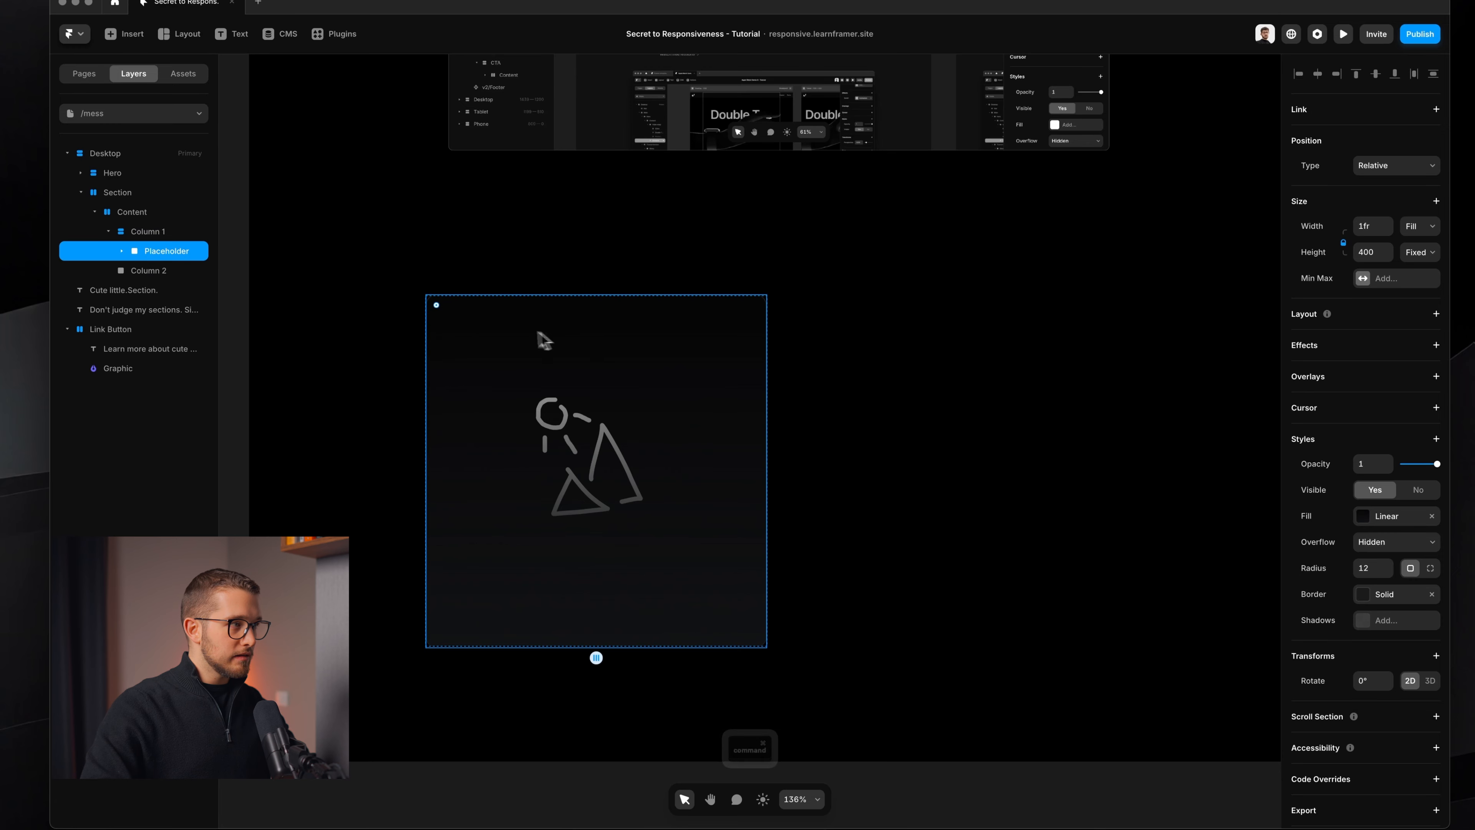
# - Set Column 1's height to Fit Content and check its extent around the Placeholder
pyautogui.click(148, 231)
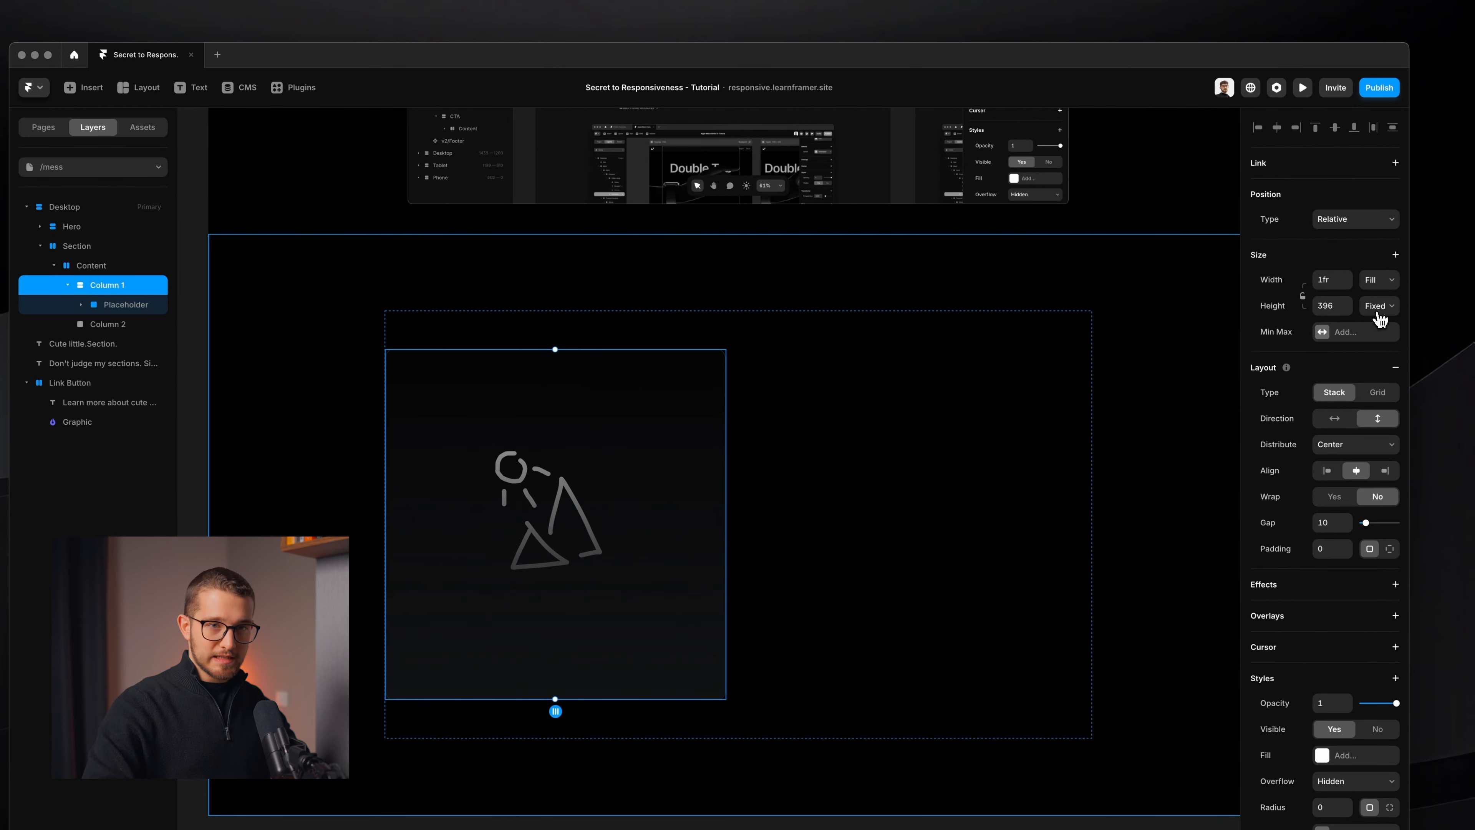
pyautogui.click(1391, 351)
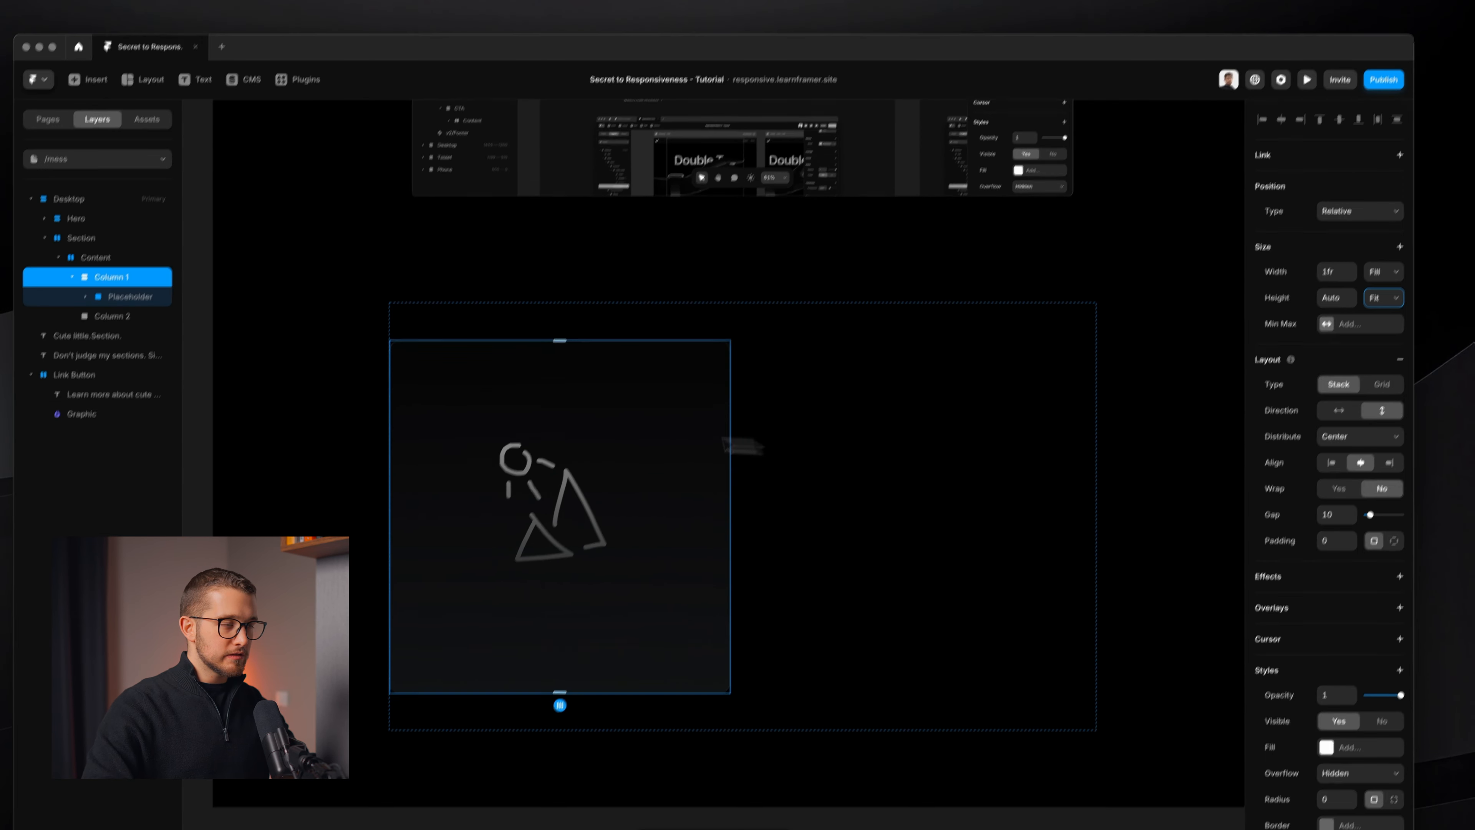
pyautogui.scroll(3, 569, 433)
pyautogui.press('shift+super+4')
pyautogui.moveTo(351, 333); pyautogui.dragTo(763, 756)
pyautogui.press('Escape')
pyautogui.scroll(-3, 722, 552)
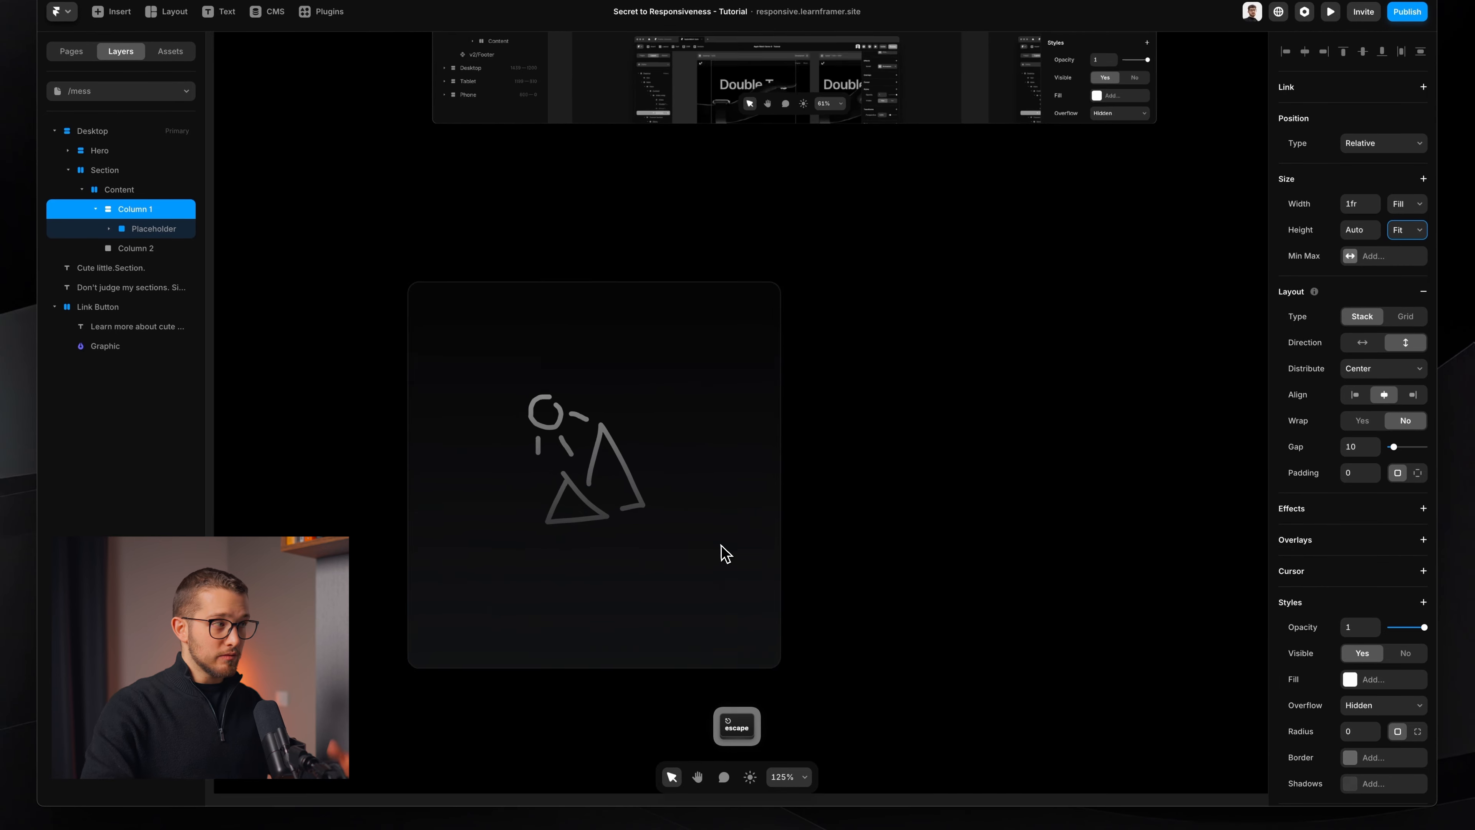
# - Set the Content stack's height to Fit Content and check its extent around the columns
pyautogui.scroll(-1, 722, 552)
pyautogui.keyDown('super'); pyautogui.click(721, 424); pyautogui.keyUp('super')
pyautogui.scroll(-2, 692, 353)
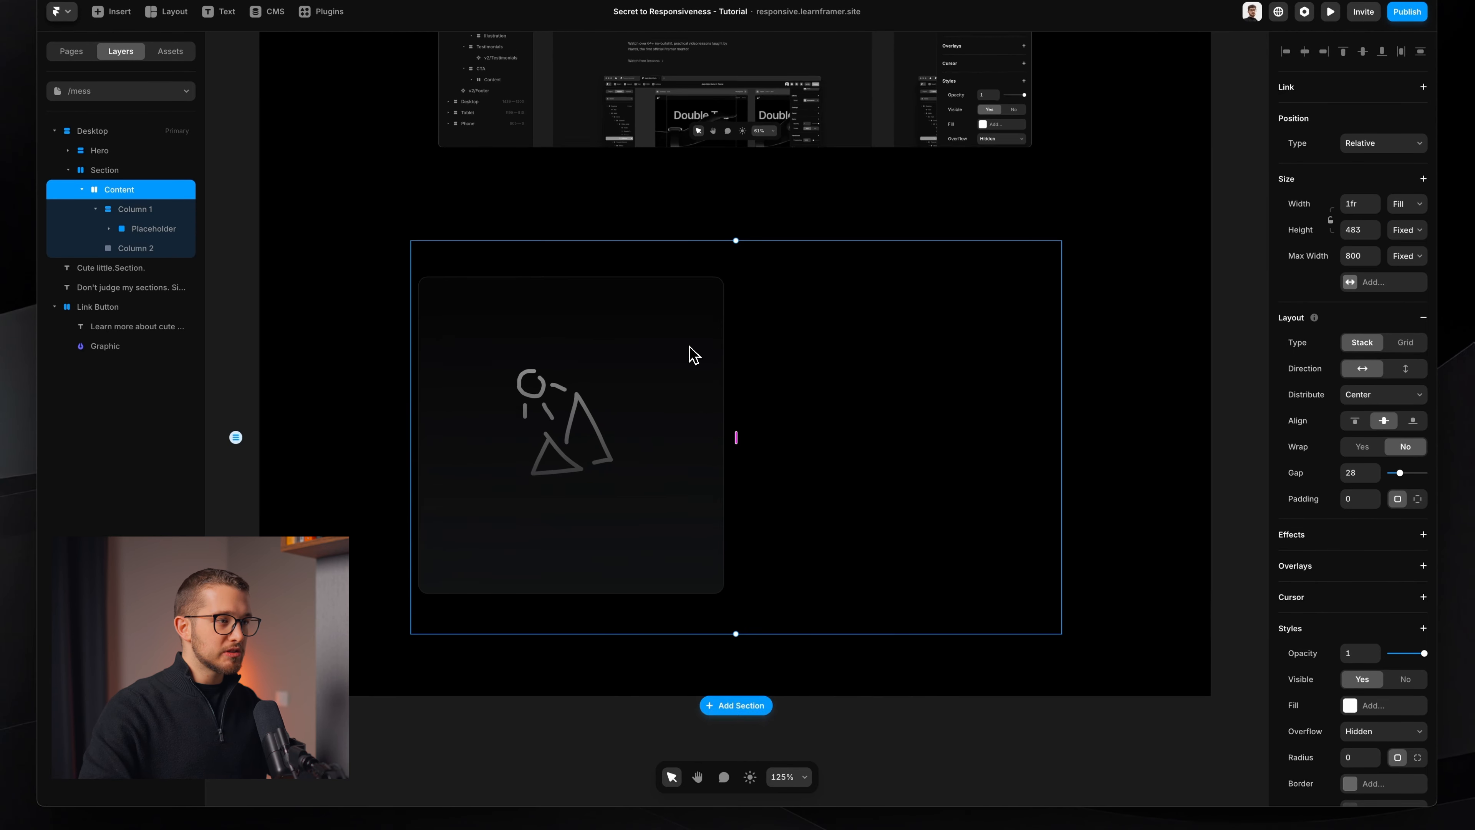
pyautogui.scroll(3, 813, 323)
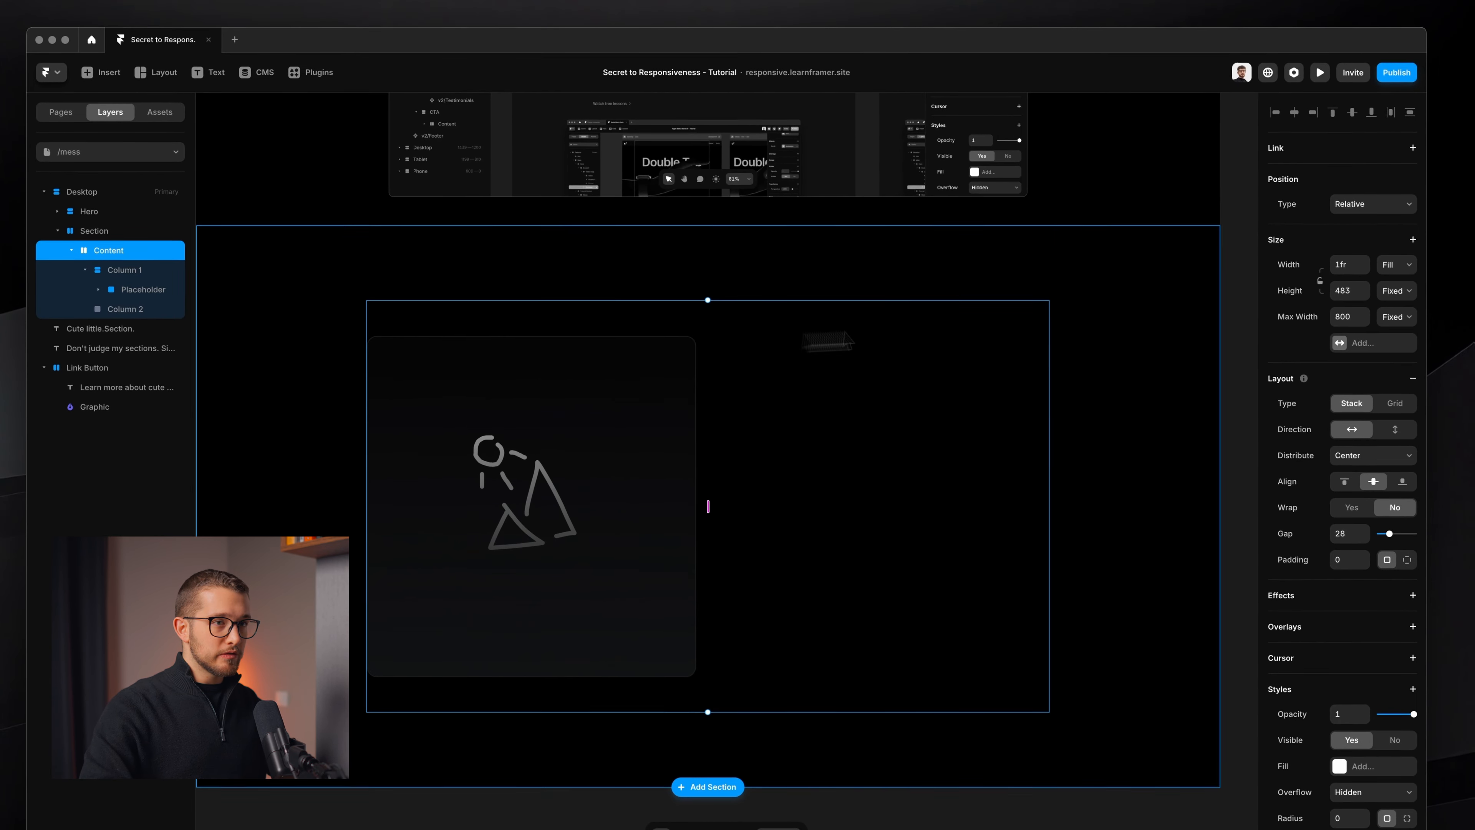
pyautogui.click(1399, 277)
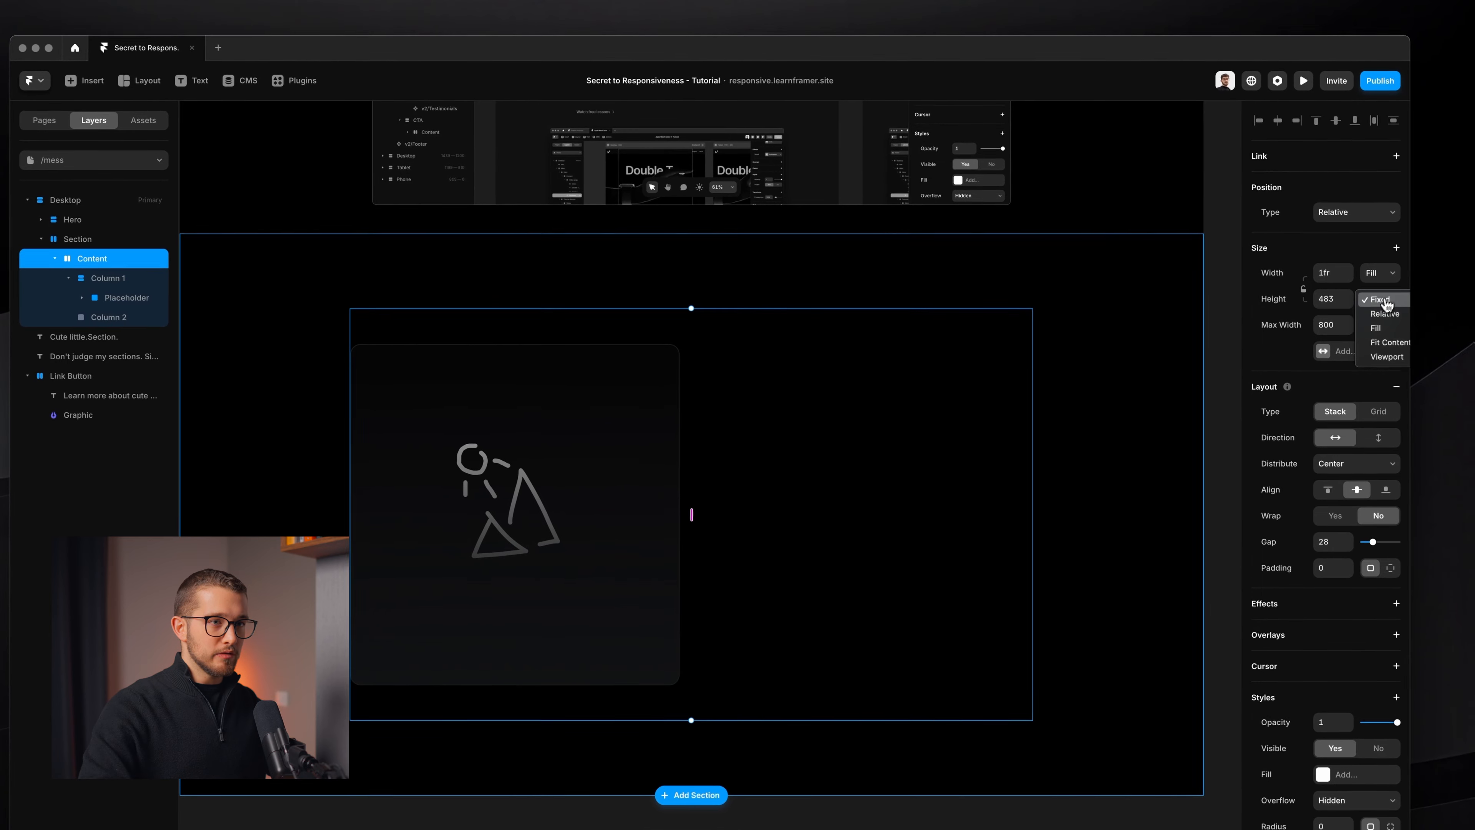
pyautogui.click(1390, 344)
pyautogui.press('shift+super+4')
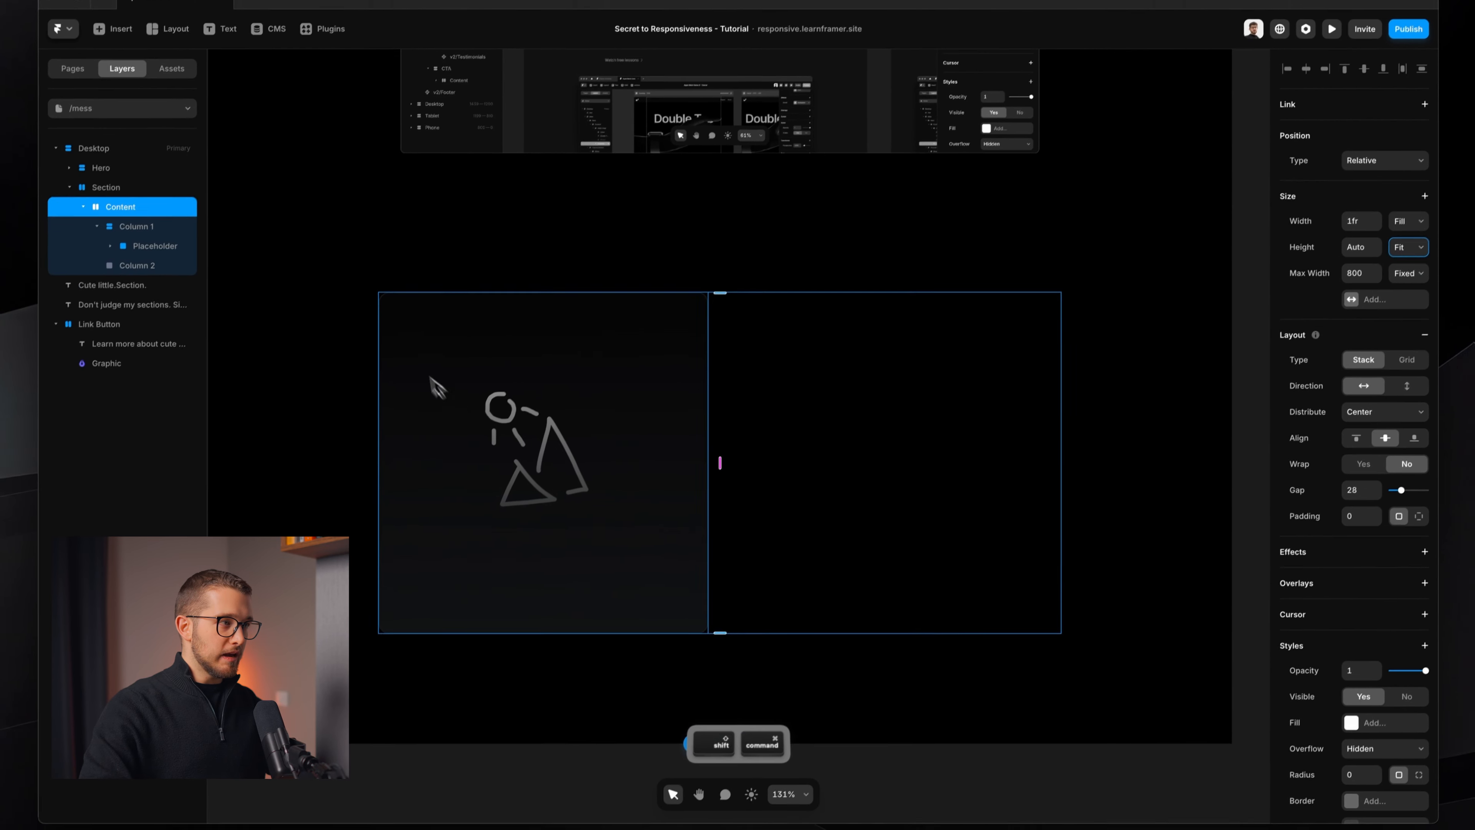
pyautogui.moveTo(339, 341); pyautogui.dragTo(801, 682)
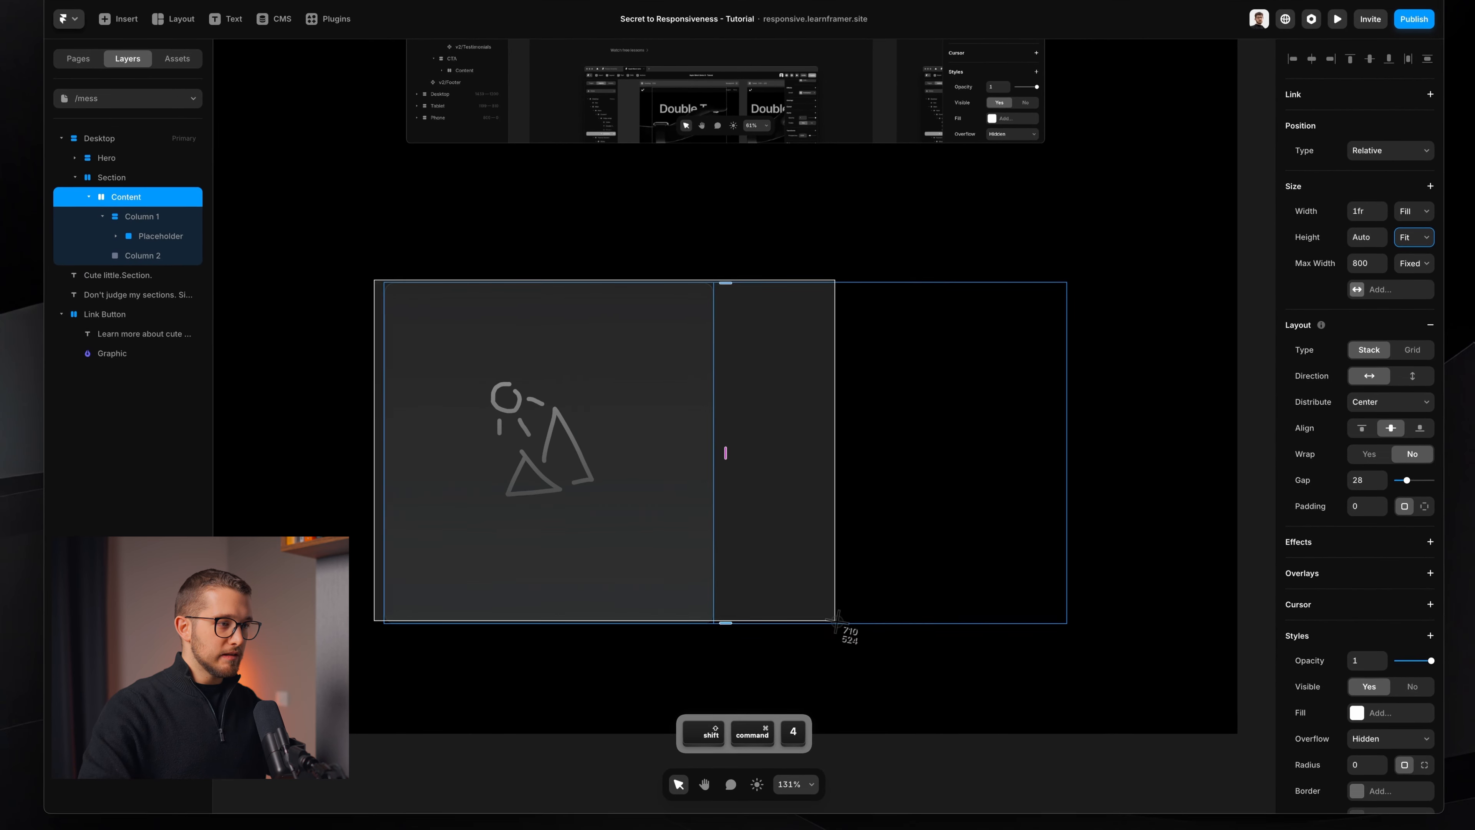
pyautogui.moveTo(837, 620); pyautogui.dragTo(834, 623)
# - Examine the loose heading, paragraph and Link Button beside the page as the contents for the second column
pyautogui.scroll(-3, 832, 625)
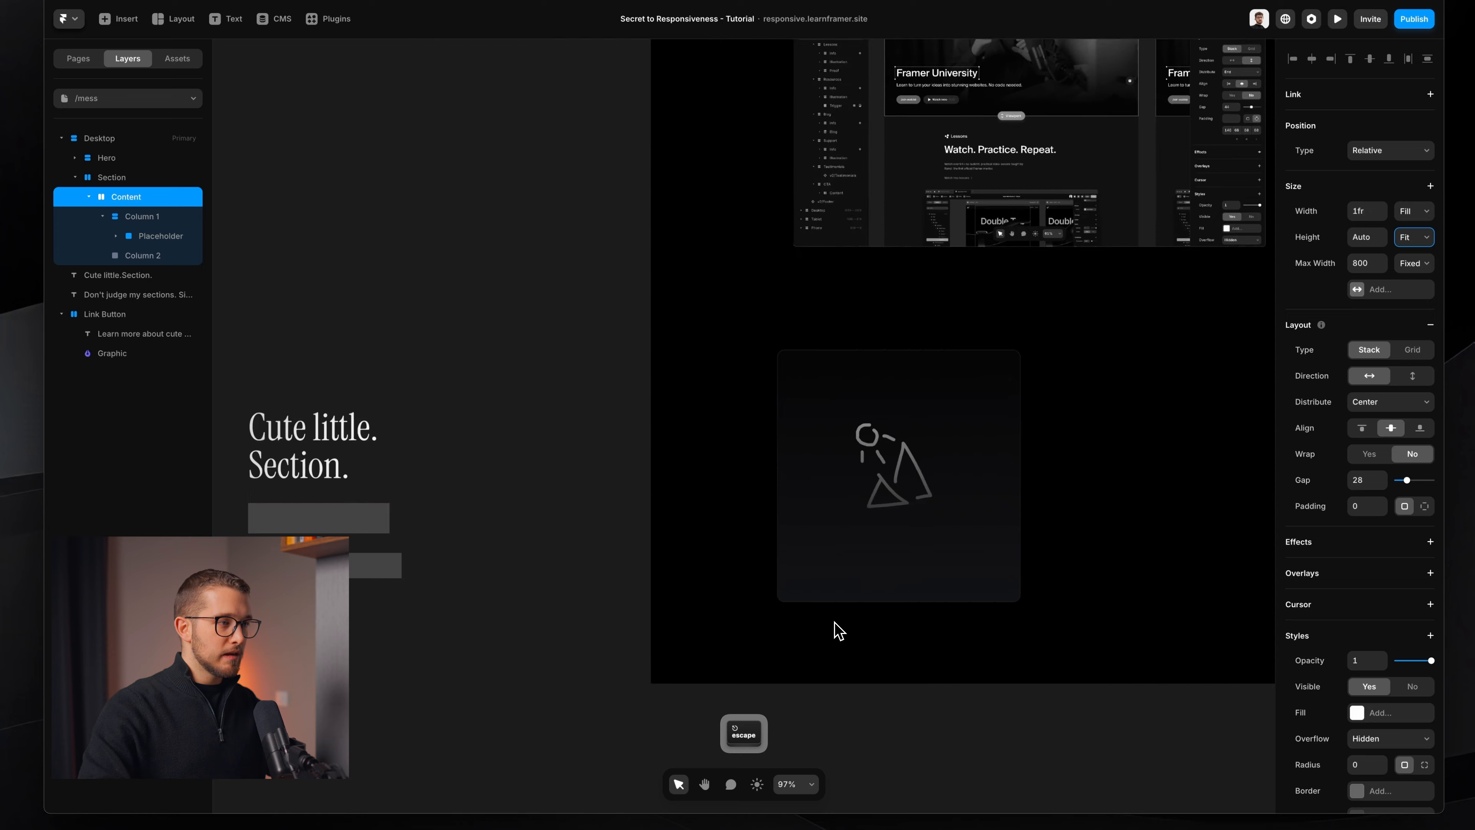
pyautogui.scroll(2, 678, 478)
pyautogui.click(602, 467)
pyautogui.hscroll(1, 599, 461)
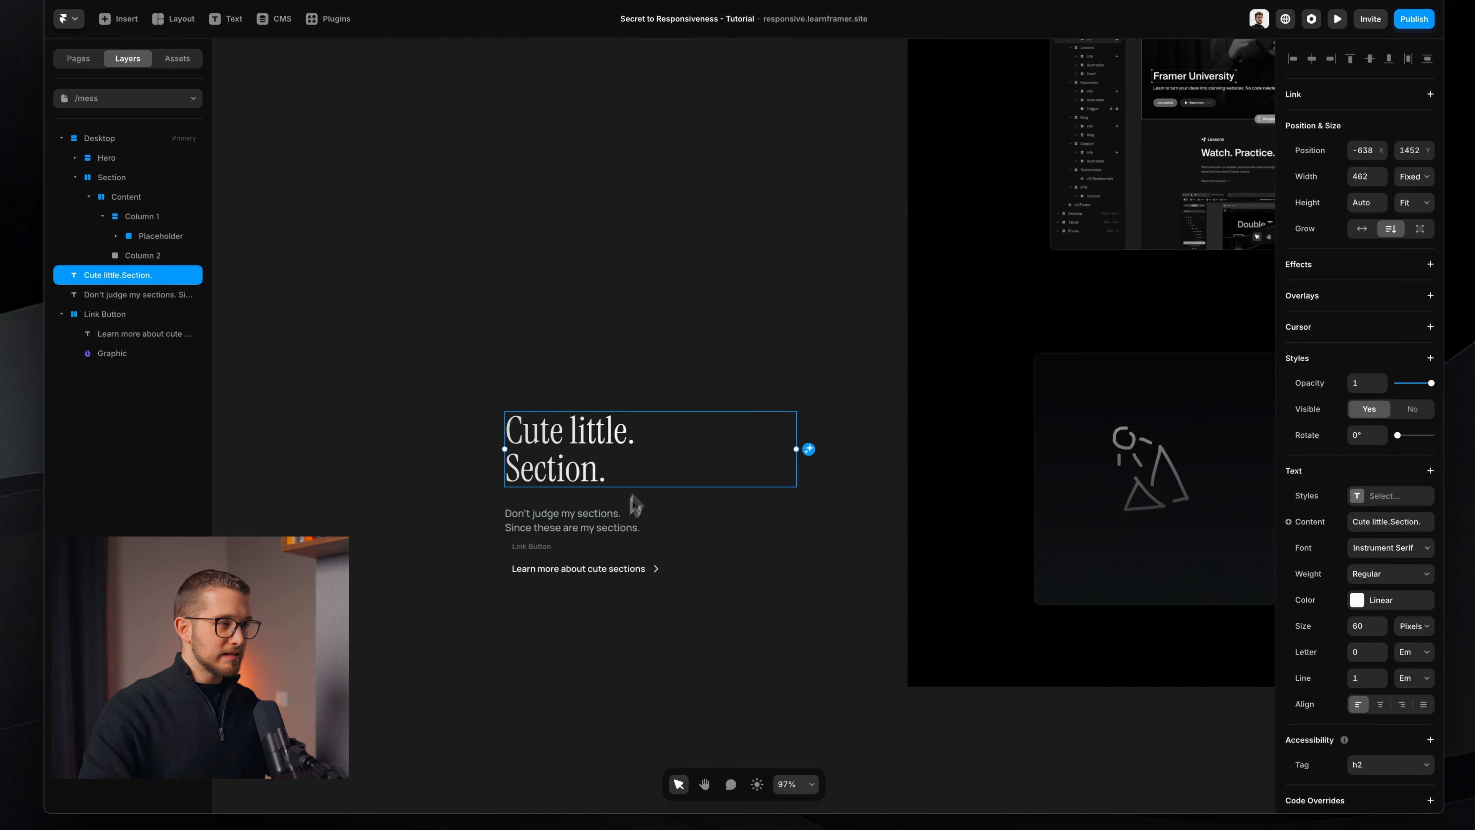
pyautogui.moveTo(481, 369); pyautogui.dragTo(685, 646)
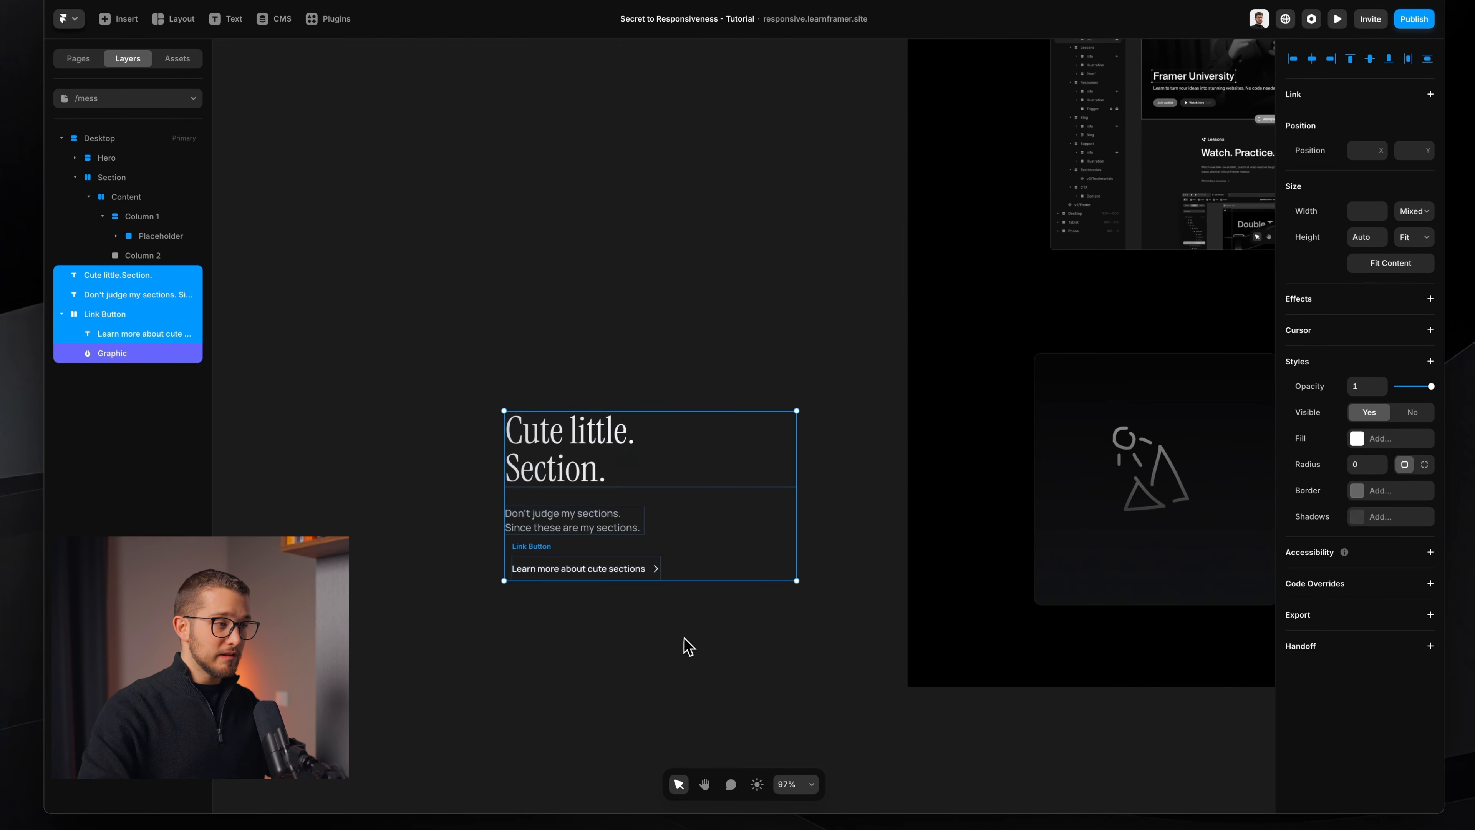
pyautogui.click(612, 343)
pyautogui.click(586, 511)
pyautogui.click(633, 567)
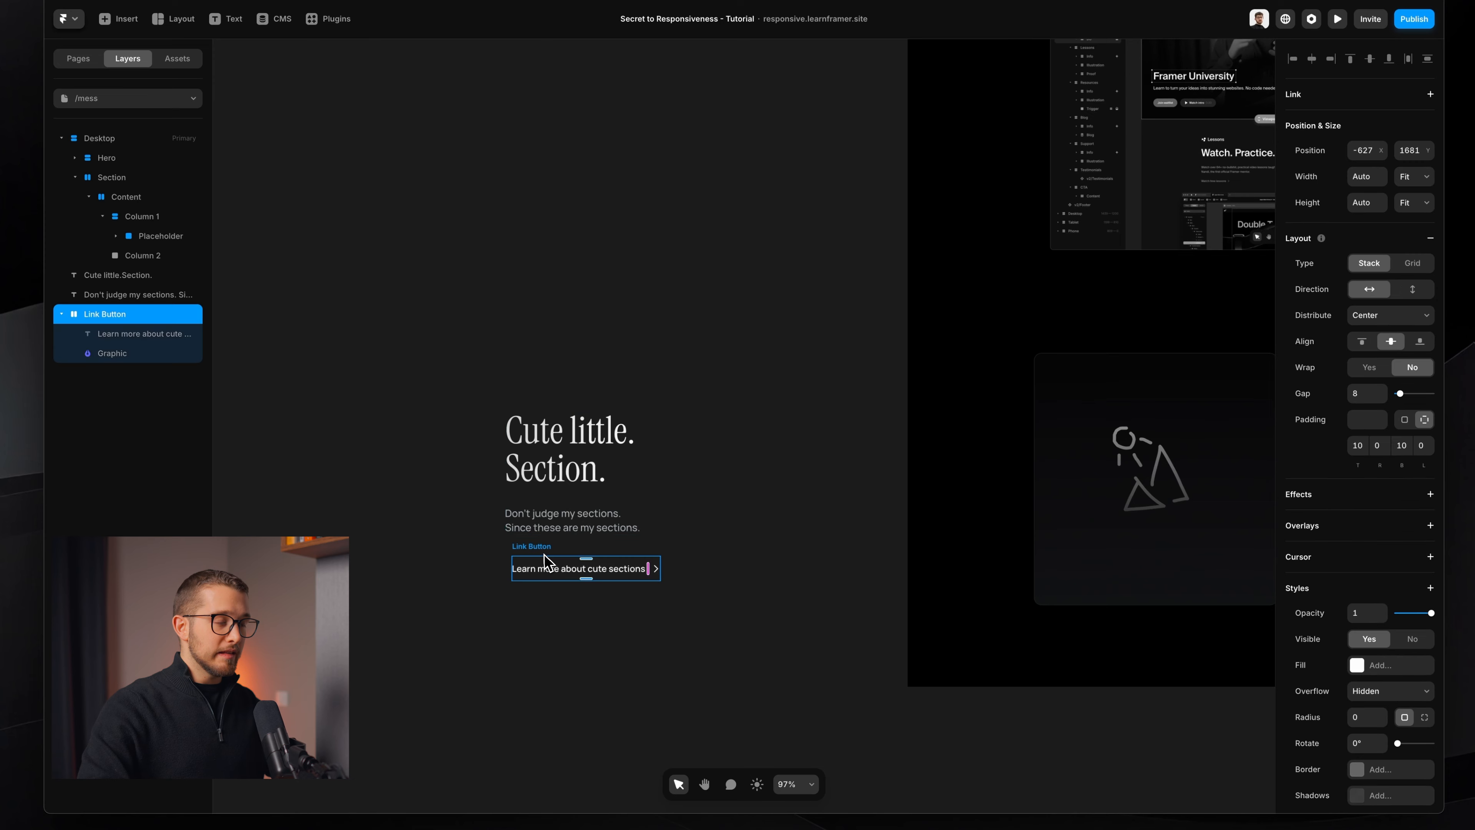
# - Give Column 2 a vertical stack layout
pyautogui.hscroll(10, 610, 527)
pyautogui.keyDown('super'); pyautogui.click(987, 451); pyautogui.keyUp('super')
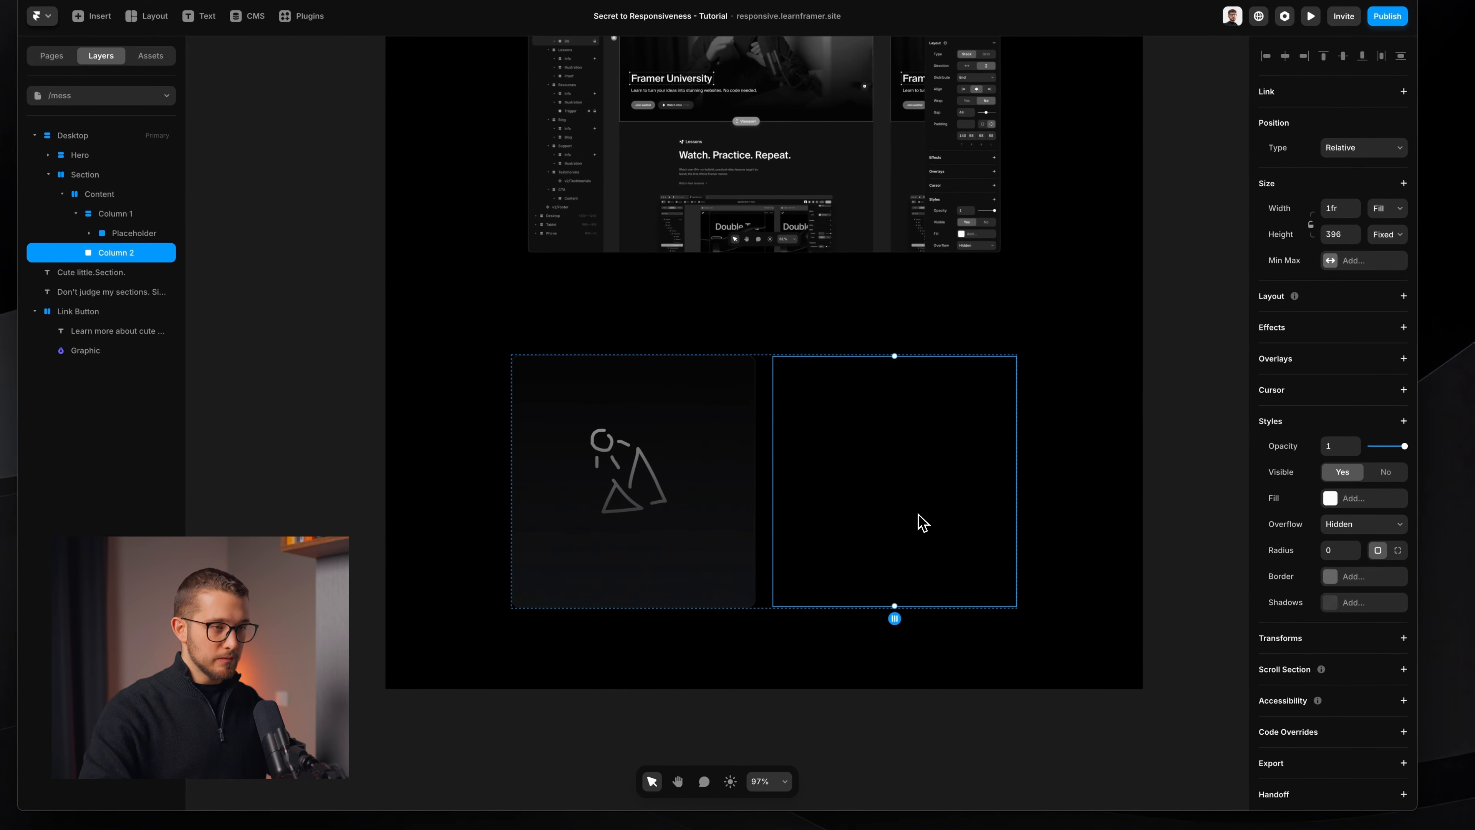
pyautogui.click(1373, 302)
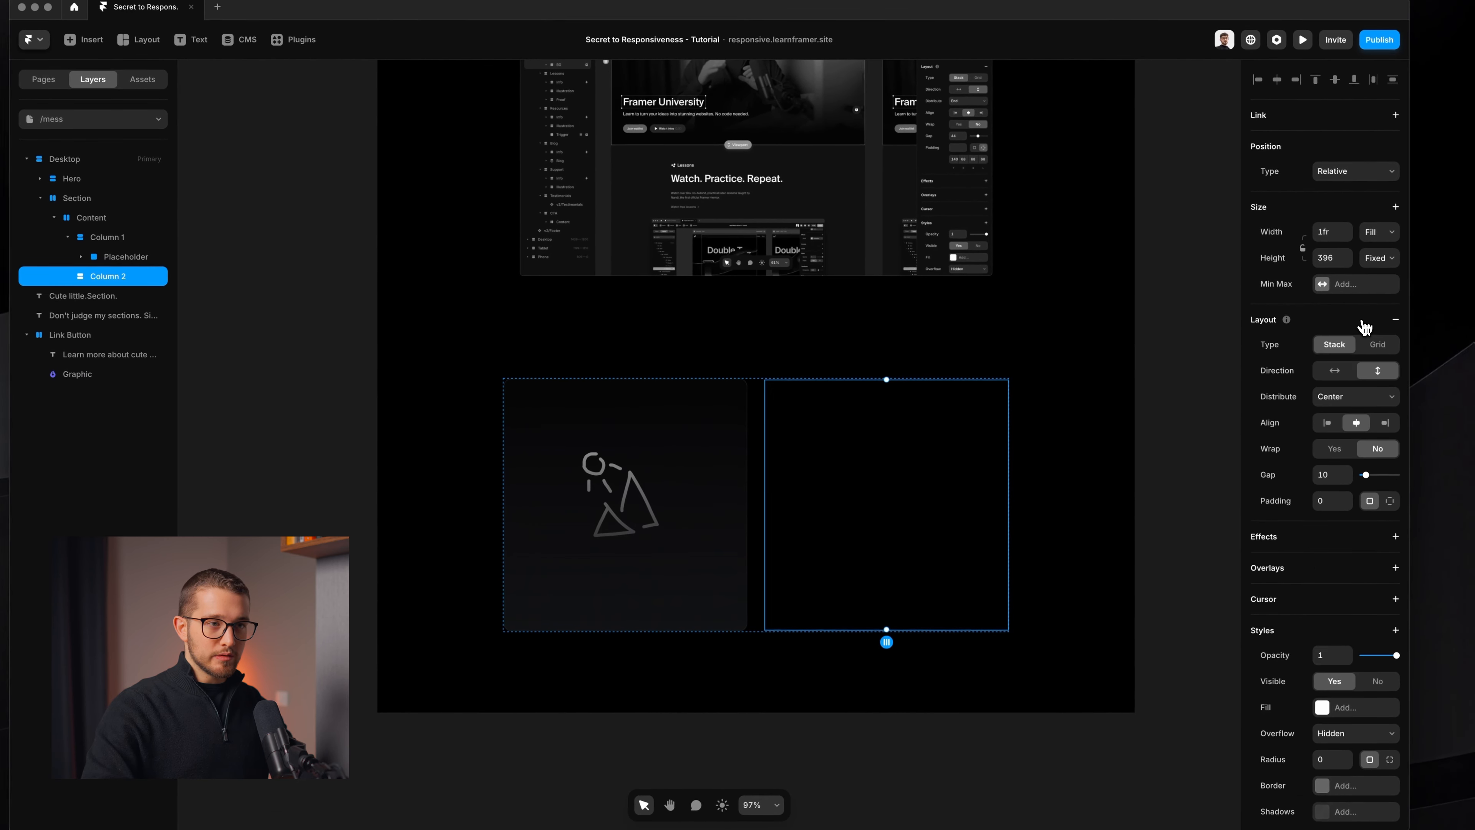
# - Move the loose "Cute little. Section." heading from beside the page into Column 2
pyautogui.scroll(-3, 942, 479)
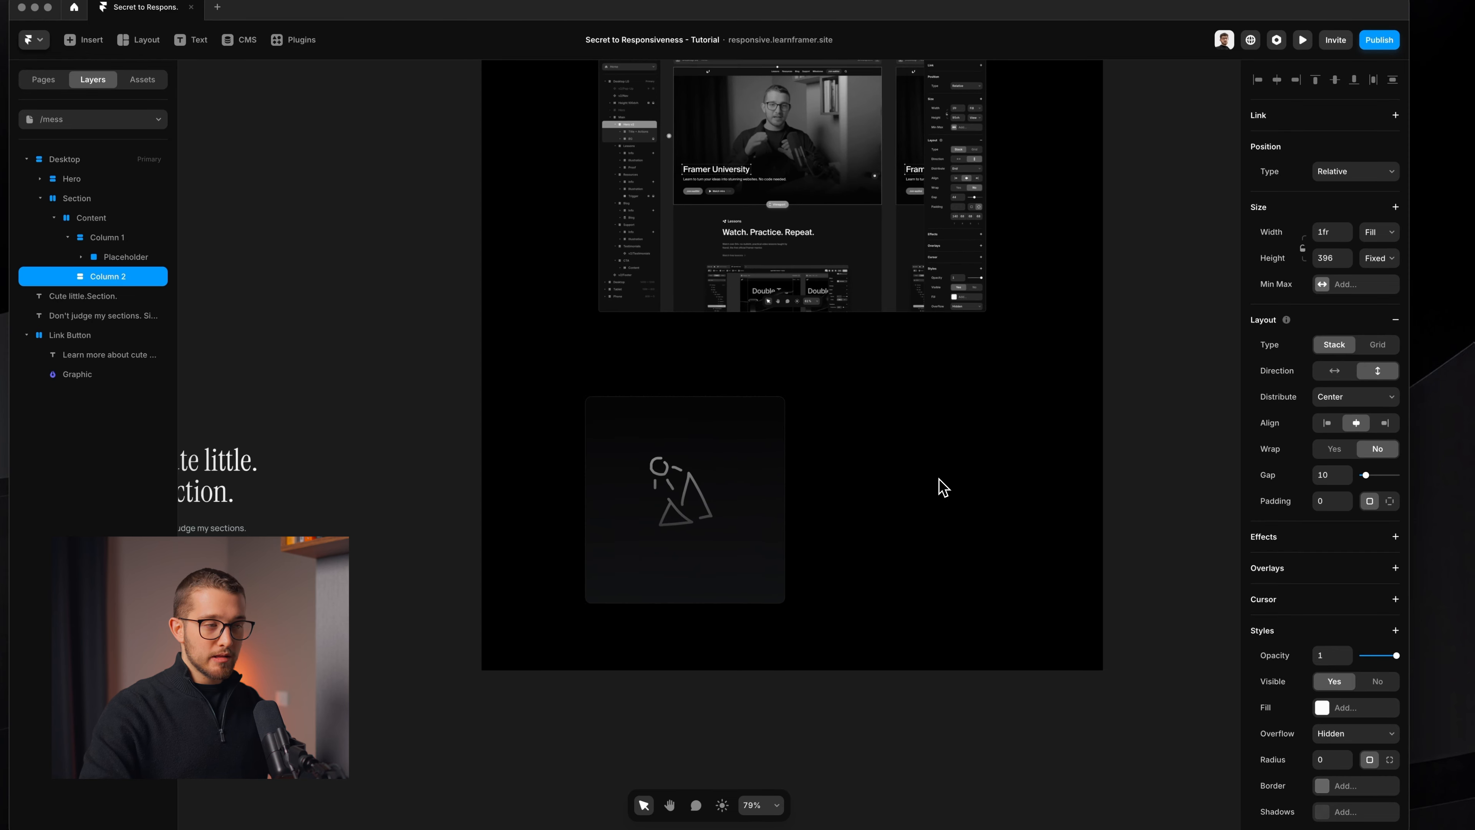
pyautogui.hscroll(-1, 941, 486)
pyautogui.hscroll(-5, 821, 507)
pyautogui.click(540, 430)
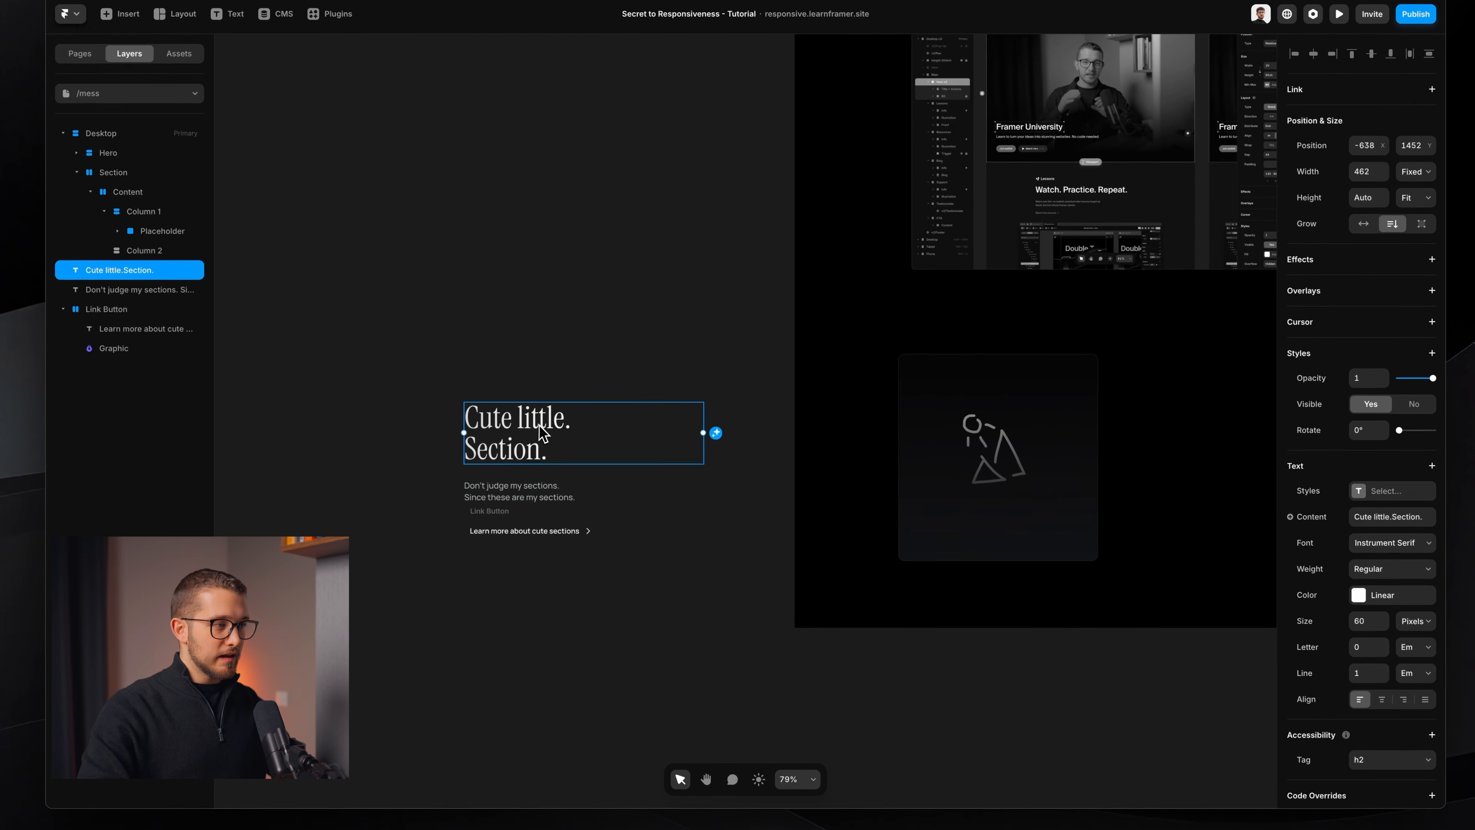
pyautogui.hscroll(3, 494, 431)
pyautogui.moveTo(401, 441); pyautogui.dragTo(1108, 440)
# - Move the "Don't judge my sections" paragraph and the Link Button into Column 2, stacked beneath the heading
pyautogui.click(374, 483)
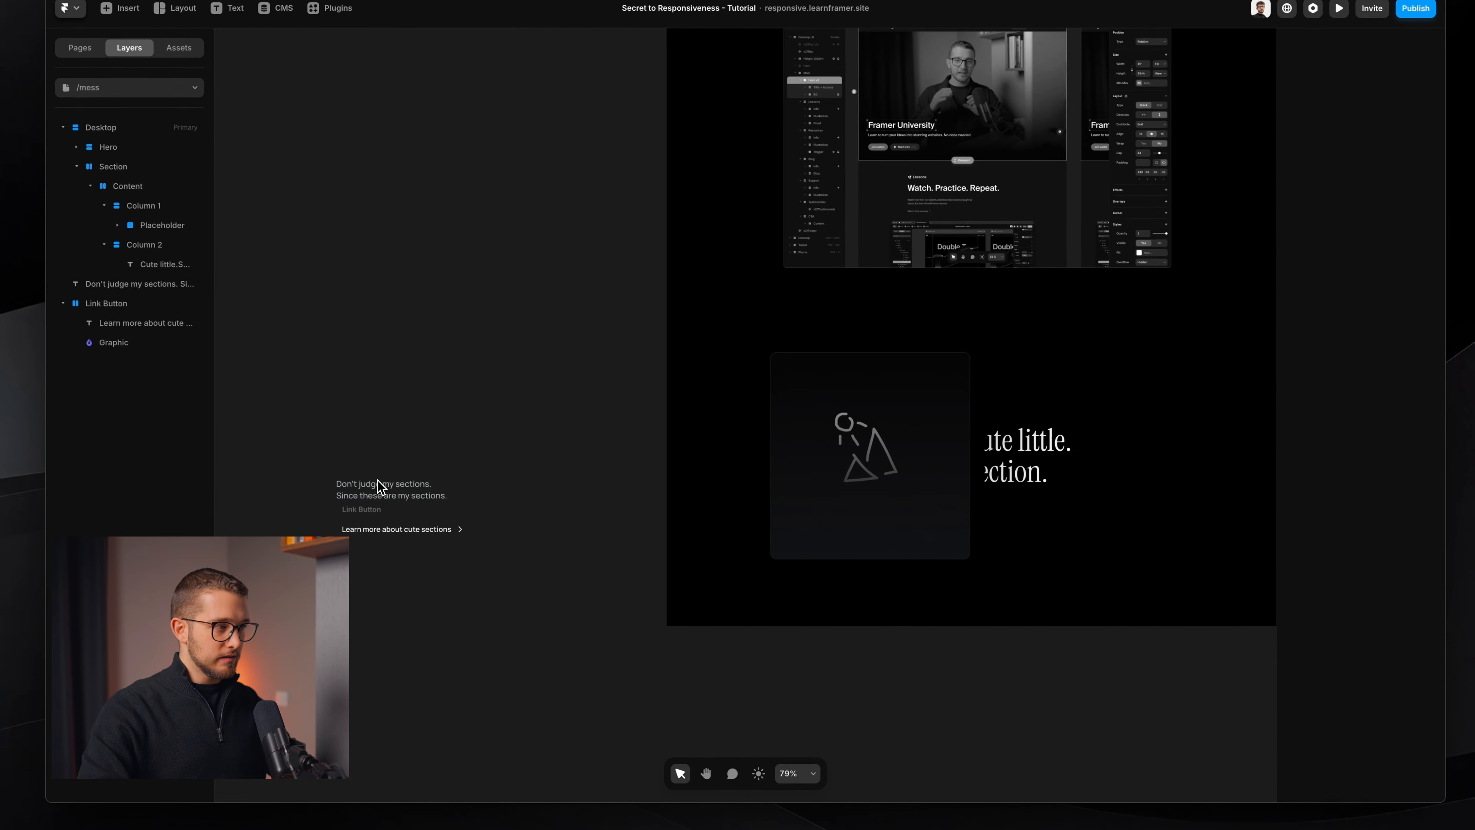
pyautogui.click(378, 484)
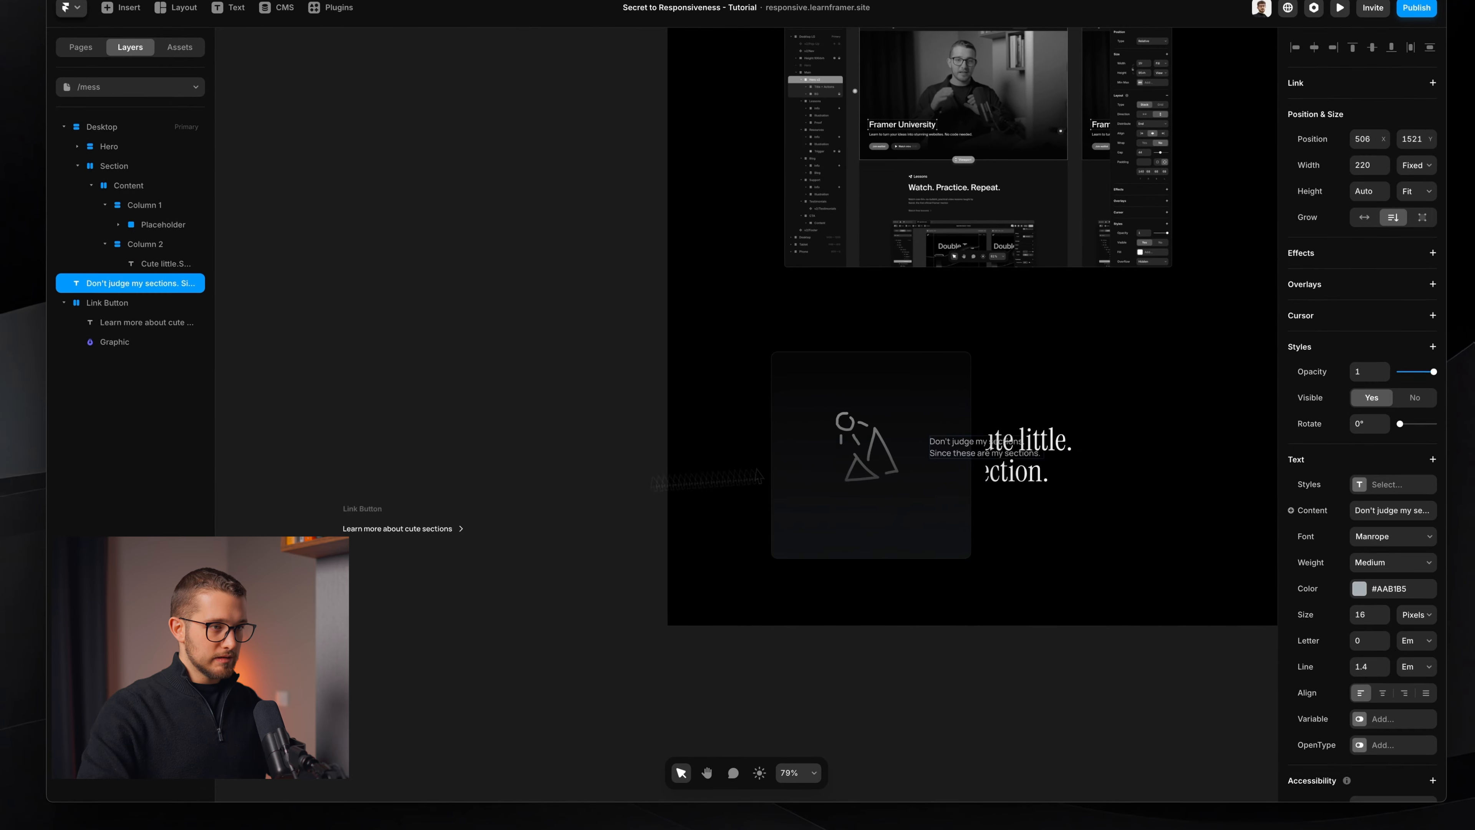
pyautogui.moveTo(378, 483); pyautogui.dragTo(1054, 502)
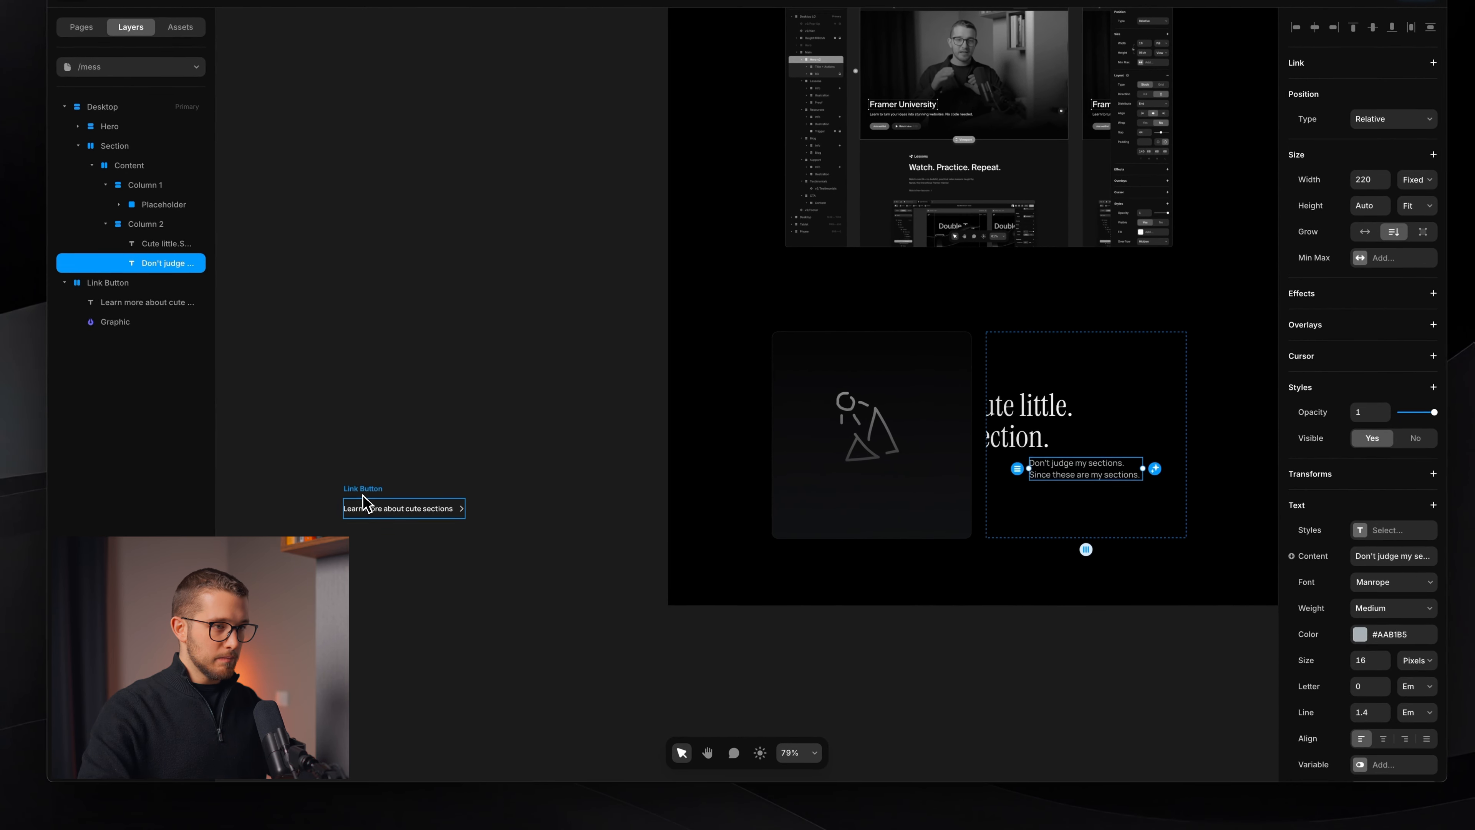
pyautogui.moveTo(362, 495); pyautogui.dragTo(1058, 524)
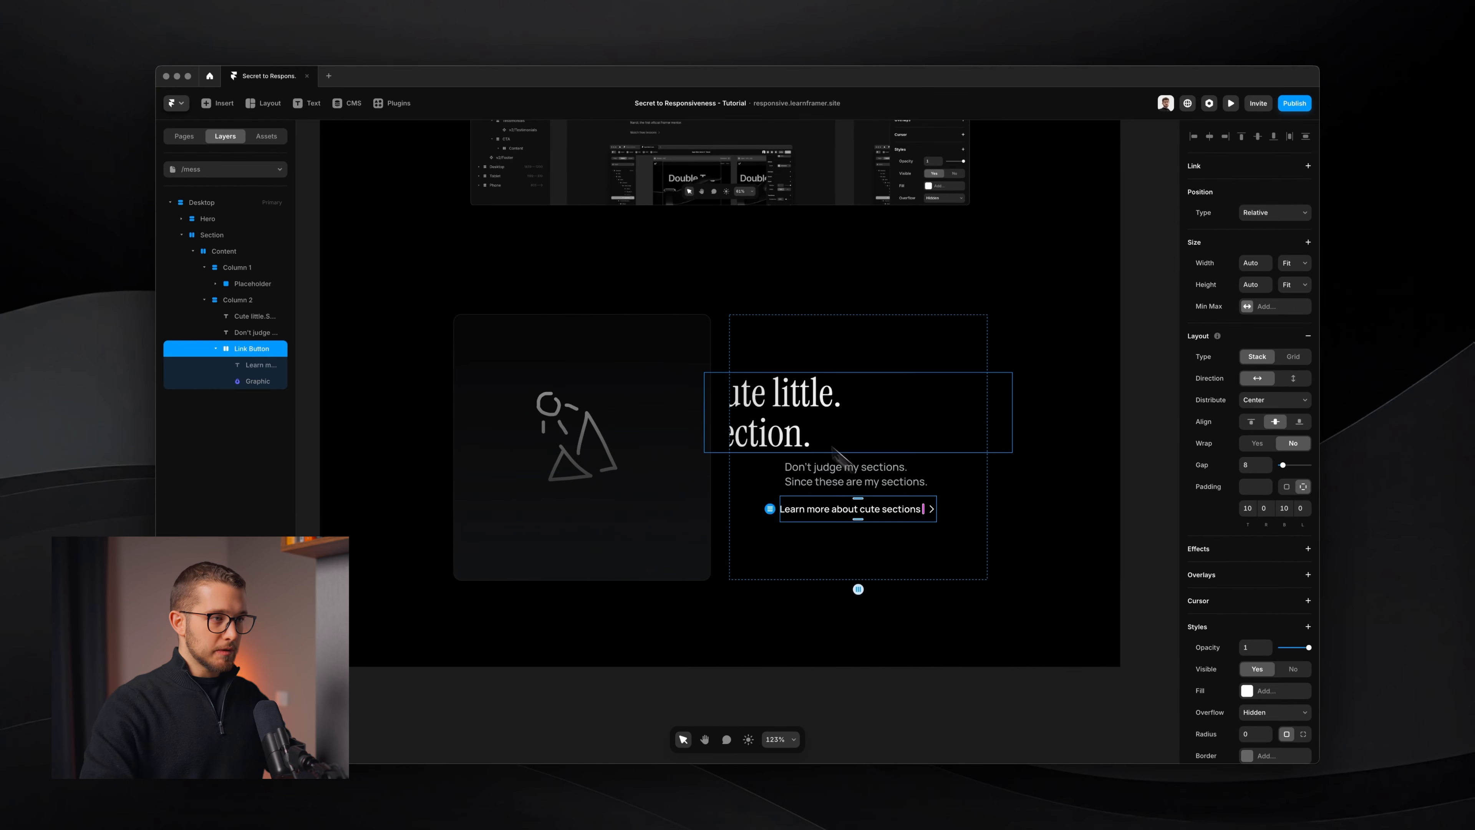
# - Set the heading's and paragraph's widths to Fill and align Column 2's contents to the left
pyautogui.scroll(3, 813, 430)
pyautogui.click(801, 423)
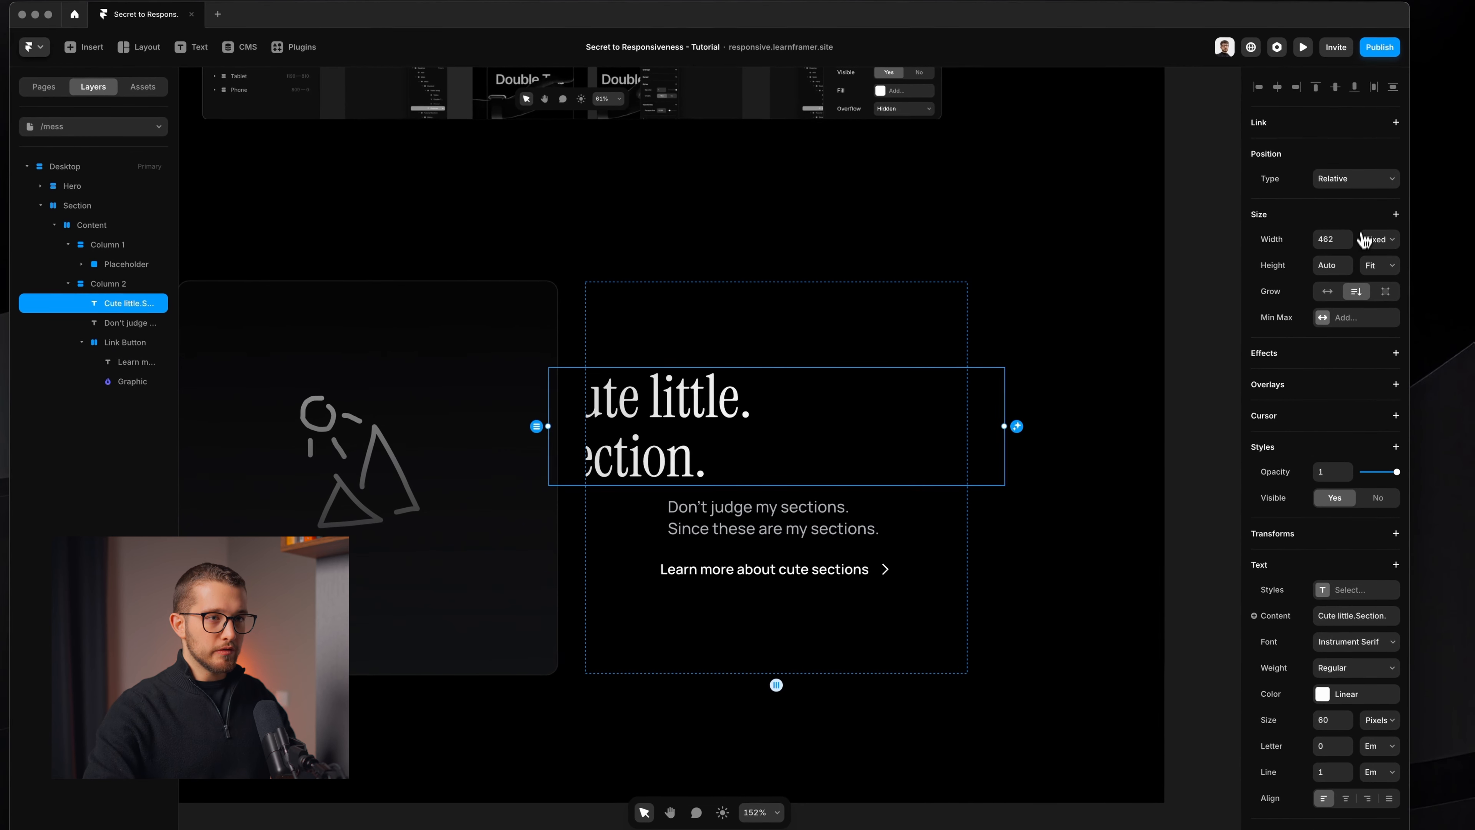
pyautogui.click(1364, 239)
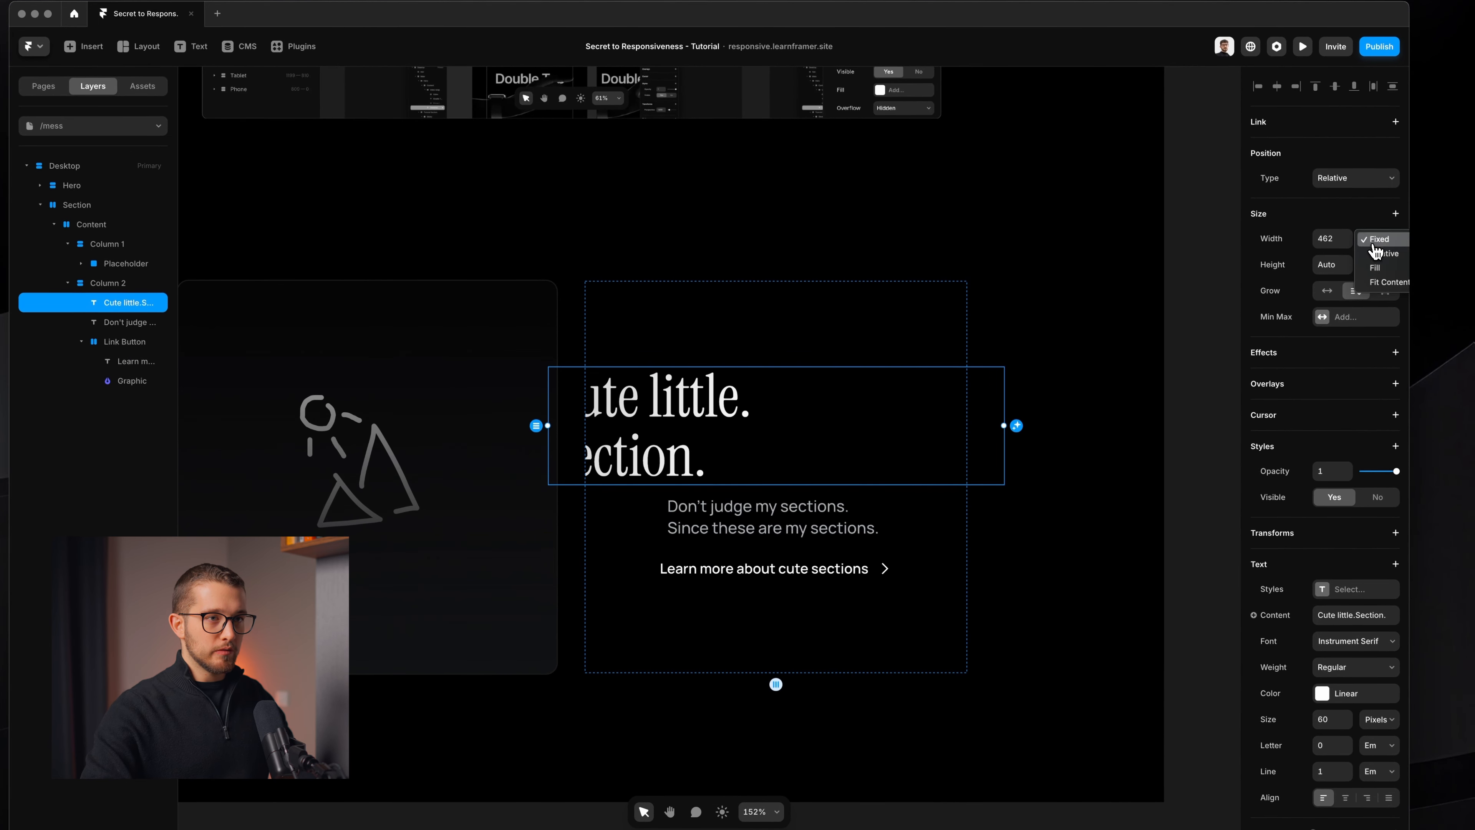
pyautogui.click(1381, 268)
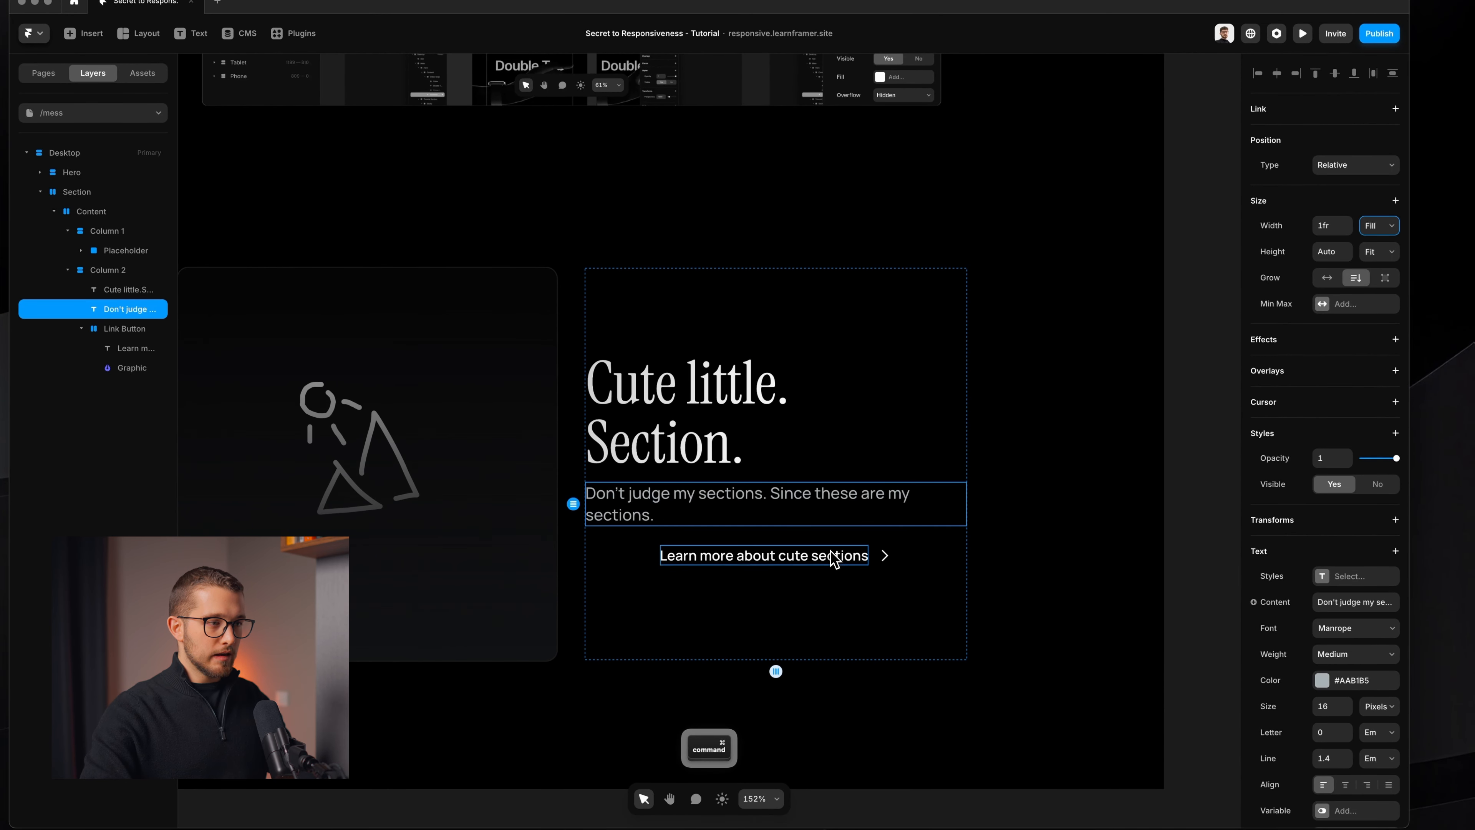
pyautogui.click(833, 551)
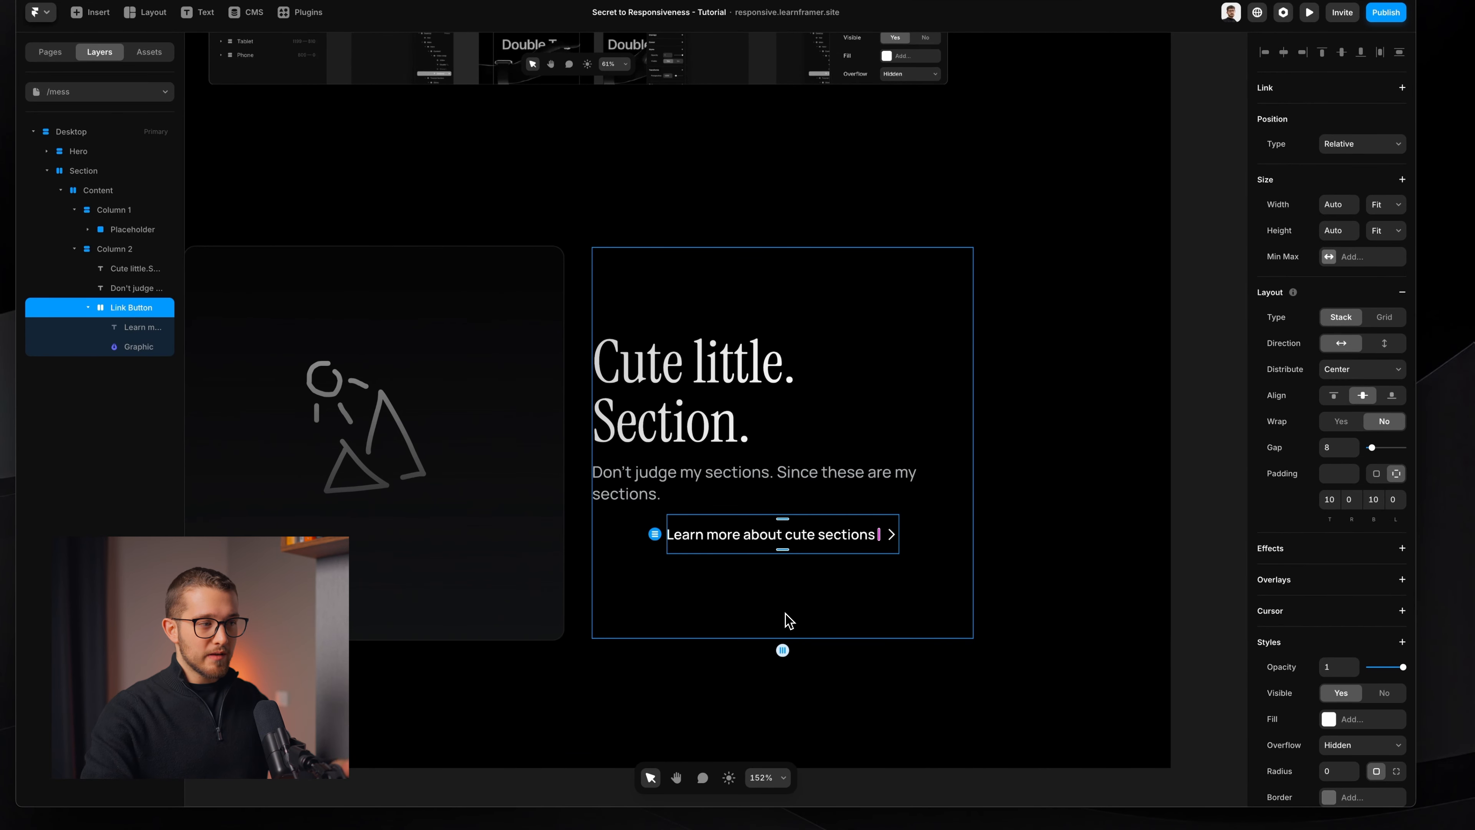
pyautogui.click(789, 620)
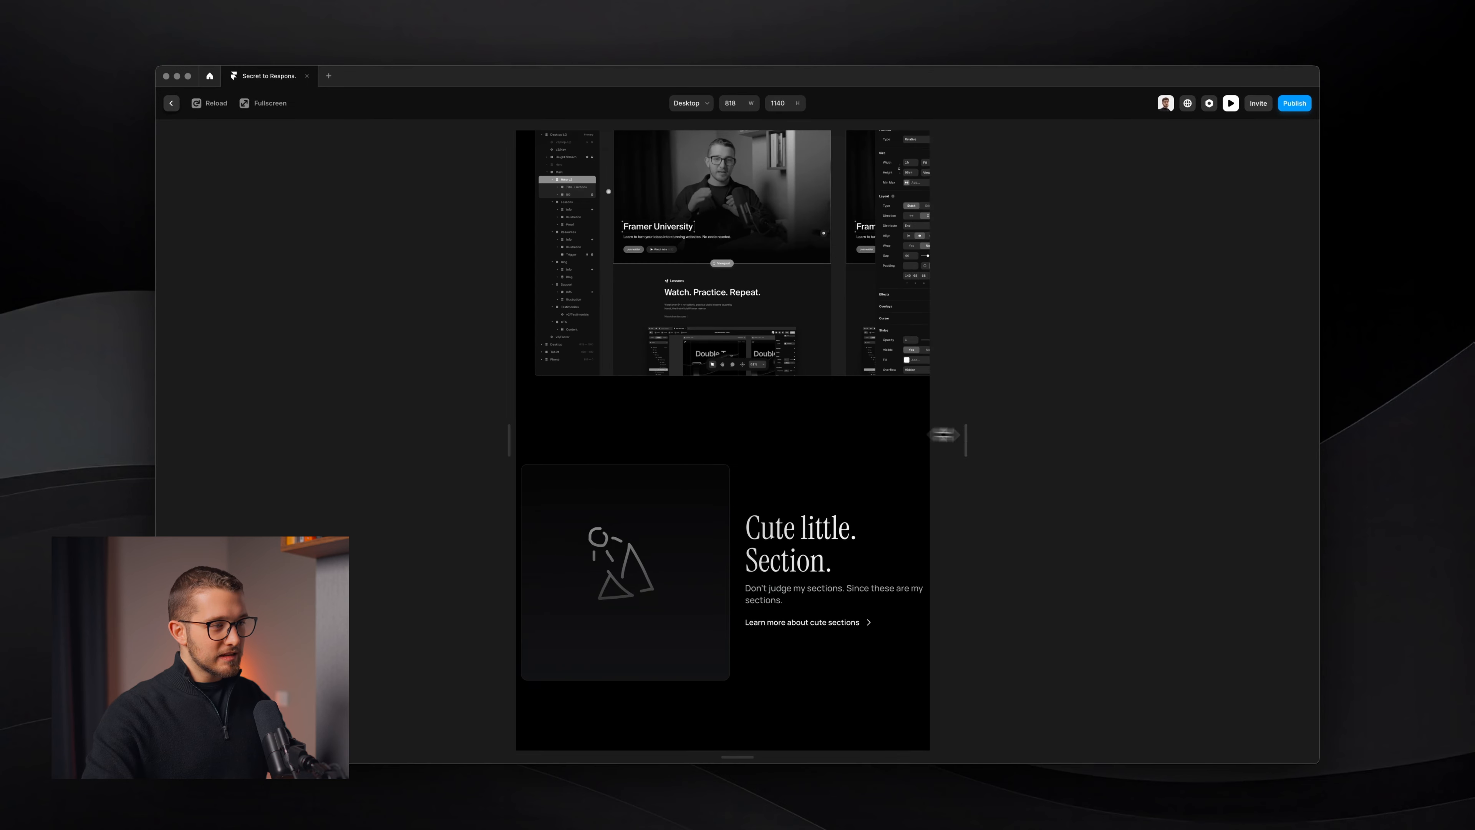
# - Preview the page at narrow and wide widths to check how the two columns resize
pyautogui.moveTo(944, 435); pyautogui.dragTo(1189, 395)
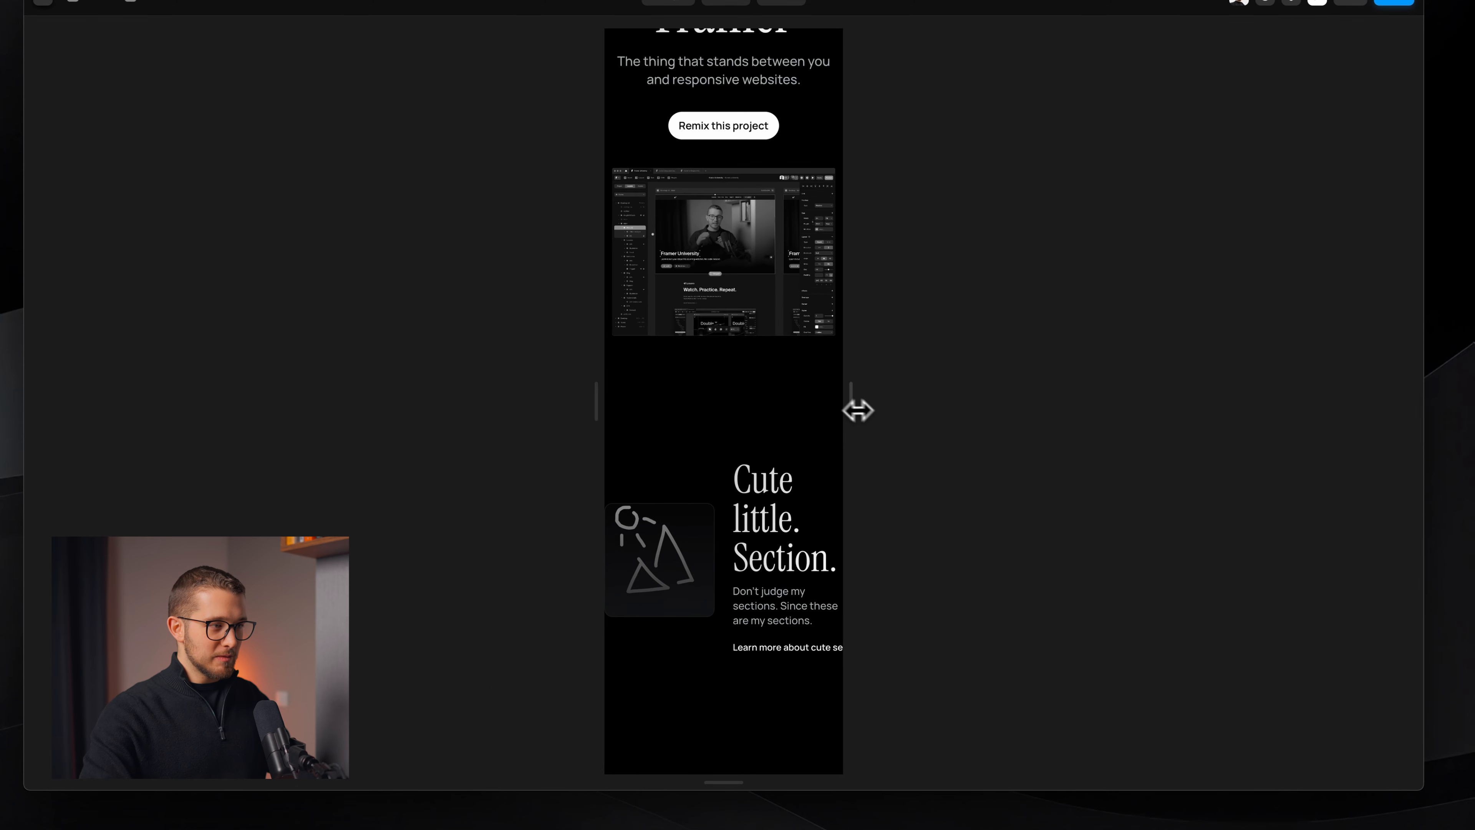
pyautogui.press('super+shift+4')
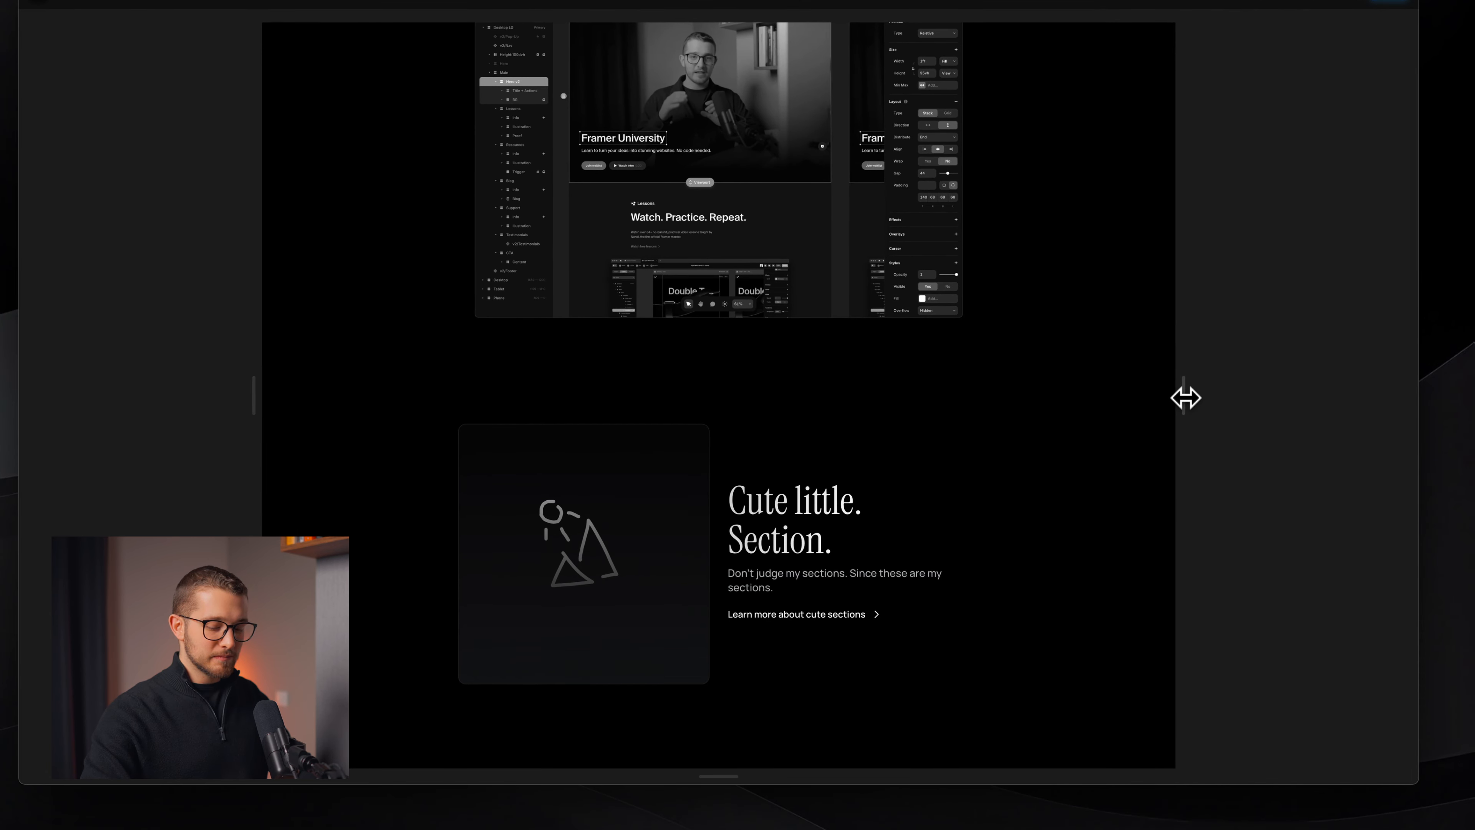
pyautogui.press('Escape')
# - Widen the Content stack's gap between the two columns to 50
pyautogui.scroll(5, 749, 445)
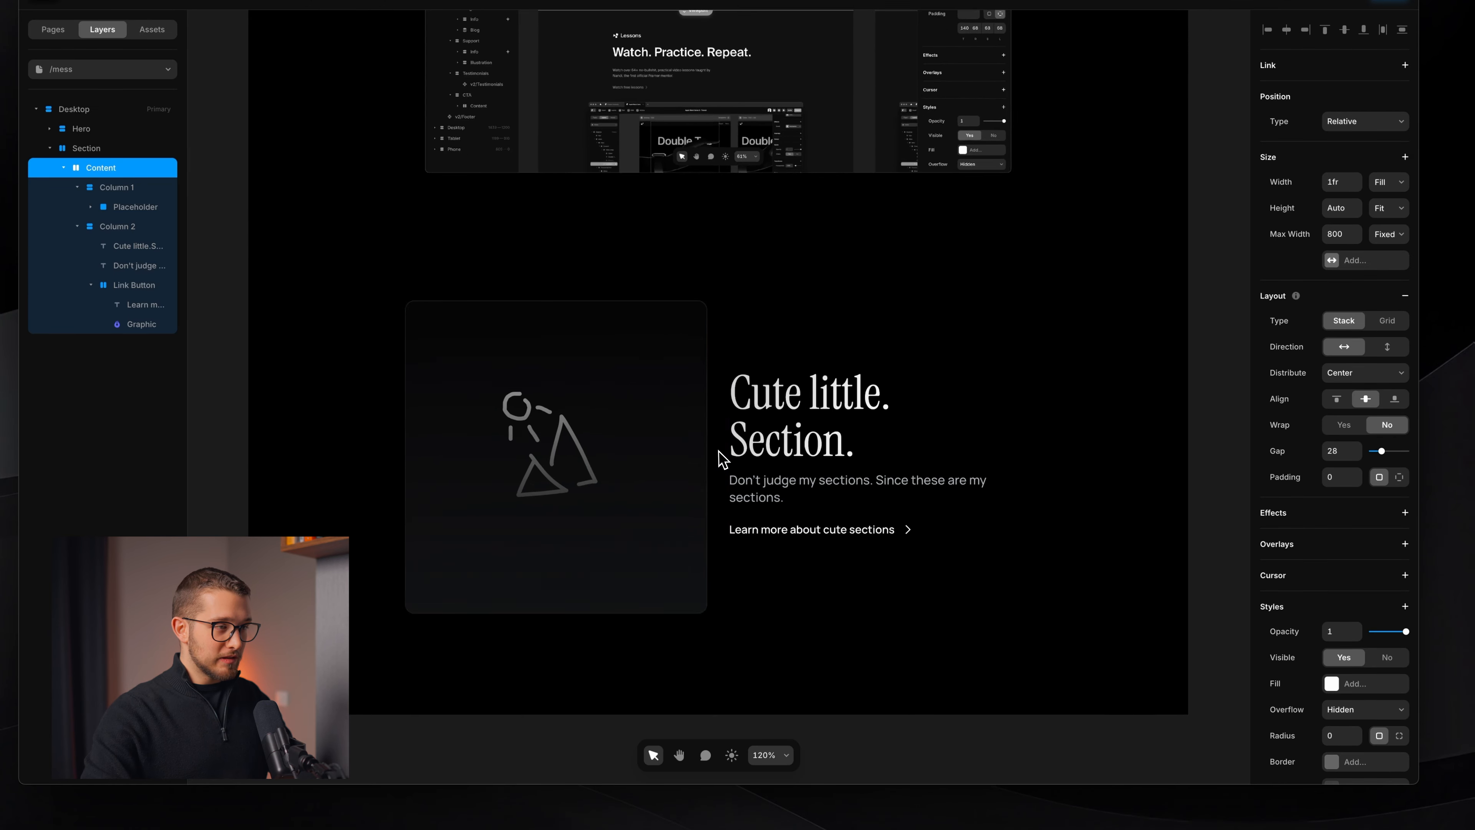
pyautogui.moveTo(719, 456); pyautogui.dragTo(745, 456)
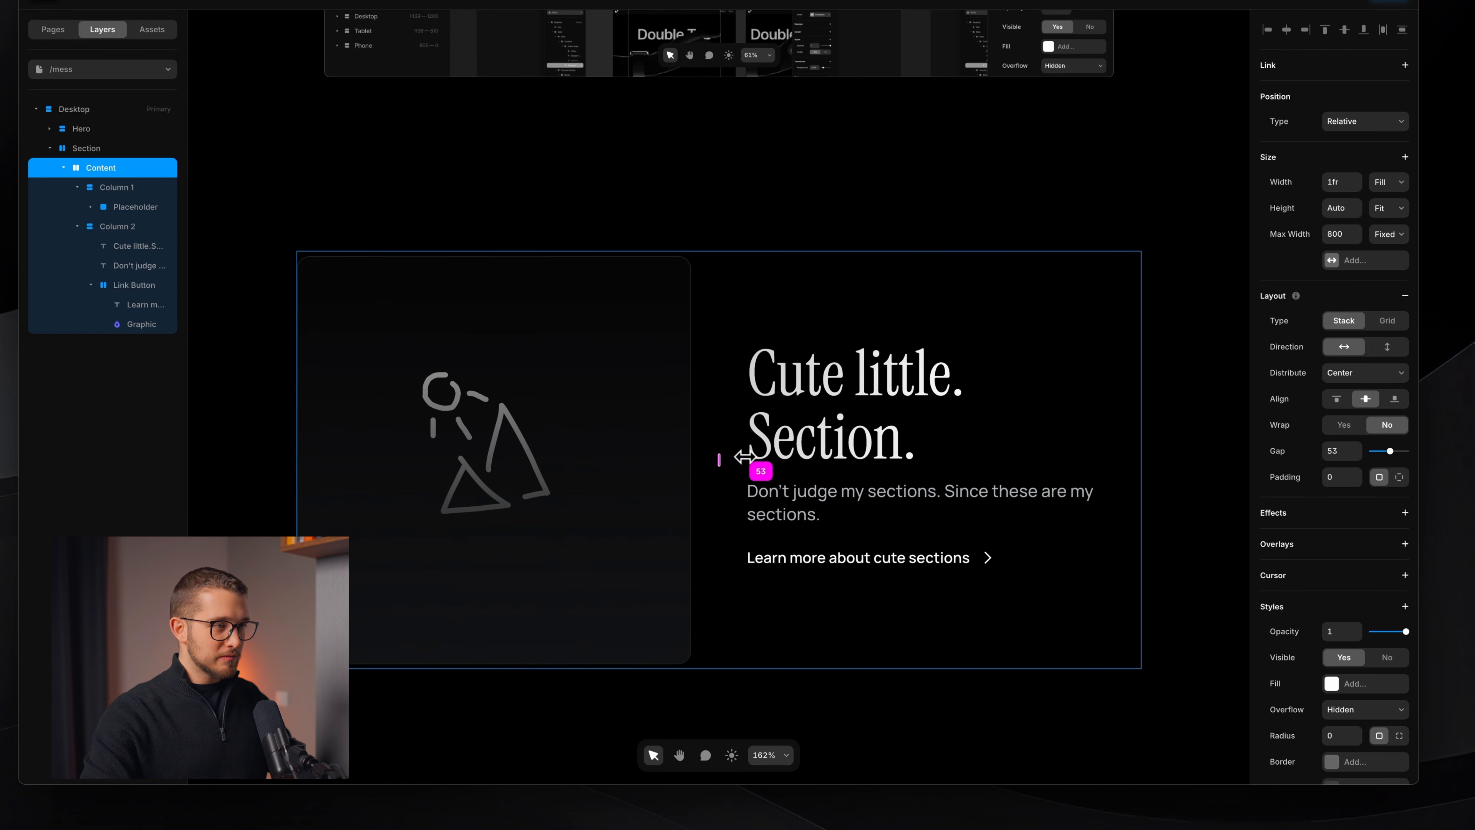
pyautogui.scroll(-6, 846, 688)
# - Set the Section's height to Fit Content
pyautogui.click(873, 725)
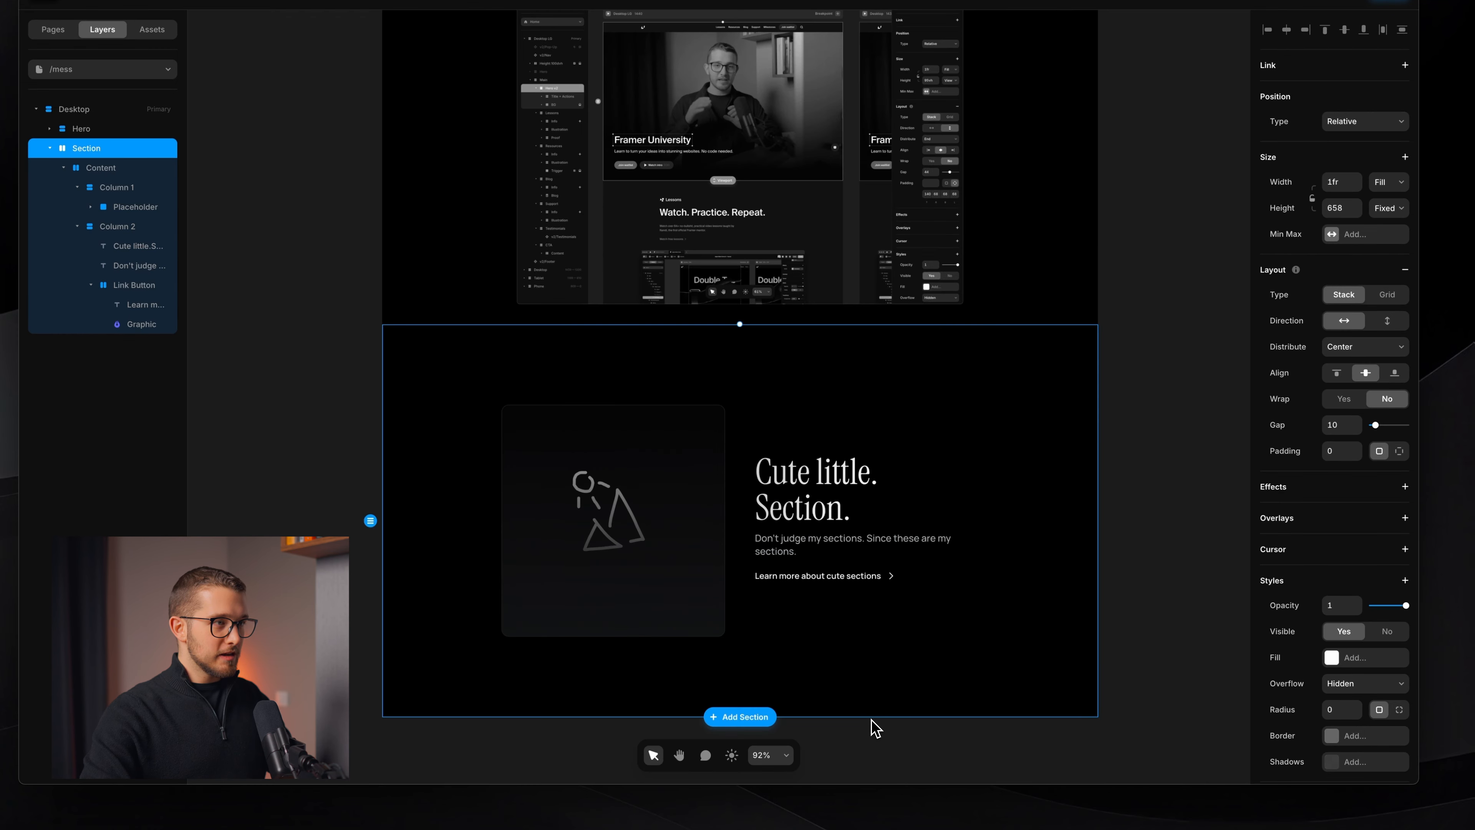
pyautogui.scroll(-4, 964, 459)
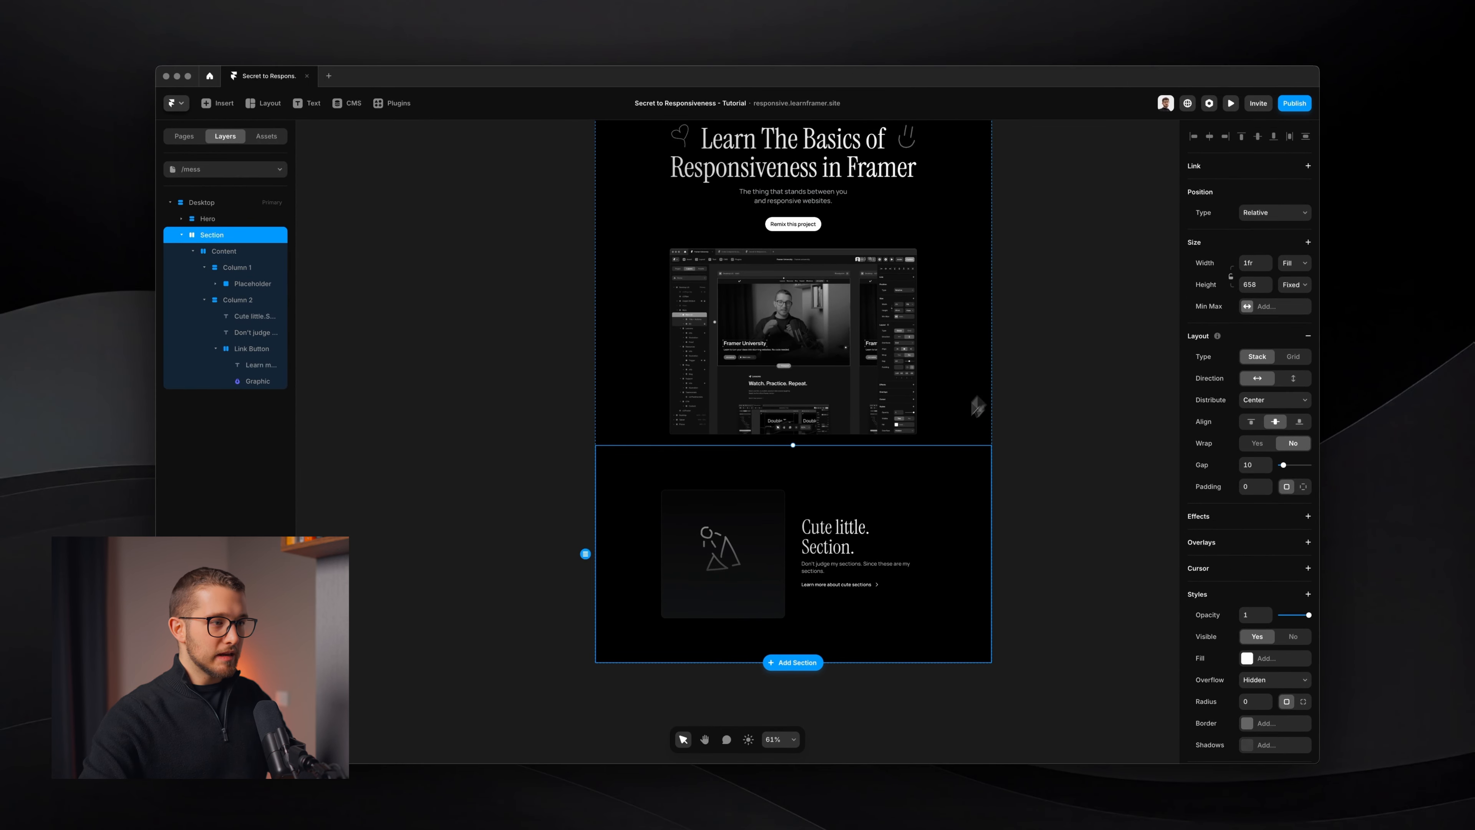
pyautogui.scroll(3, 824, 534)
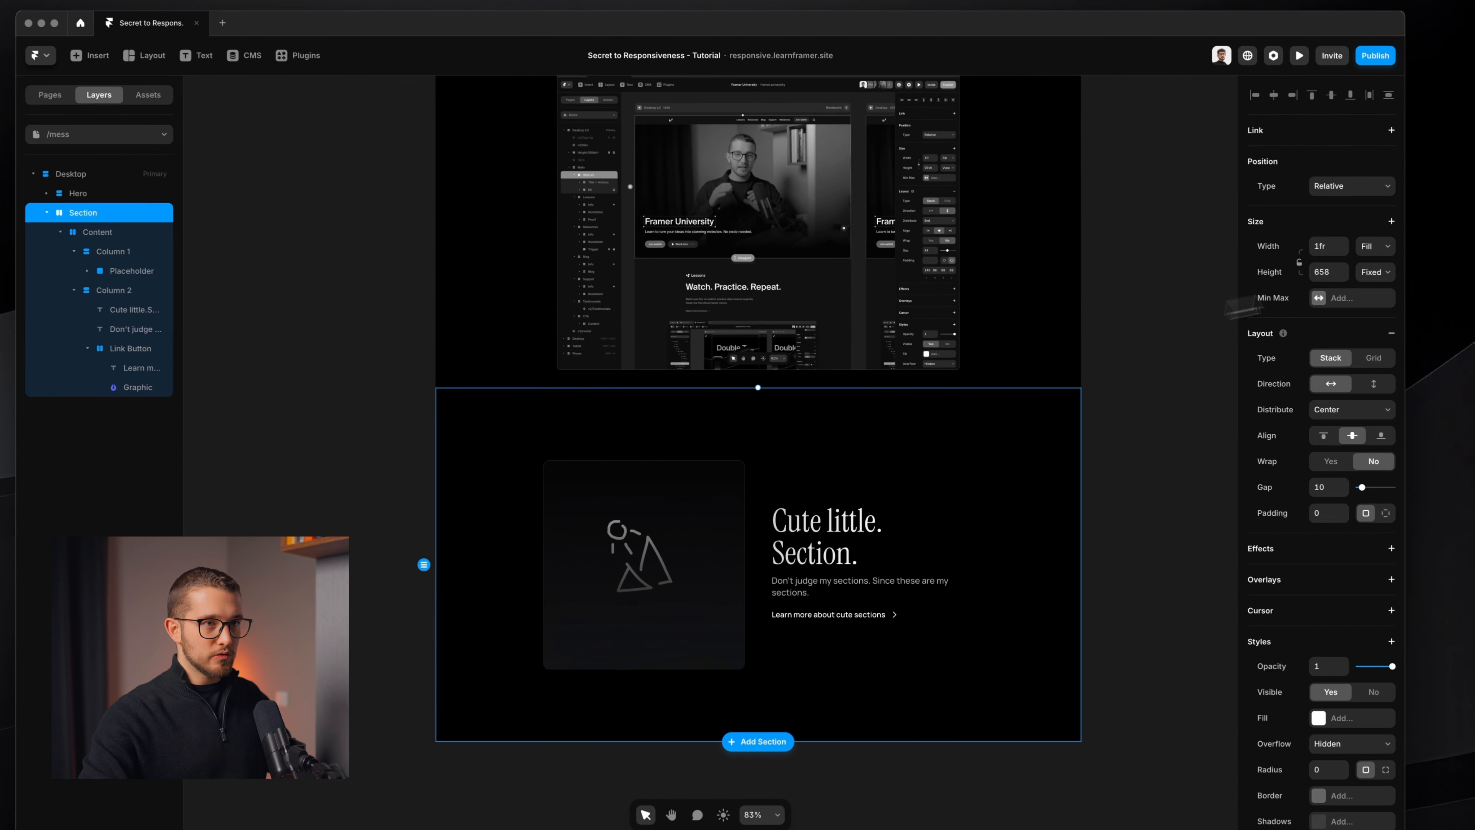
pyautogui.click(1388, 314)
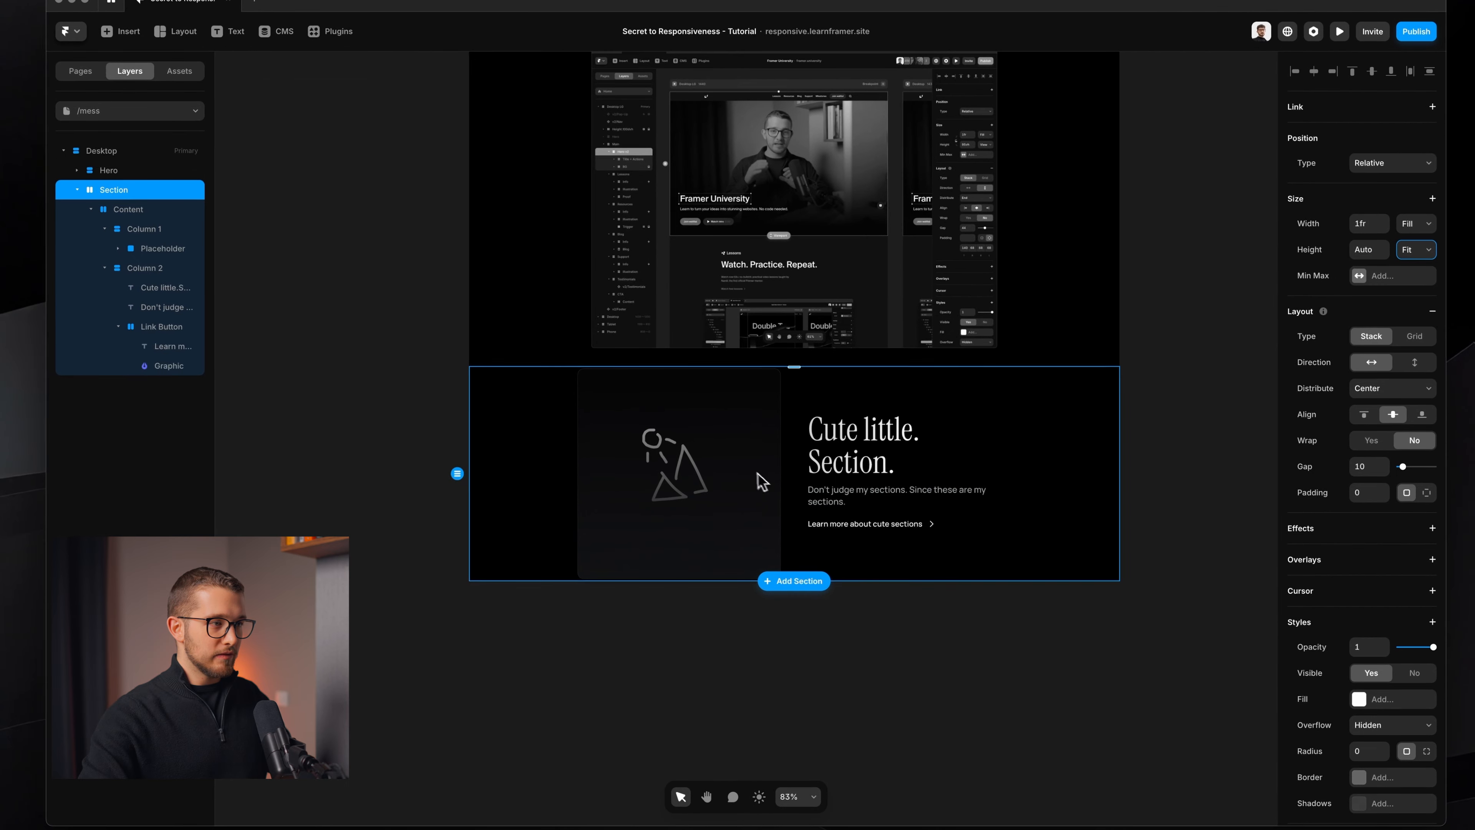
pyautogui.scroll(2, 758, 480)
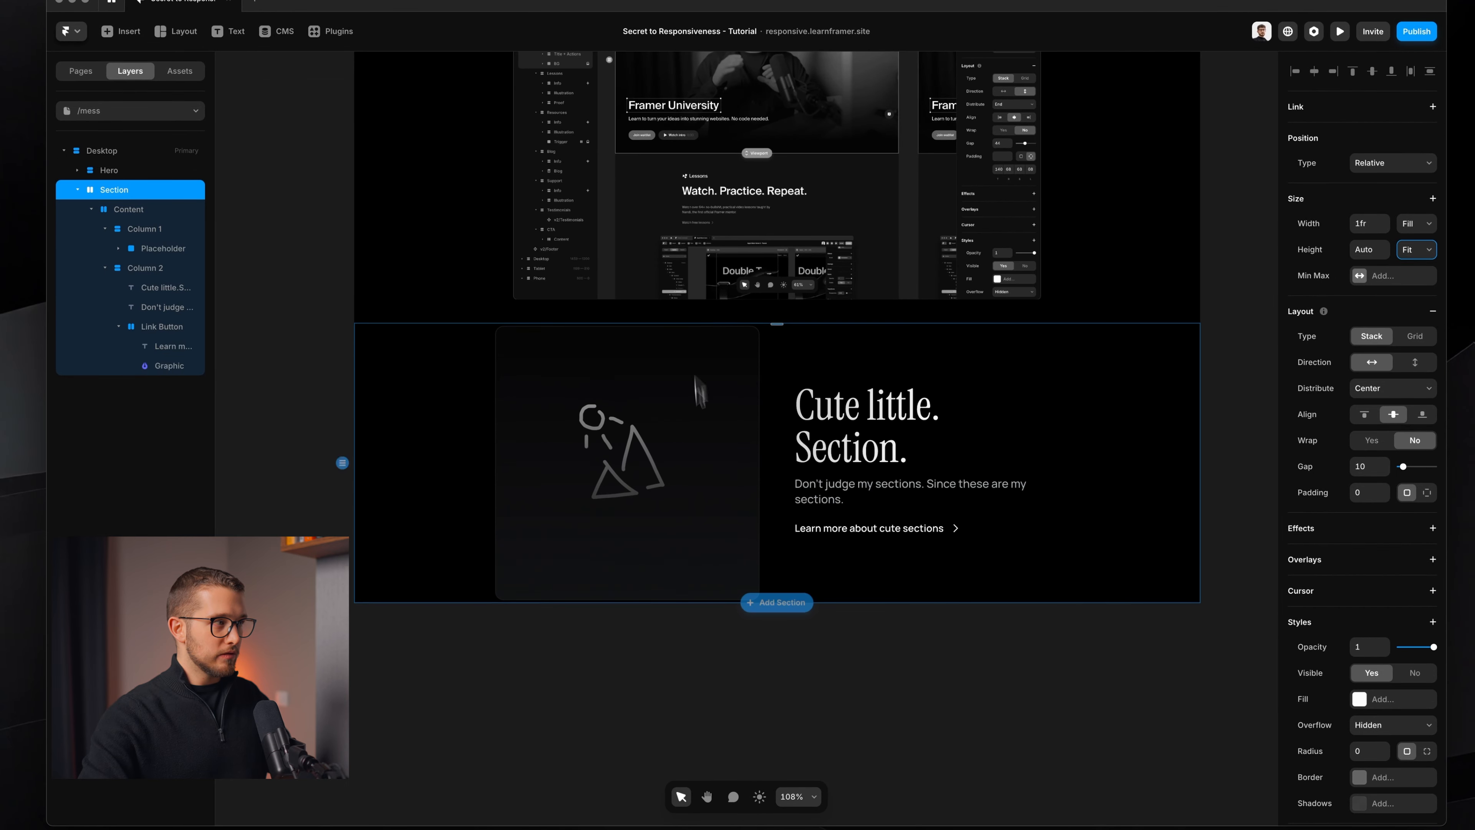
# - Give the Section individual padding of 100 at the top and 100 at the bottom
pyautogui.click(155, 281)
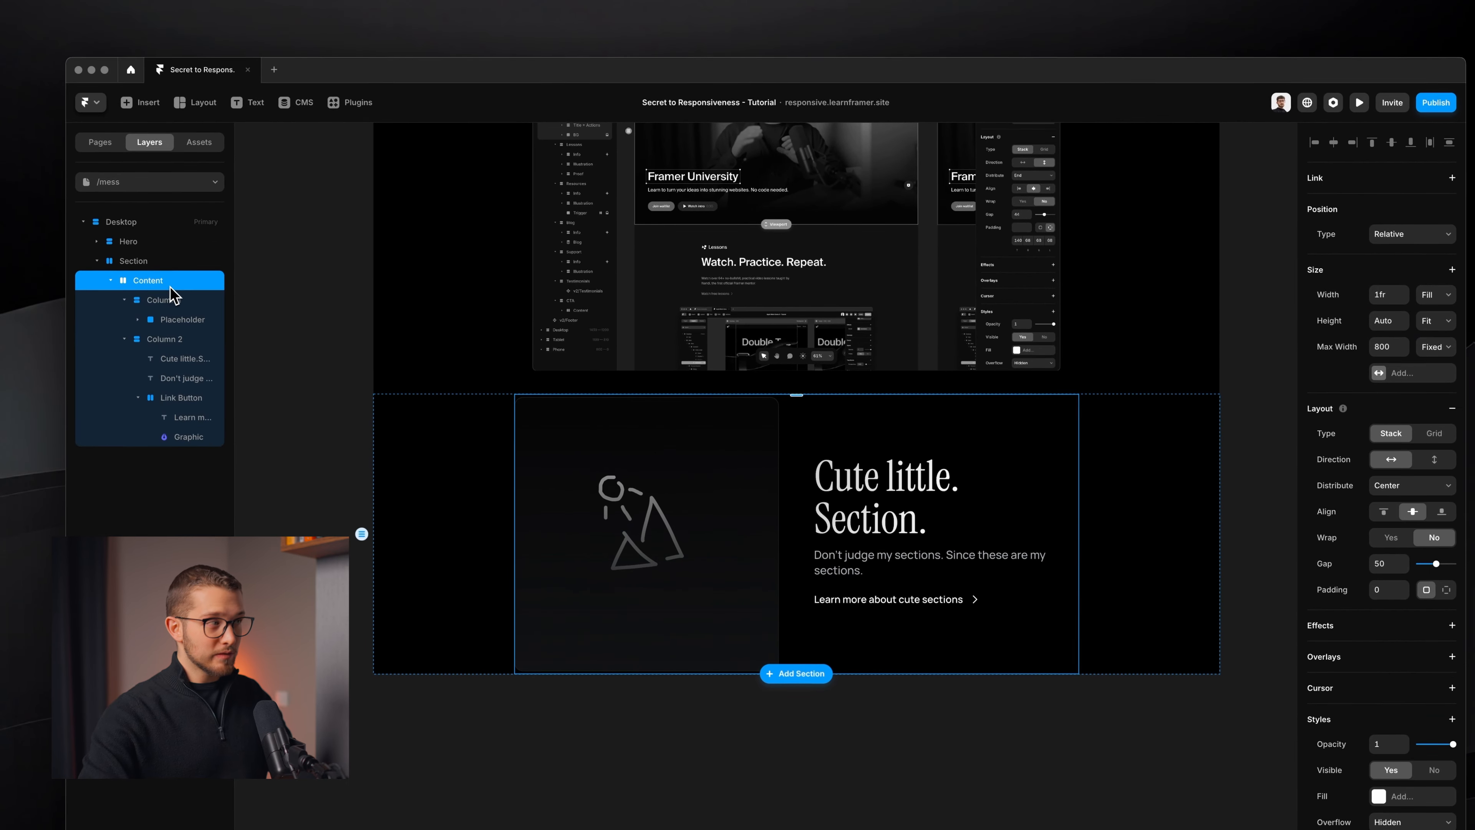
pyautogui.click(139, 260)
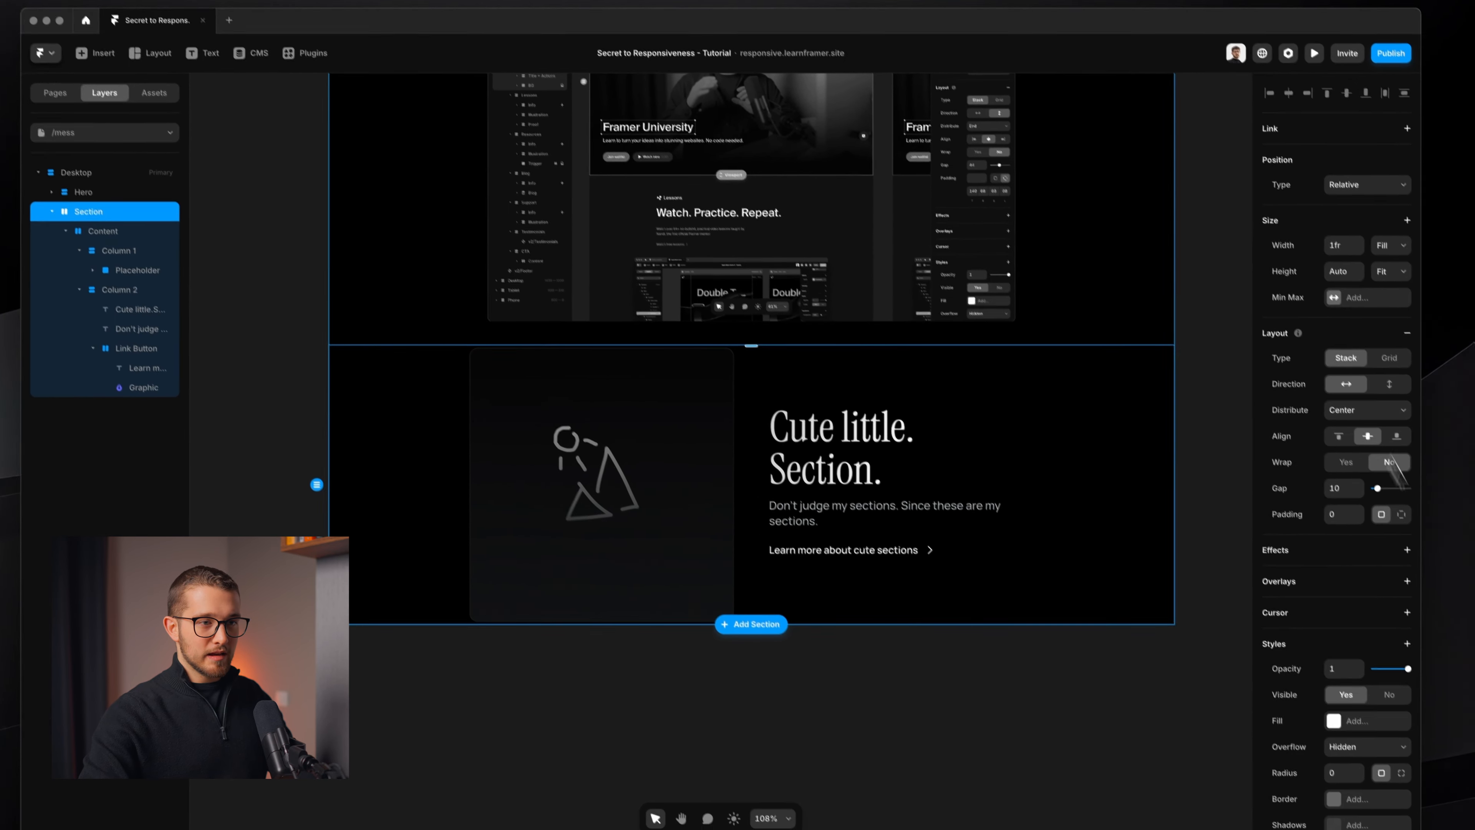
pyautogui.press('space')
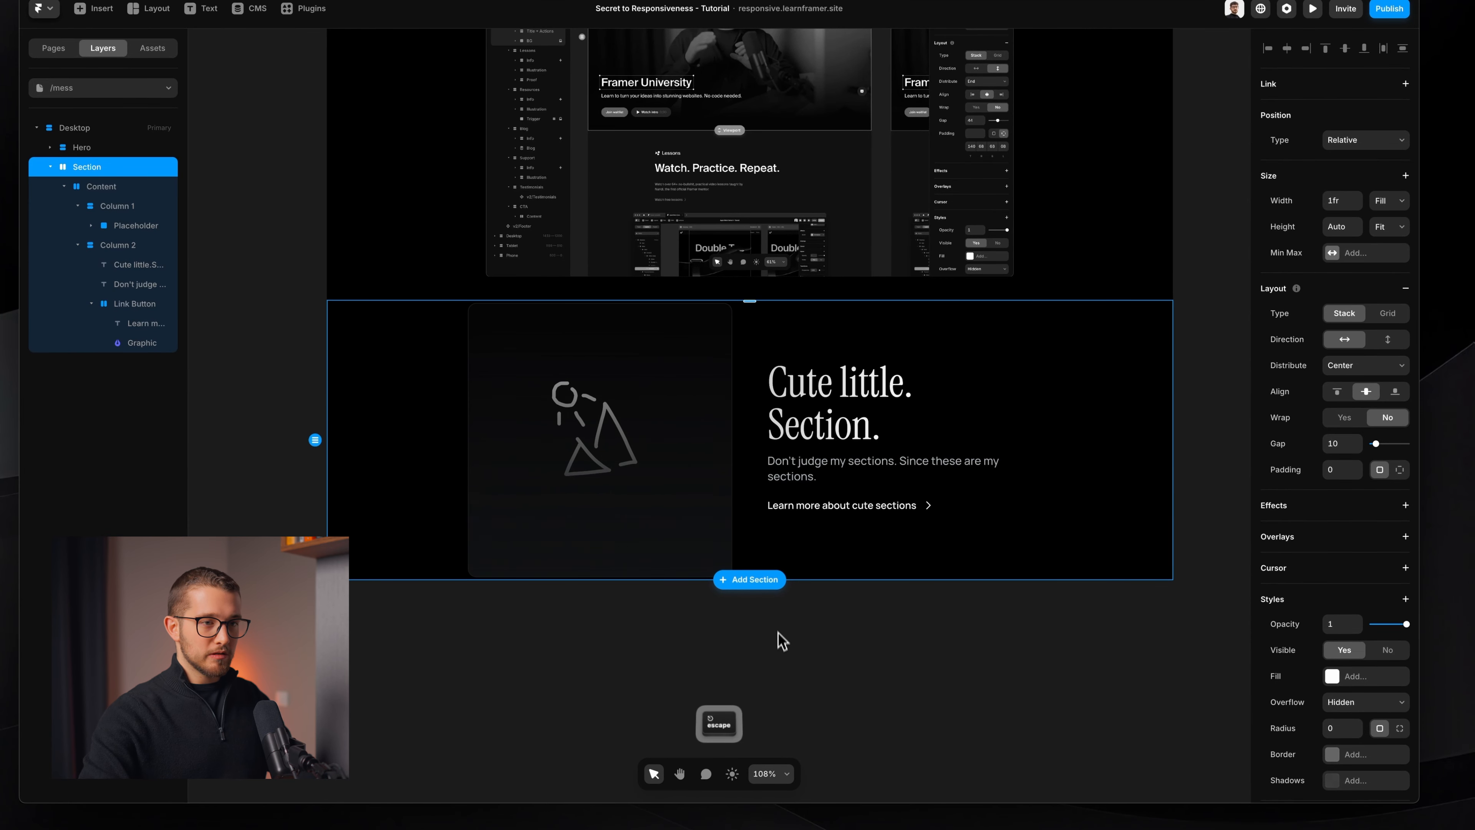
pyautogui.click(1400, 469)
pyautogui.click(1336, 496)
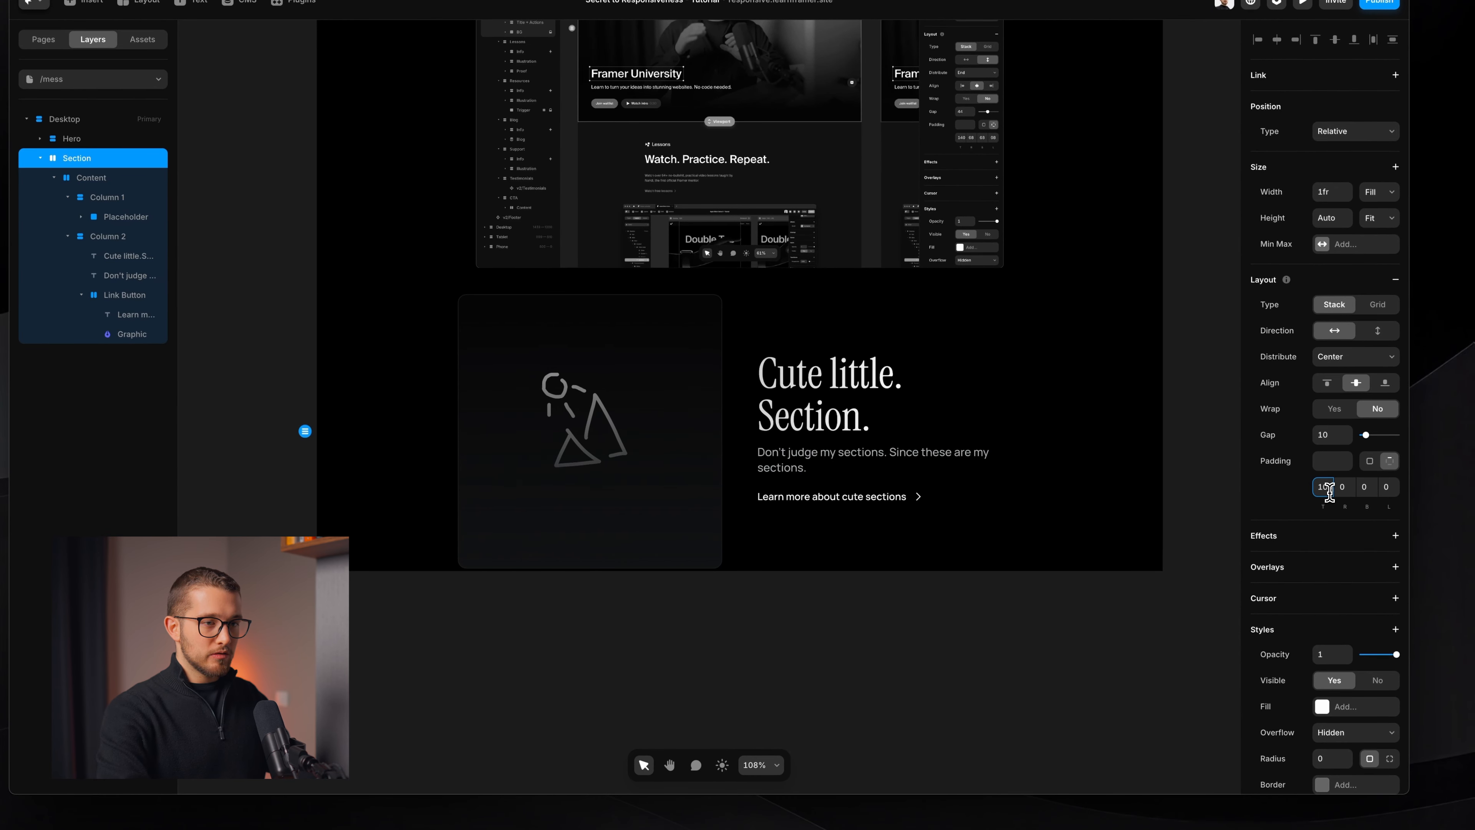
pyautogui.press('Return')
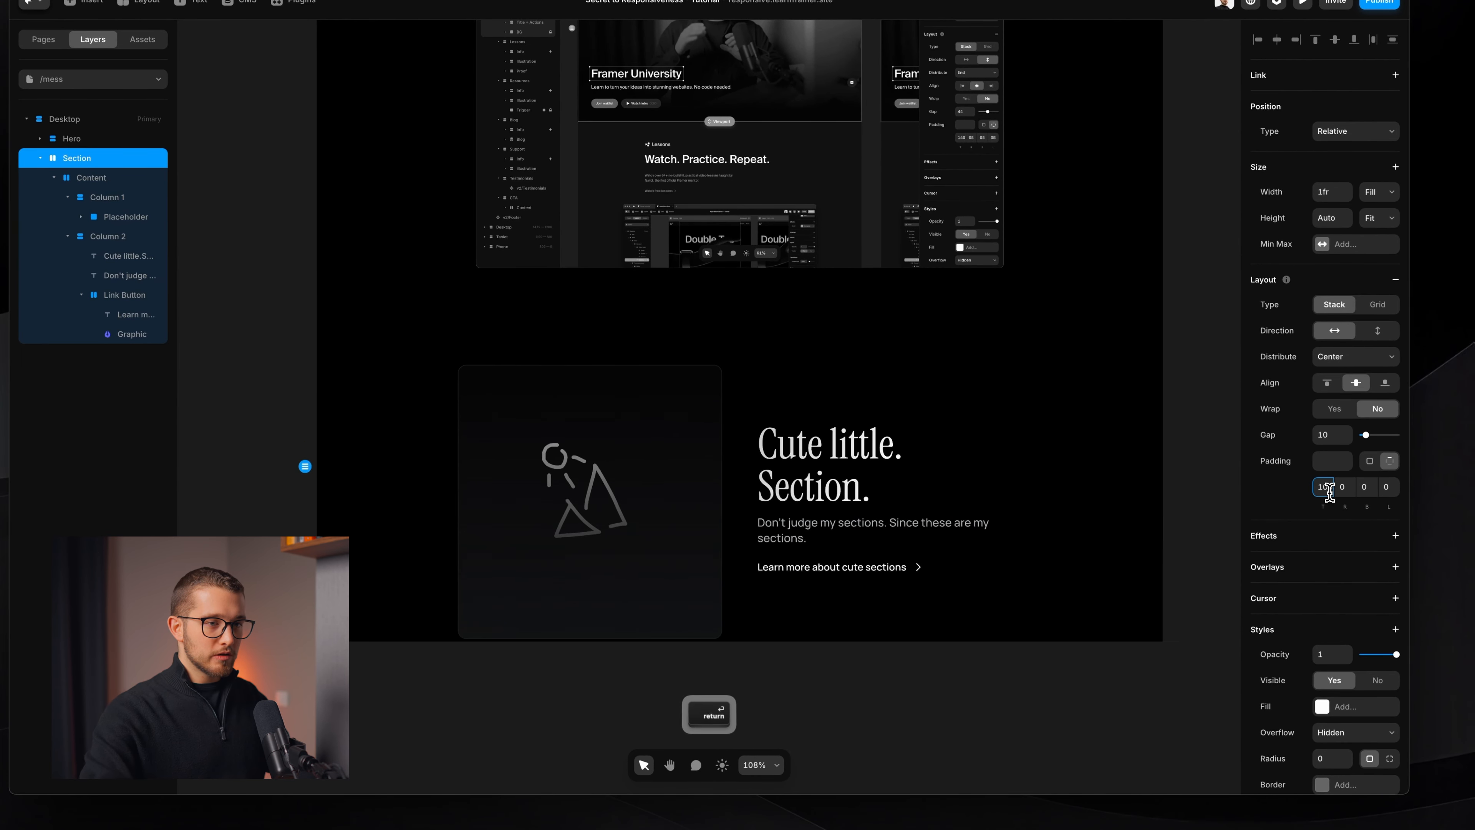
pyautogui.write('100')
pyautogui.press('Return')
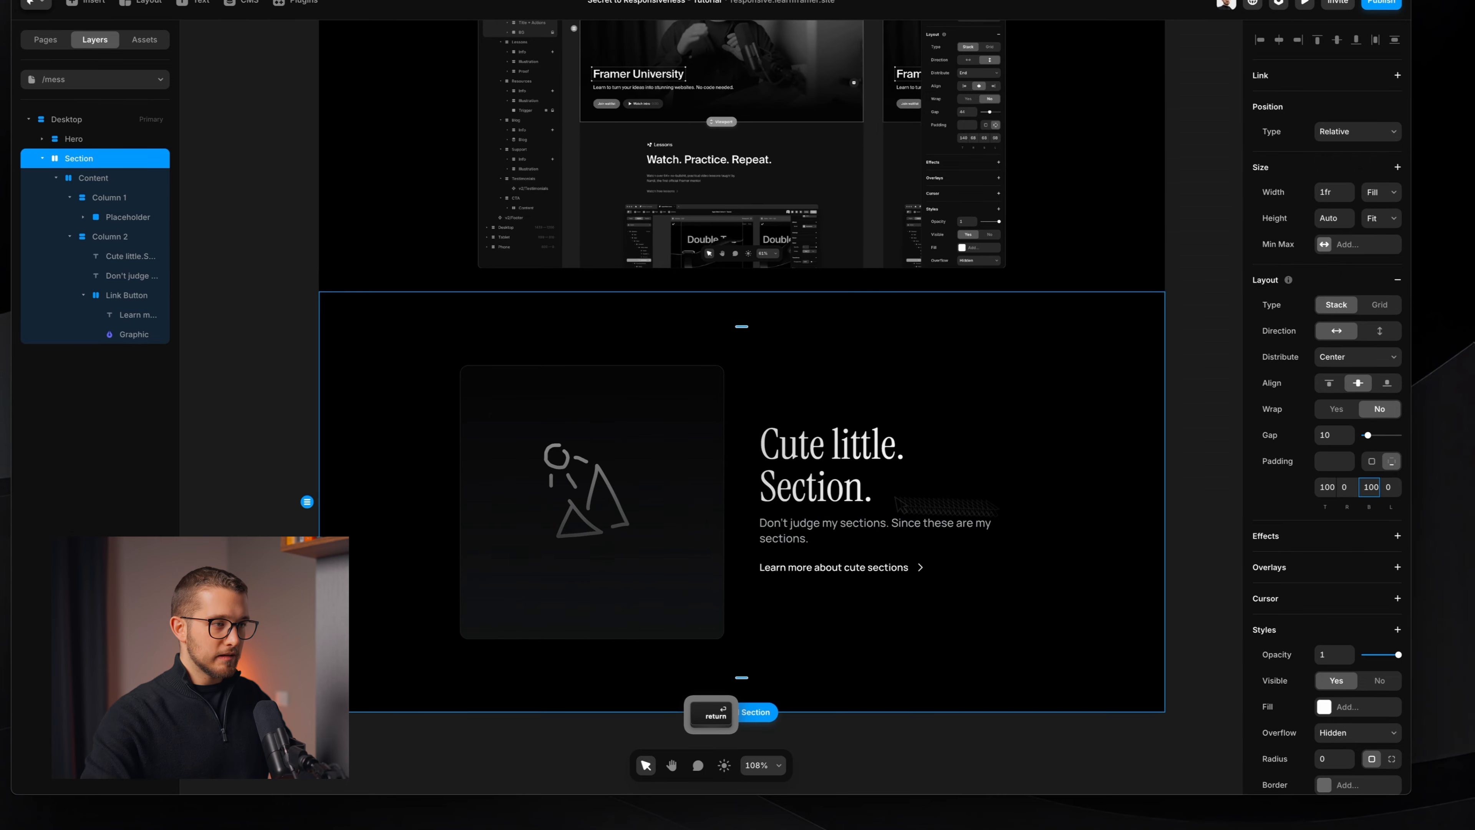
# - Preview the page narrowed to 734 px wide to check the spacing at the section's sides
pyautogui.scroll(-2, 759, 429)
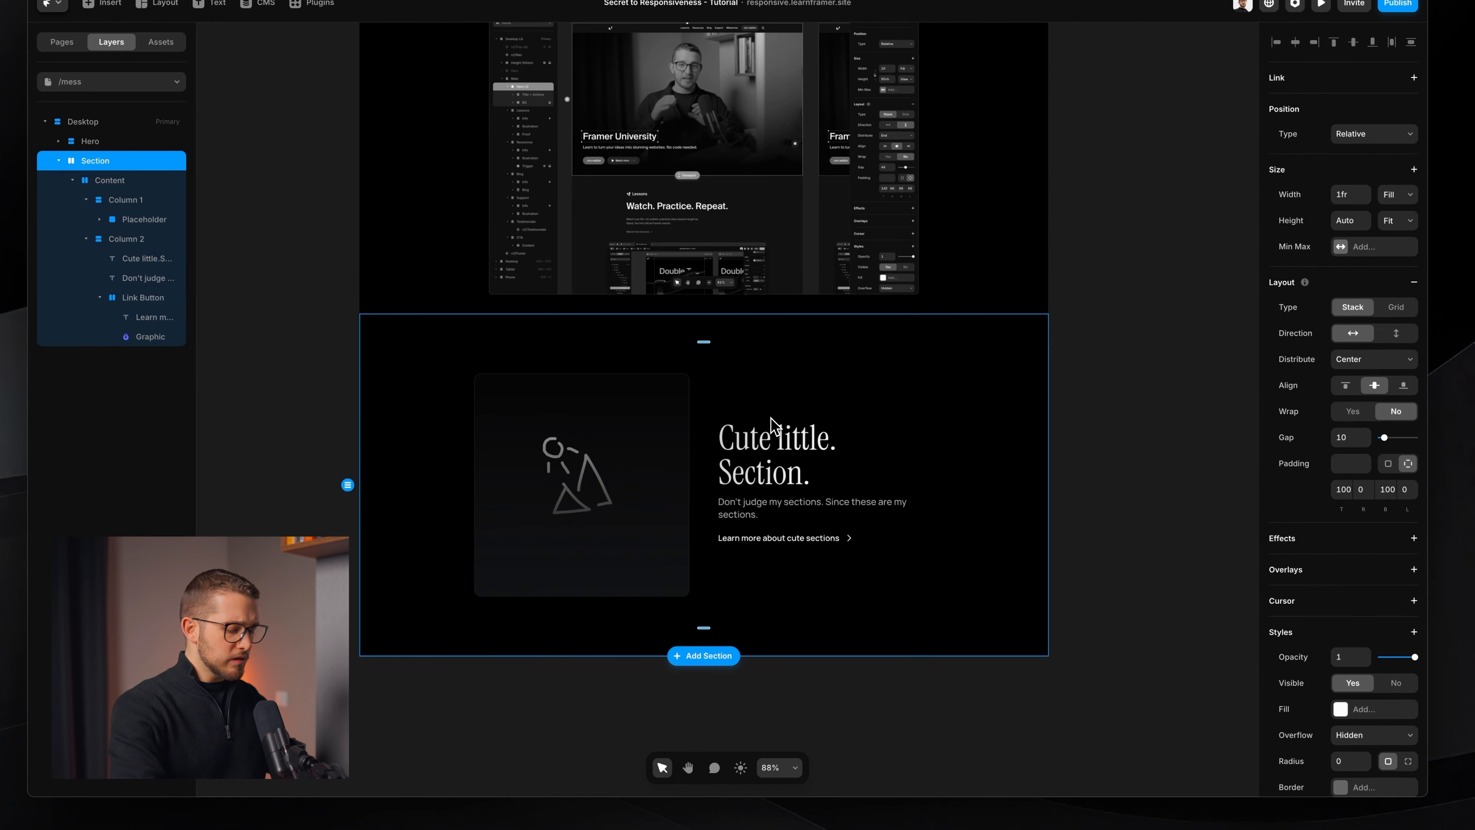
pyautogui.press('super+p')
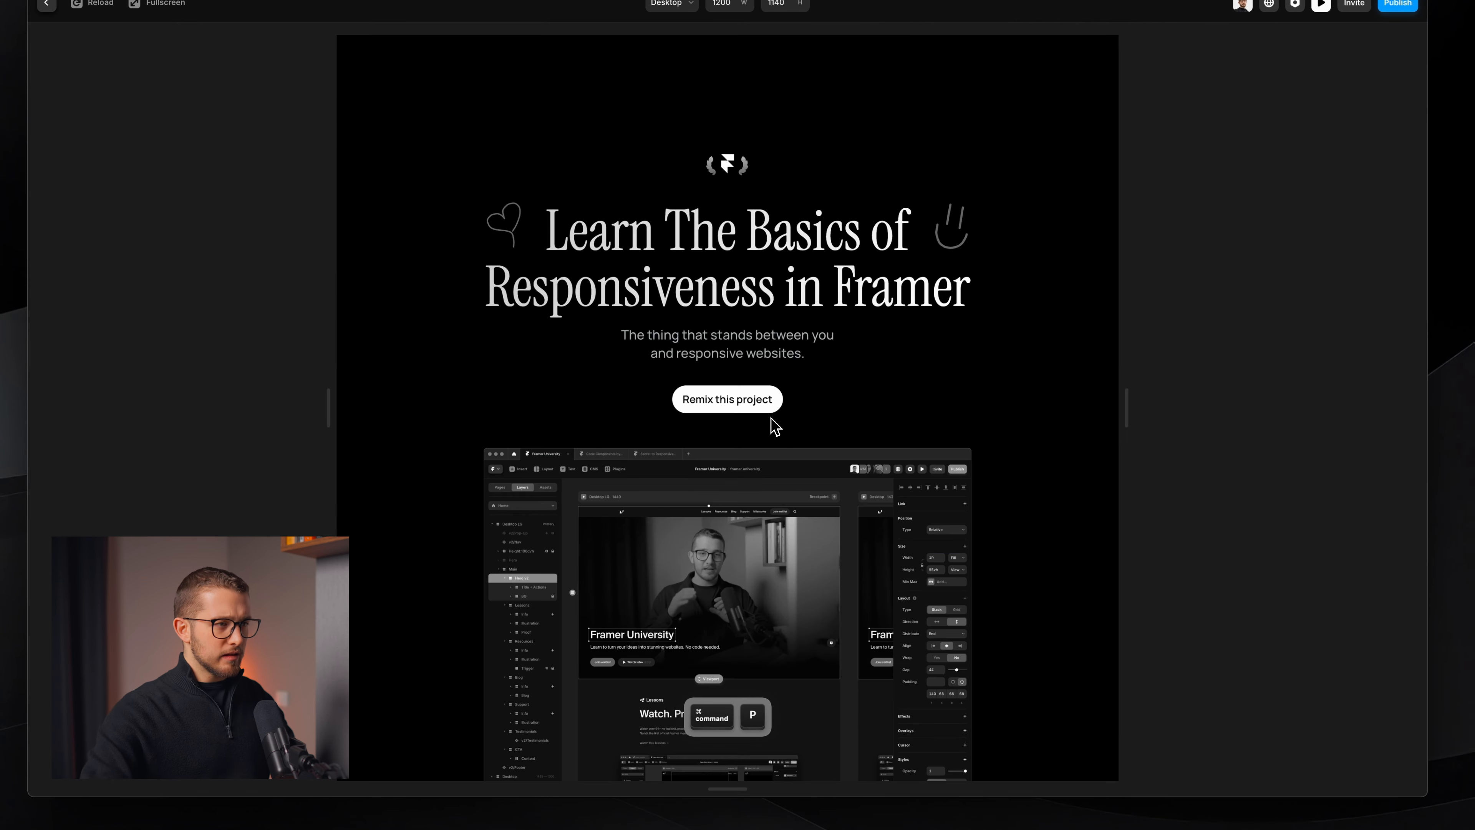
pyautogui.scroll(-5, 813, 436)
pyautogui.moveTo(1127, 434); pyautogui.dragTo(975, 442)
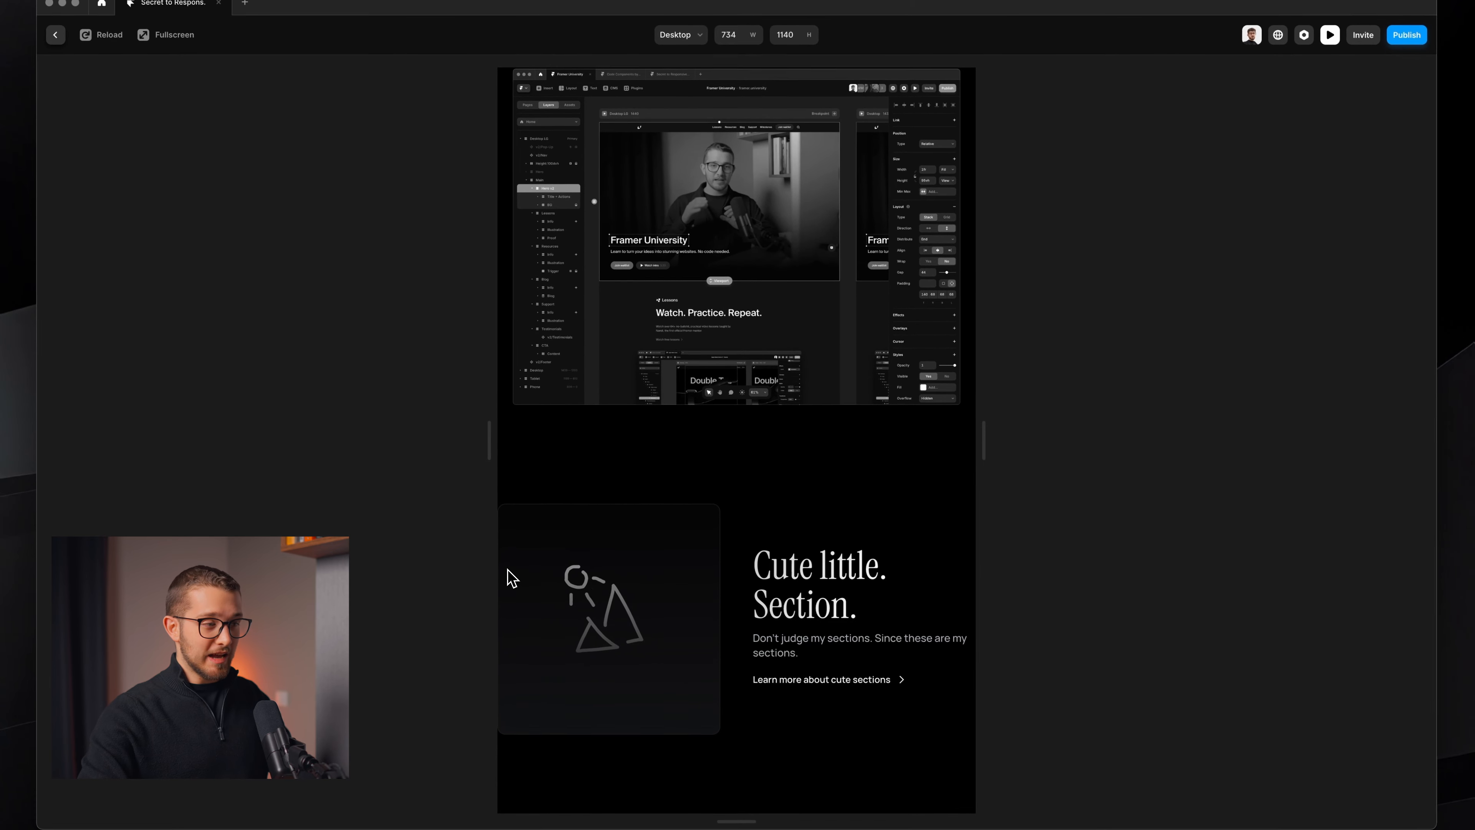
pyautogui.press('Escape')
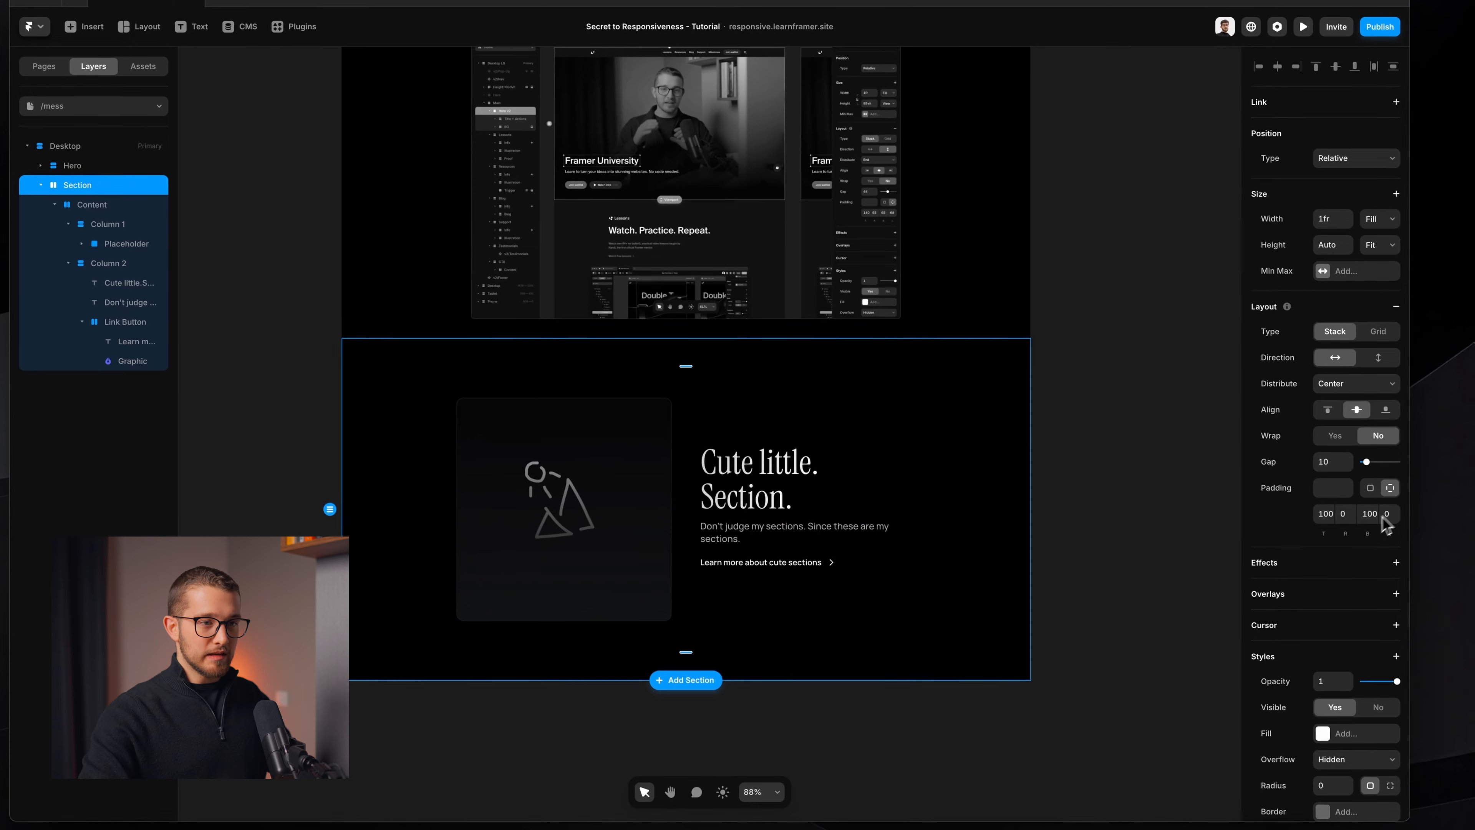
# - Set the Section's left and right padding to 20
pyautogui.click(1388, 513)
pyautogui.write('20')
pyautogui.press('Return')
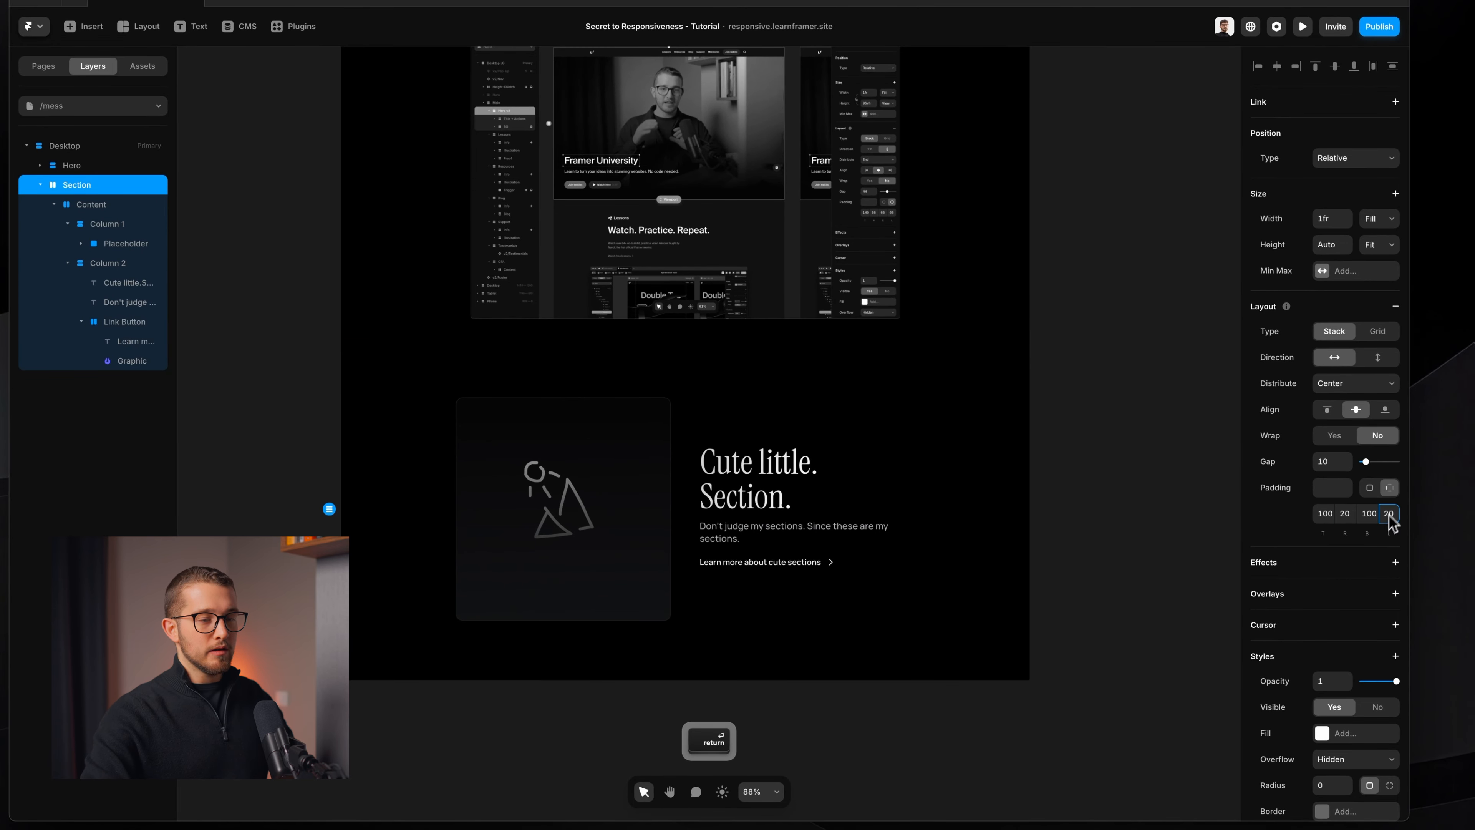
# - Set the Hero stack's right and left padding to 20
pyautogui.scroll(5, 892, 485)
pyautogui.click(1351, 528)
pyautogui.write('20')
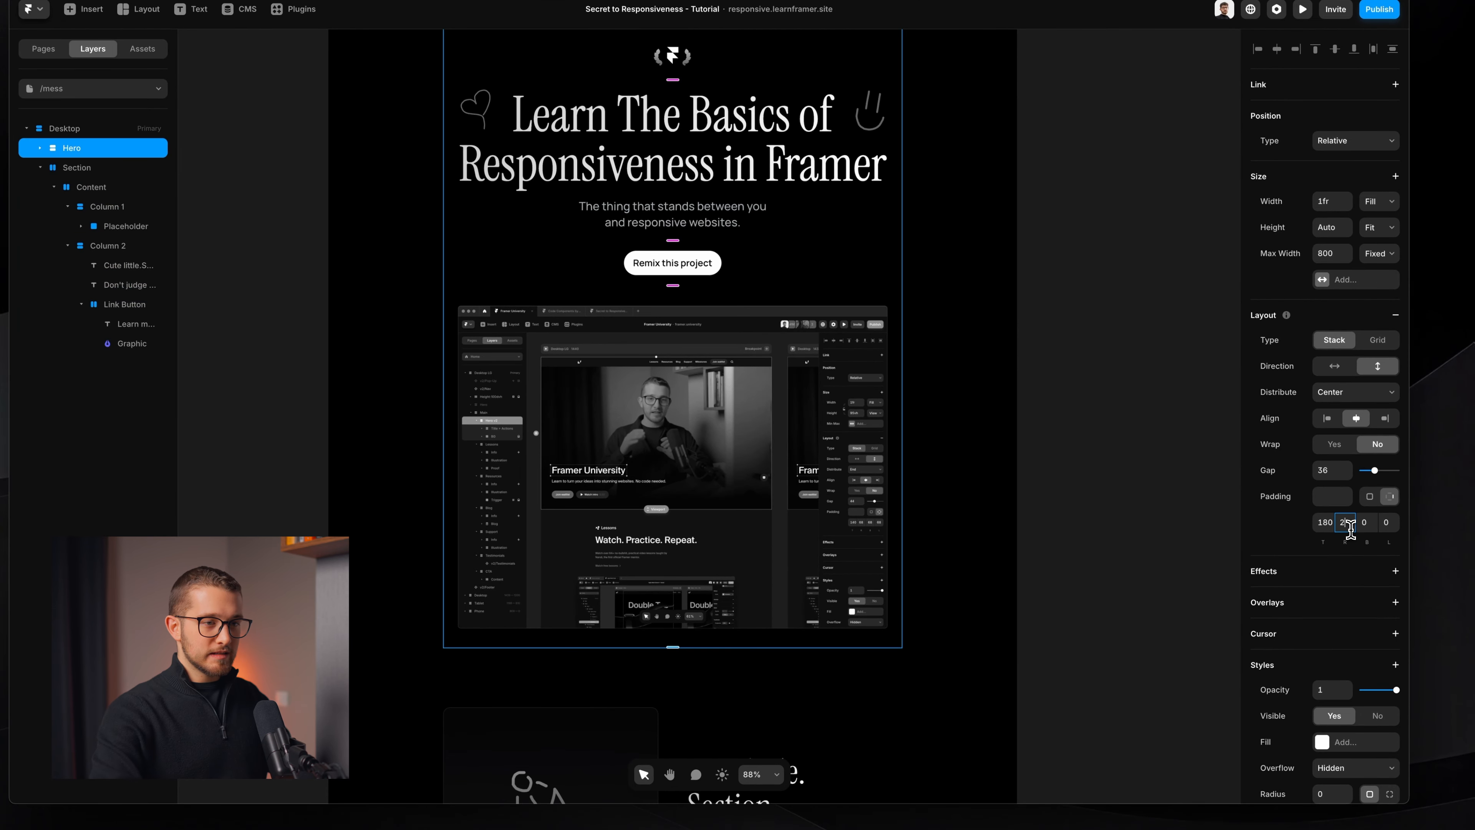
pyautogui.press('Return')
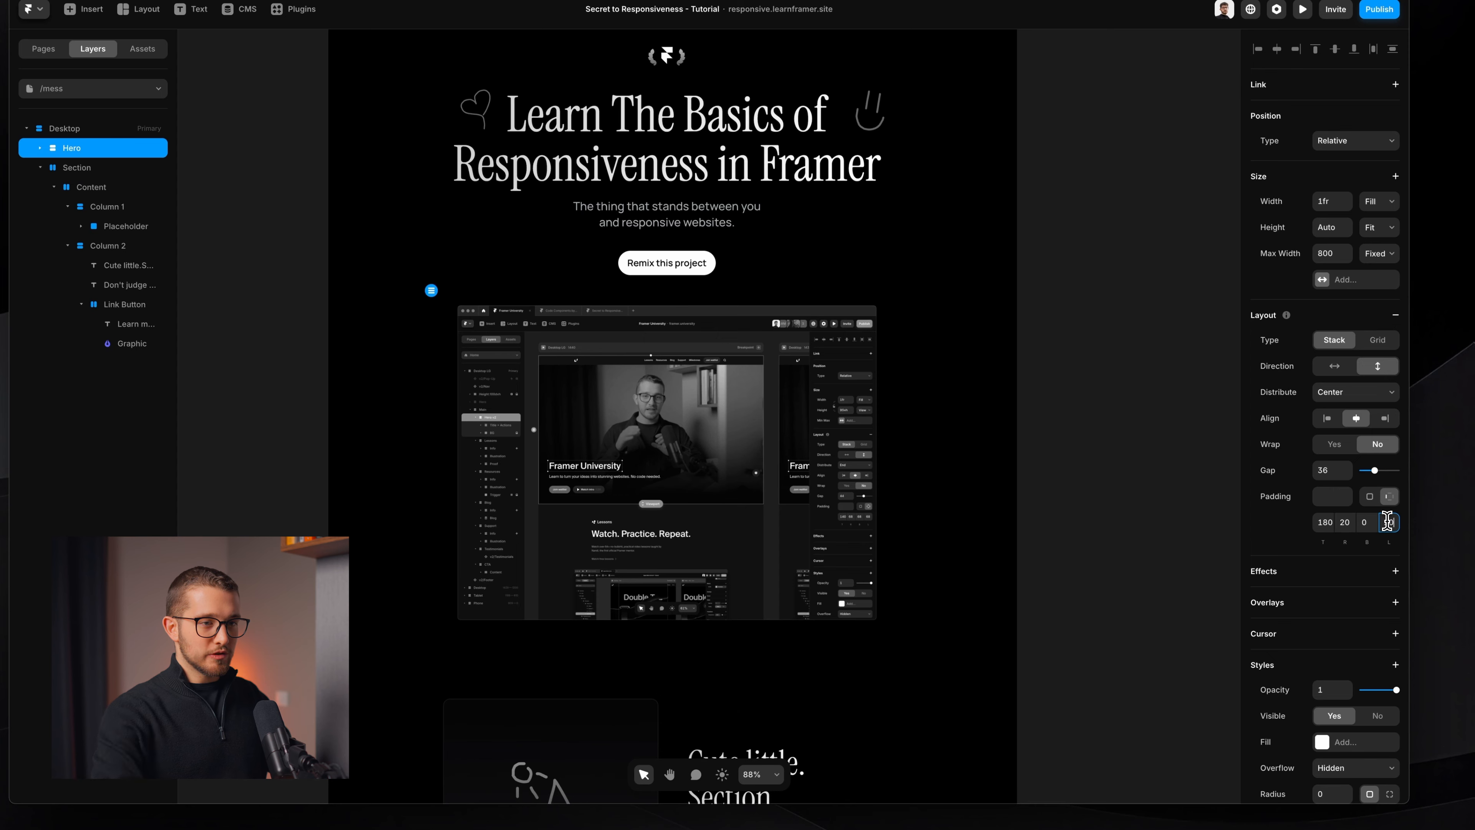
pyautogui.click(1388, 522)
pyautogui.write('20')
pyautogui.press('Return')
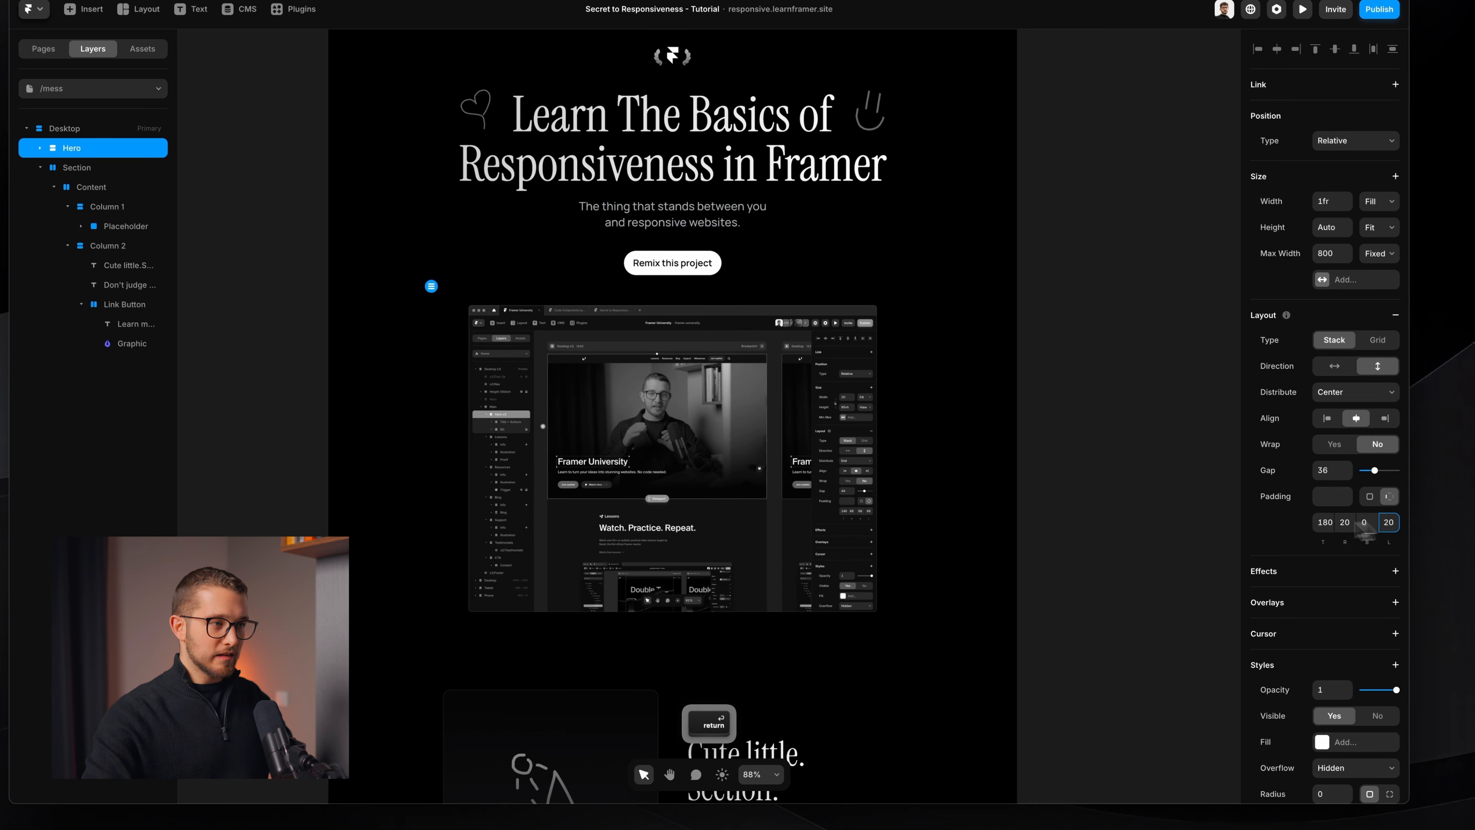
pyautogui.click(1029, 414)
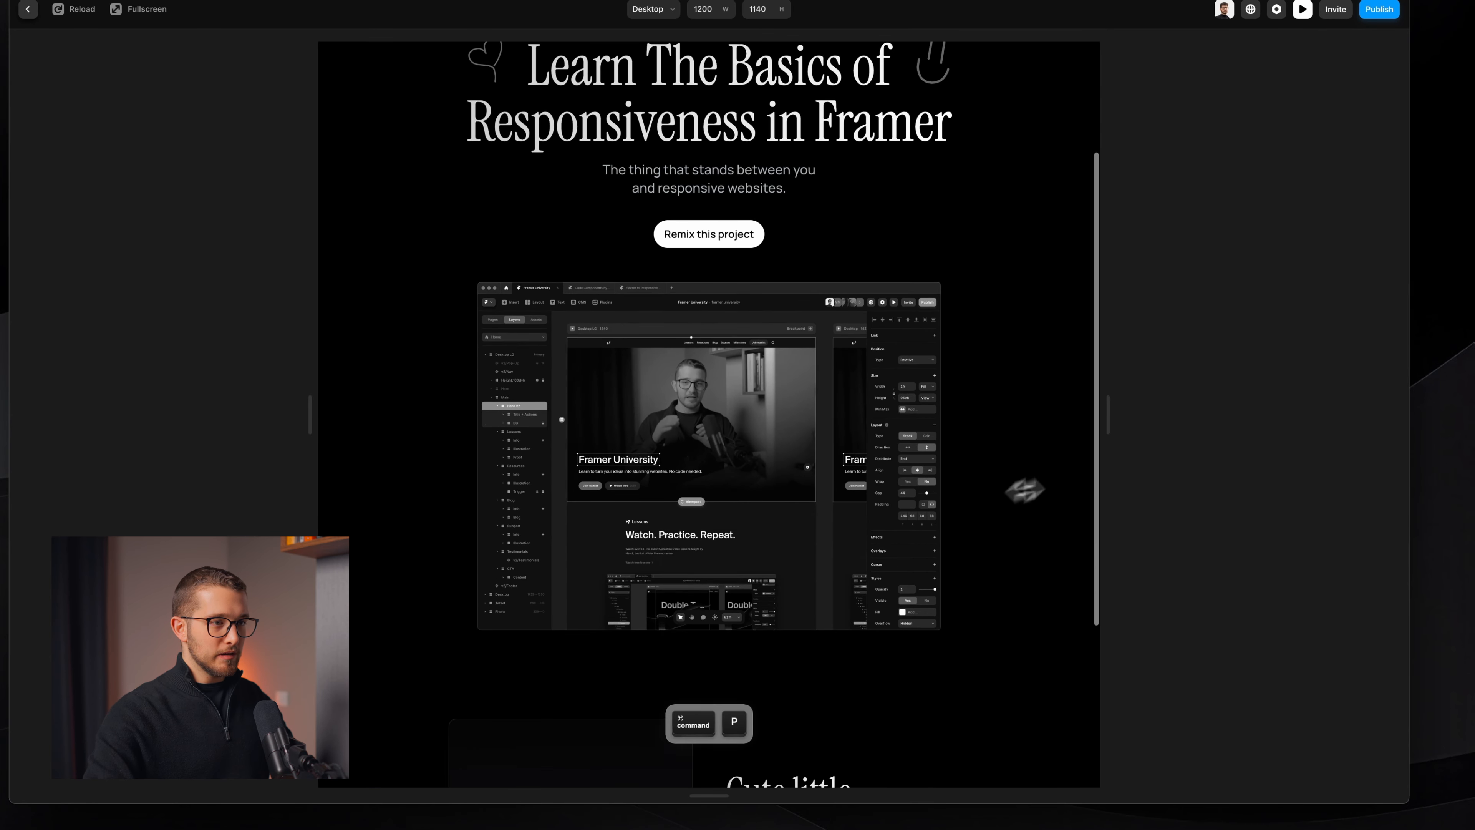
# - Narrow the page preview and check the side padding of the Hero and the Section
pyautogui.moveTo(1111, 440); pyautogui.dragTo(913, 420)
pyautogui.scroll(-5, 888, 434)
pyautogui.press('super+shift+4')
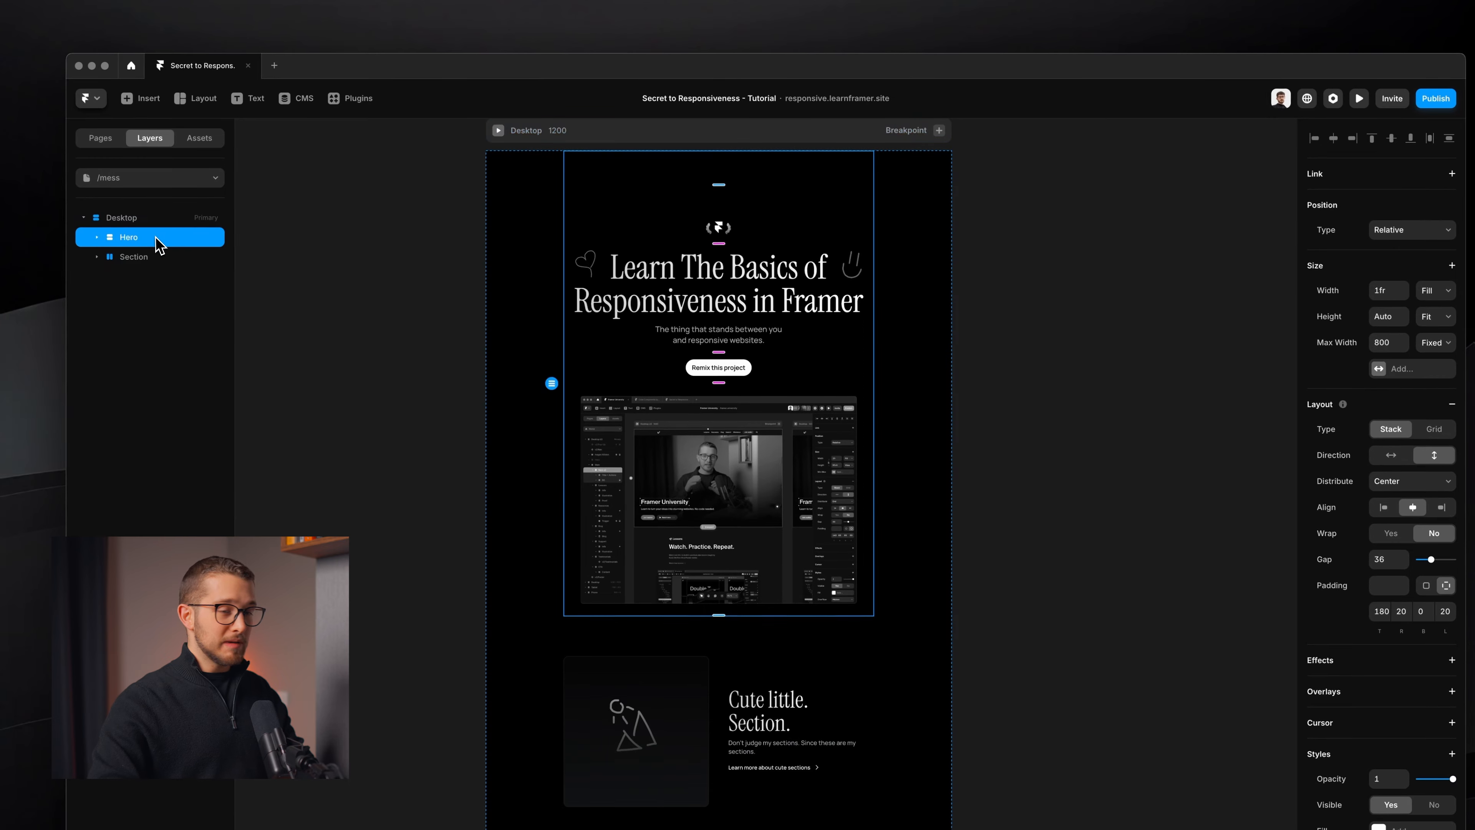
# - Add an accessibility tag to the Hero stack and set it to section
pyautogui.scroll(-5, 1356, 642)
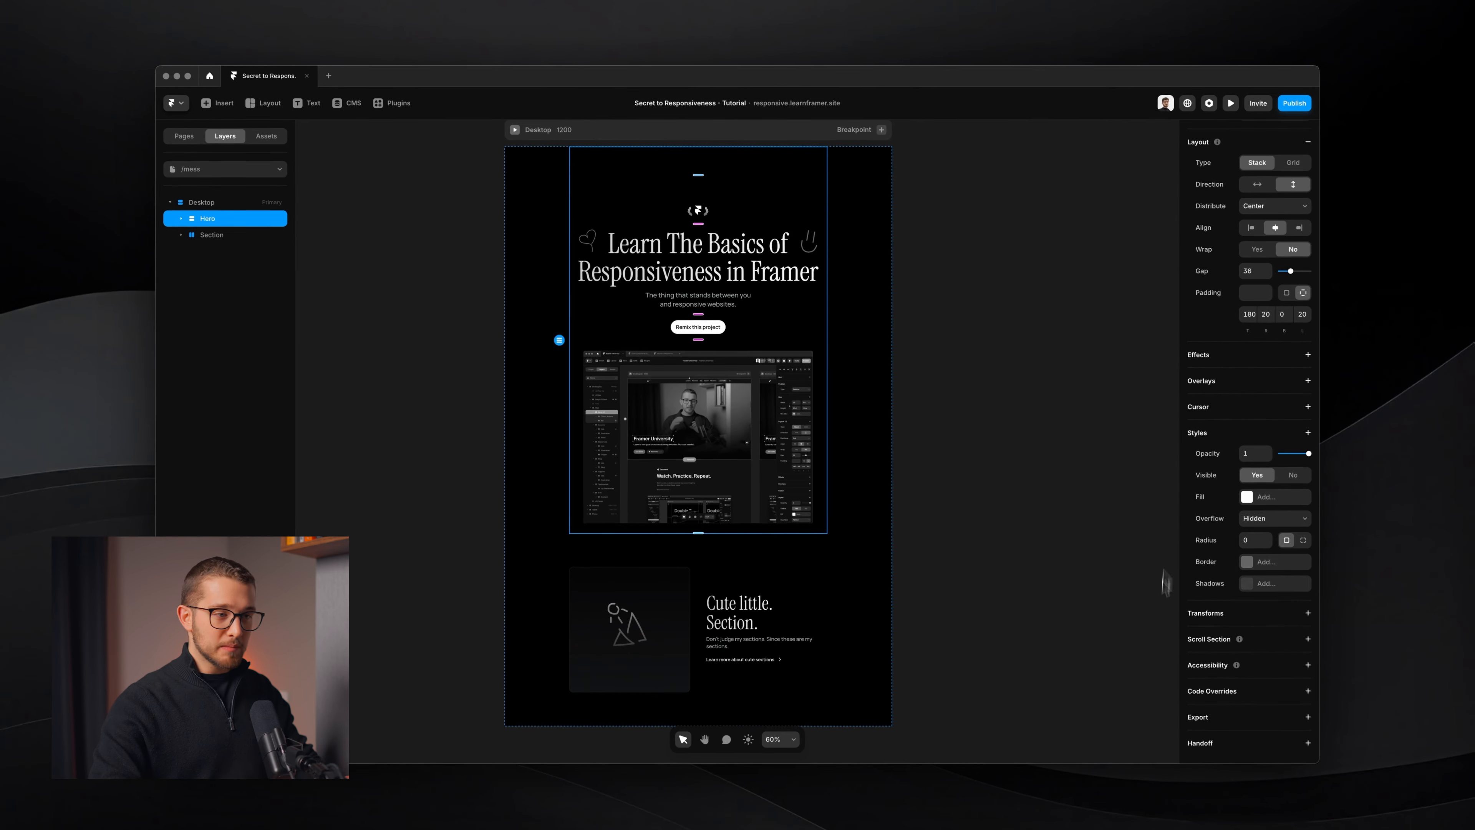
pyautogui.click(1267, 667)
pyautogui.click(1255, 675)
pyautogui.click(1258, 686)
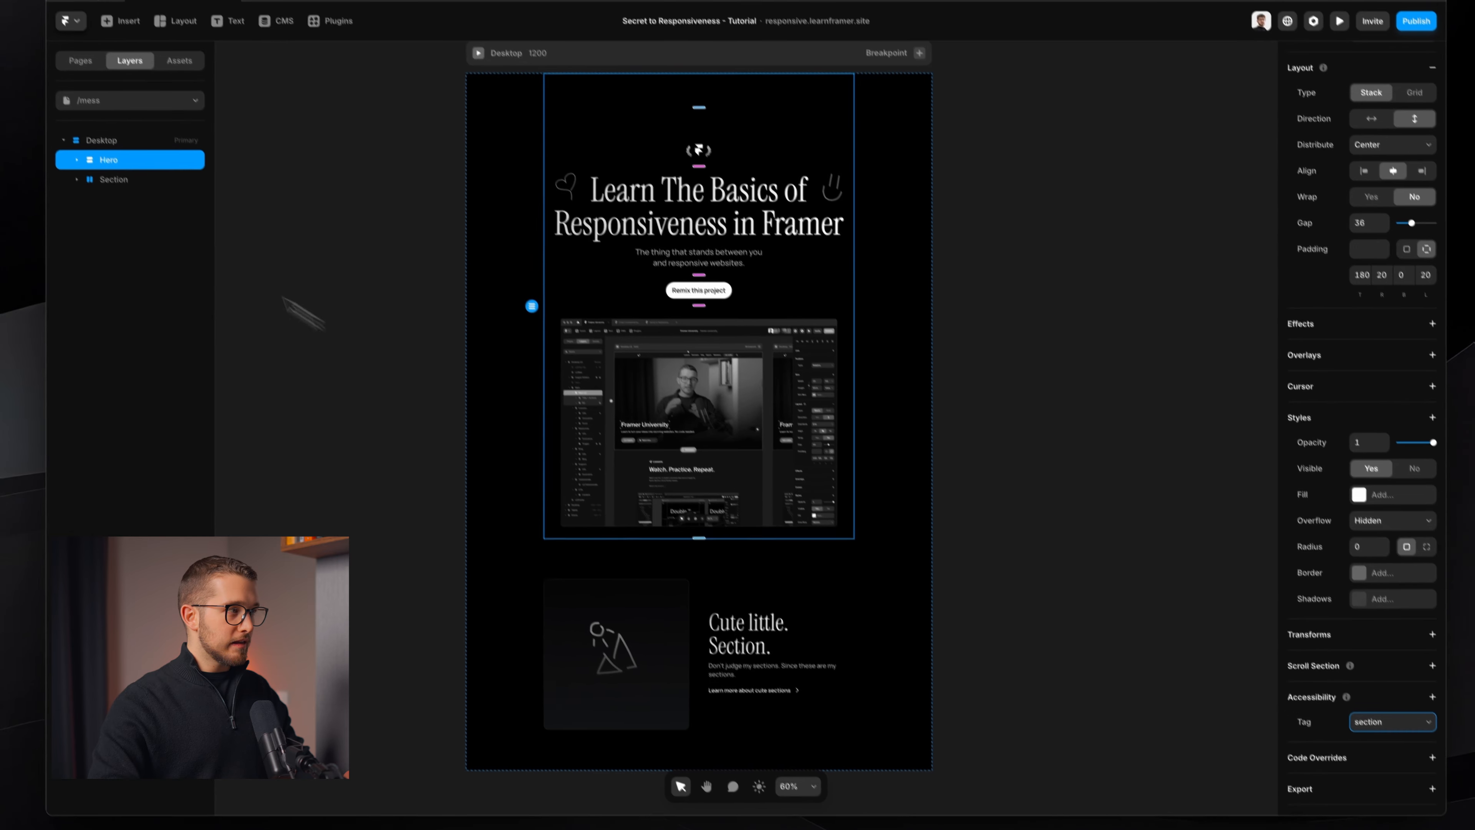
# - Give the Section layer an accessibility tag matching the Hero's
pyautogui.click(77, 127)
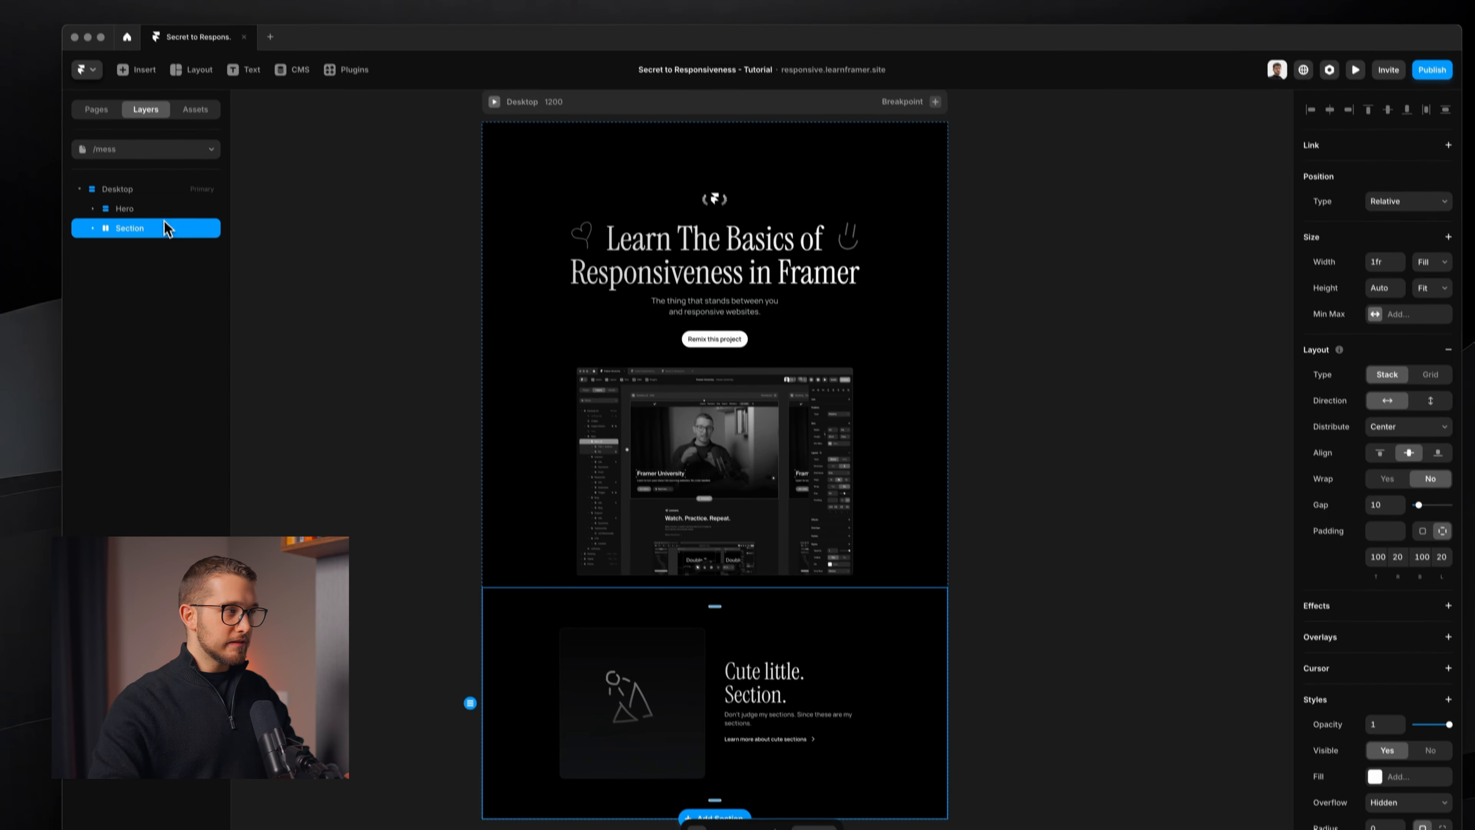
pyautogui.scroll(-5, 1277, 633)
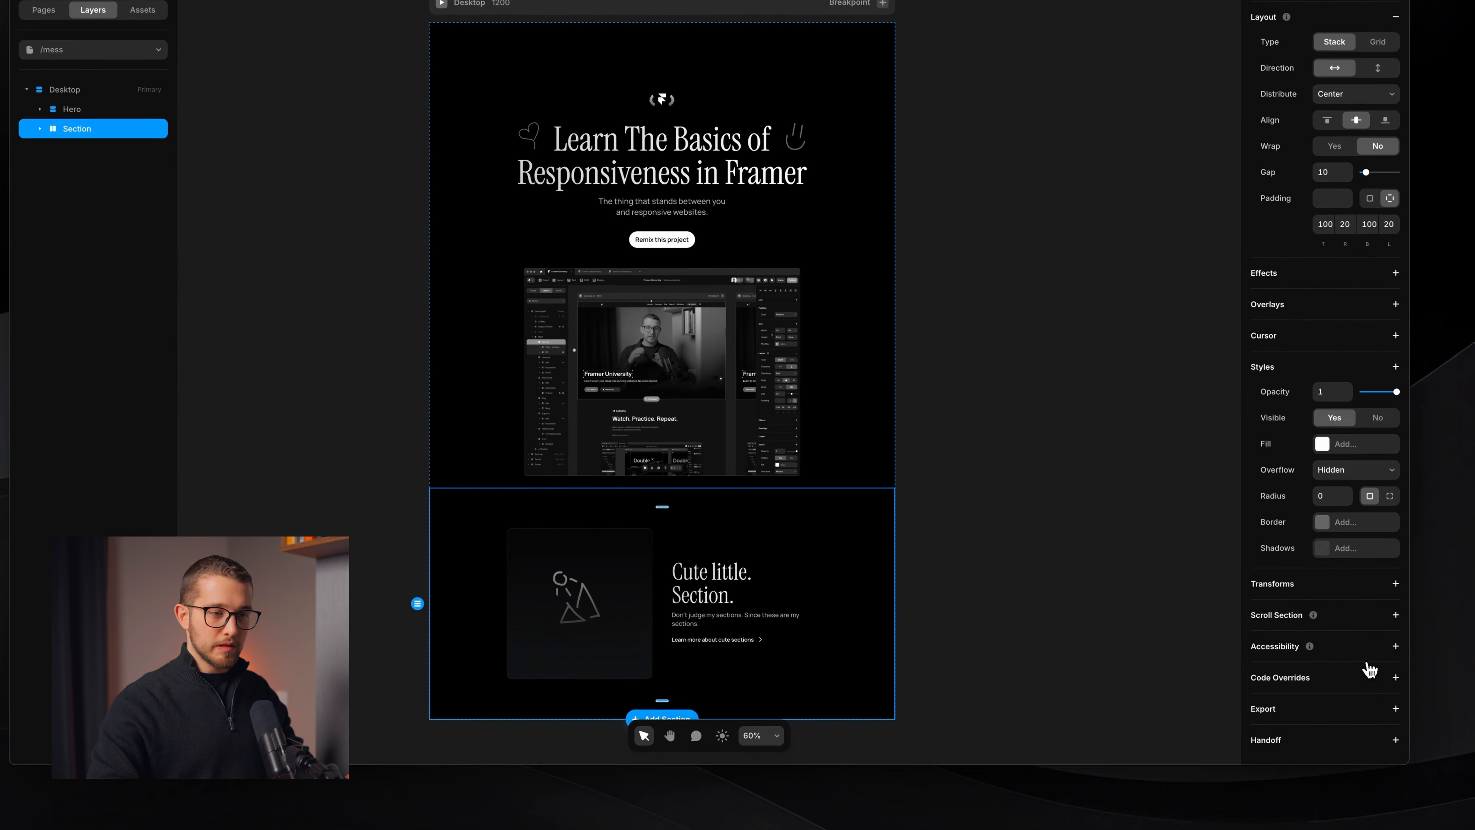
pyautogui.click(1368, 655)
pyautogui.click(1351, 671)
pyautogui.click(1352, 675)
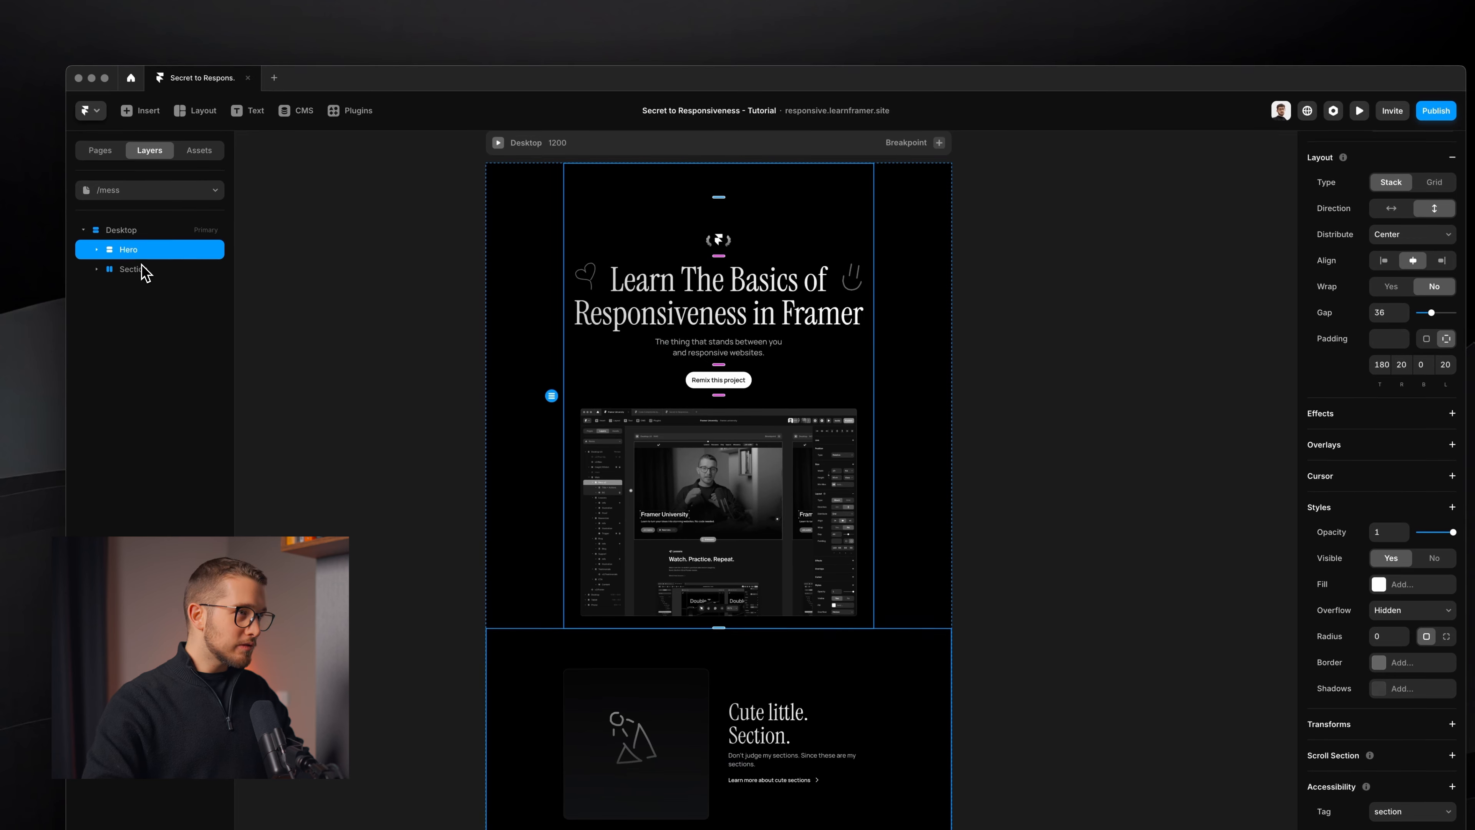
# - Wrap the Hero and the Section together in a new stack and rename it Main
pyautogui.keyDown('shift'); pyautogui.click(148, 273); pyautogui.keyUp('shift')
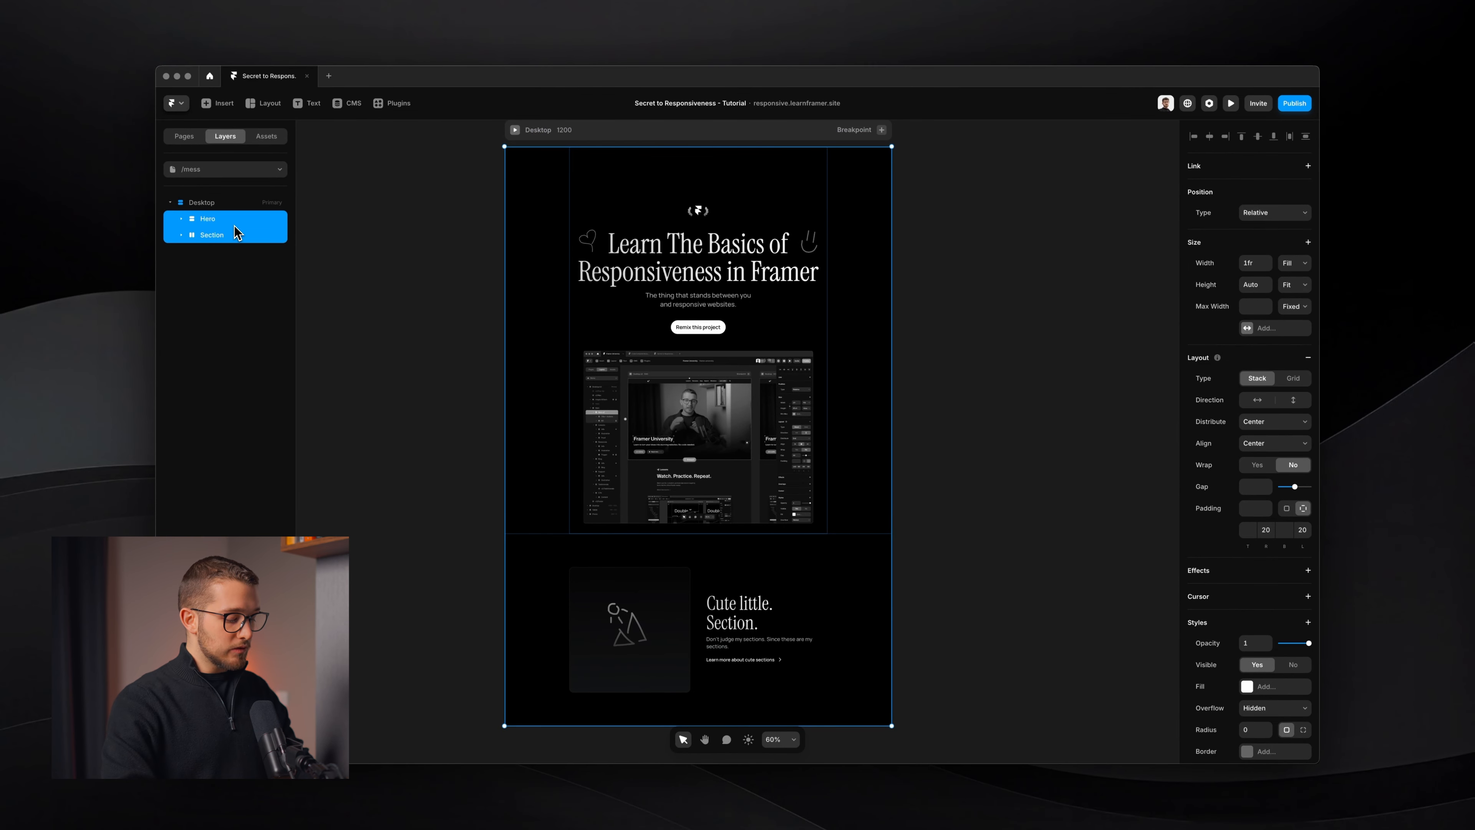
pyautogui.press('alt+super+Return')
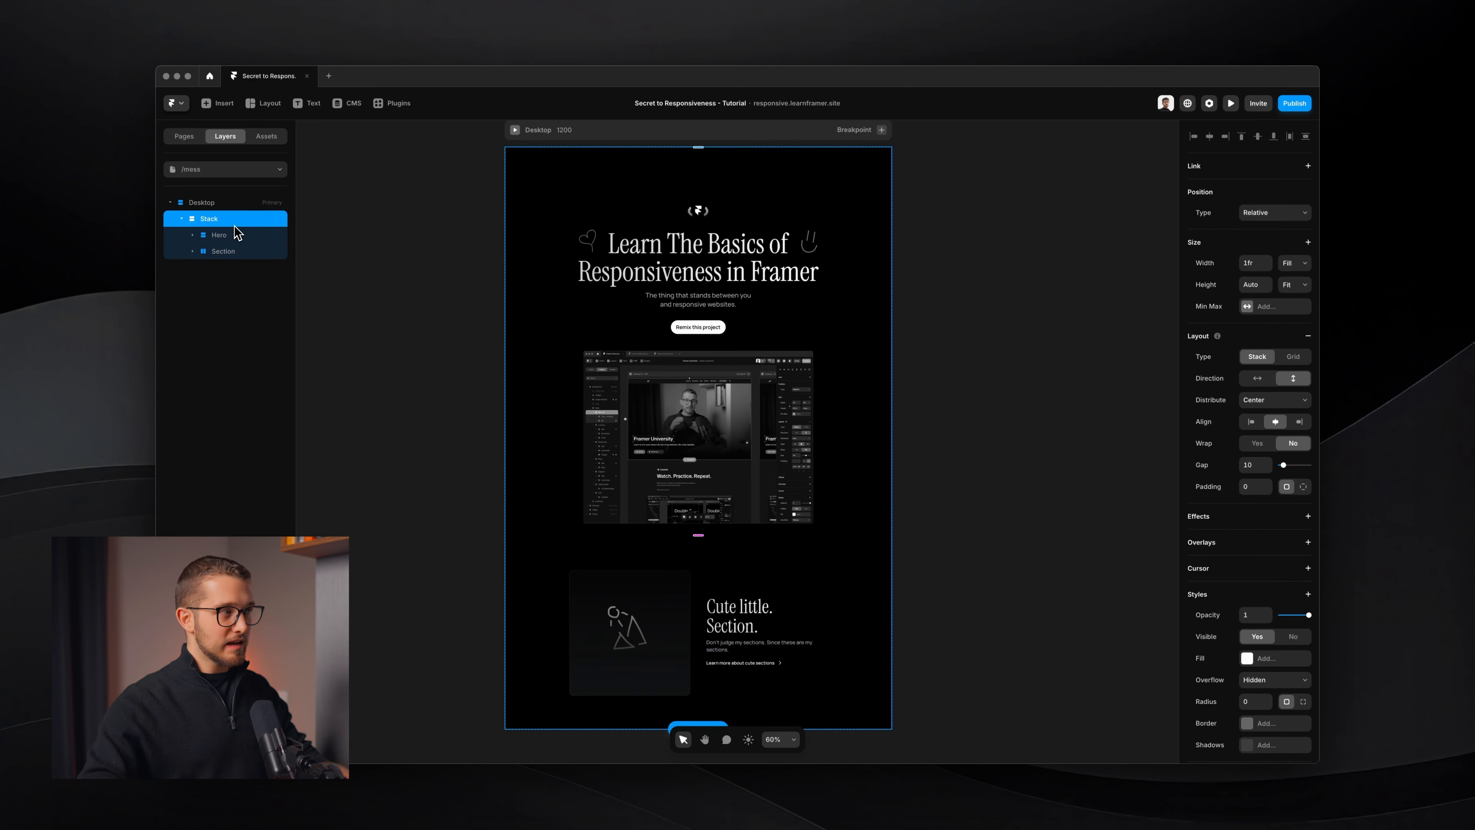
pyautogui.click(230, 234)
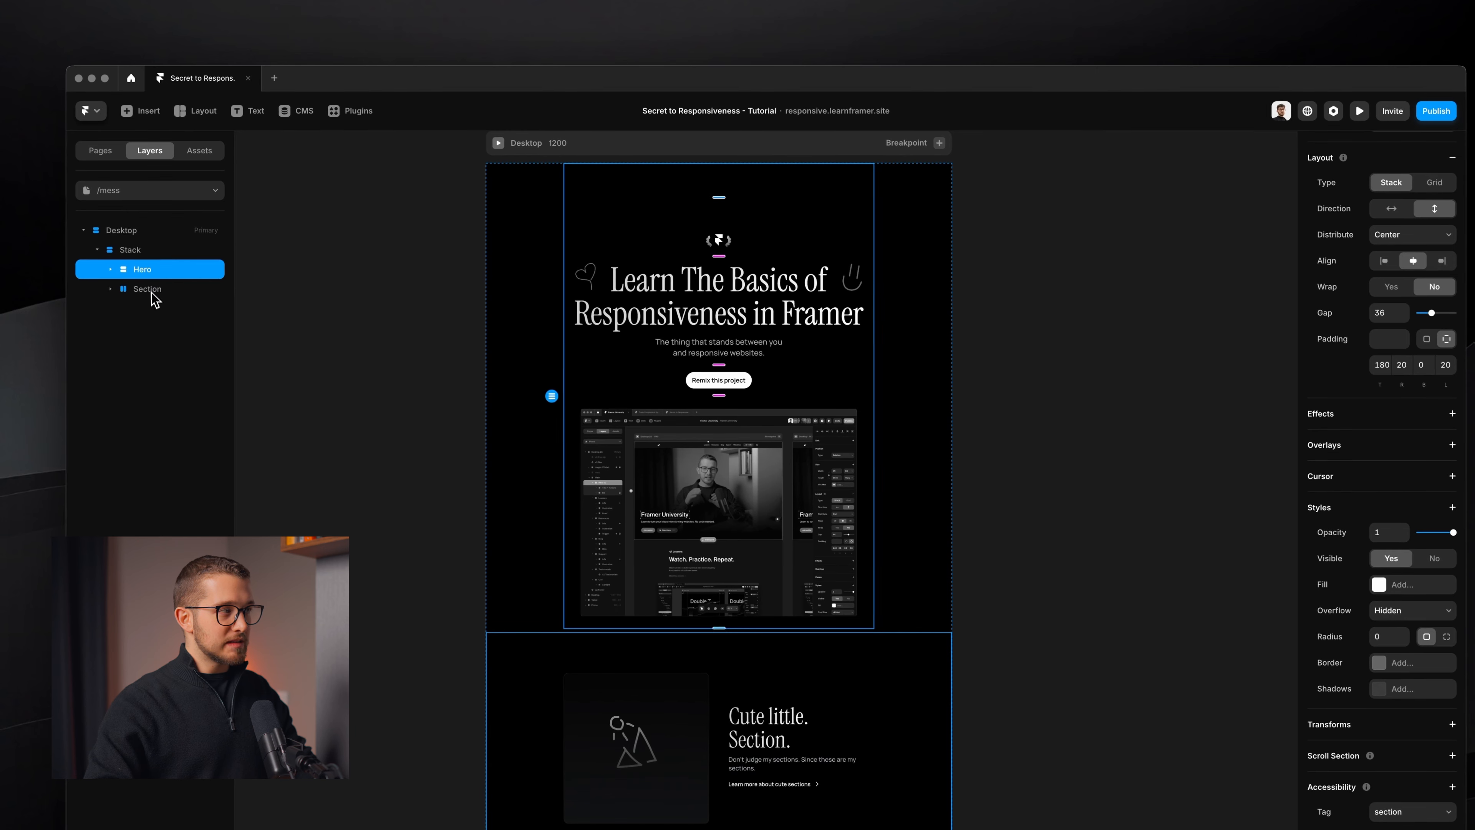
pyautogui.click(159, 256)
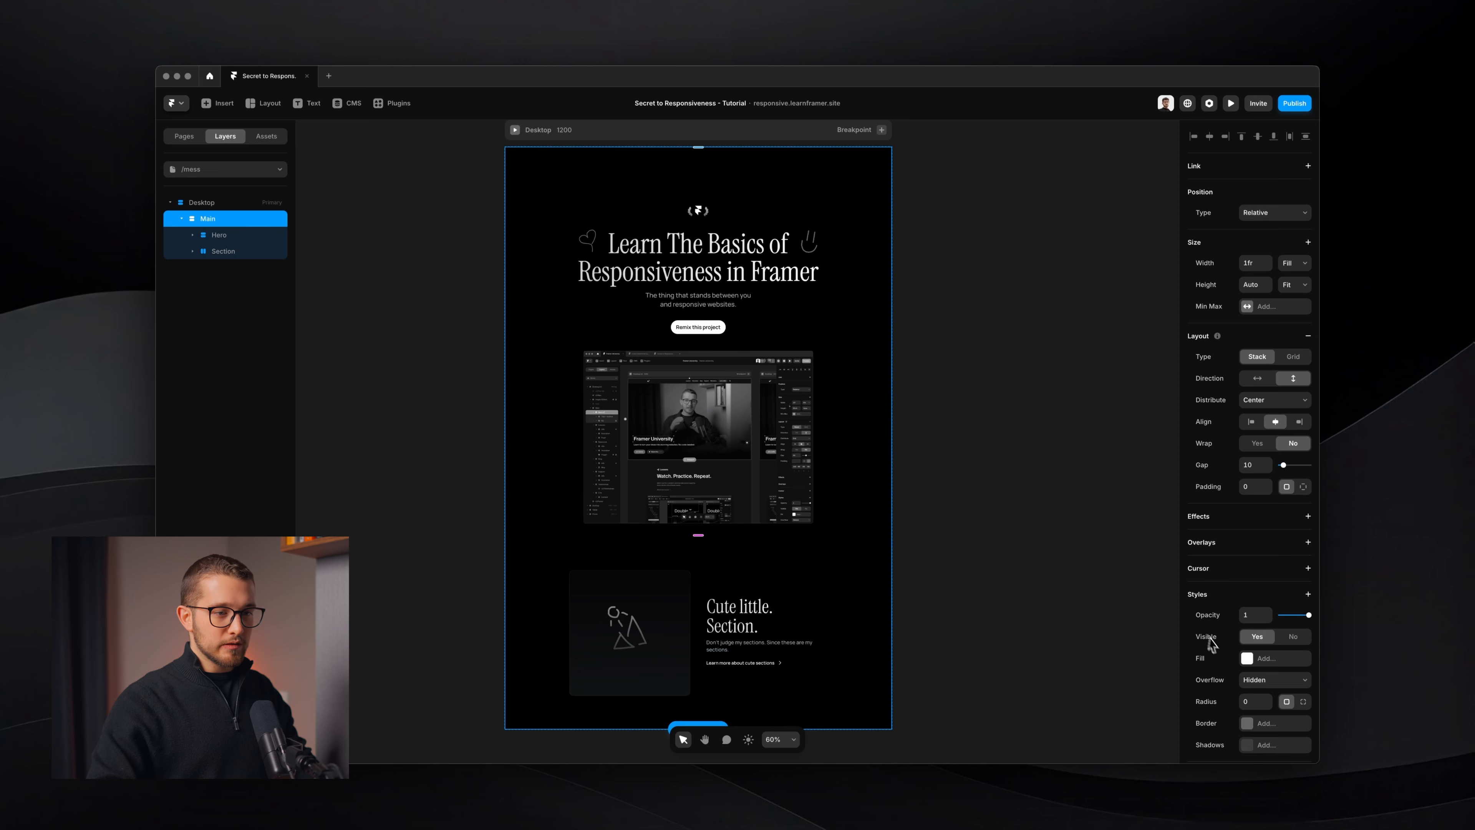
# - Add an accessibility tag to the Main stack and set it to main
pyautogui.click(1277, 668)
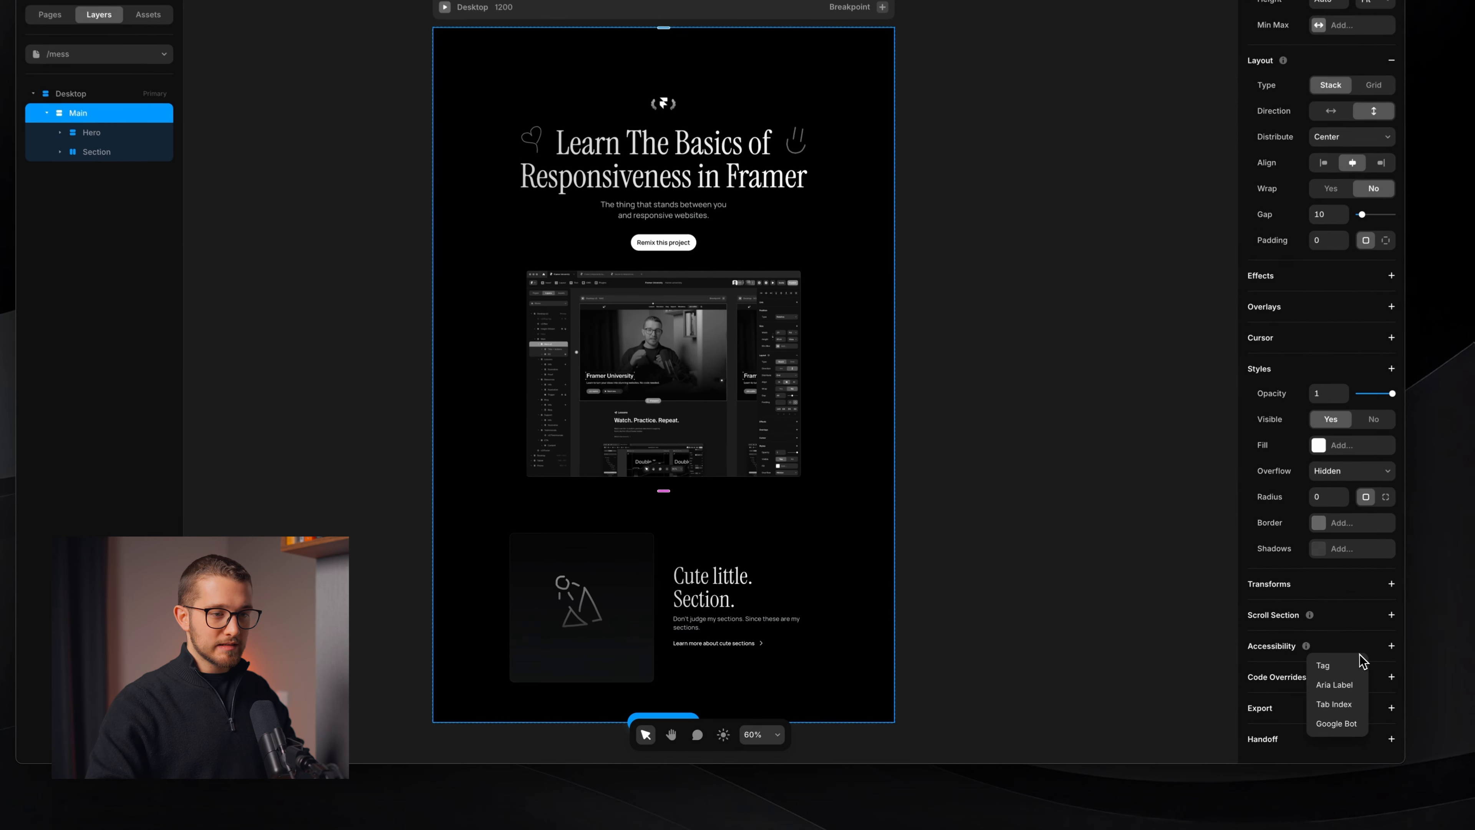
pyautogui.click(1273, 682)
pyautogui.click(1264, 686)
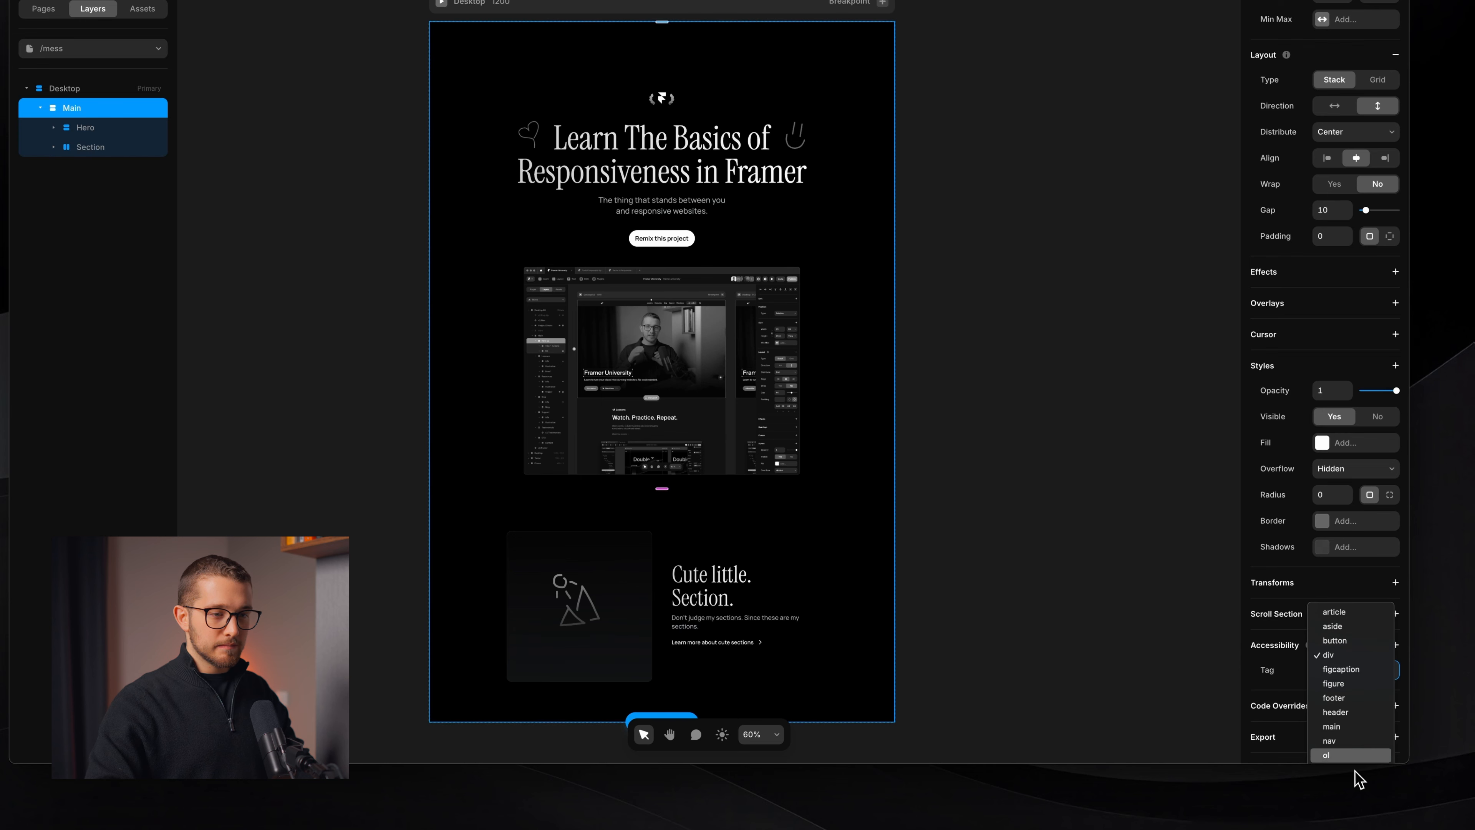
pyautogui.click(1352, 727)
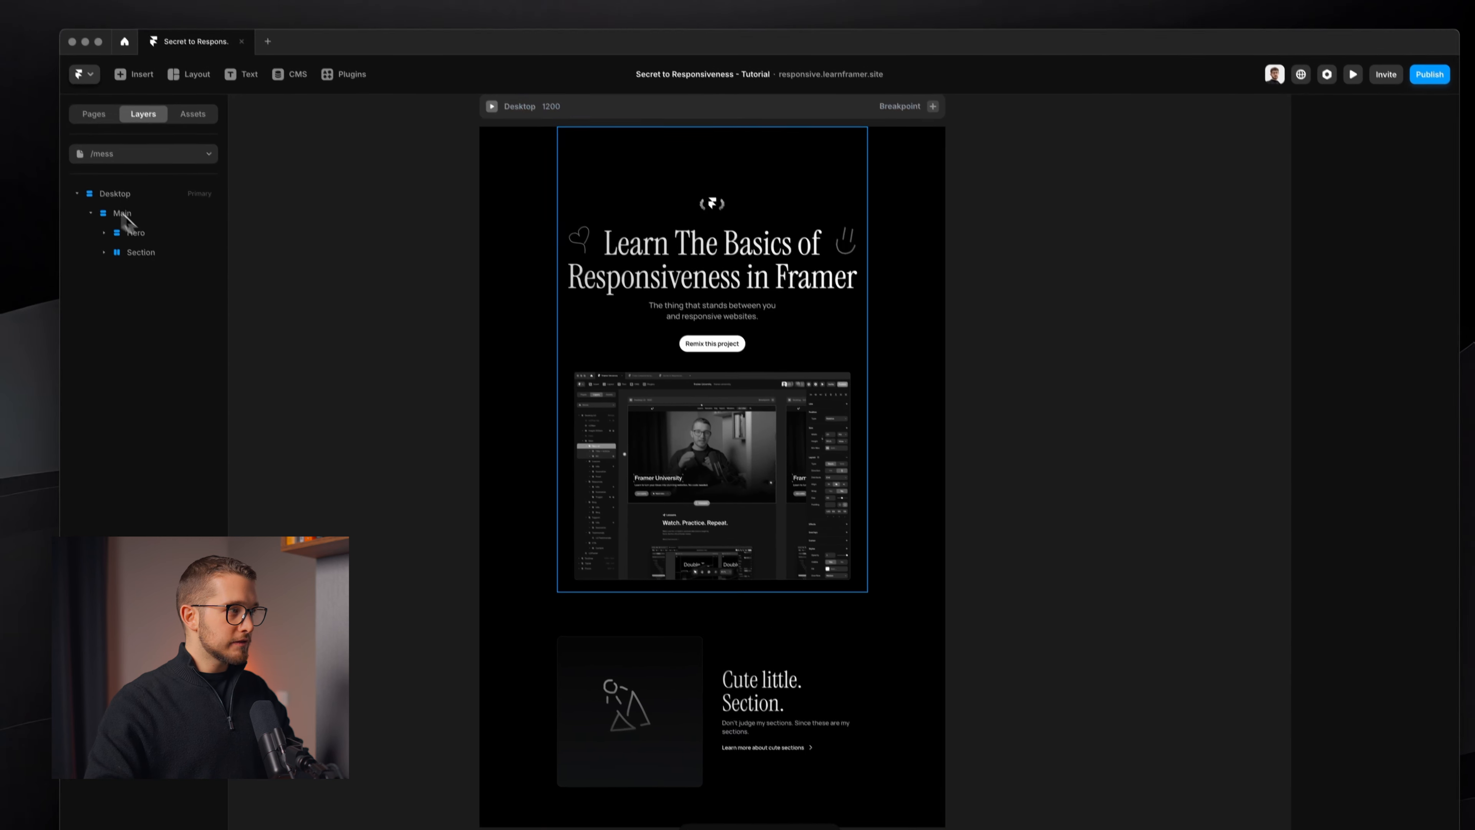
# - Remove the spacing between the sections in the Main stack by setting its gap to 0
pyautogui.click(109, 151)
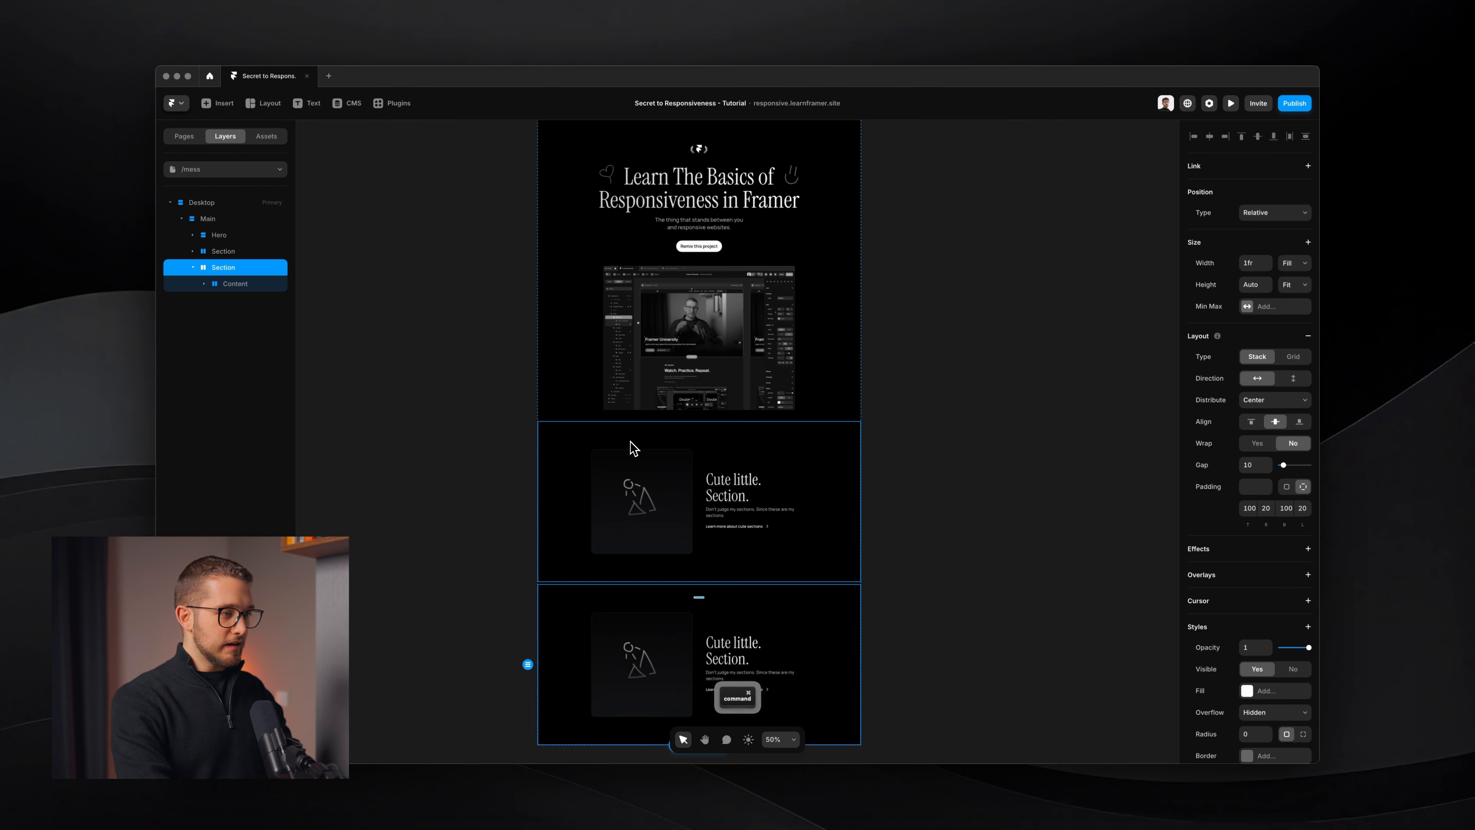
pyautogui.press('super+z')
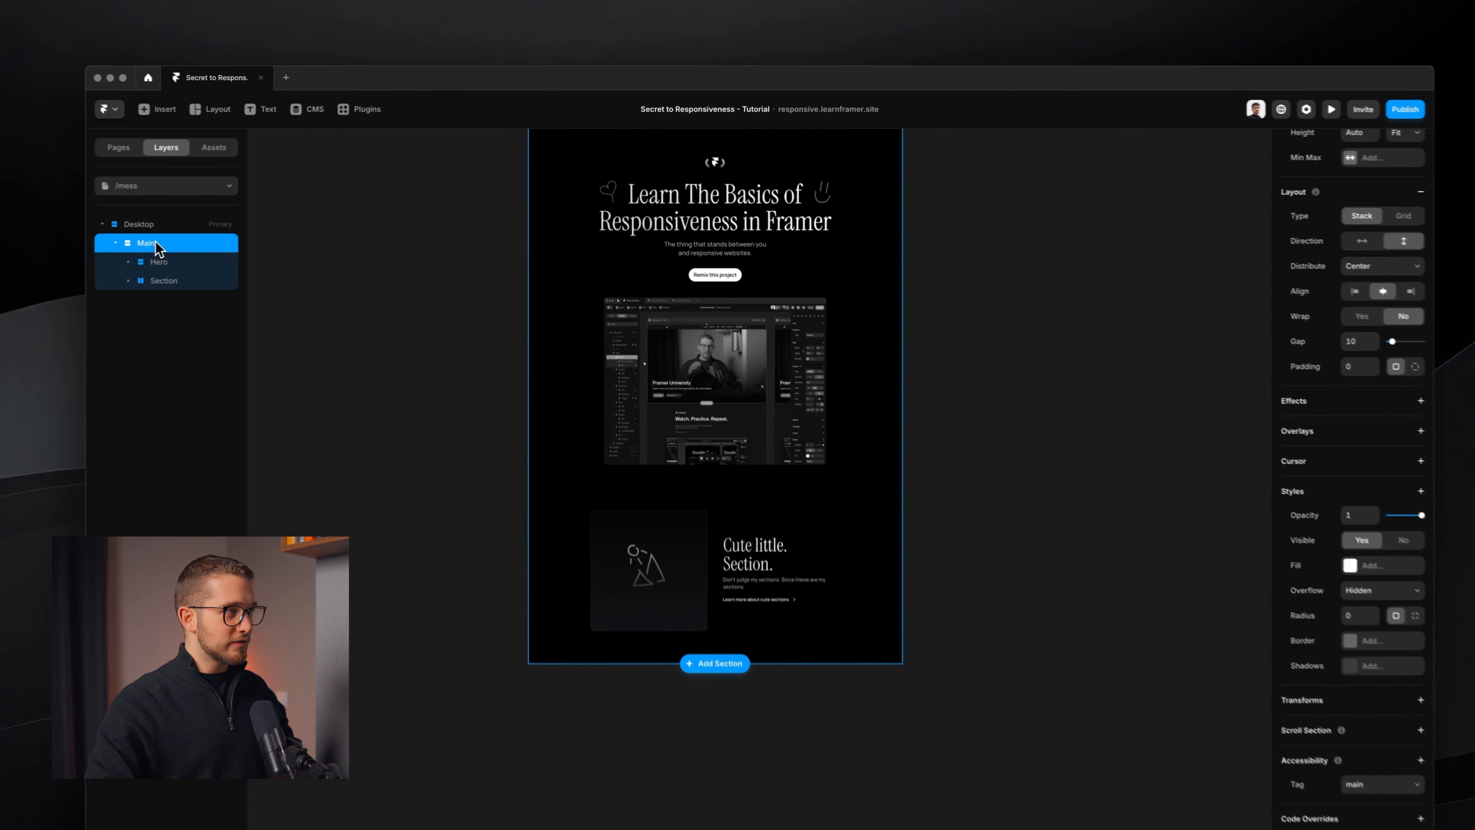
pyautogui.click(1249, 307)
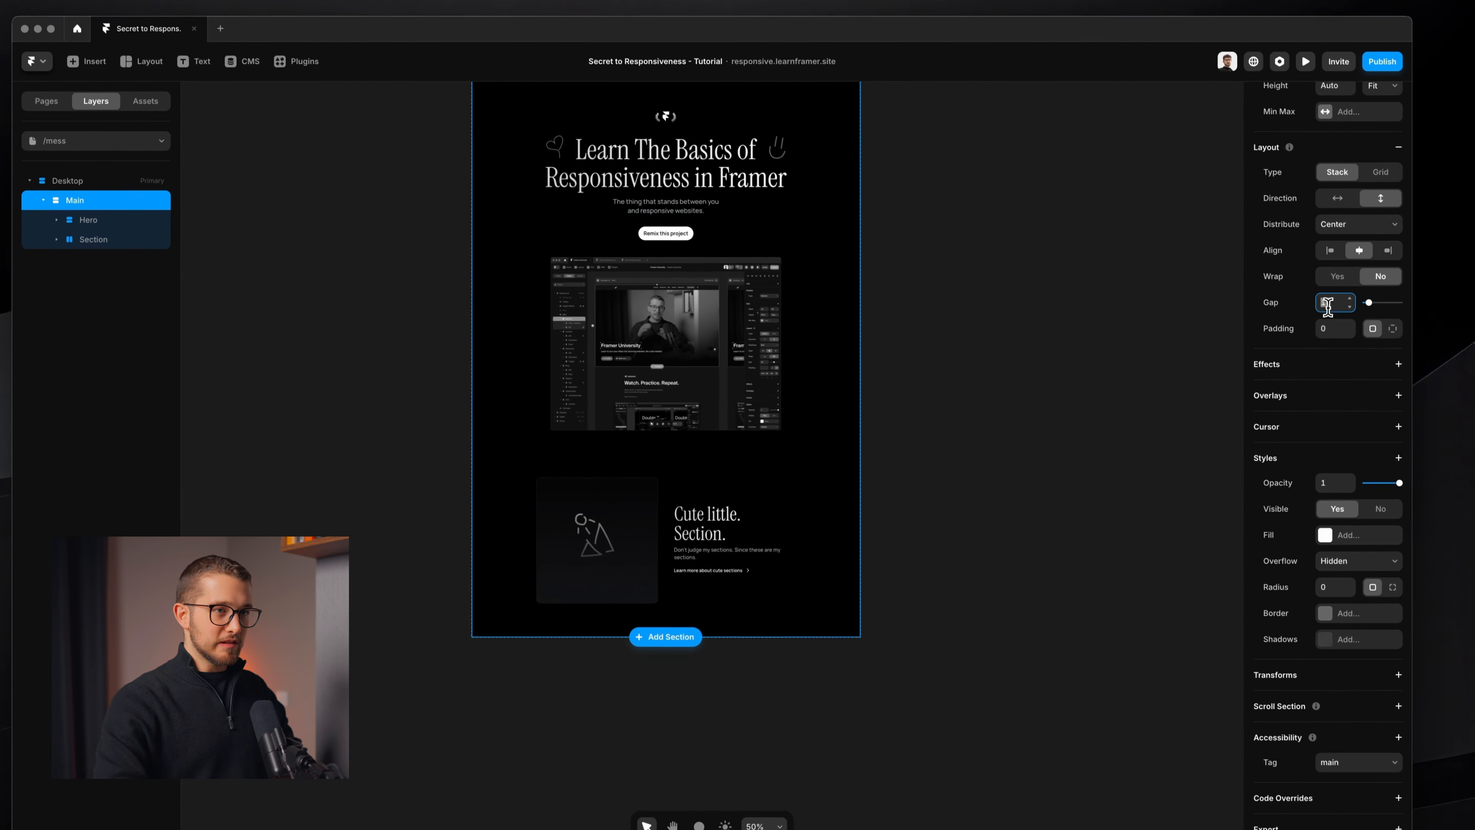
pyautogui.write('0')
pyautogui.press('Return')
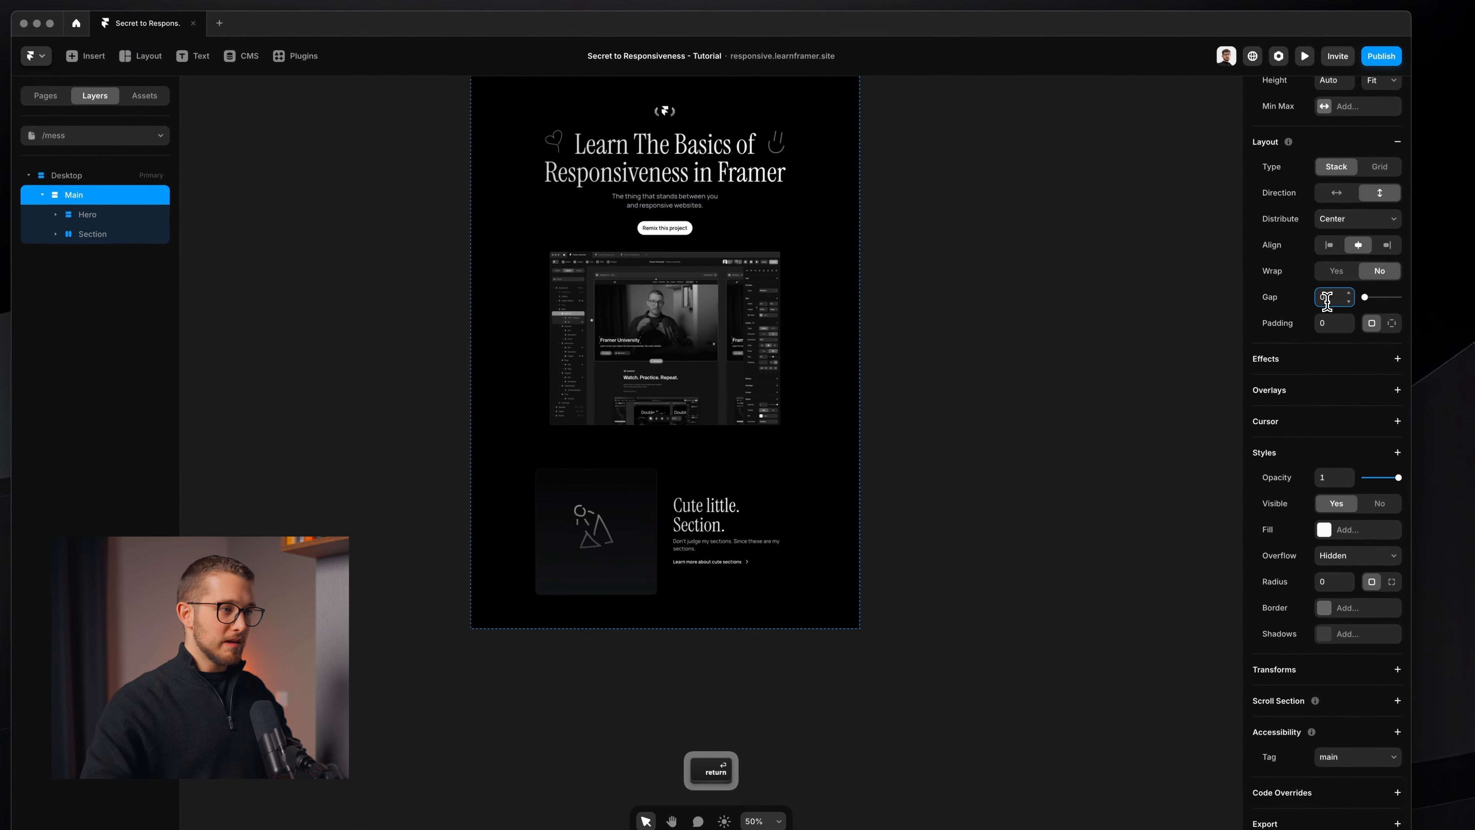
pyautogui.scroll(2, 839, 457)
pyautogui.scroll(1, 753, 460)
pyautogui.scroll(1, 755, 464)
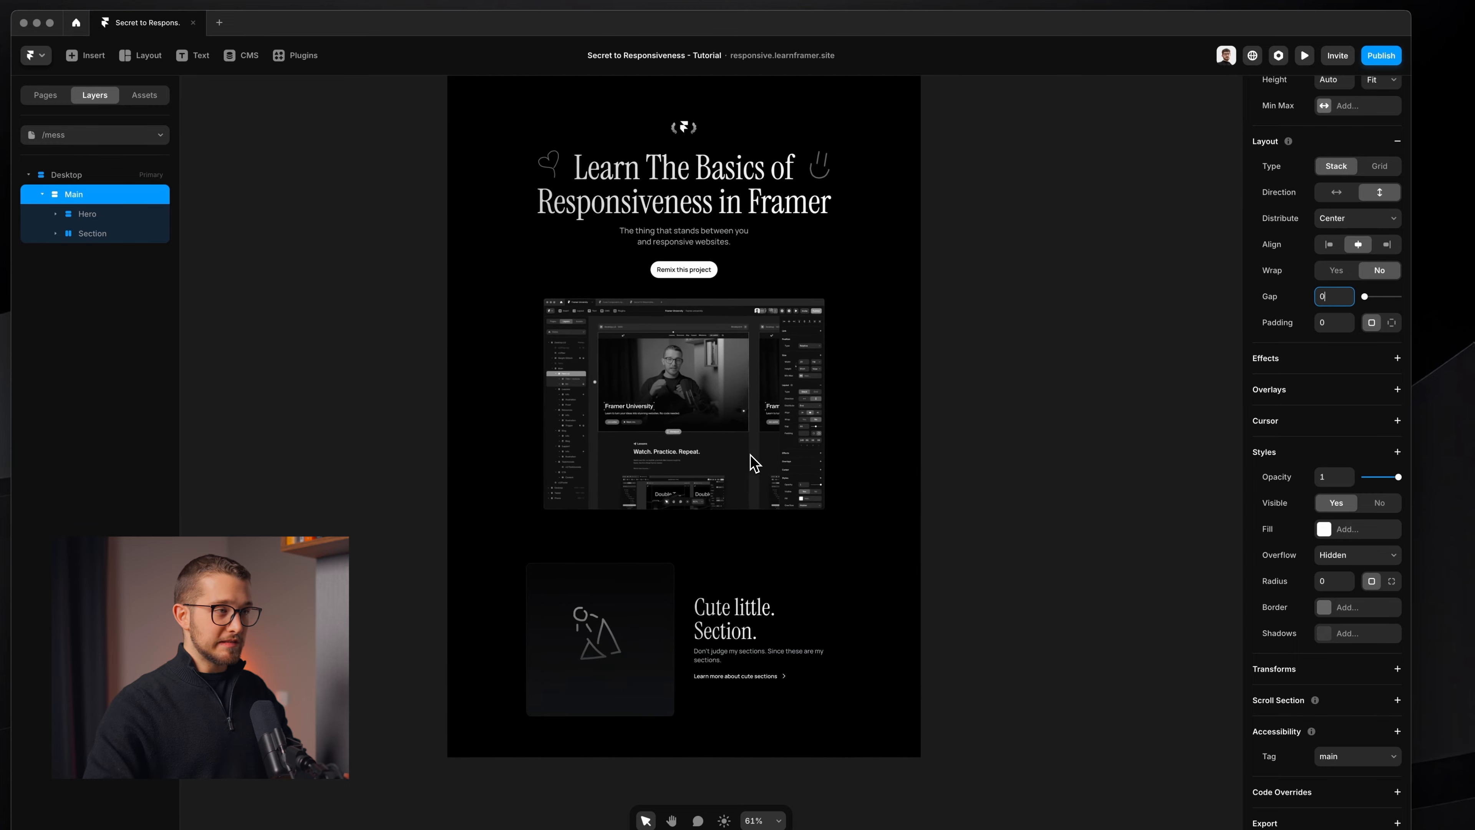
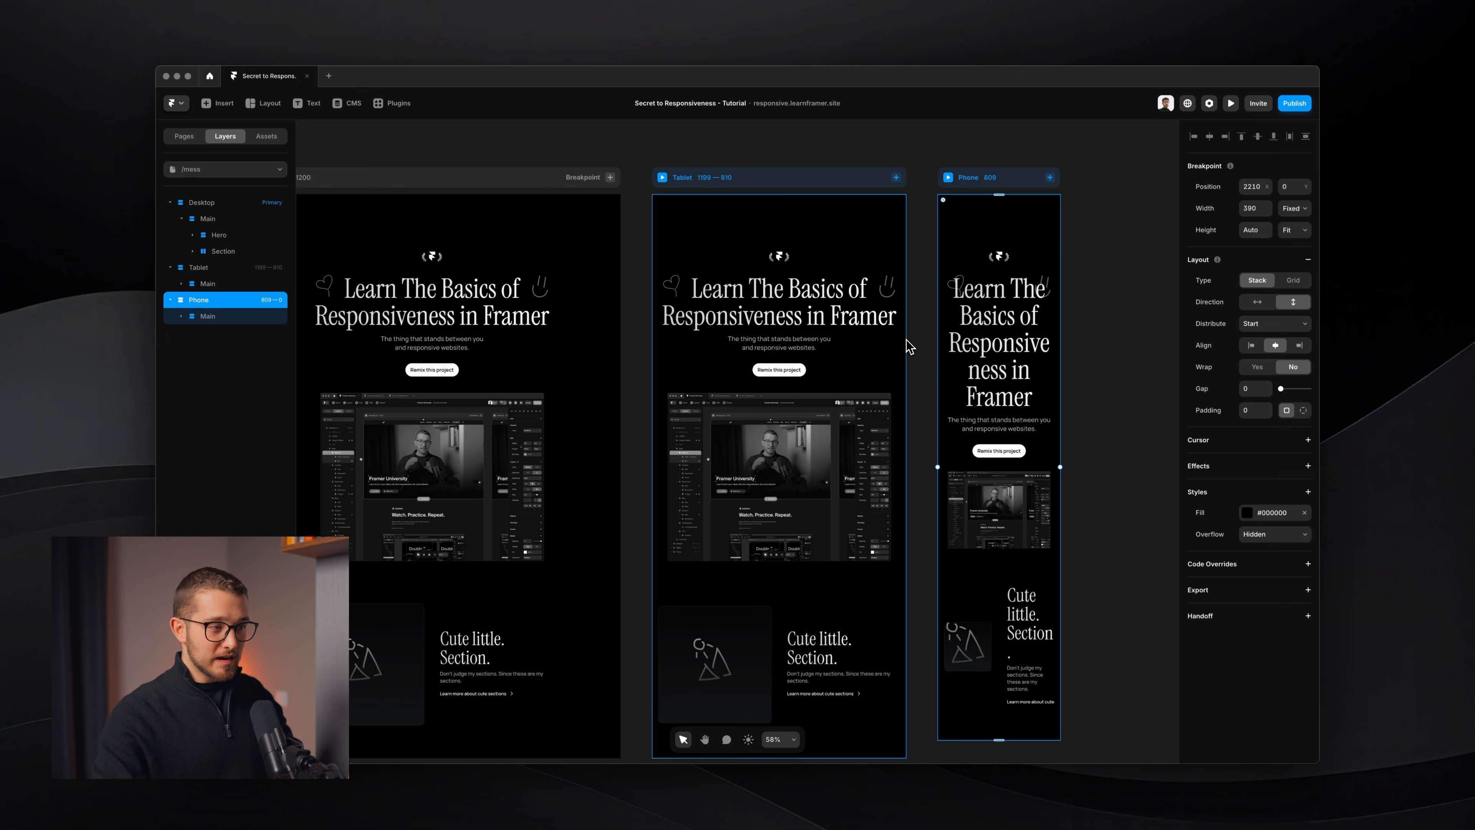
# - Examine how the Hero and the Section adapt on the Tablet and Phone breakpoints
pyautogui.scroll(3, 909, 346)
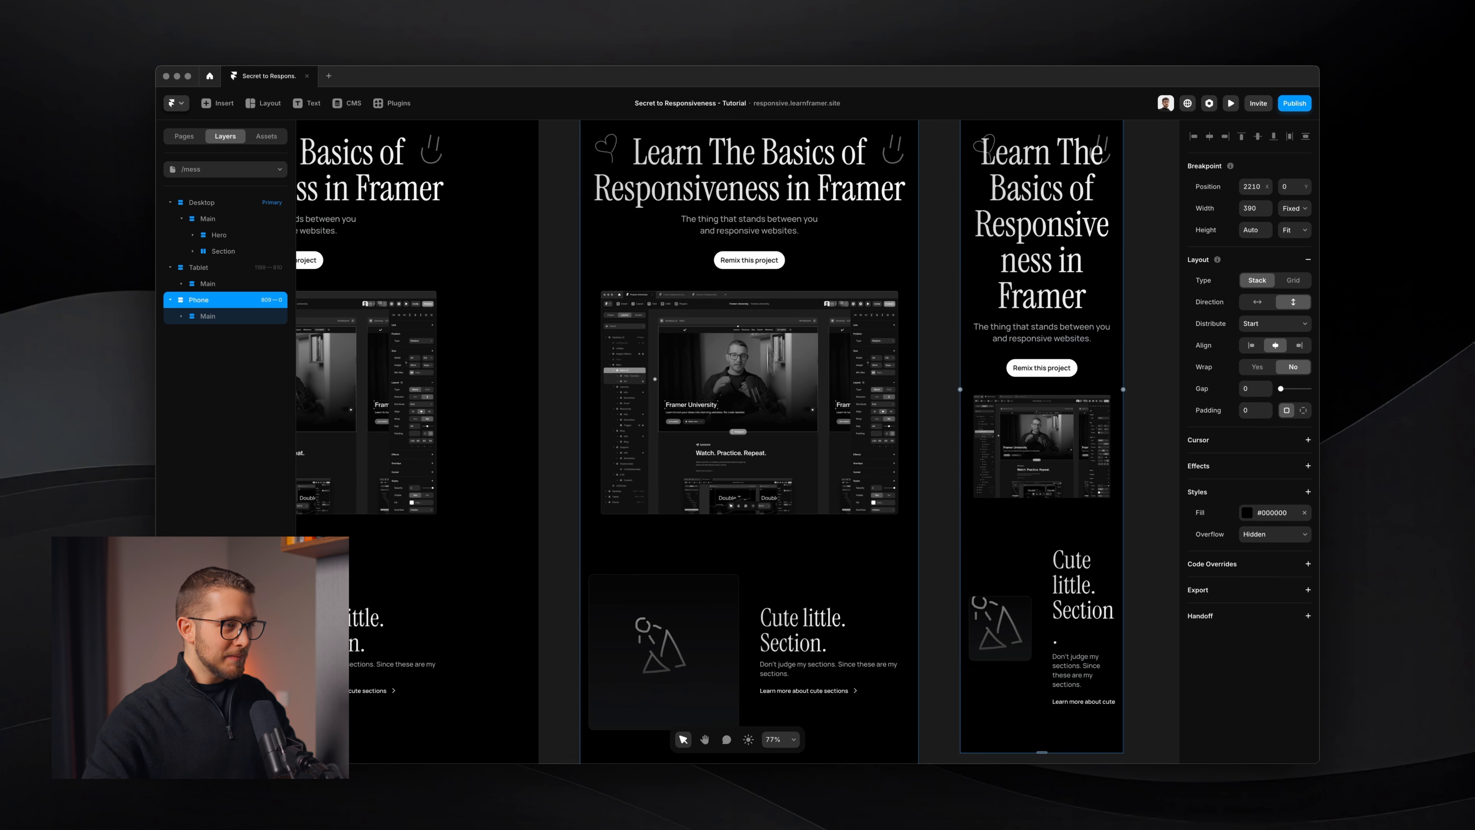
pyautogui.scroll(-2, 755, 520)
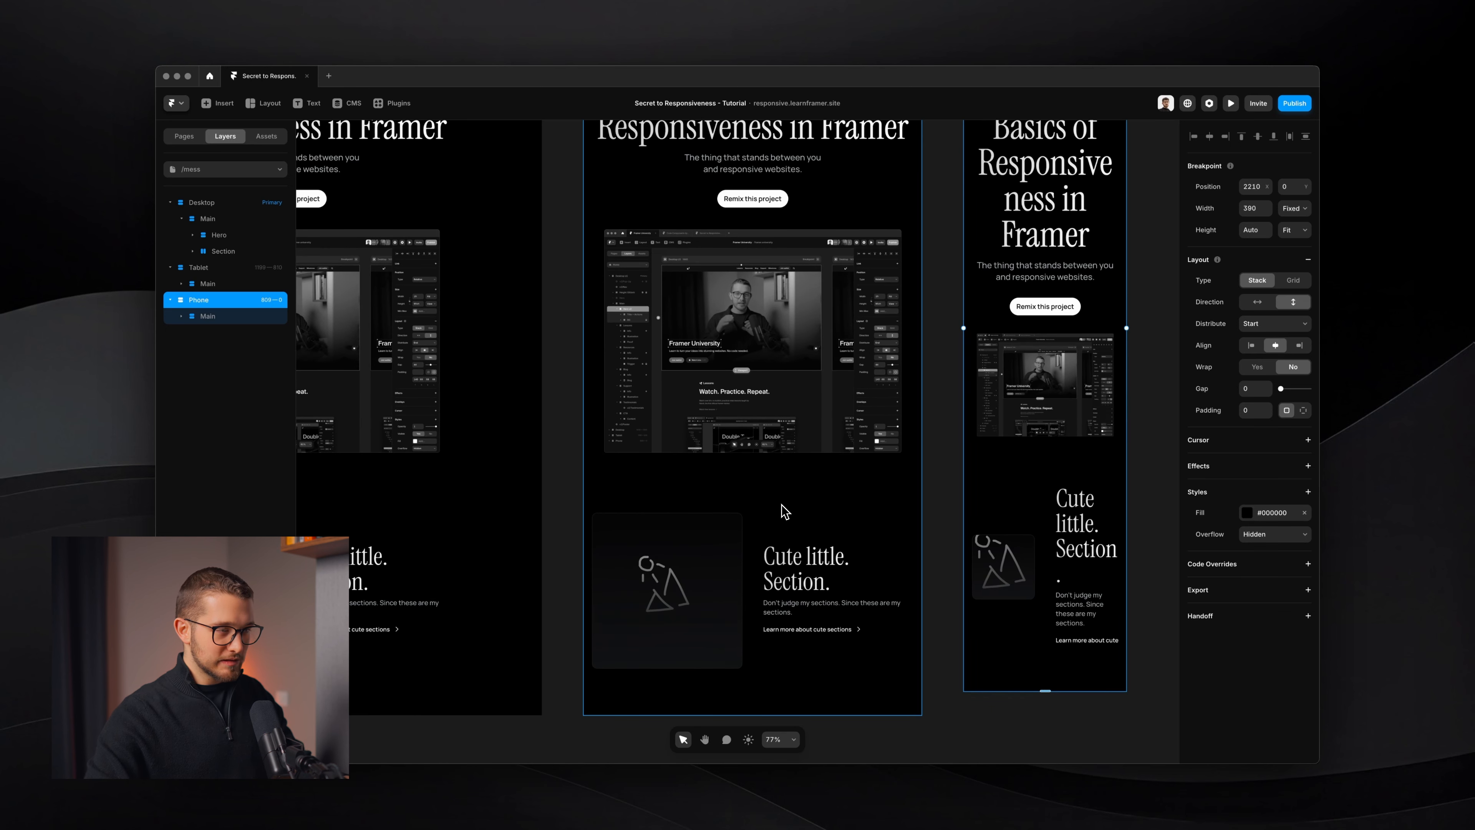
pyautogui.scroll(5, 785, 511)
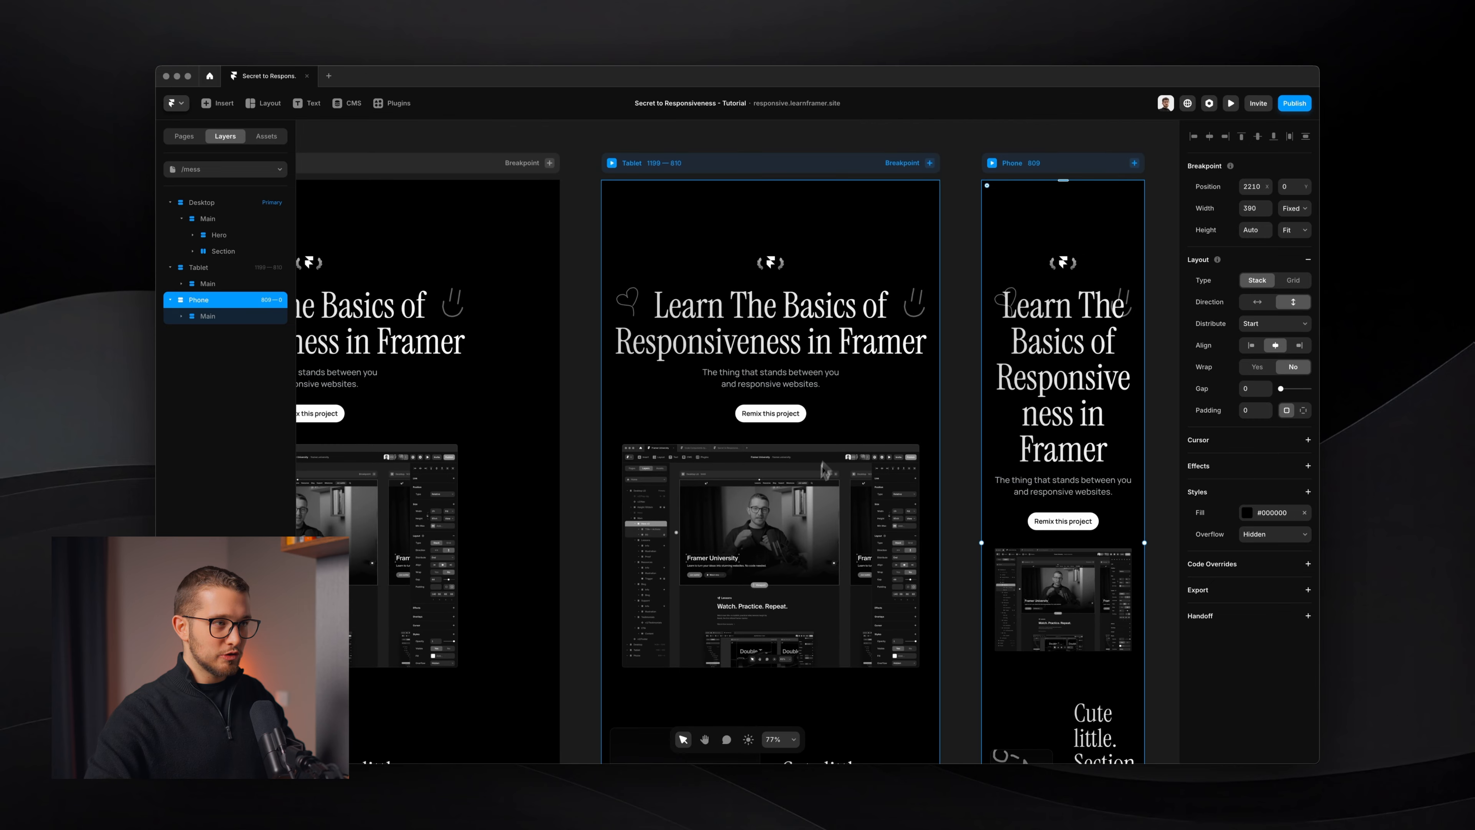
pyautogui.scroll(5, 819, 412)
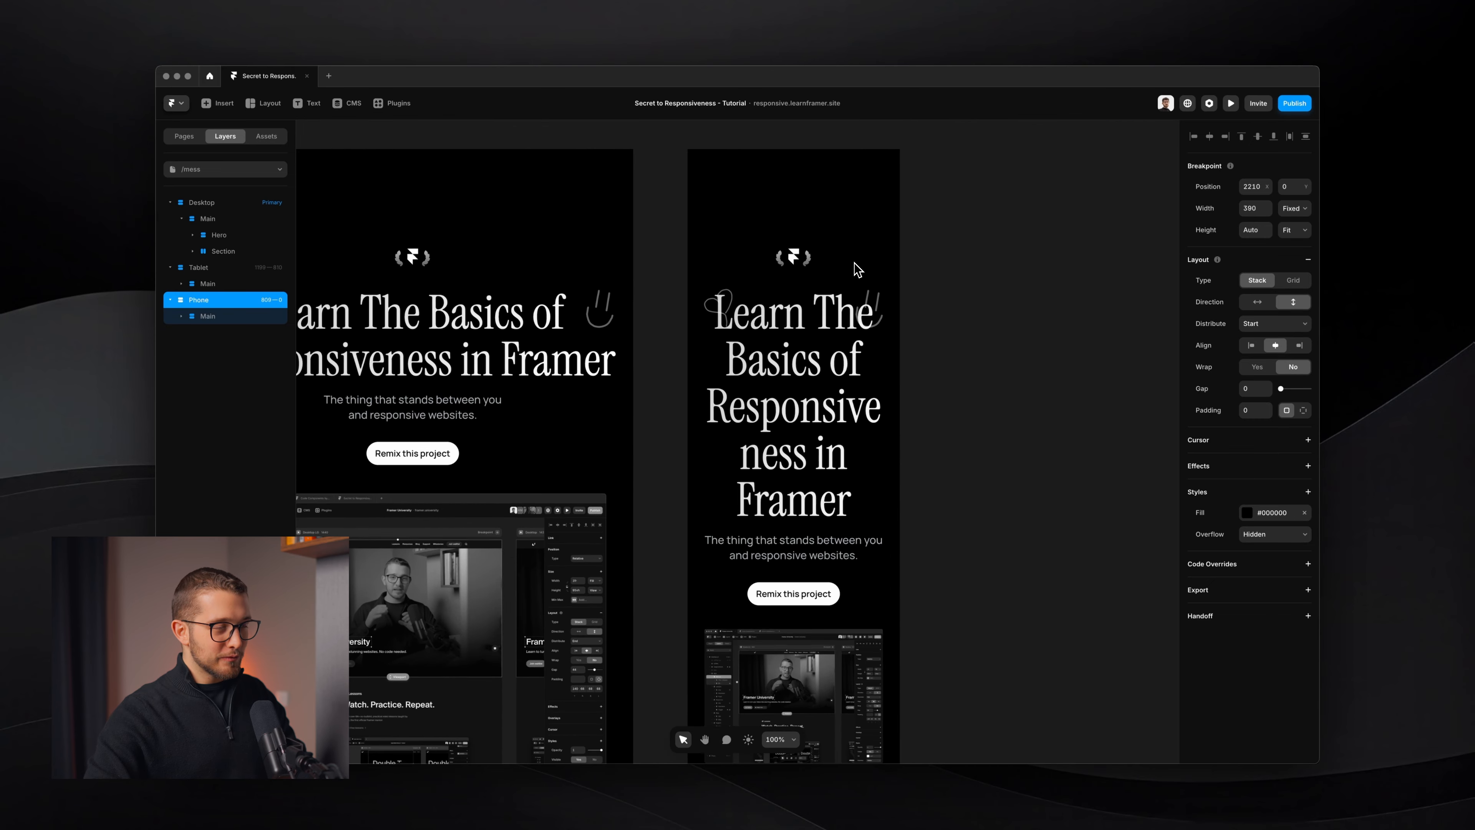
pyautogui.scroll(-10, 820, 303)
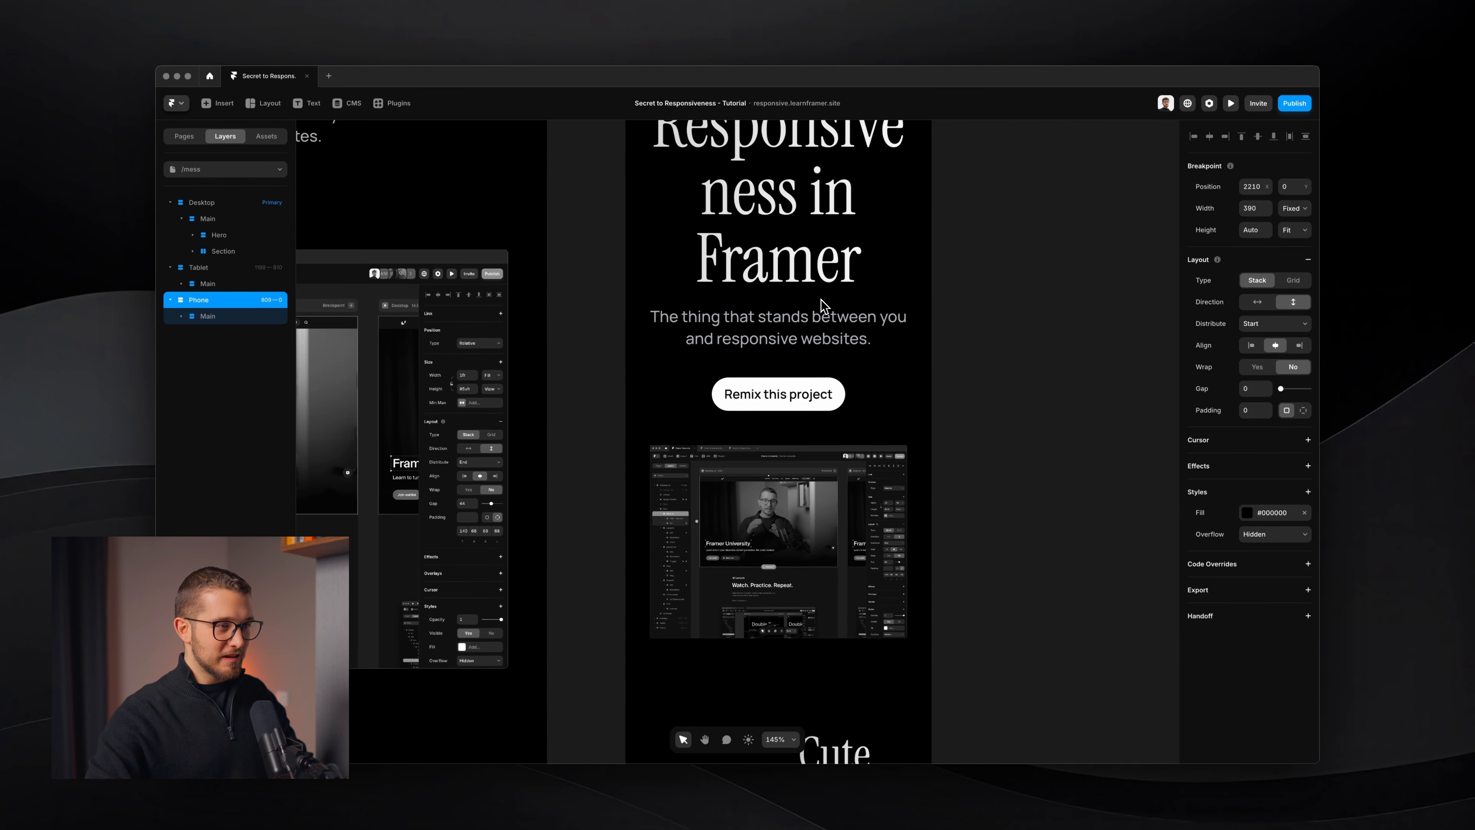
pyautogui.scroll(-4, 822, 304)
pyautogui.scroll(12, 735, 473)
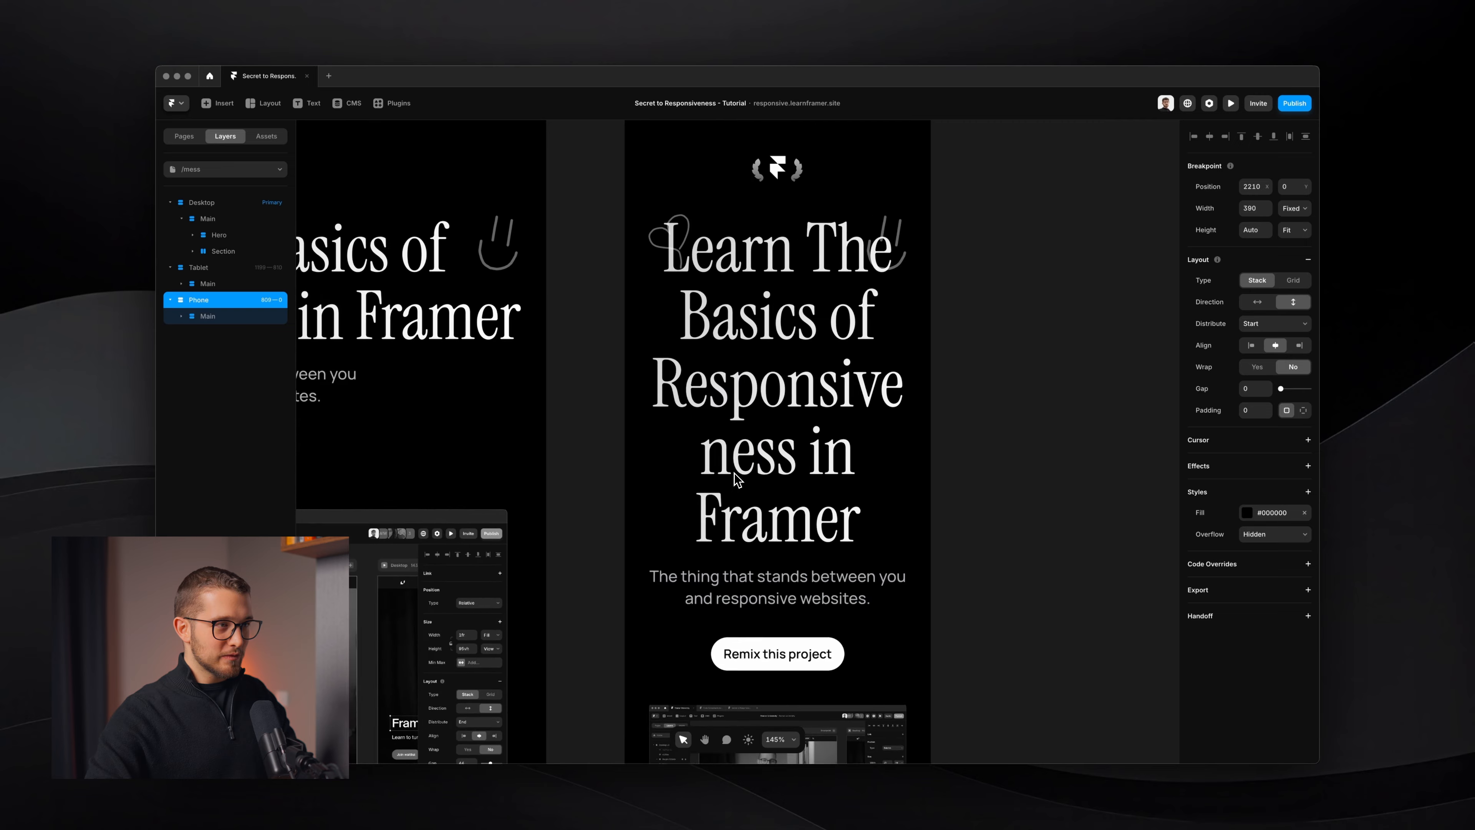
# - Try a font size of 46 for the Hero title on the Phone breakpoint and reset the size override
pyautogui.click(728, 456)
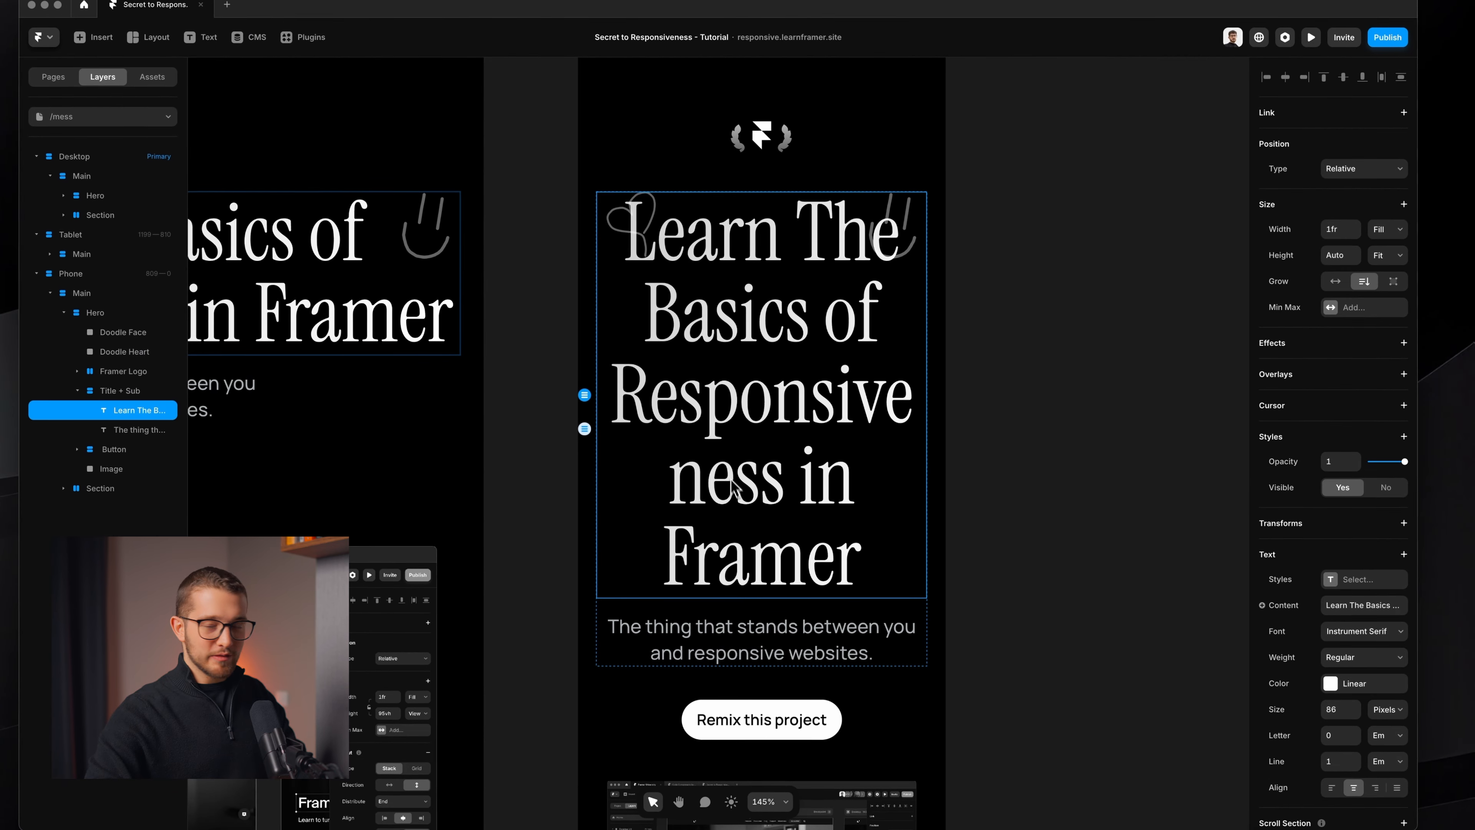
pyautogui.scroll(-5, 736, 469)
pyautogui.scroll(-3, 1336, 697)
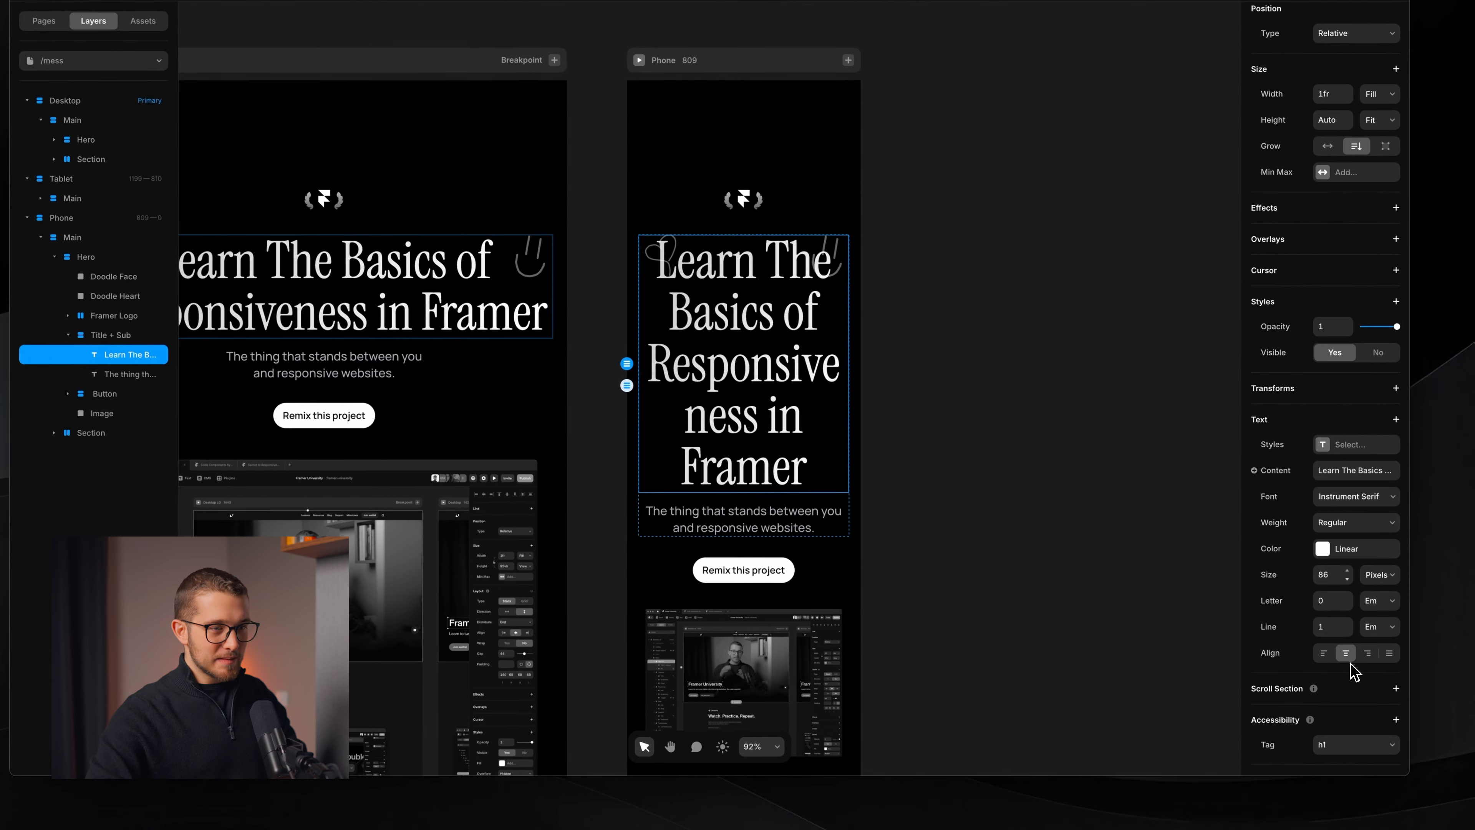
pyautogui.hotkey('shift', 'Down')
pyautogui.hotkey('shift', 'Down')
pyautogui.hotkey('shift', 'Down')
pyautogui.hotkey('shift', 'Down')
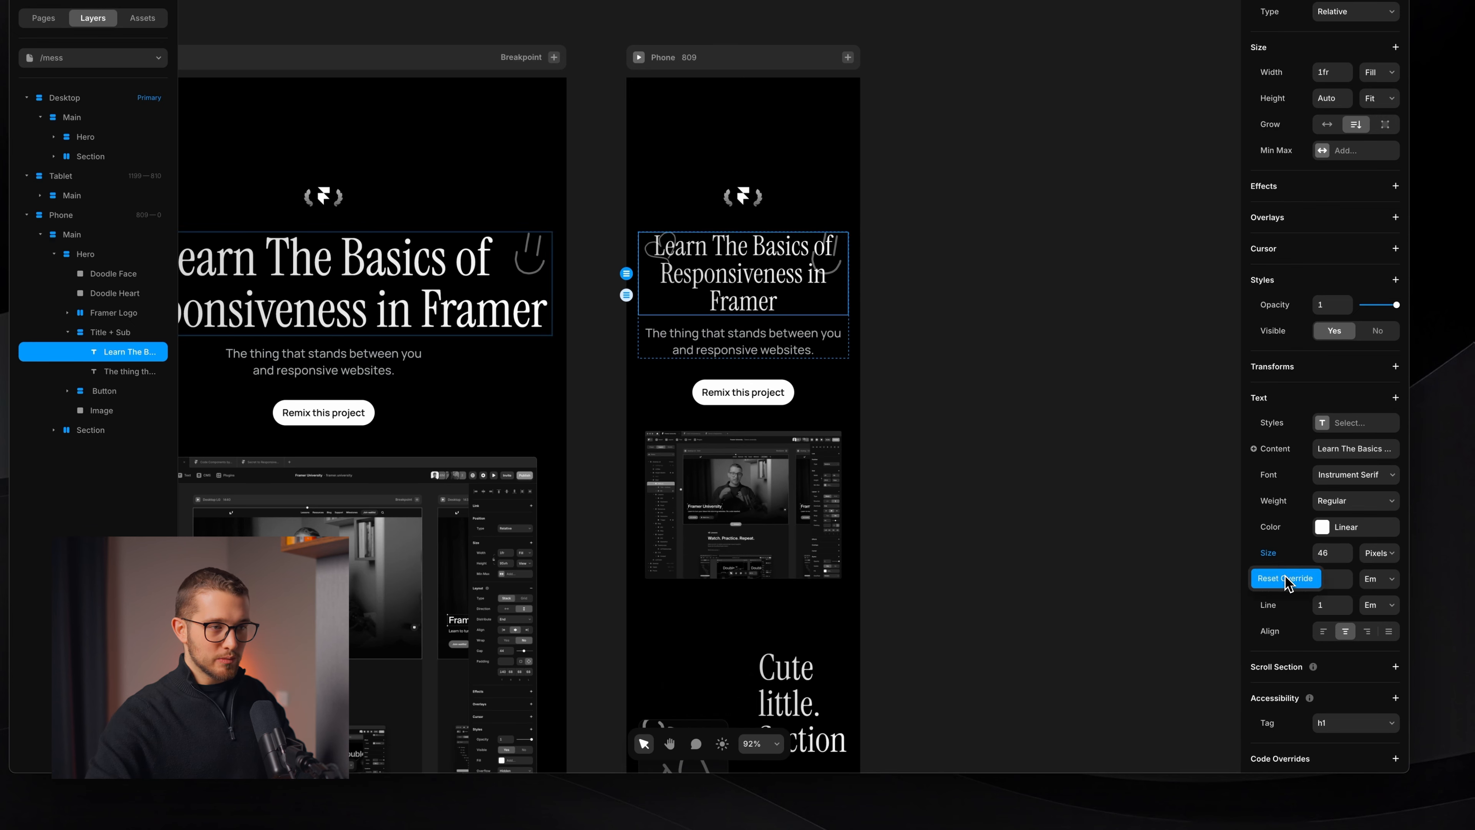
pyautogui.click(1286, 579)
# - Create a new Heading 1 text style from the Hero title on the Desktop breakpoint
pyautogui.scroll(-4, 915, 487)
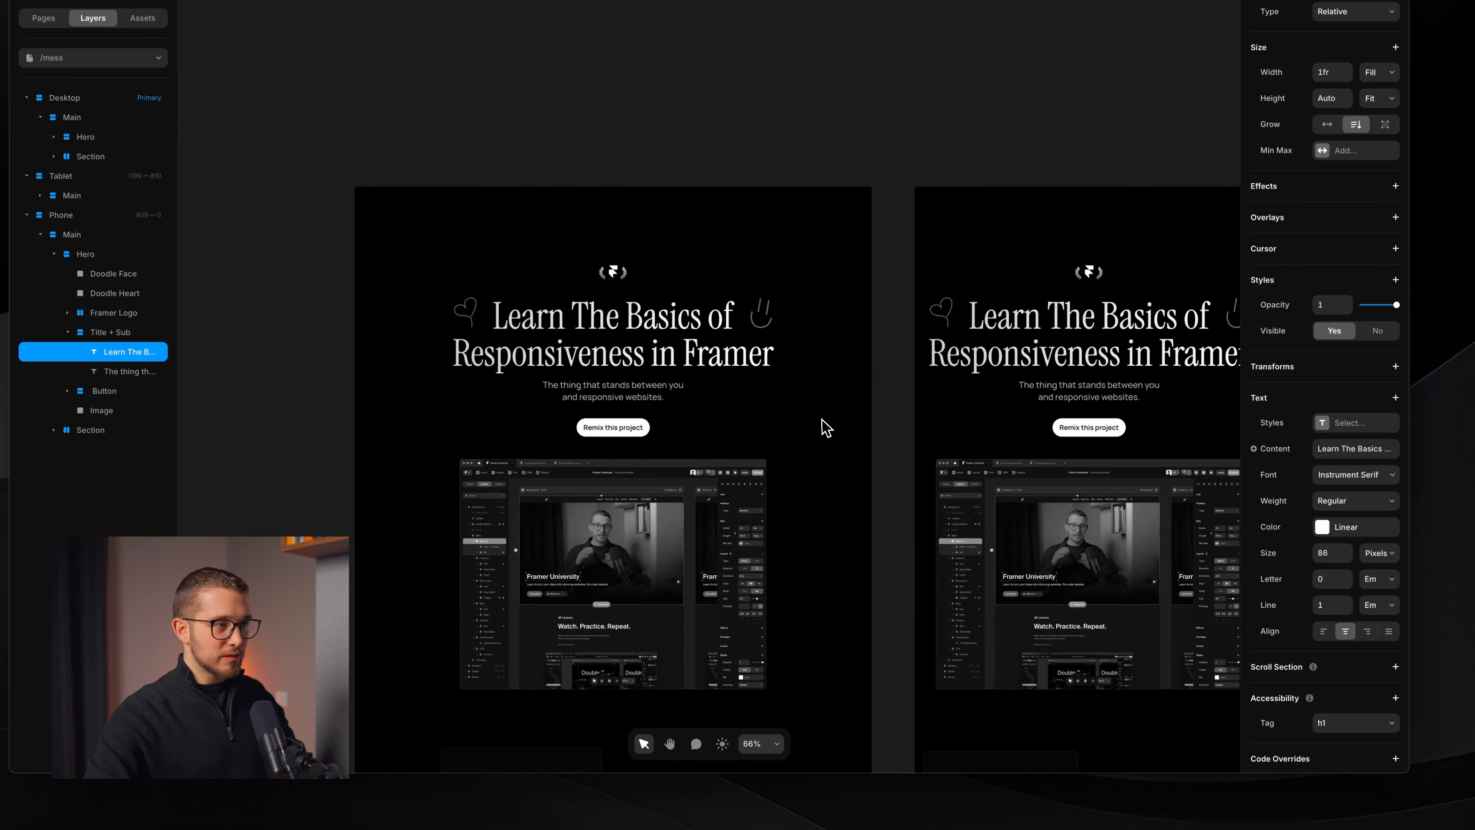
pyautogui.scroll(2, 816, 421)
pyautogui.hscroll(-1, 745, 414)
pyautogui.keyDown('super'); pyautogui.click(680, 338); pyautogui.keyUp('super')
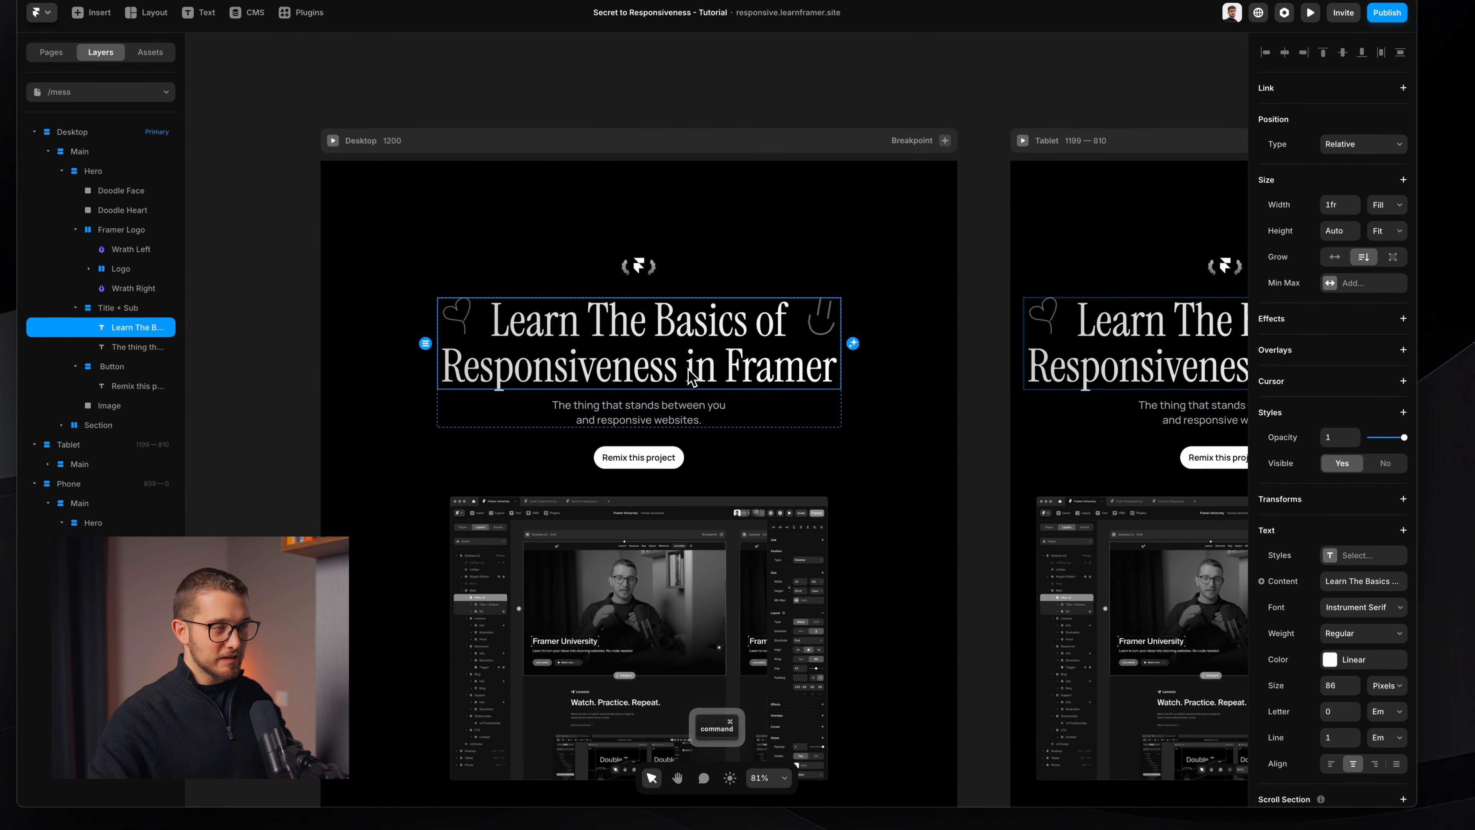
pyautogui.hscroll(-1, 688, 370)
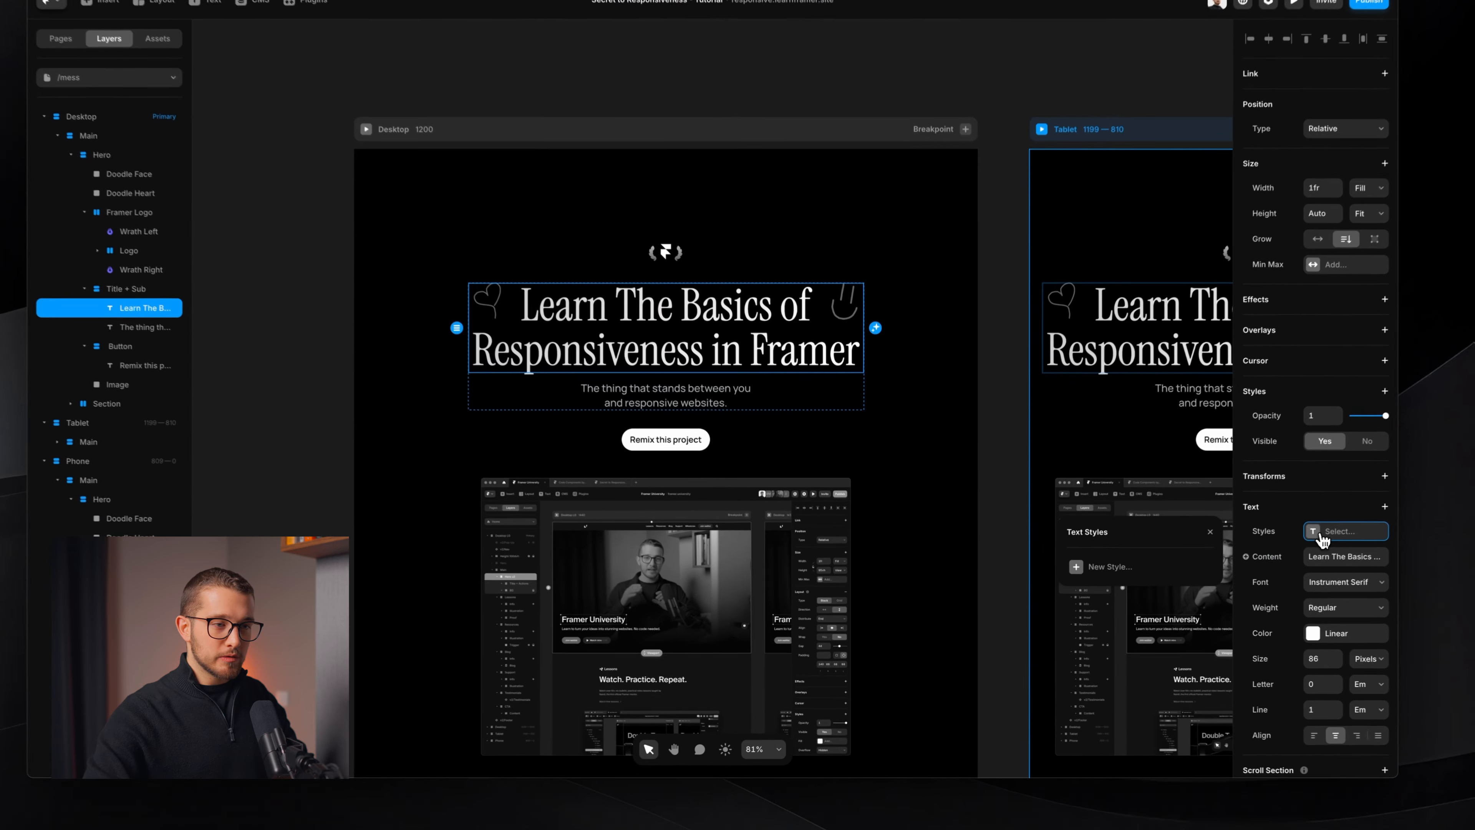
pyautogui.click(1269, 554)
pyautogui.click(1139, 573)
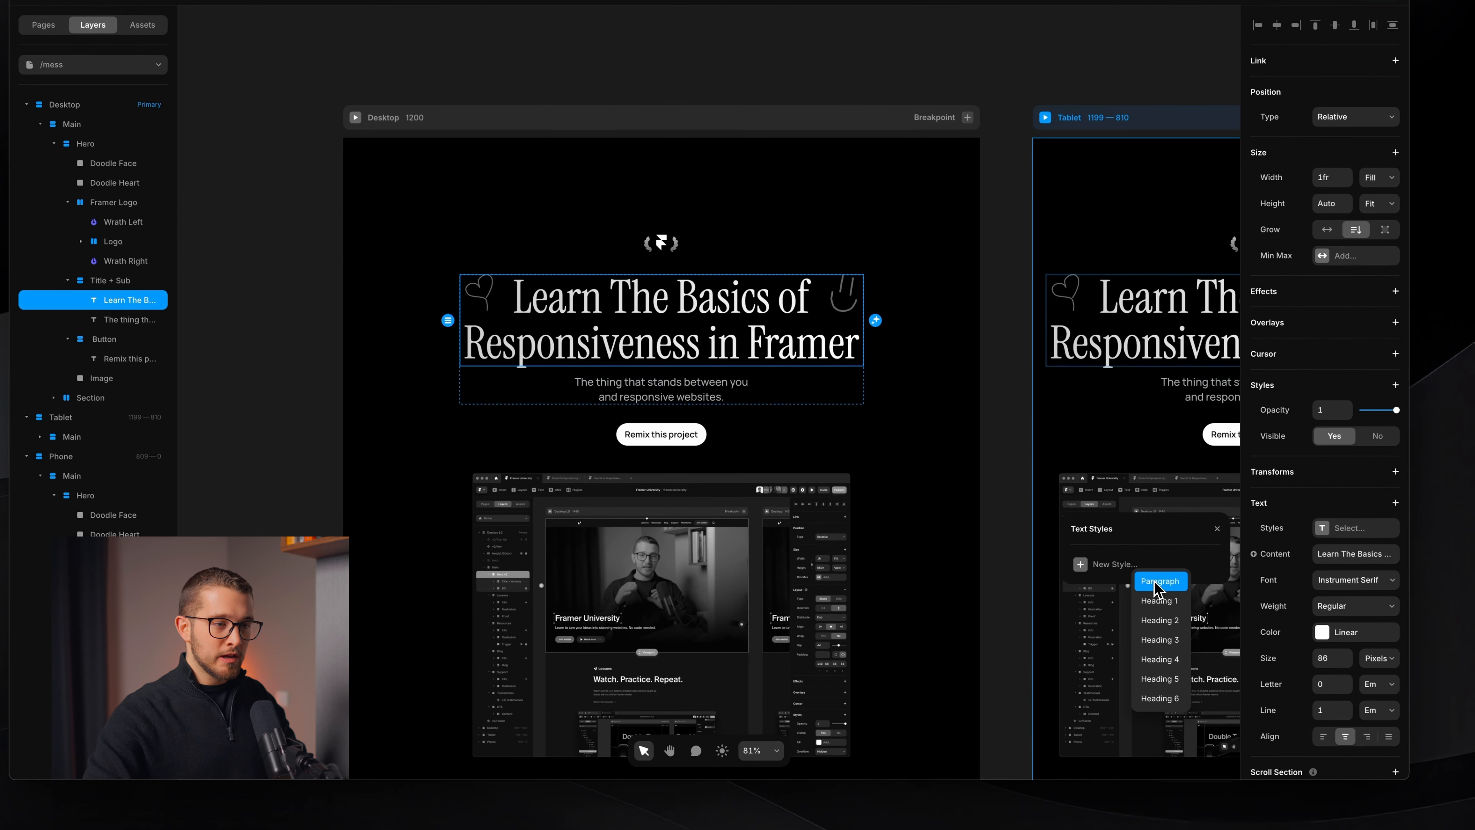
pyautogui.click(1158, 604)
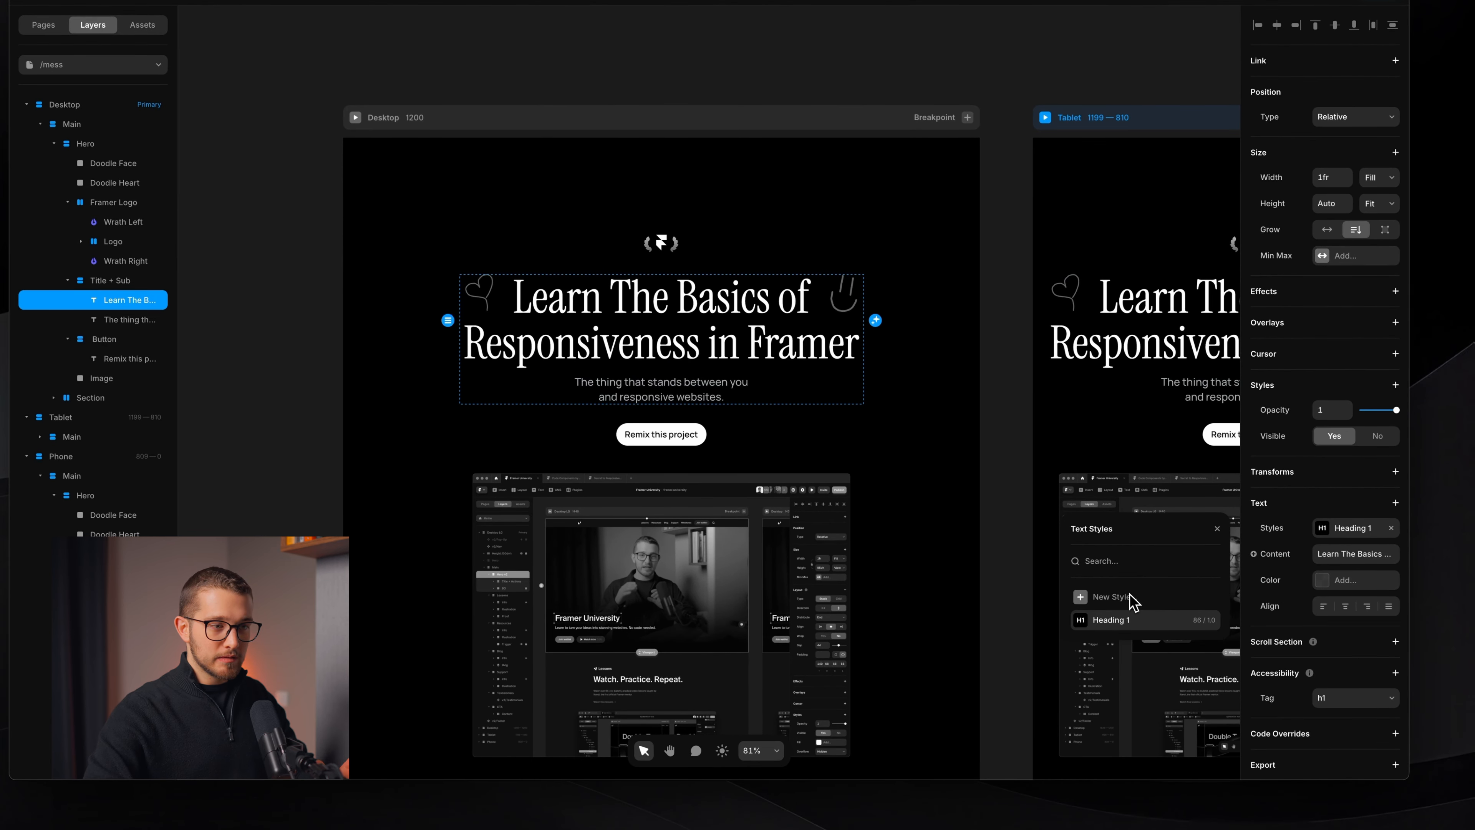
# - Open the Heading 1 text style for editing and add breakpoints to it
pyautogui.click(1208, 621)
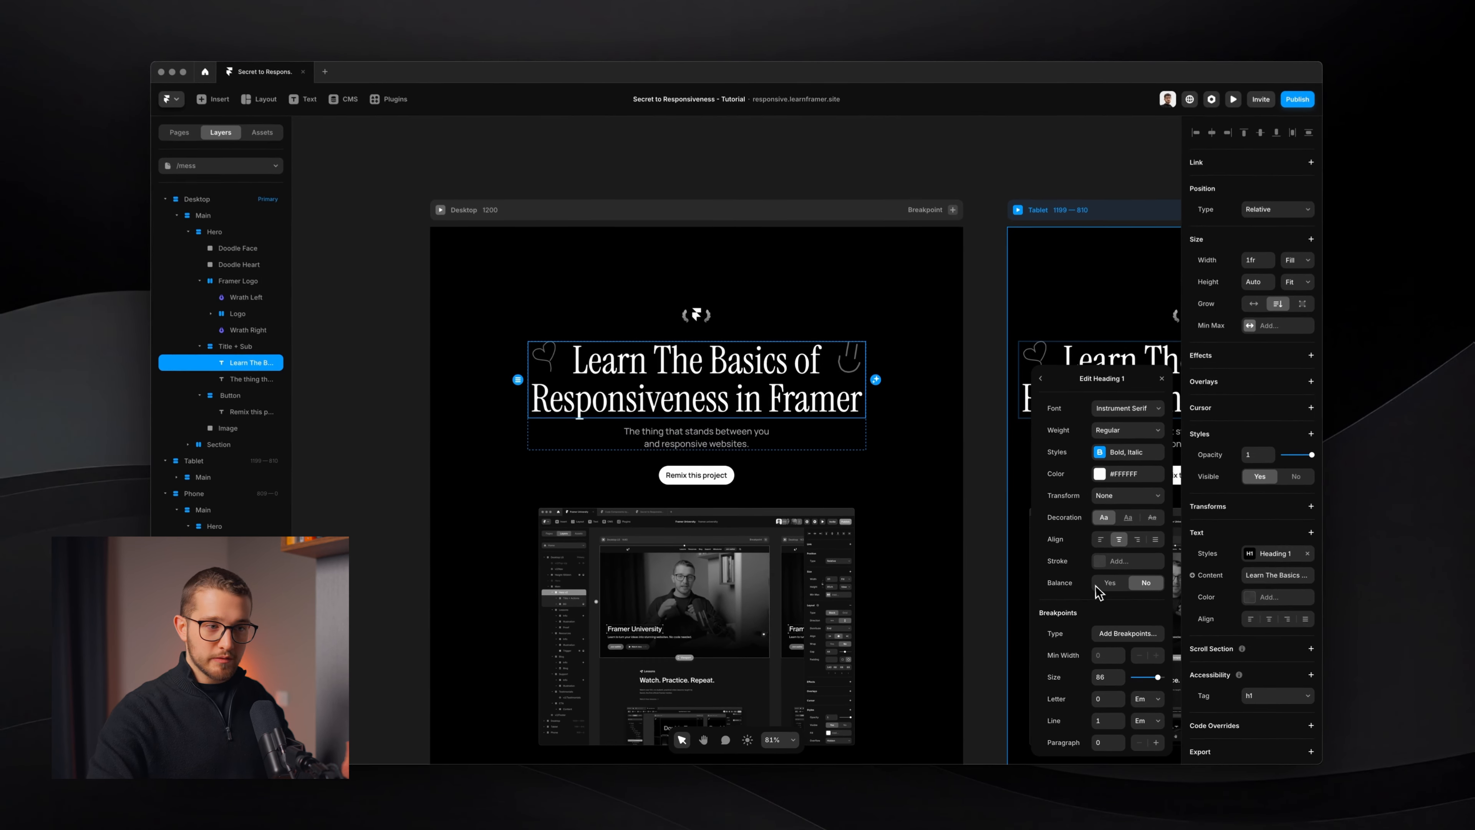
pyautogui.click(1111, 638)
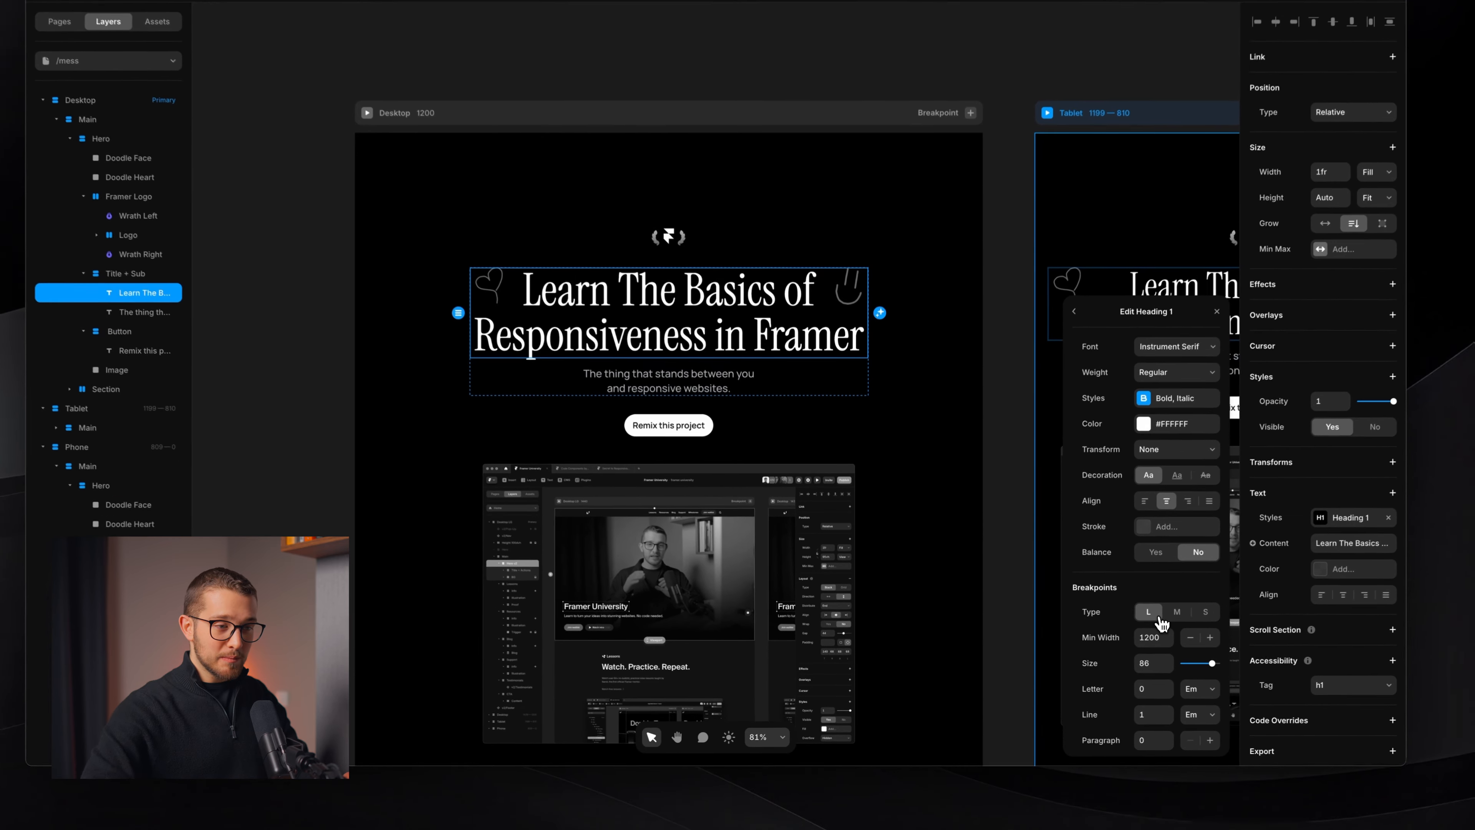
# - Try larger and smaller font sizes on the M breakpoint of the Heading 1 style, ending back at 69
pyautogui.click(1177, 611)
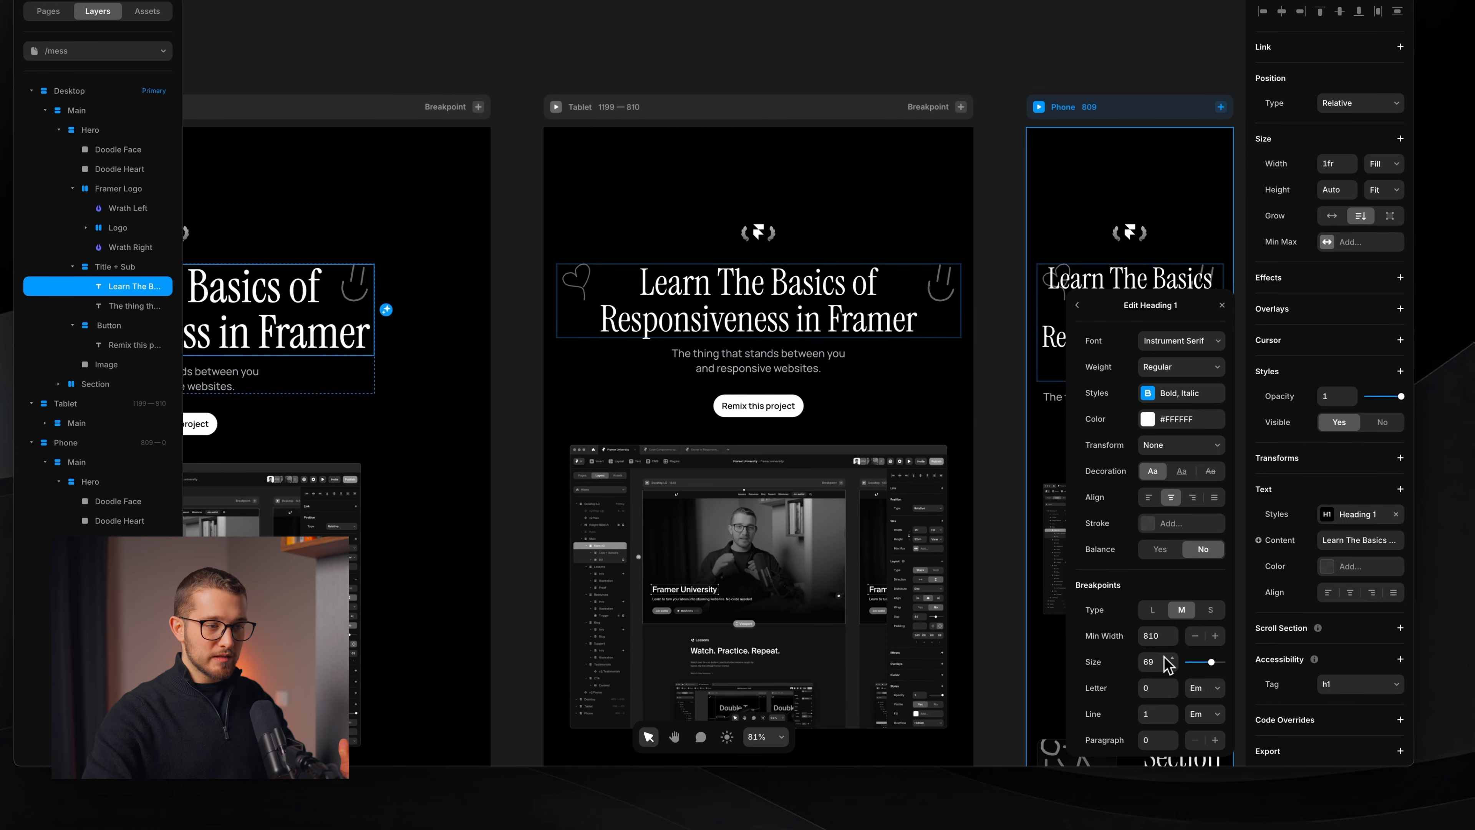
pyautogui.scroll(3, 832, 442)
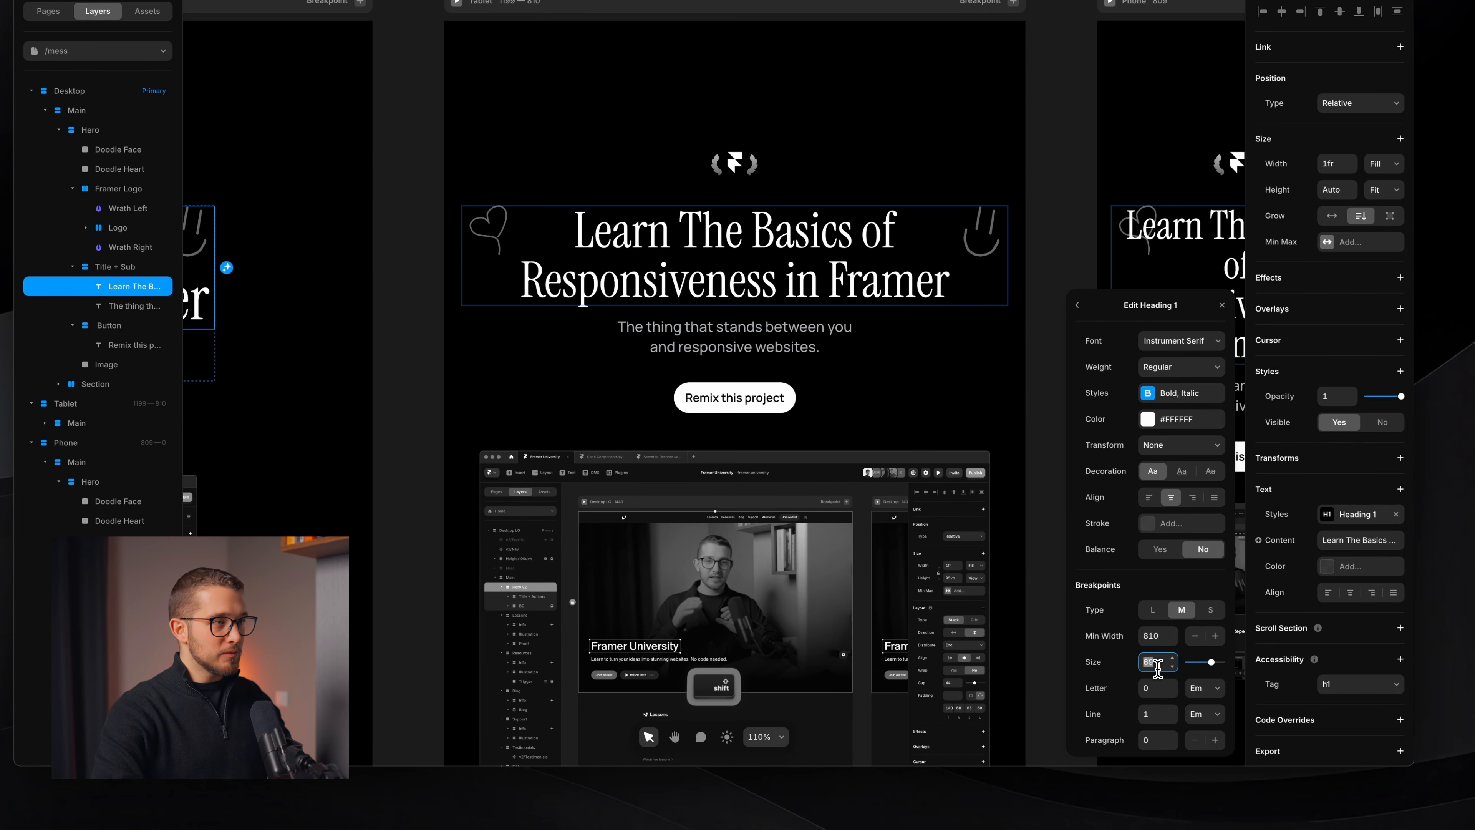
pyautogui.hotkey('shift', 'Up')
pyautogui.hotkey('shift', 'Up')
pyautogui.hotkey('shift', 'Down')
pyautogui.hotkey('shift', 'Down')
pyautogui.scroll(2, 665, 482)
pyautogui.hscroll(9, 668, 471)
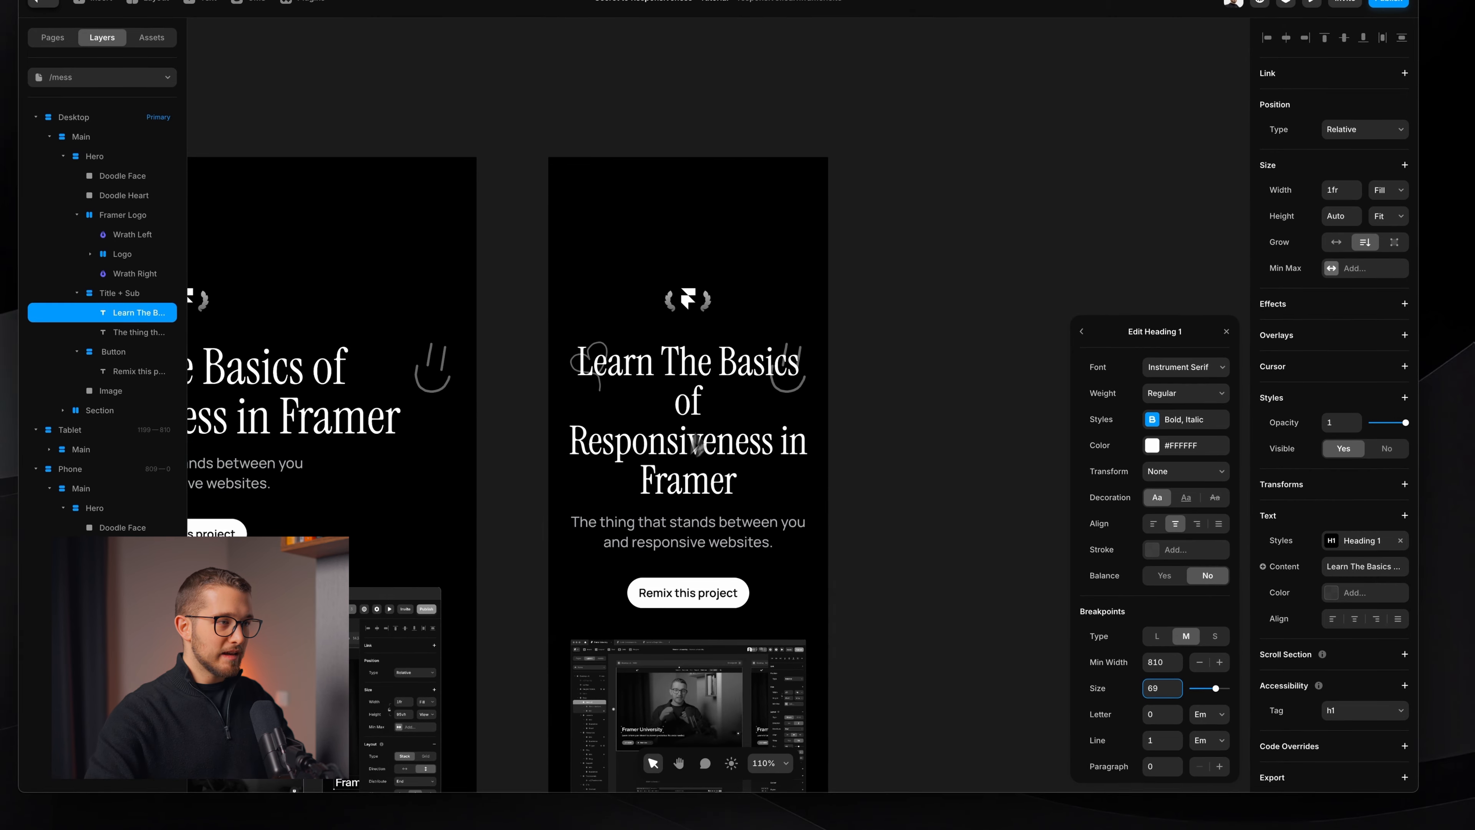
# - Set the font size of the Heading 1 style's S breakpoint to 48, using the Hero title on the Phone breakpoint
pyautogui.click(690, 424)
pyautogui.click(1350, 502)
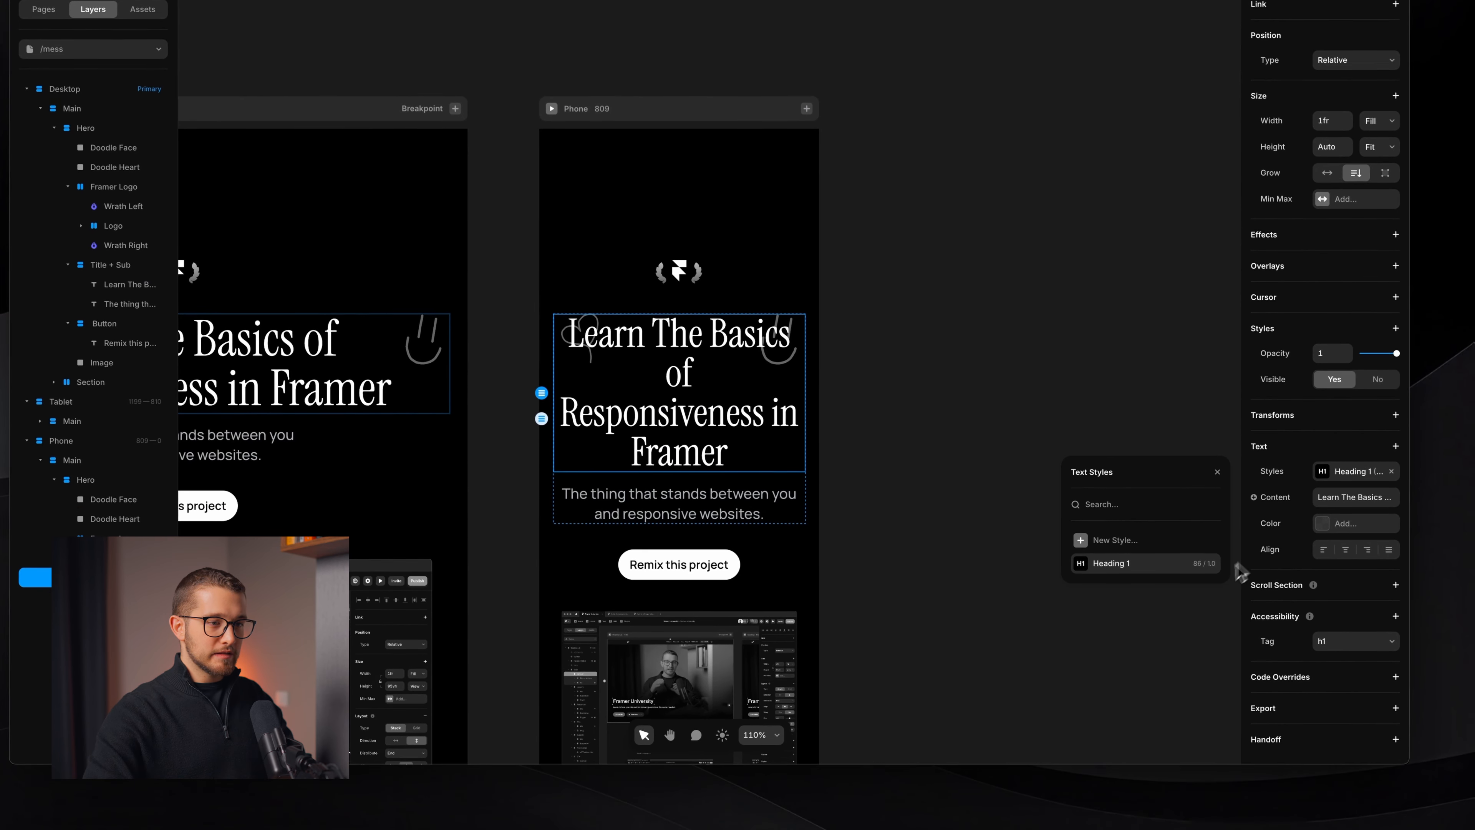
pyautogui.click(1227, 594)
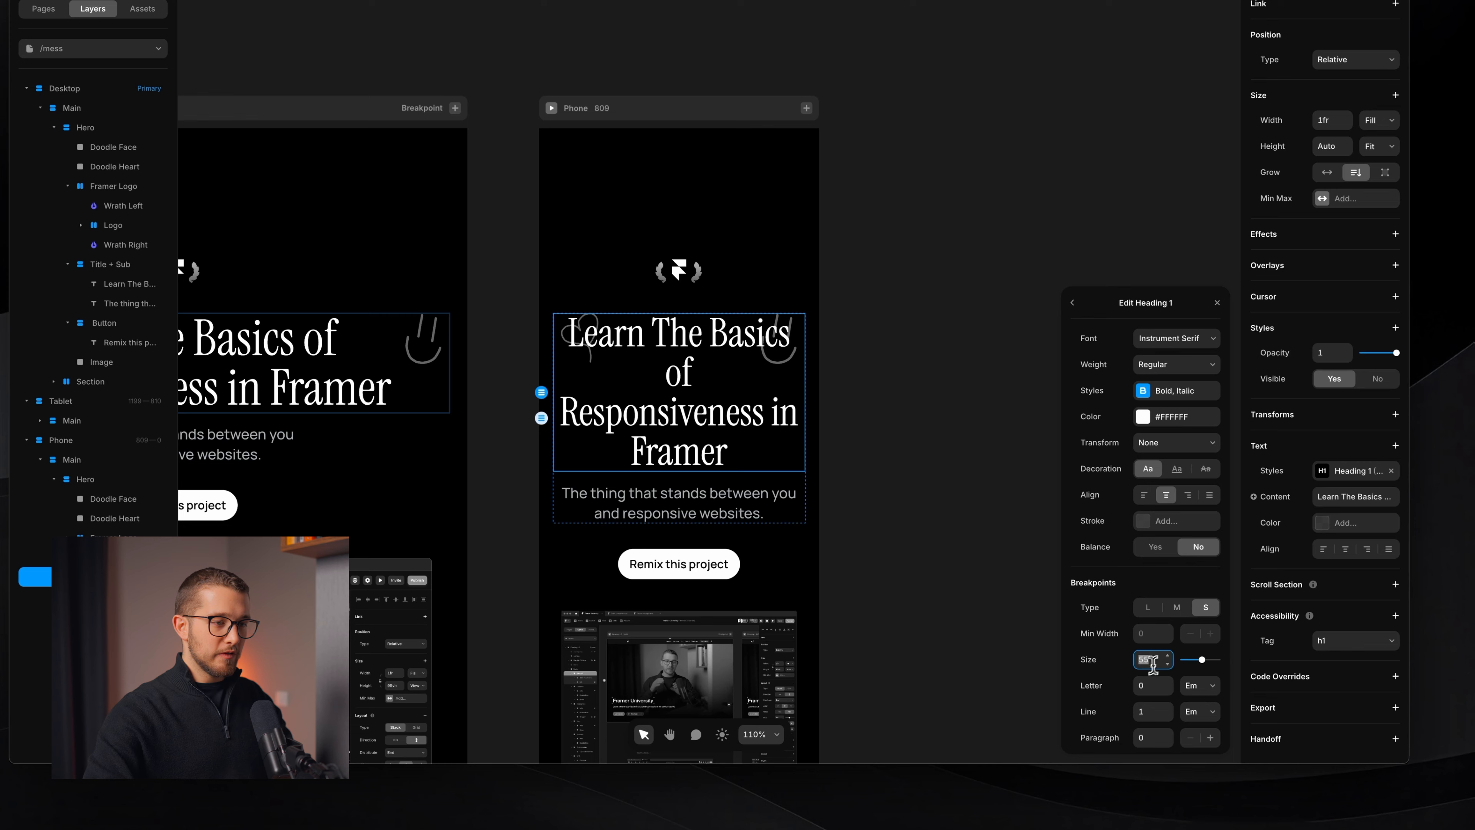
pyautogui.write('52')
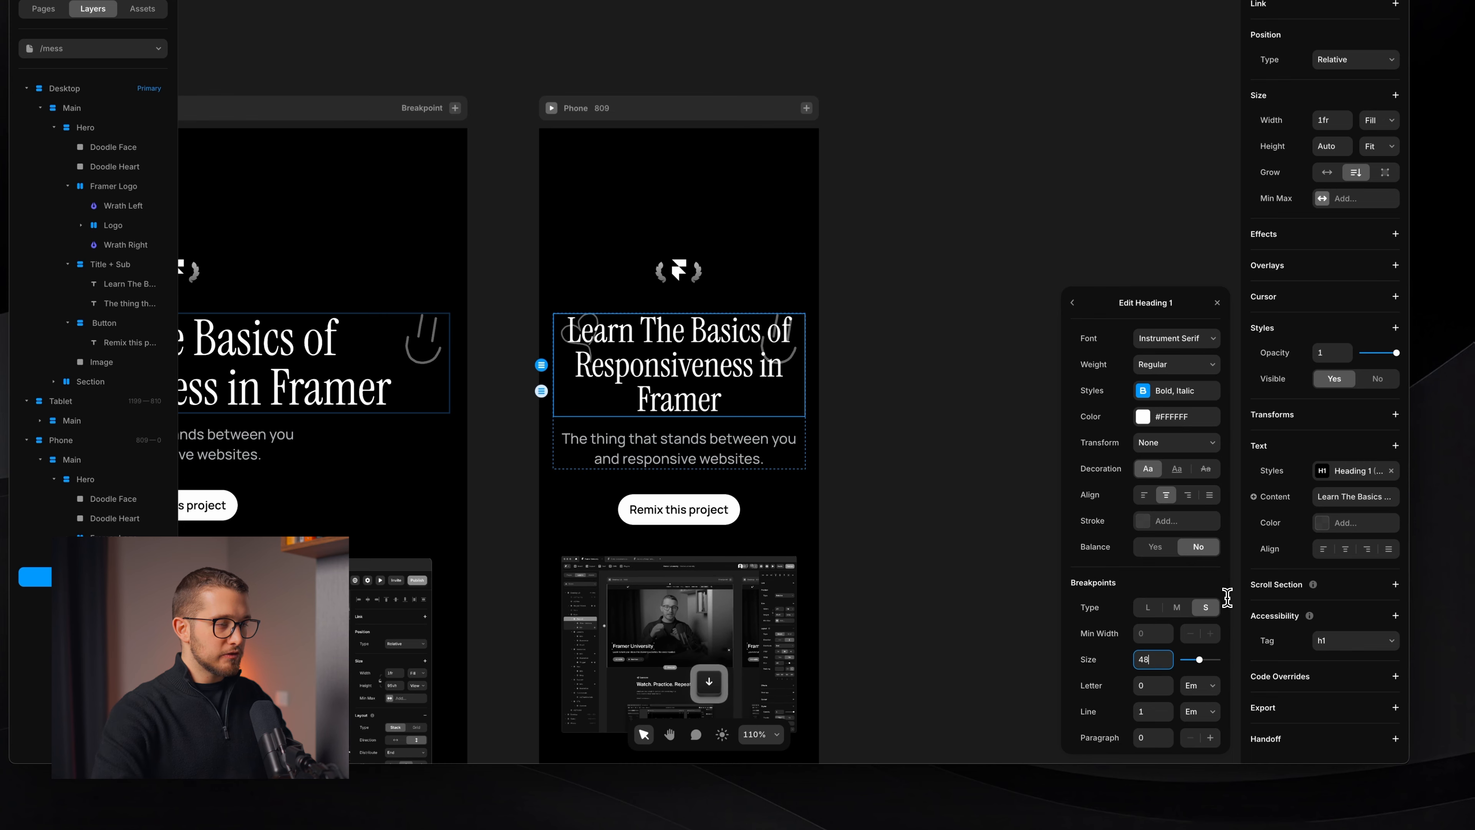
pyautogui.press('Down')
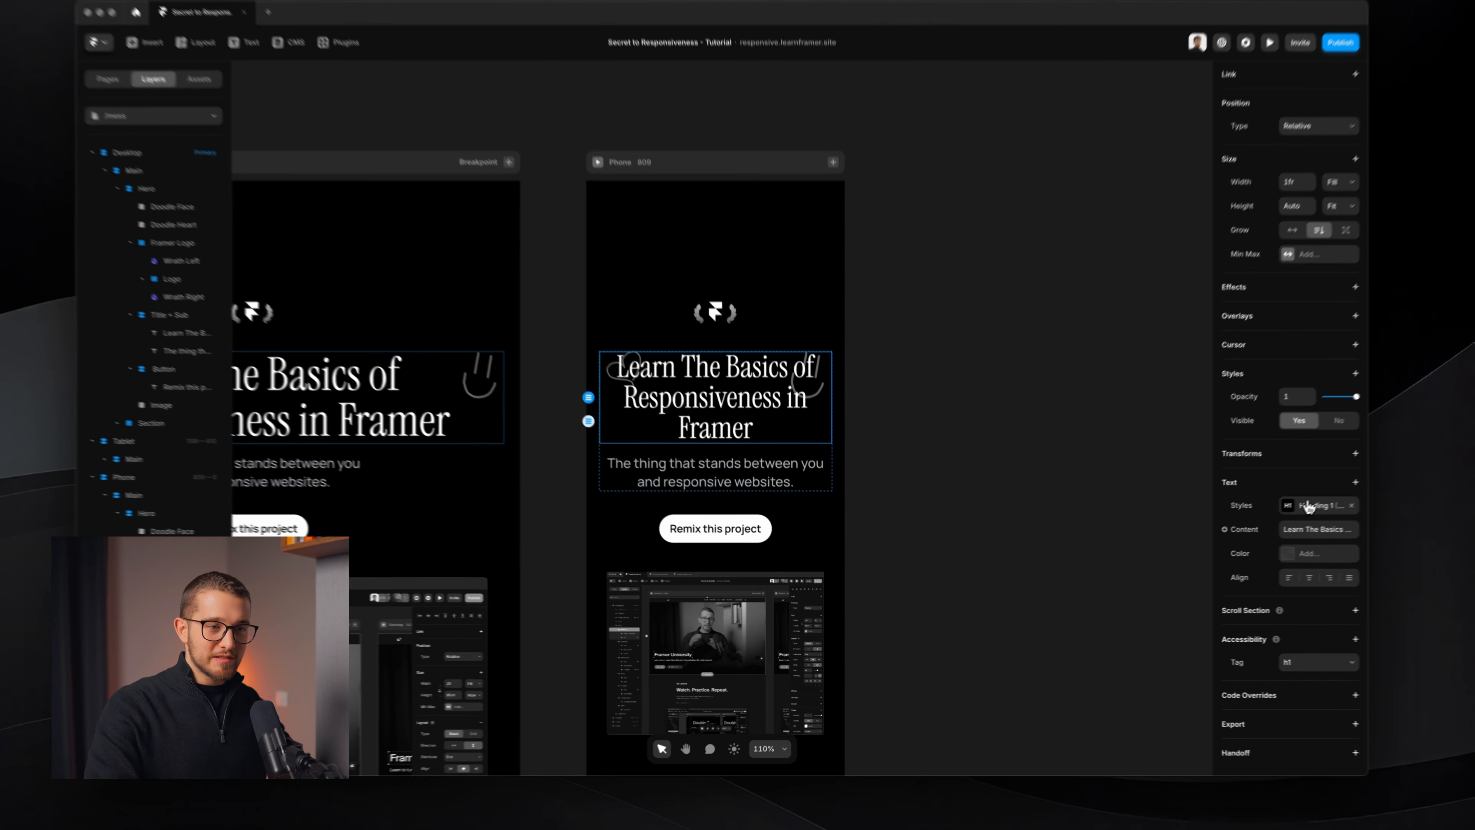
pyautogui.click(1309, 505)
pyautogui.click(1178, 591)
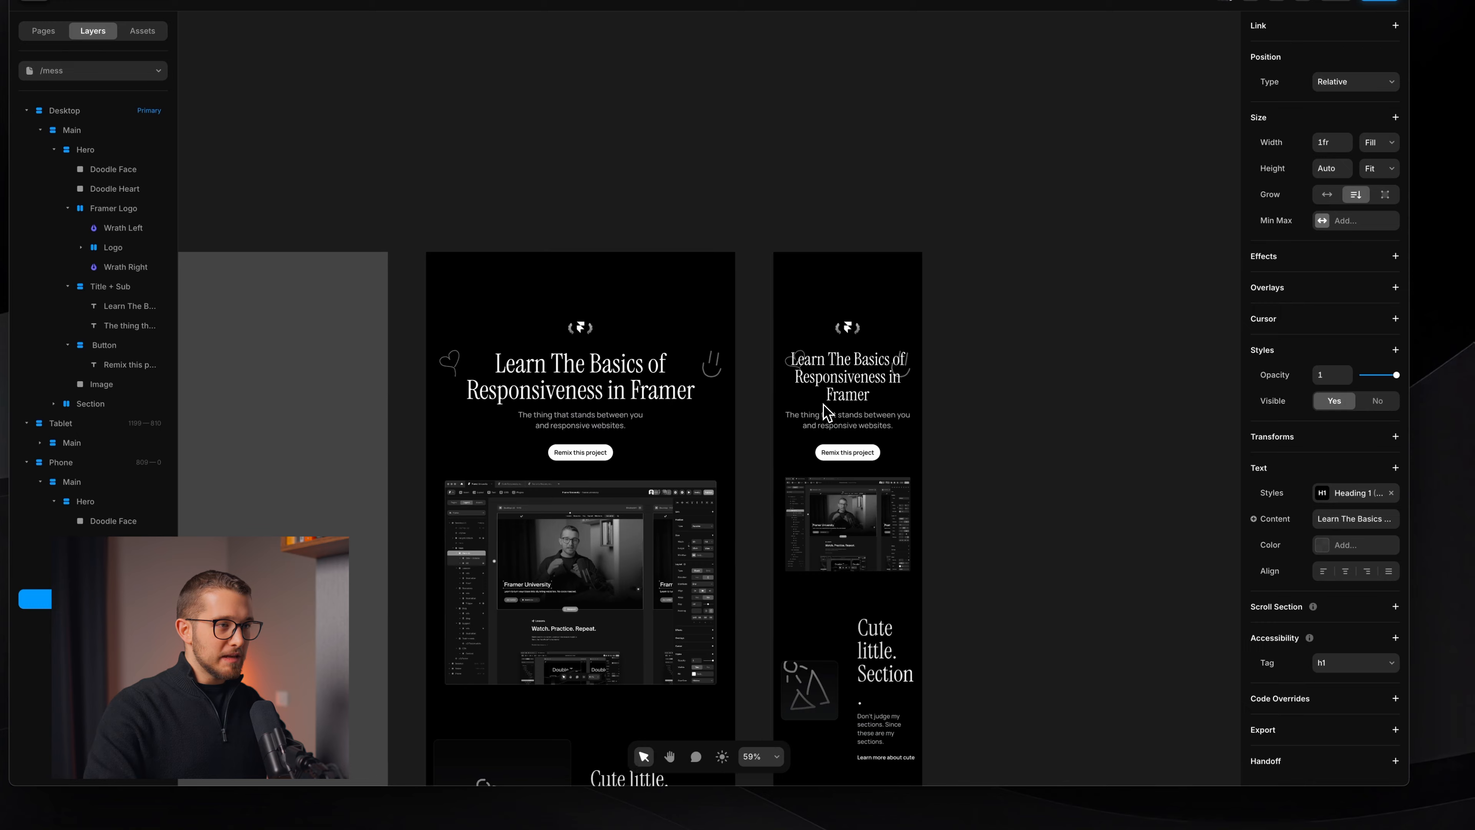
# - Move the heart and smiley doodles above the Hero title on the Phone breakpoint, scaling the smiley to 110 and shrinking the heart
pyautogui.scroll(10, 827, 407)
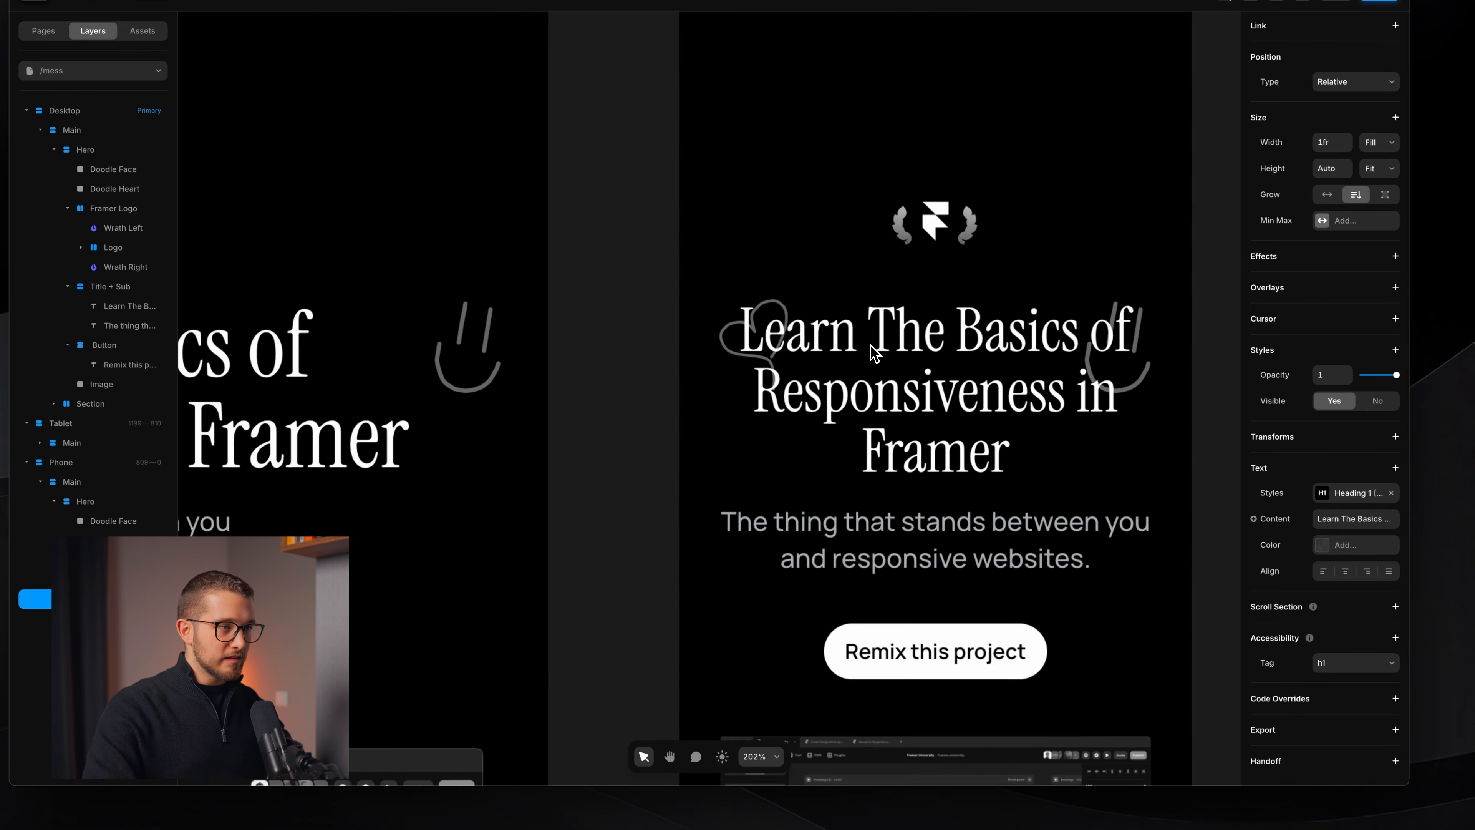
pyautogui.hscroll(3, 871, 344)
pyautogui.keyDown('super'); pyautogui.click(621, 340); pyautogui.keyUp('super')
pyautogui.hotkey('shift', 'Up')
pyautogui.hotkey('shift', 'Up')
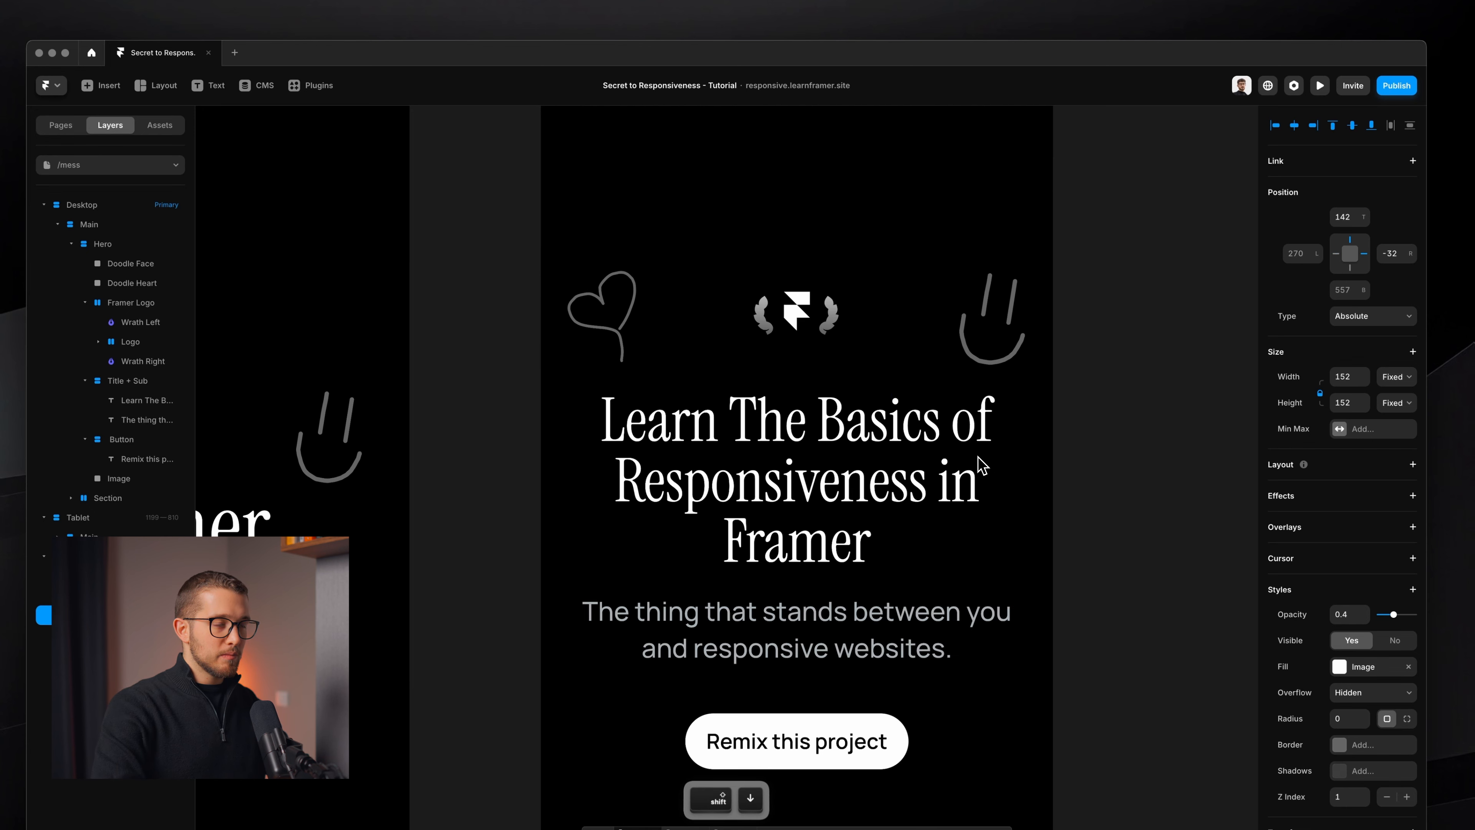
pyautogui.moveTo(1086, 379); pyautogui.dragTo(1062, 378)
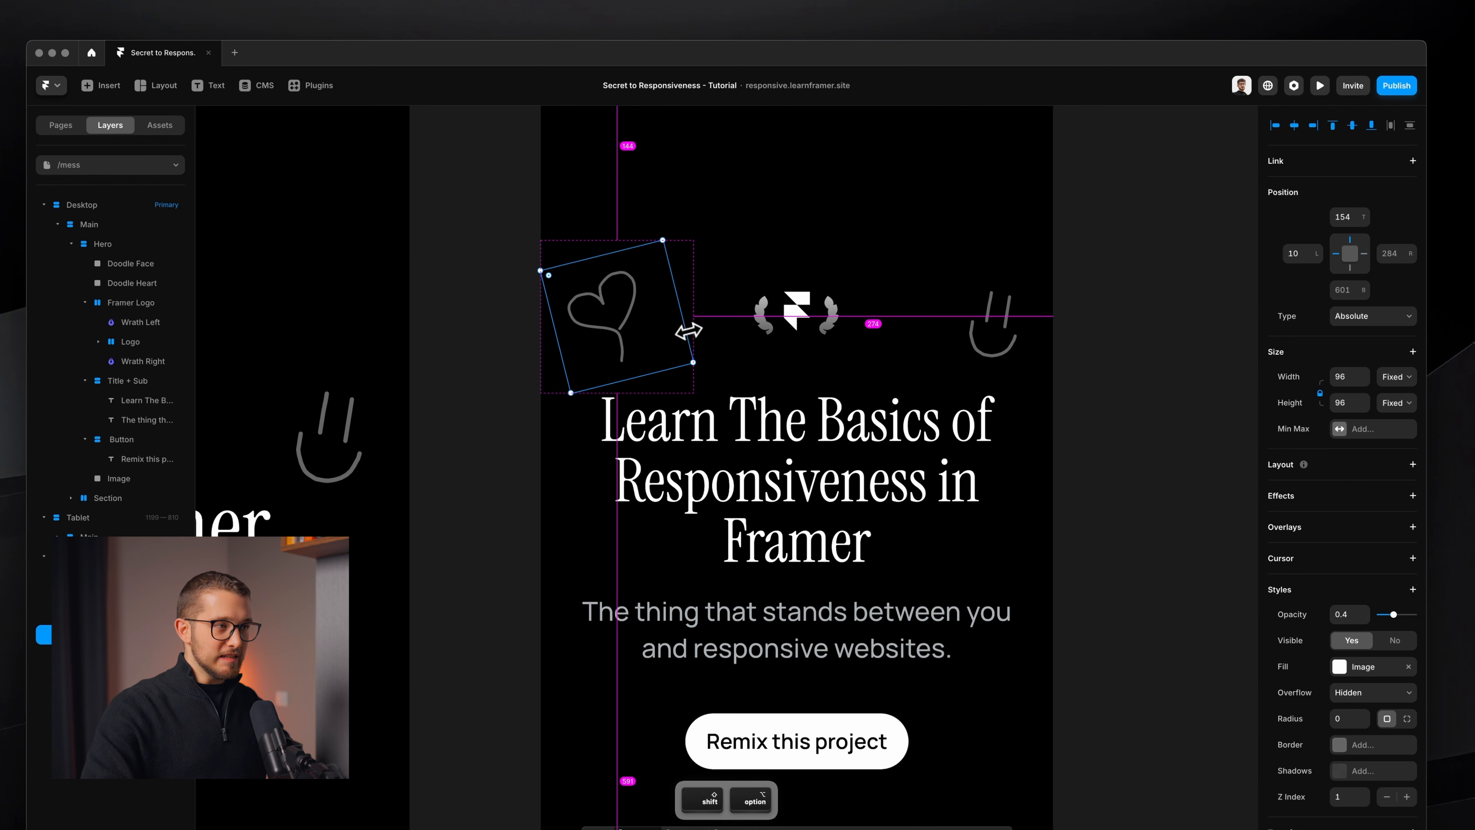
pyautogui.moveTo(688, 331); pyautogui.dragTo(658, 331)
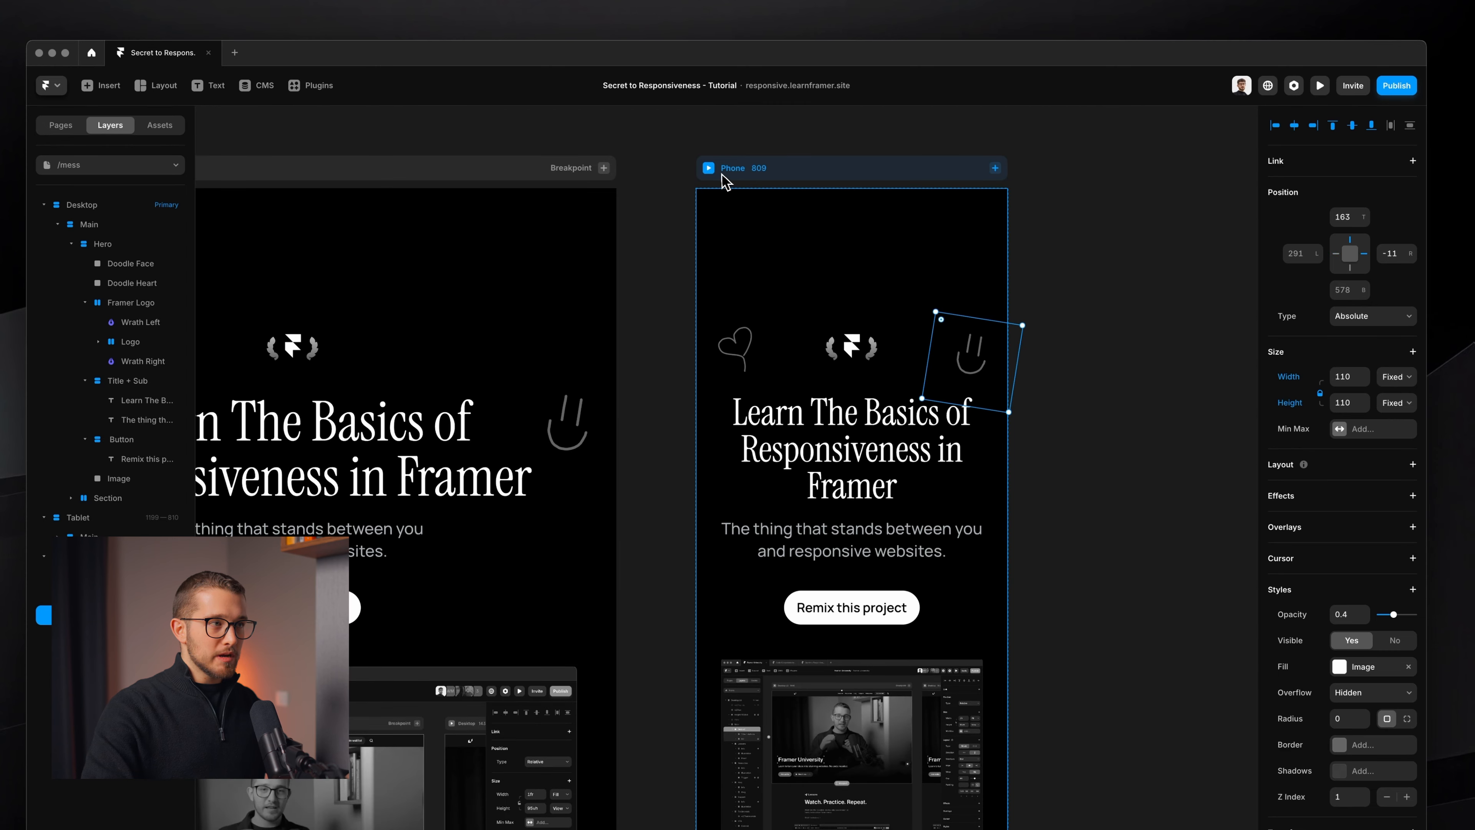
# - Preview the Phone breakpoint and widen the preview to examine how the Hero adapts
pyautogui.click(709, 168)
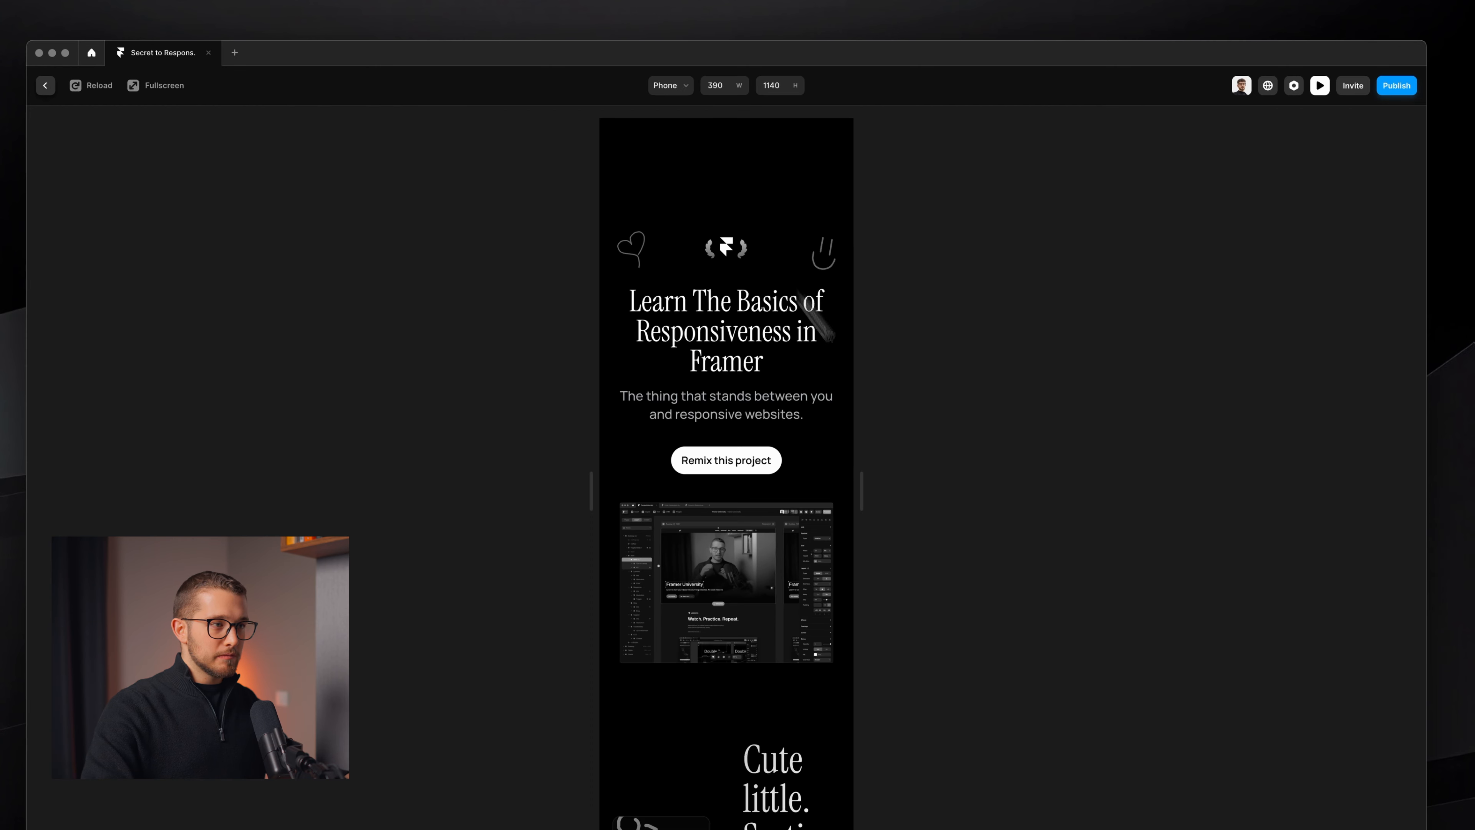
pyautogui.moveTo(861, 484); pyautogui.dragTo(956, 436)
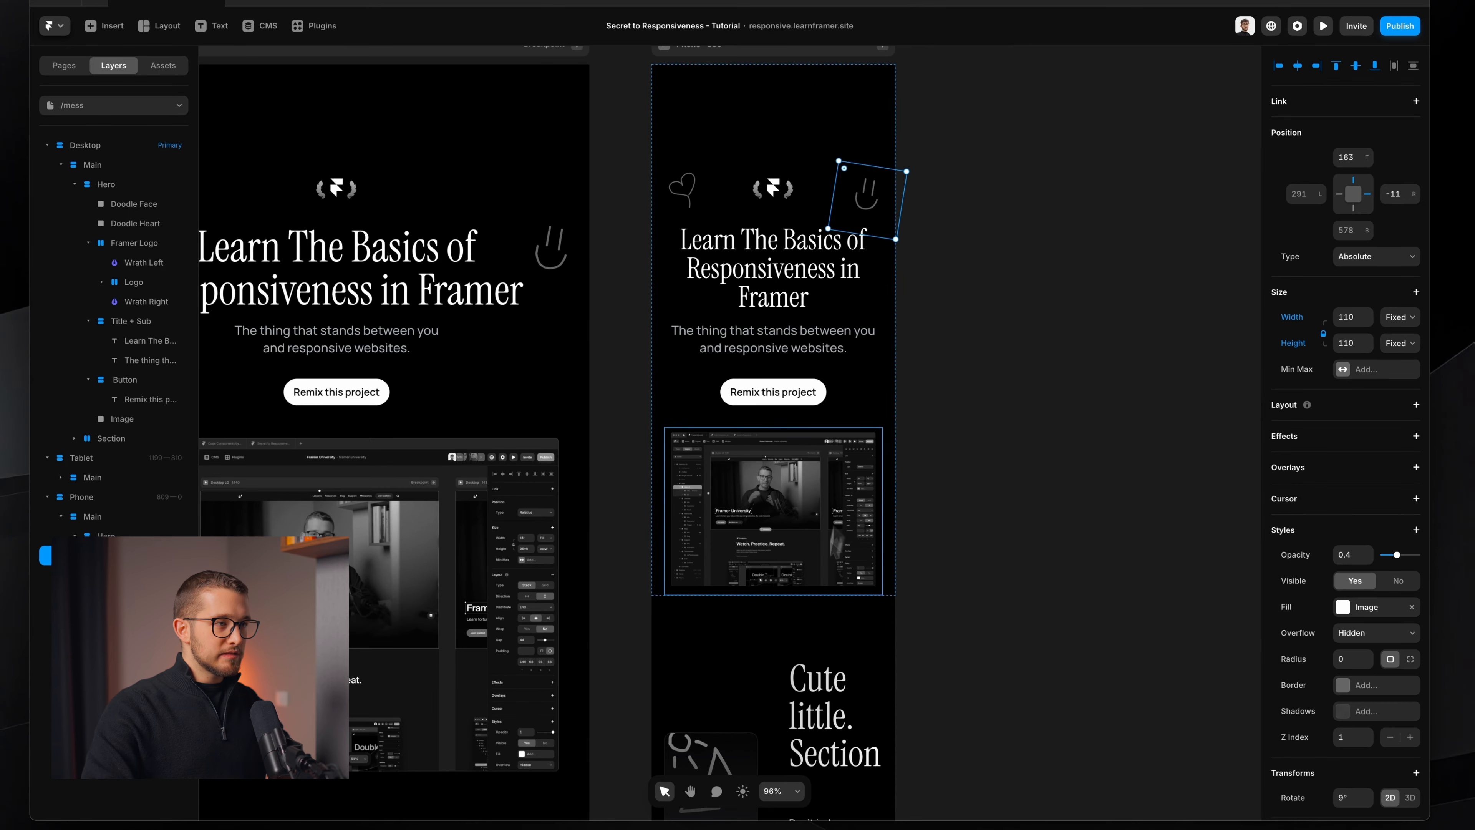
# - Change the direction of the content stack inside the Phone breakpoint's Section to vertical
pyautogui.scroll(-5, 758, 357)
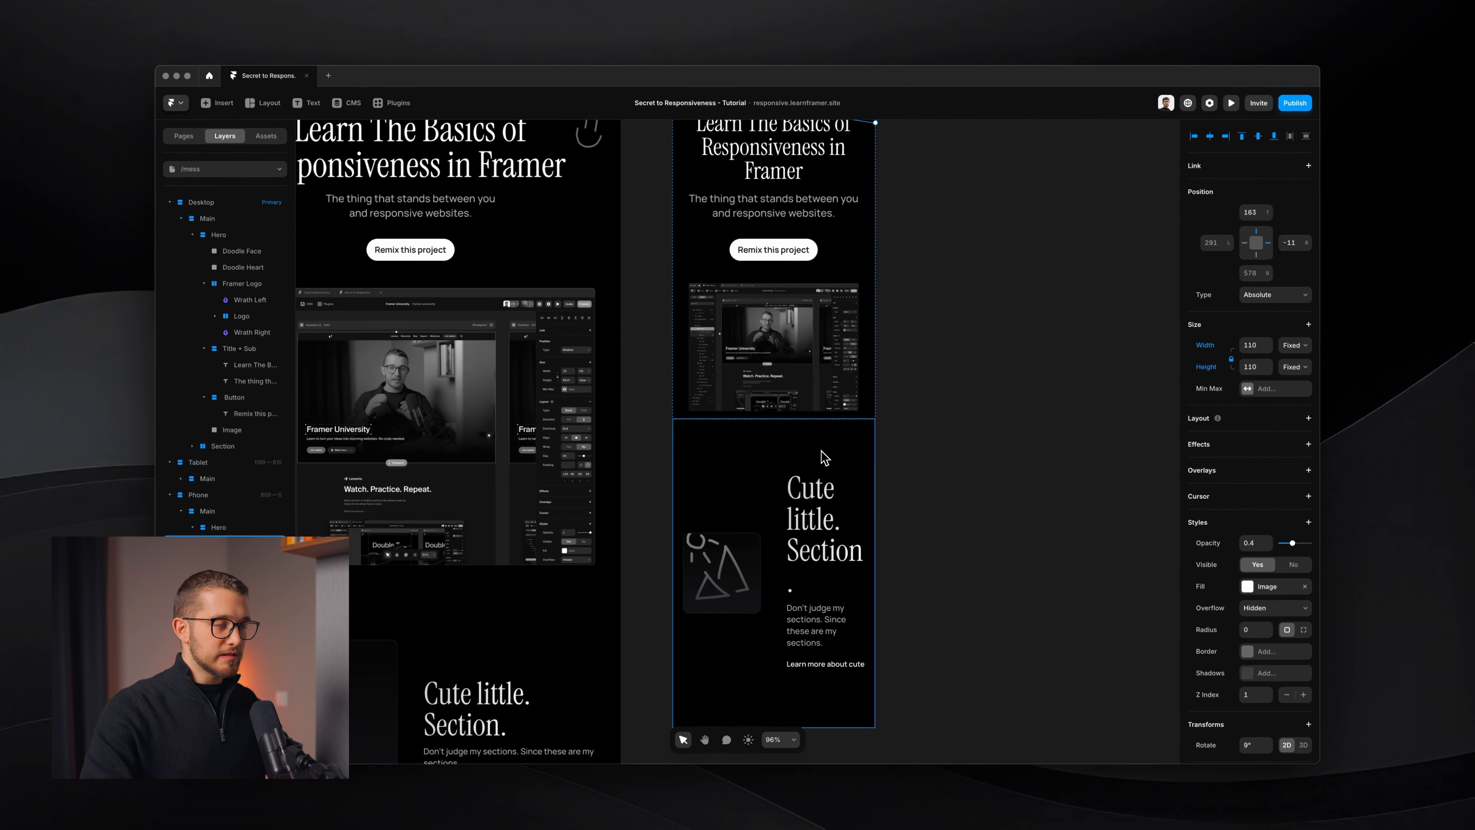
pyautogui.scroll(-2, 801, 352)
pyautogui.scroll(1, 800, 355)
pyautogui.keyDown('super'); pyautogui.click(775, 468); pyautogui.keyUp('super')
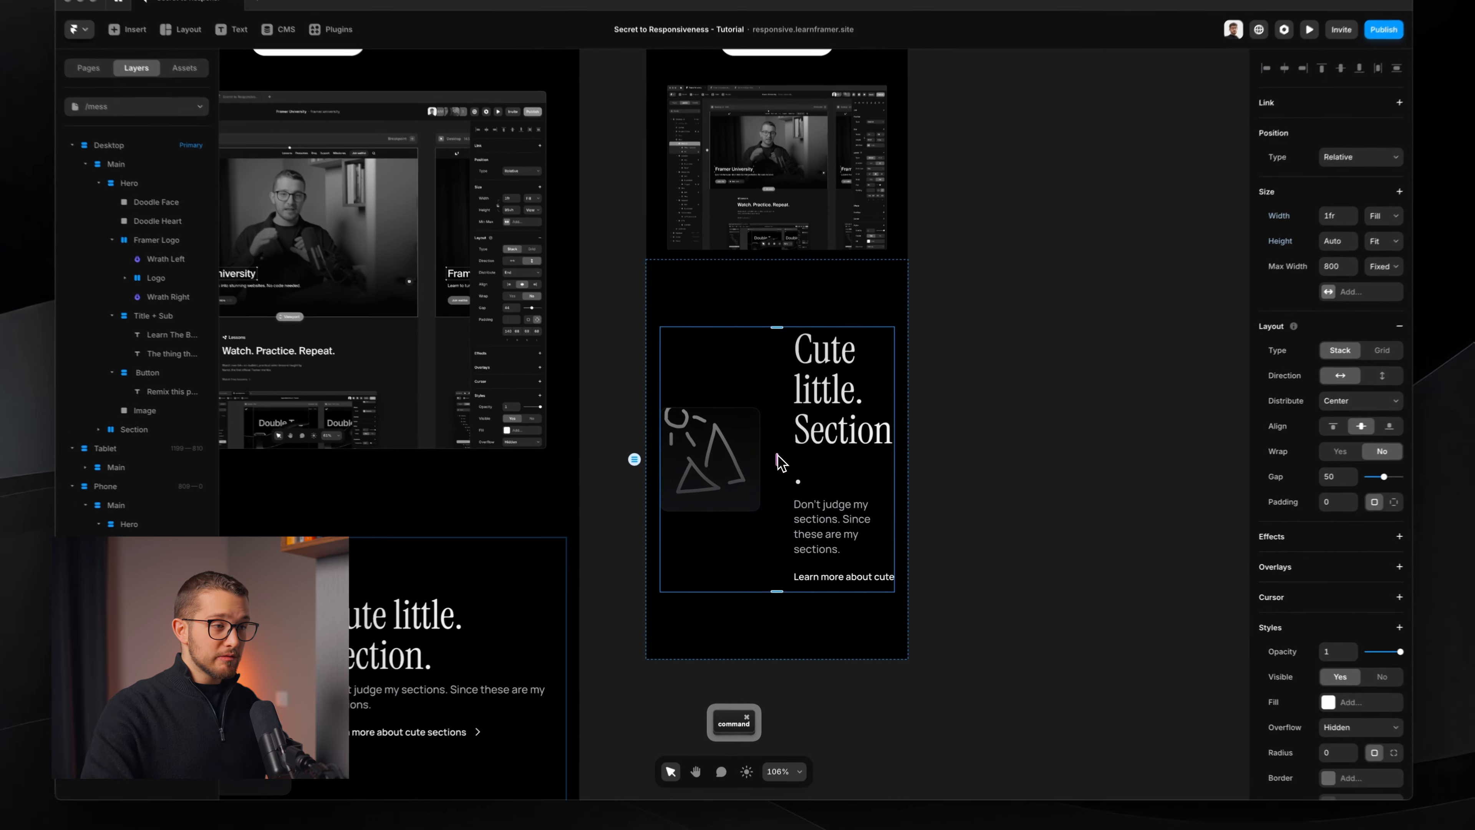
pyautogui.scroll(3, 775, 469)
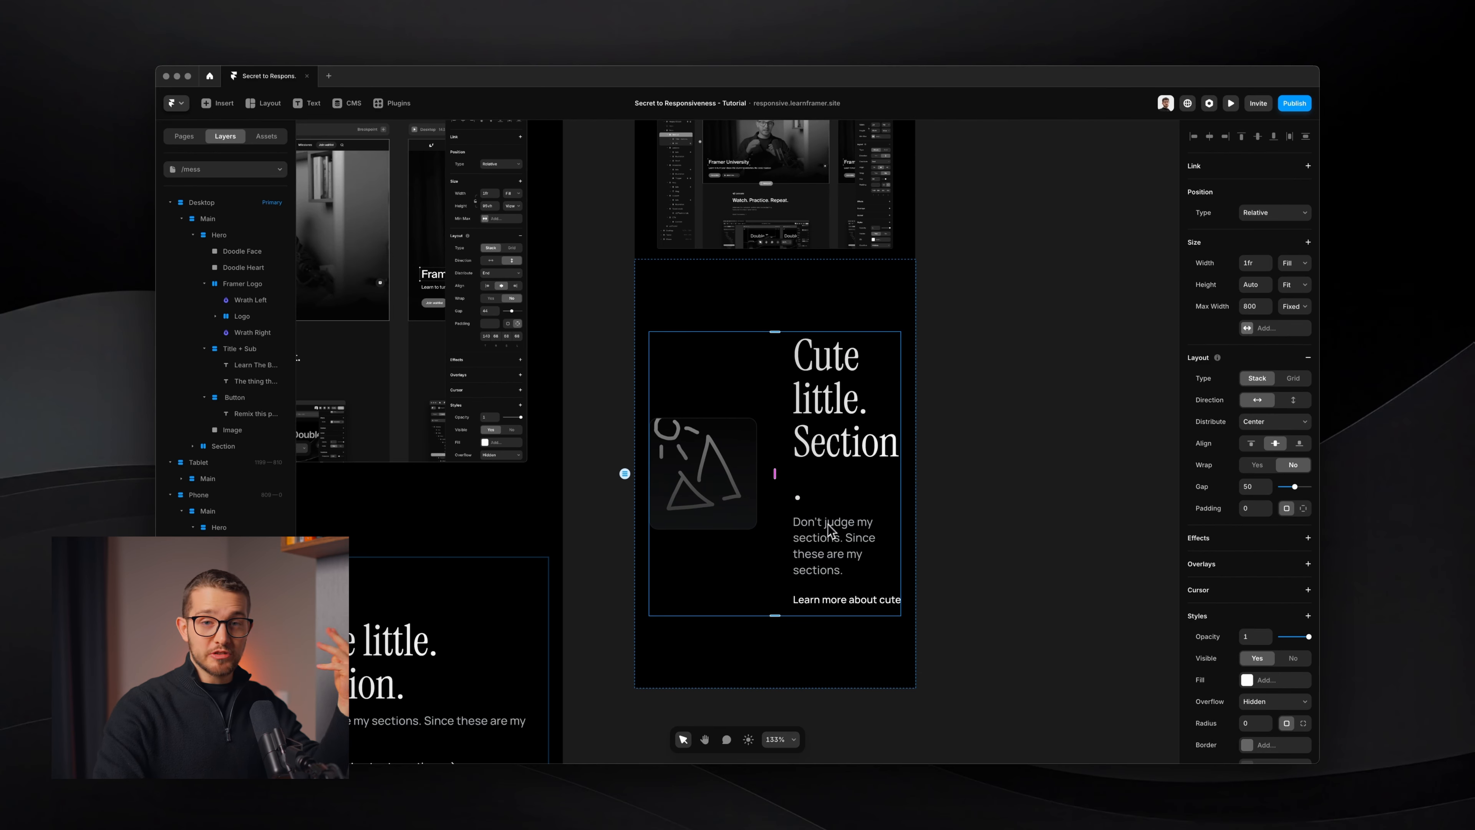
pyautogui.click(1292, 400)
pyautogui.scroll(-3, 796, 460)
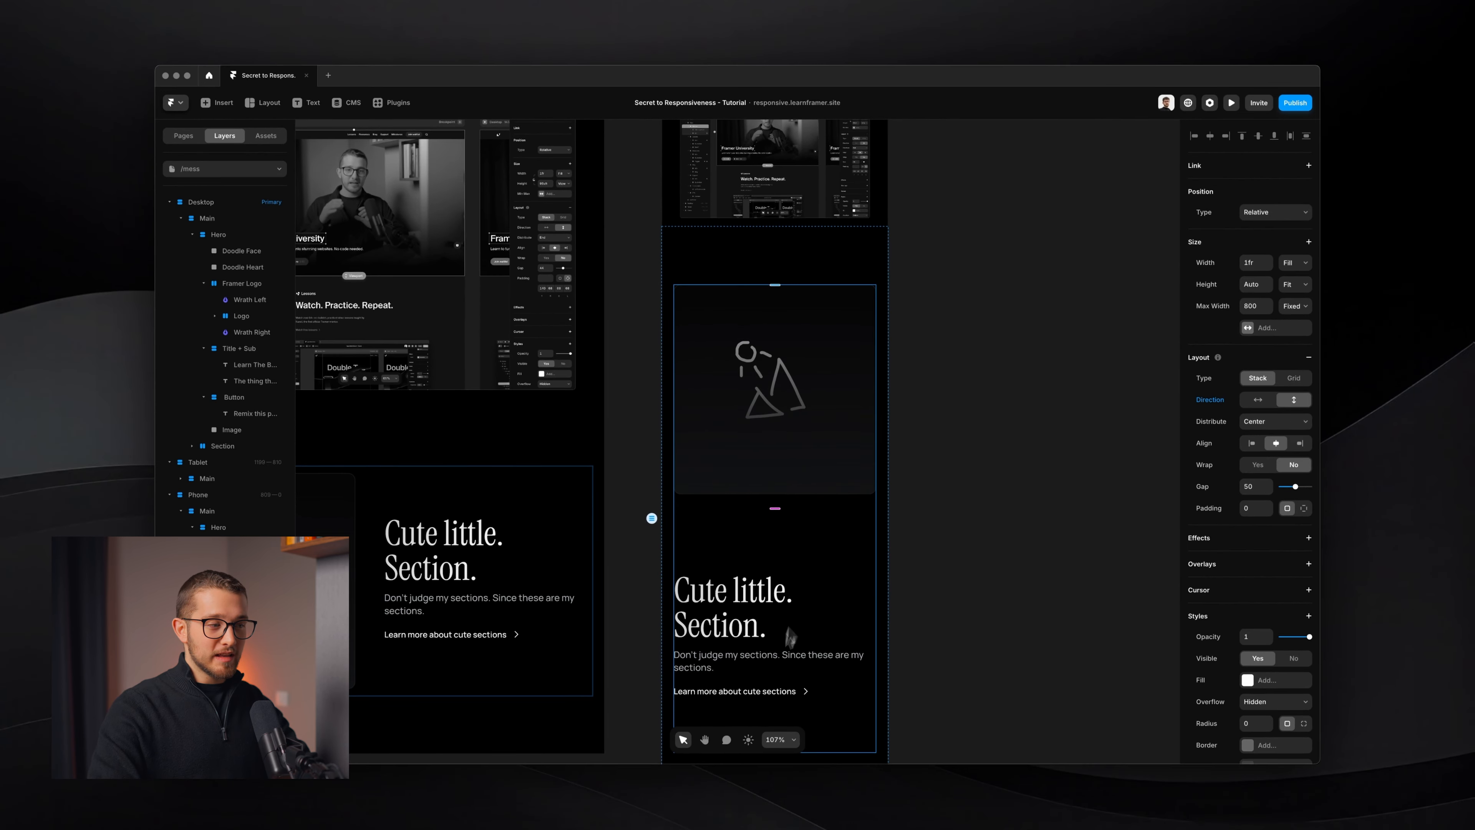
pyautogui.scroll(-1, 768, 673)
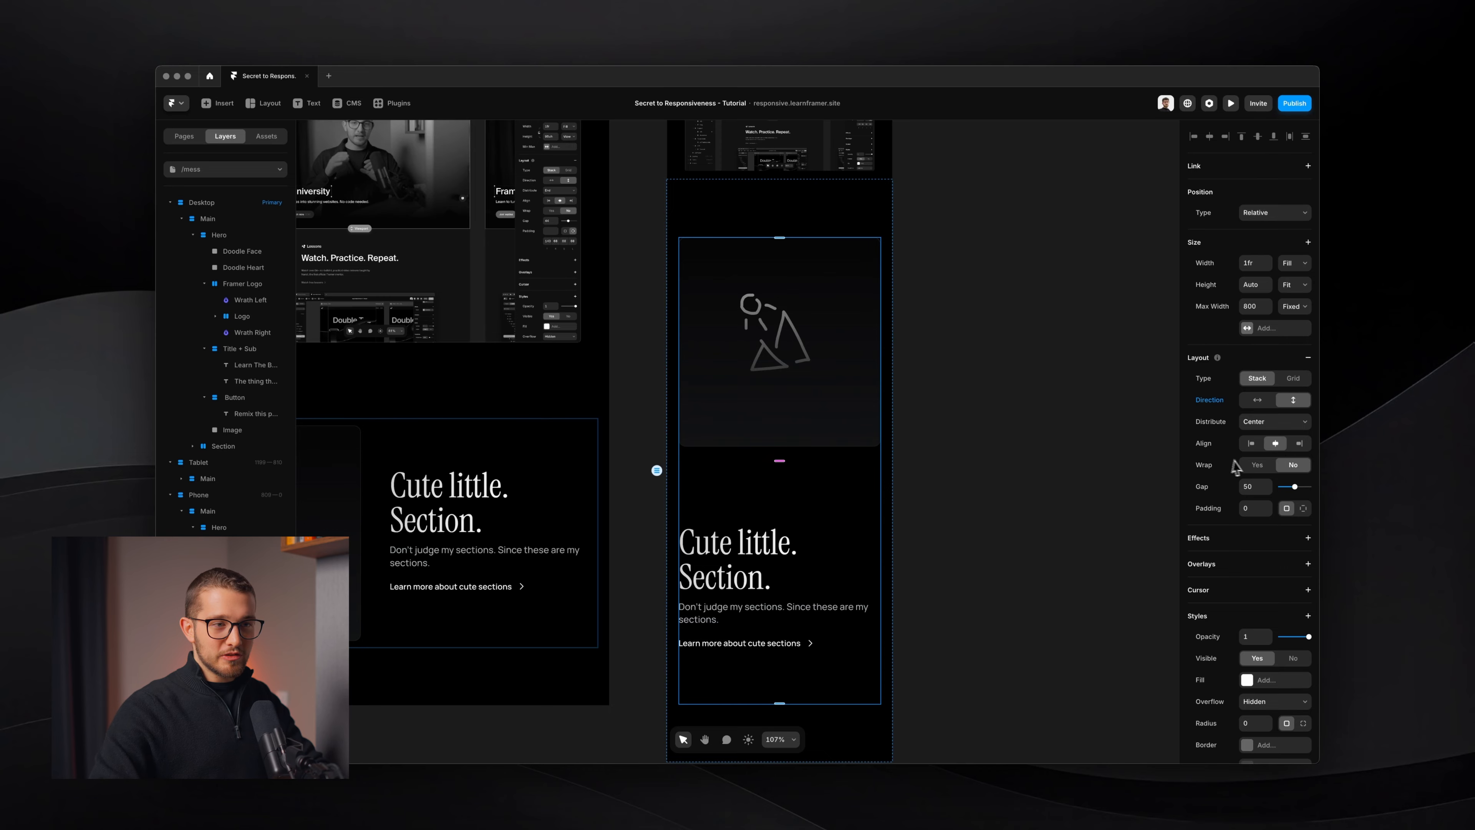
# - Reduce the gap of the Section's content stack on the Phone breakpoint to 0
pyautogui.click(1258, 491)
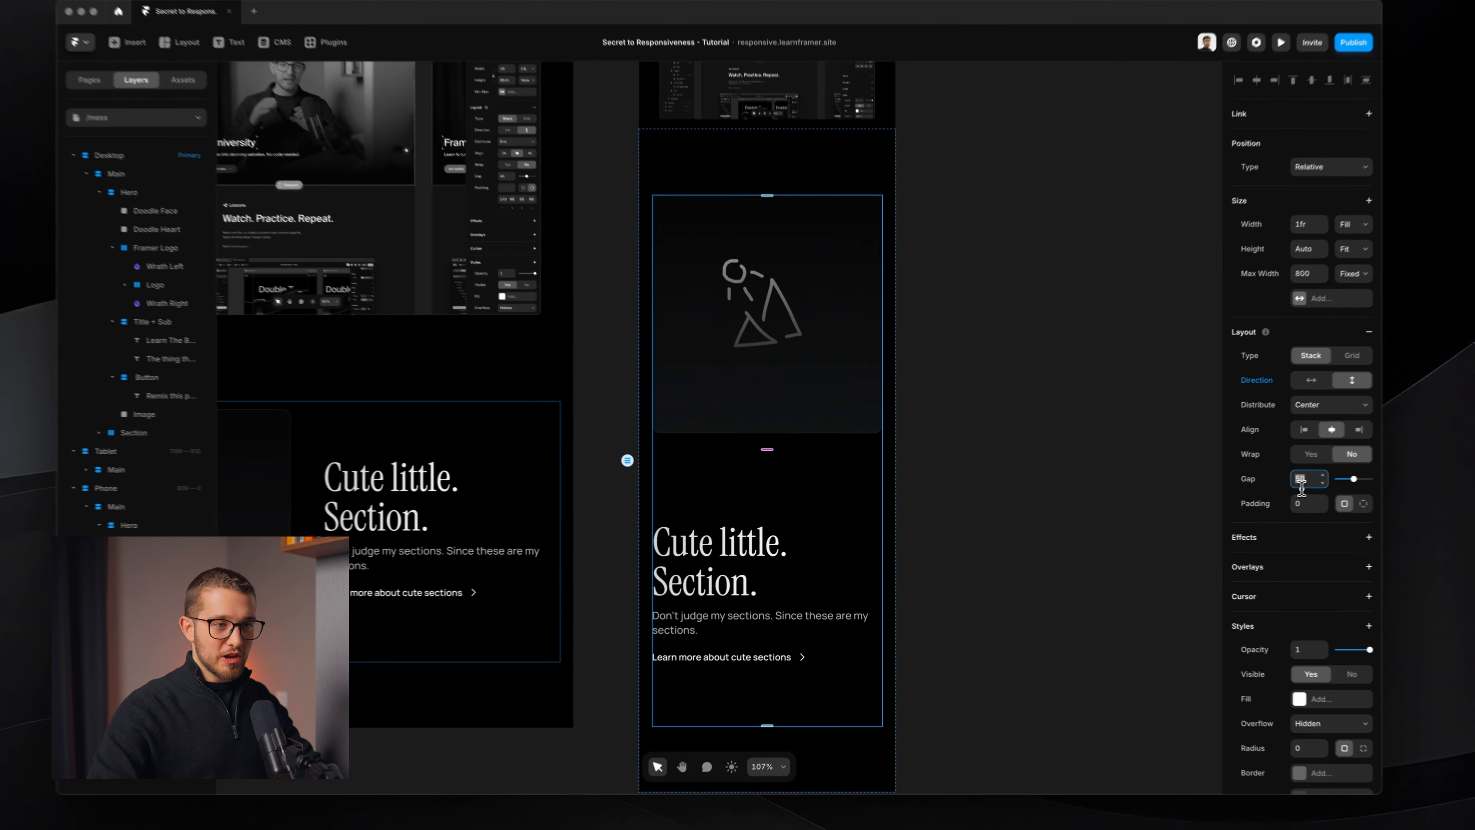
pyautogui.hotkey('shift', 'Down')
pyautogui.hotkey('shift', 'Down')
pyautogui.hotkey('shift', 'Down')
pyautogui.hotkey('shift', 'Down')
pyautogui.hotkey('shift', 'Down')
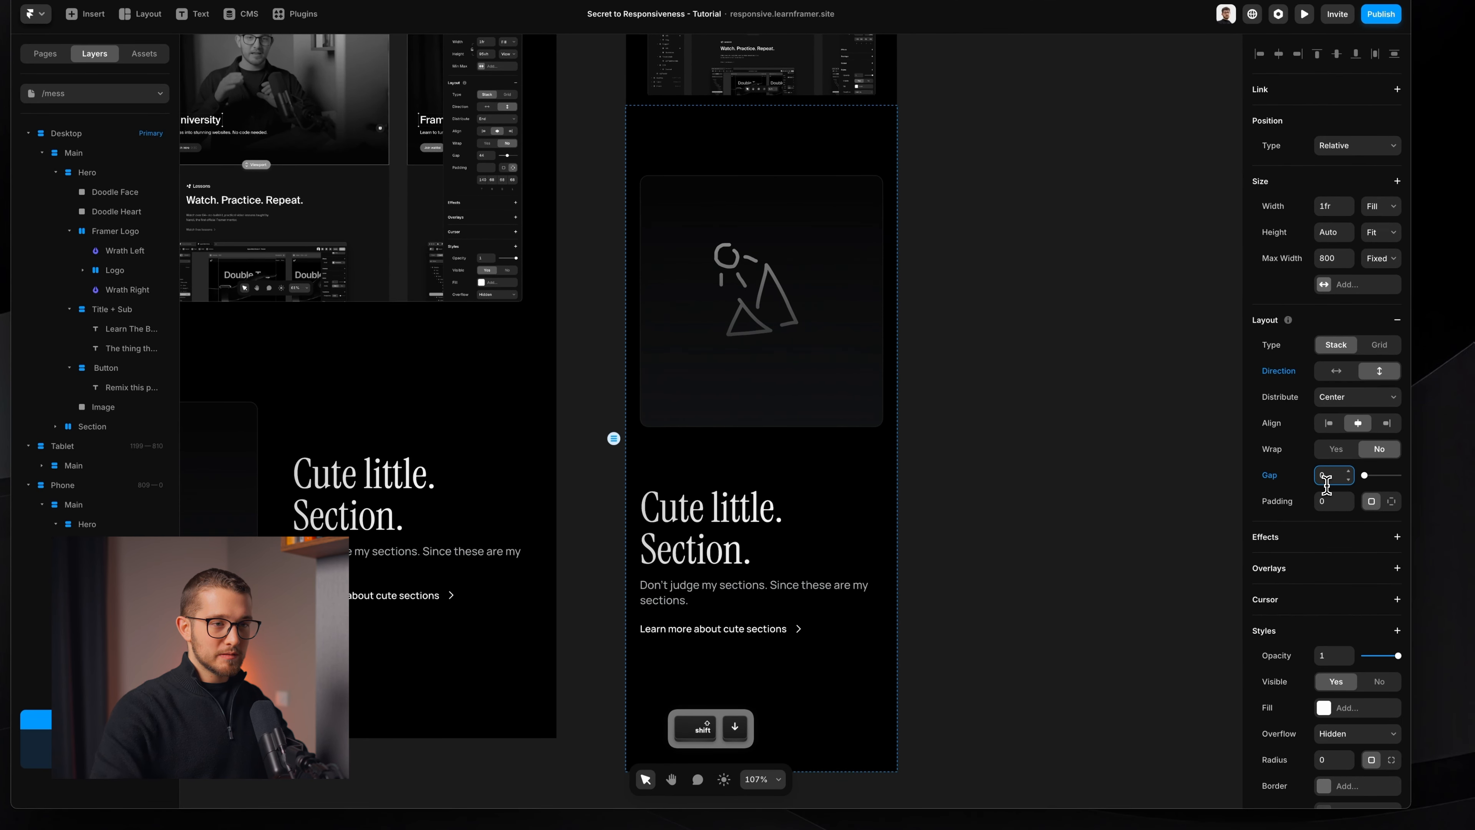
# - Set the height of the Section's text column on the Phone breakpoint to Fit Content
pyautogui.keyDown('super'); pyautogui.click(765, 486); pyautogui.keyUp('super')
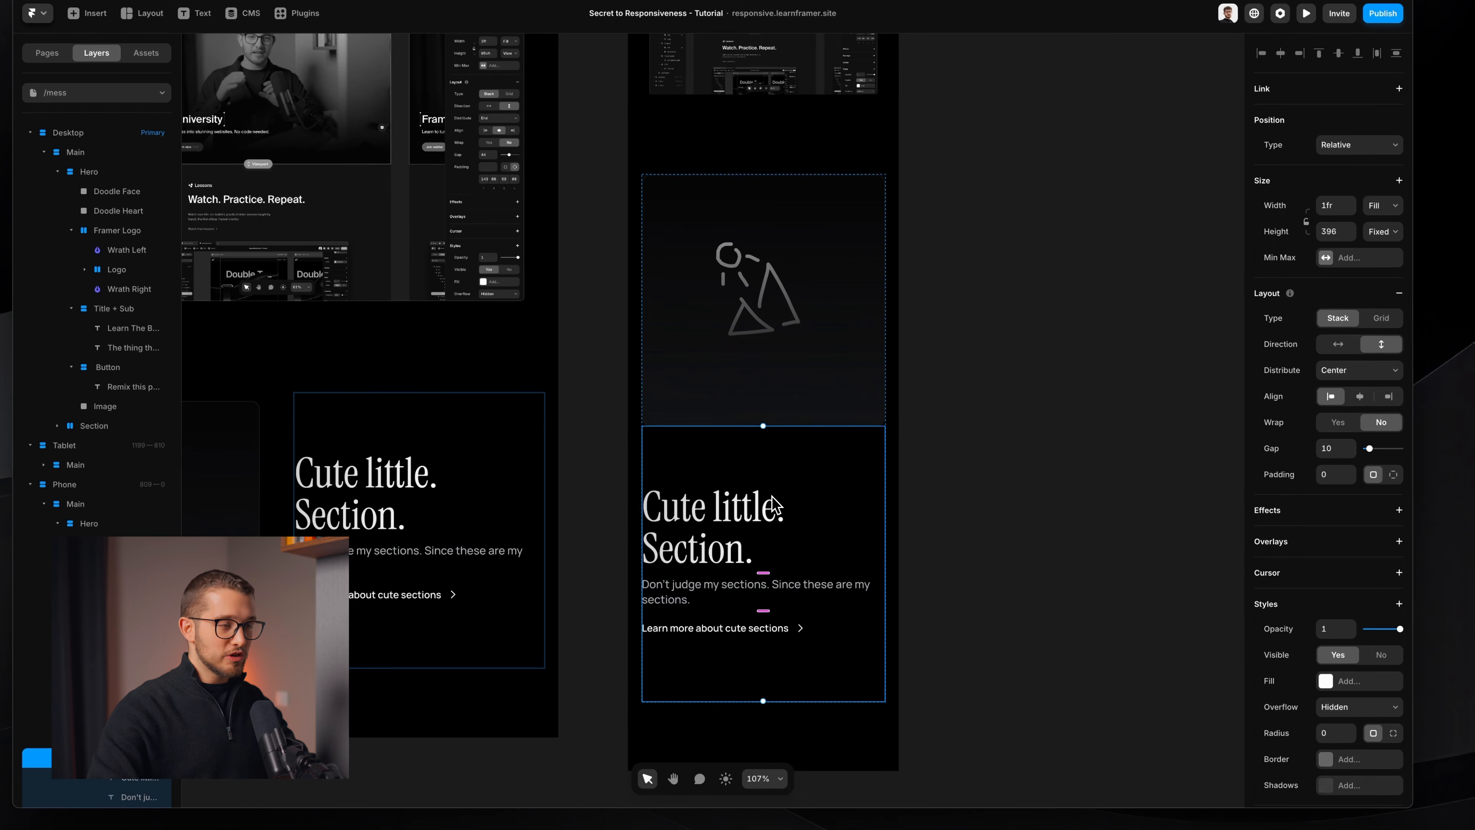
pyautogui.scroll(-1, 779, 506)
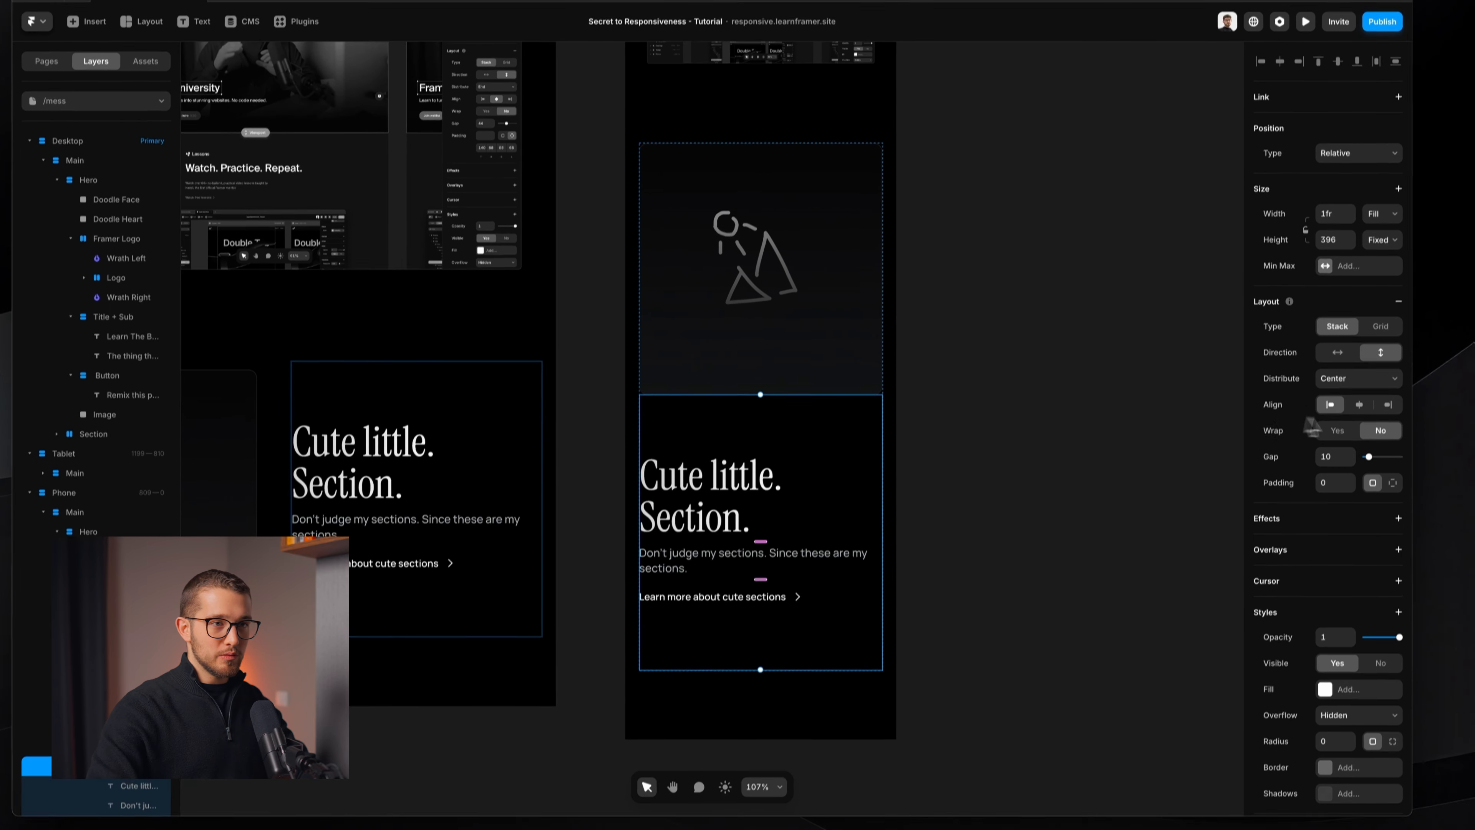
pyautogui.click(1381, 240)
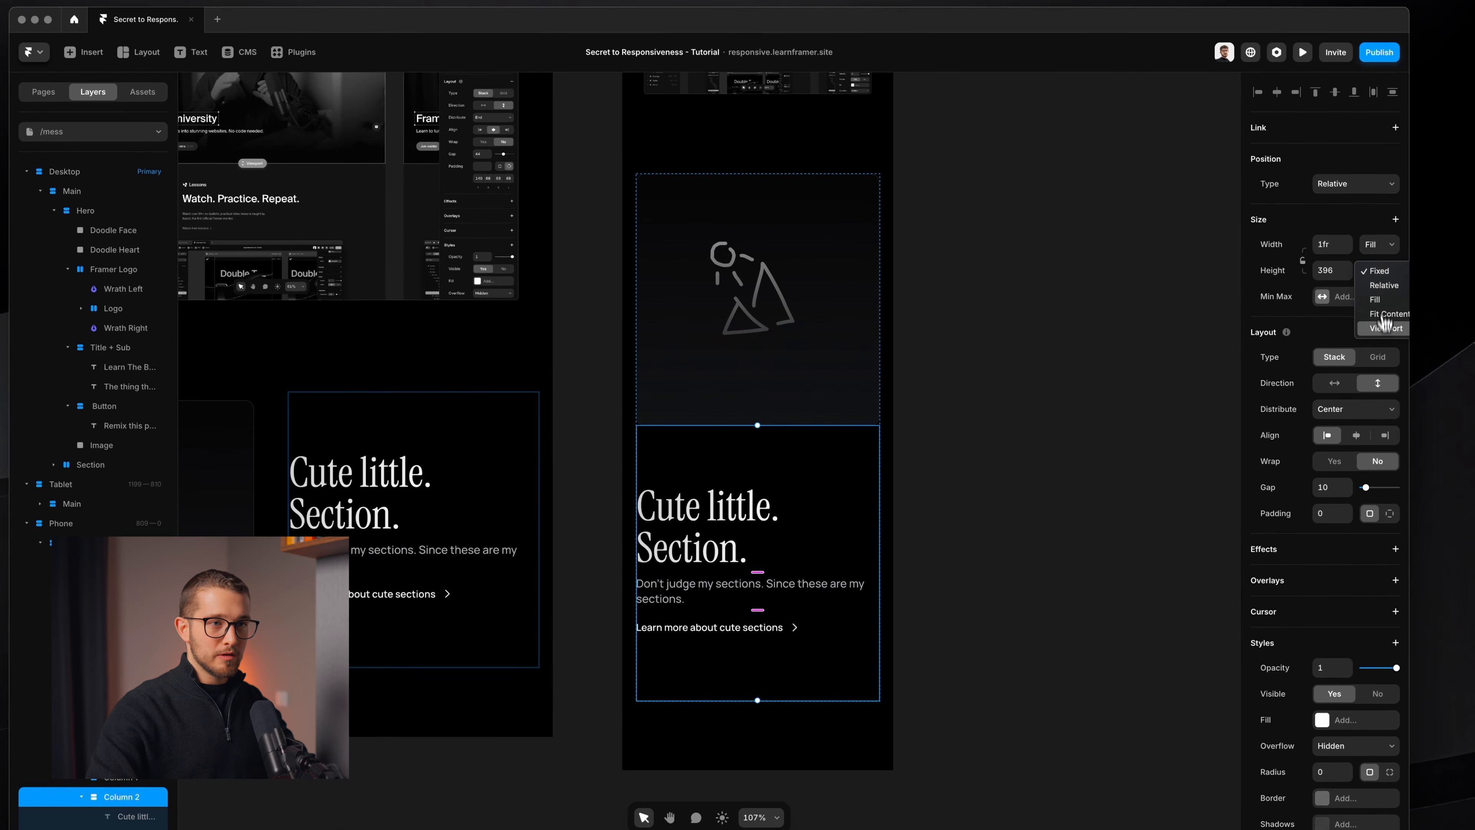
pyautogui.click(1380, 314)
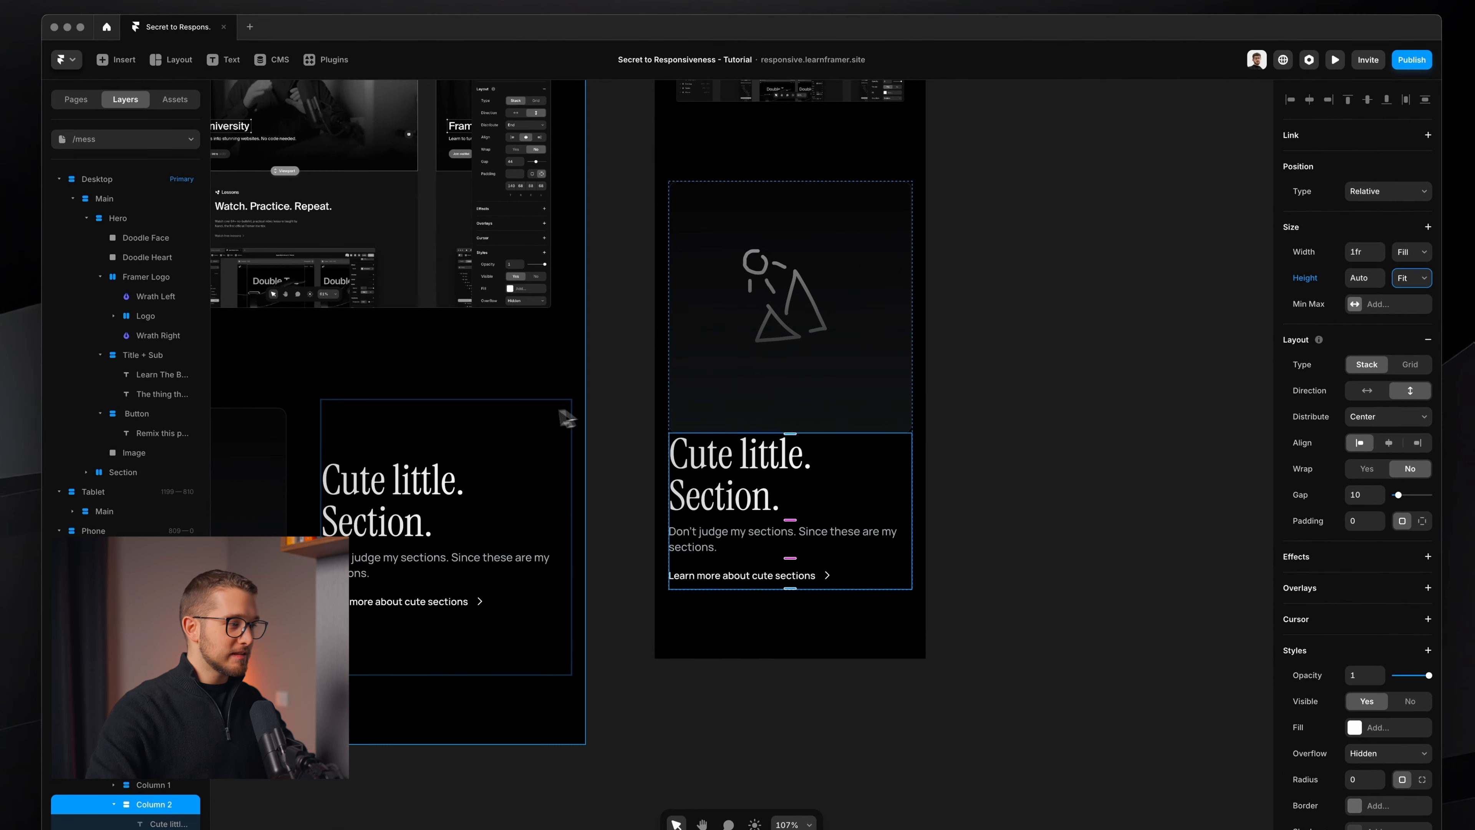
# - Try a gap of 40 on the Phone Section's content stack, and return the gap to 50
pyautogui.press('Escape')
pyautogui.click(1365, 521)
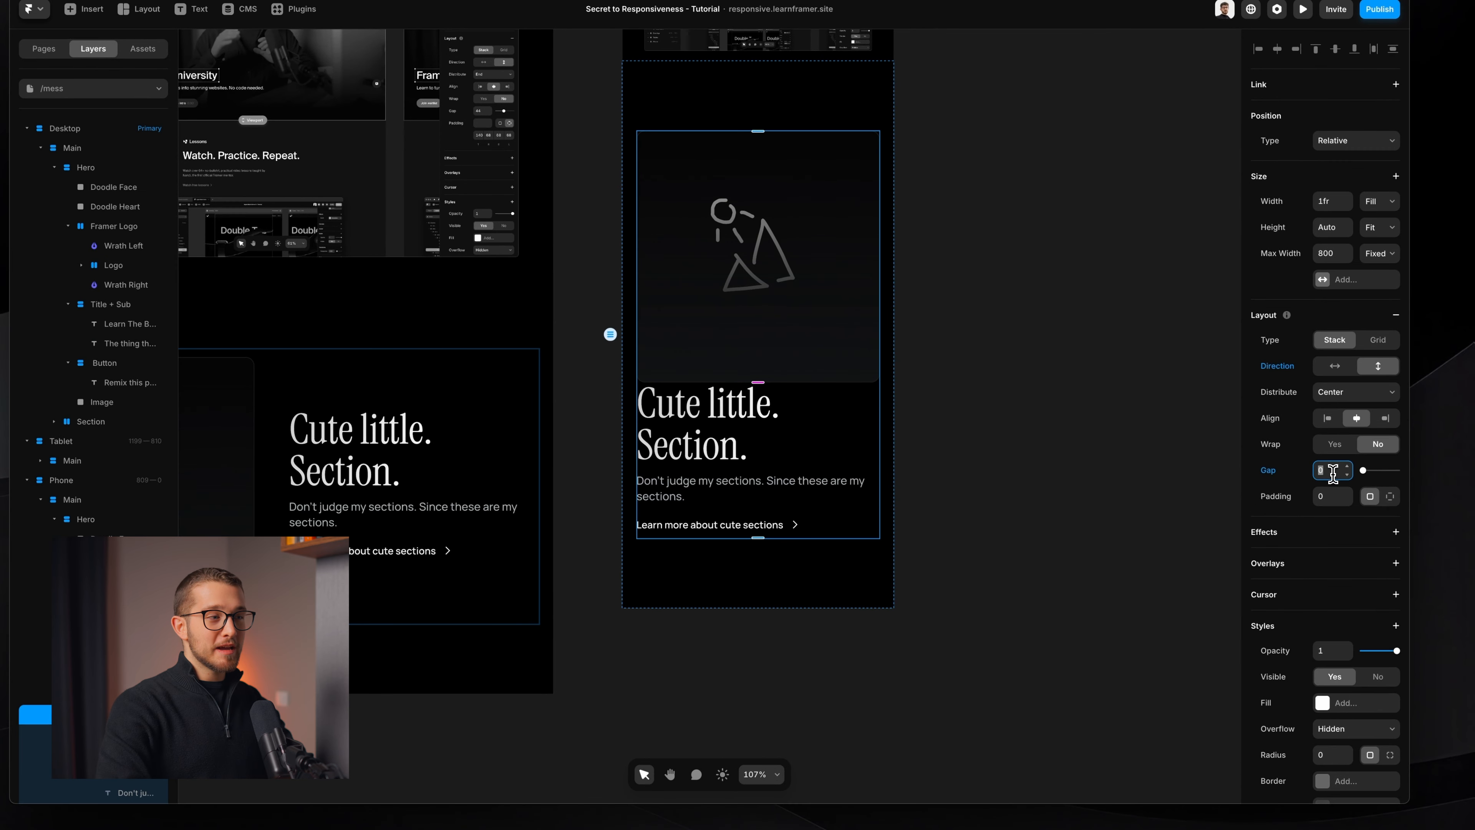
pyautogui.hotkey('shift', 'Up')
pyautogui.hotkey('shift', 'Up')
pyautogui.hotkey('shift', 'Up')
pyautogui.hotkey('shift', 'Up')
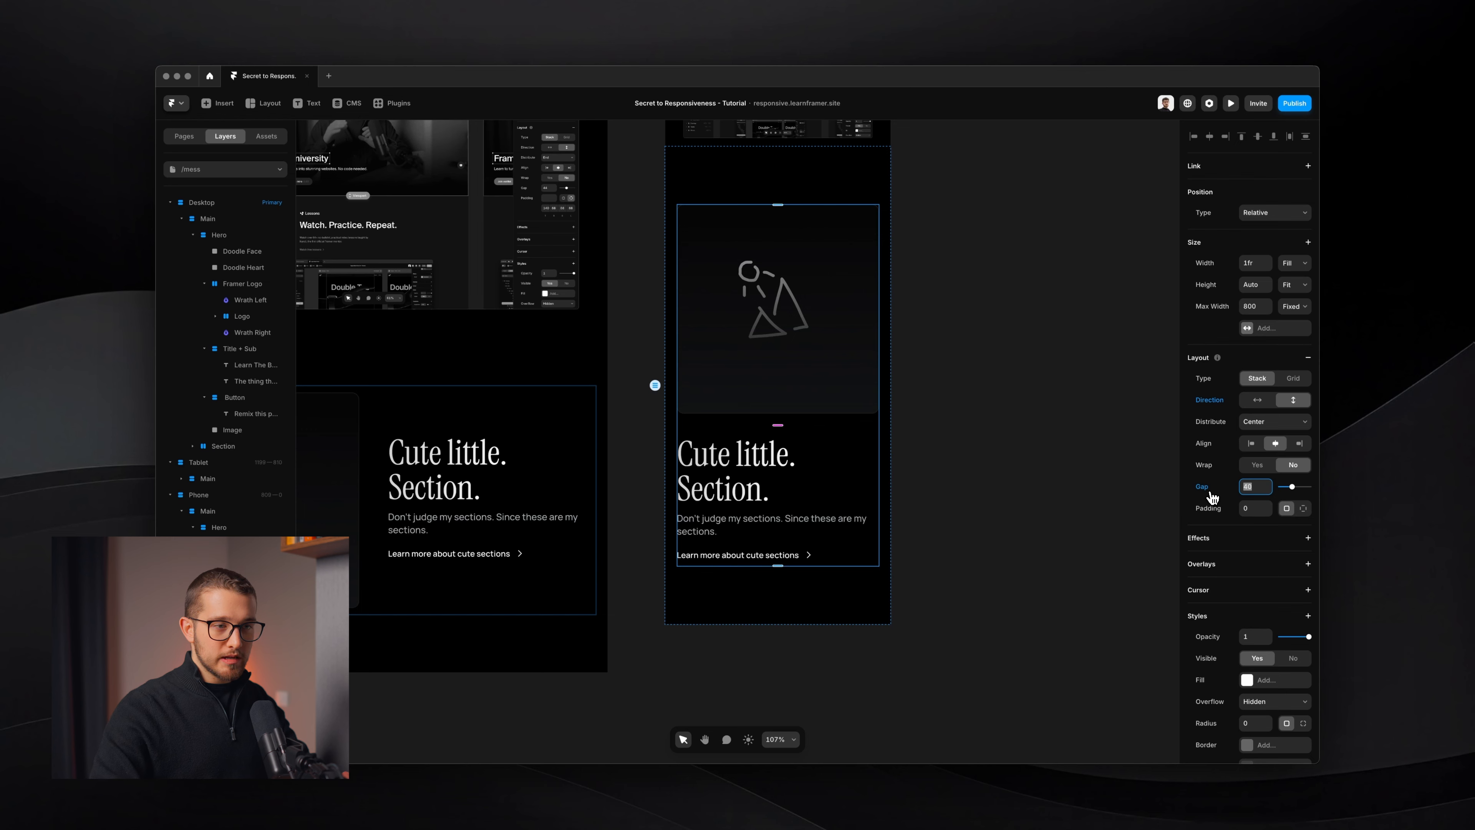
pyautogui.write('50')
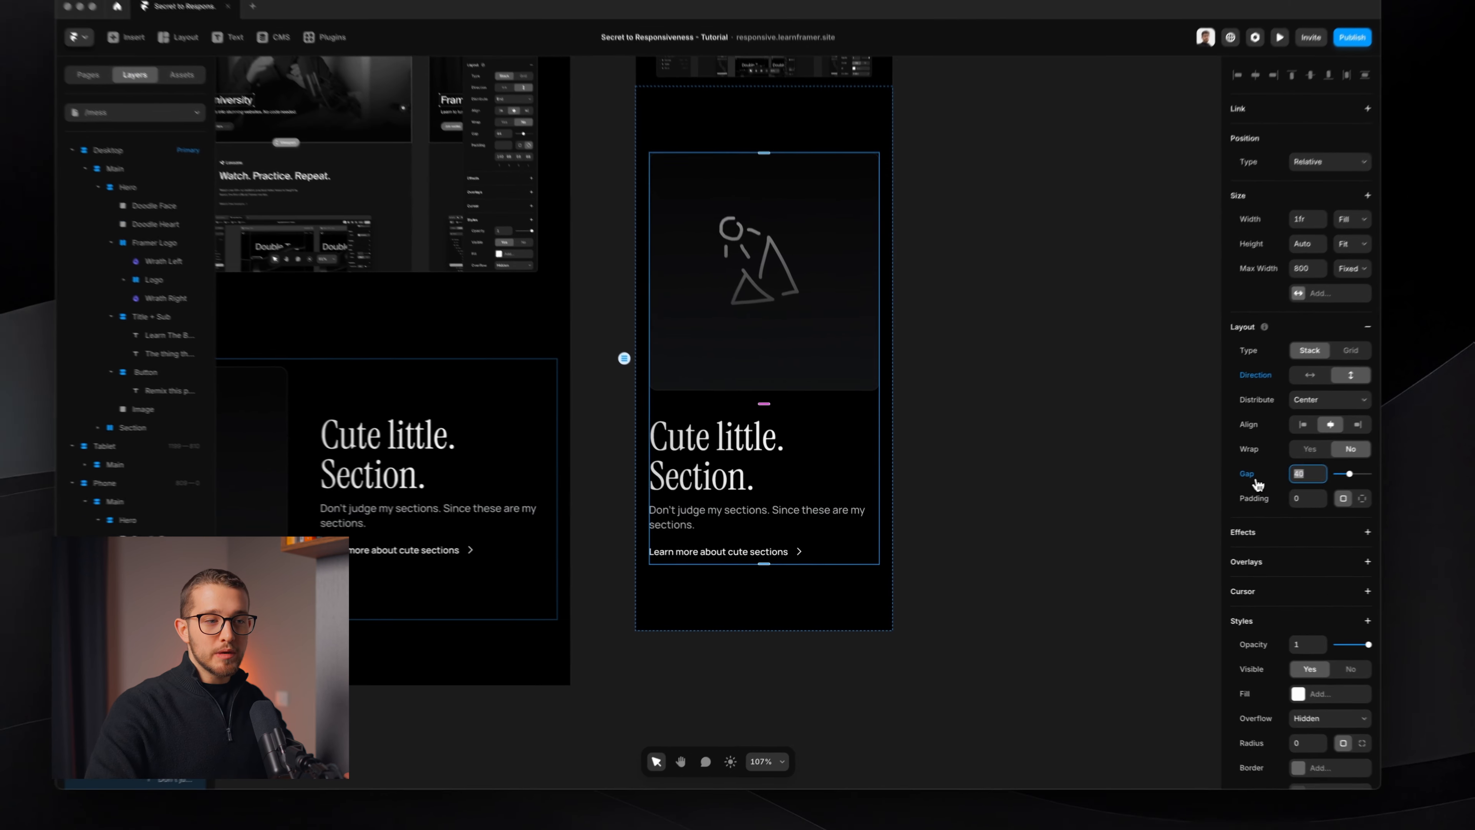
pyautogui.press('Return')
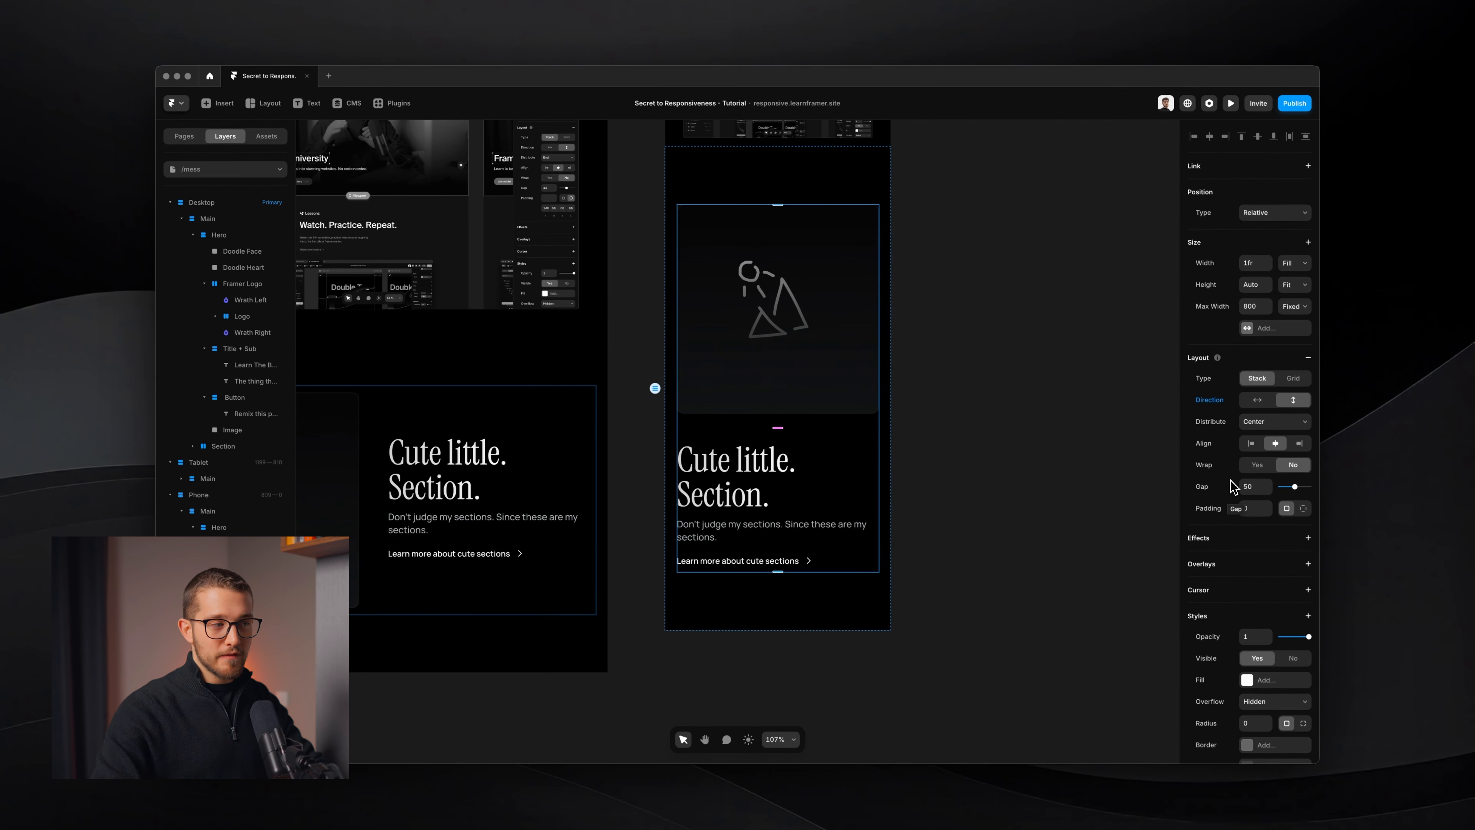
pyautogui.keyDown('super'); pyautogui.click(762, 473); pyautogui.keyUp('super')
pyautogui.click(991, 380)
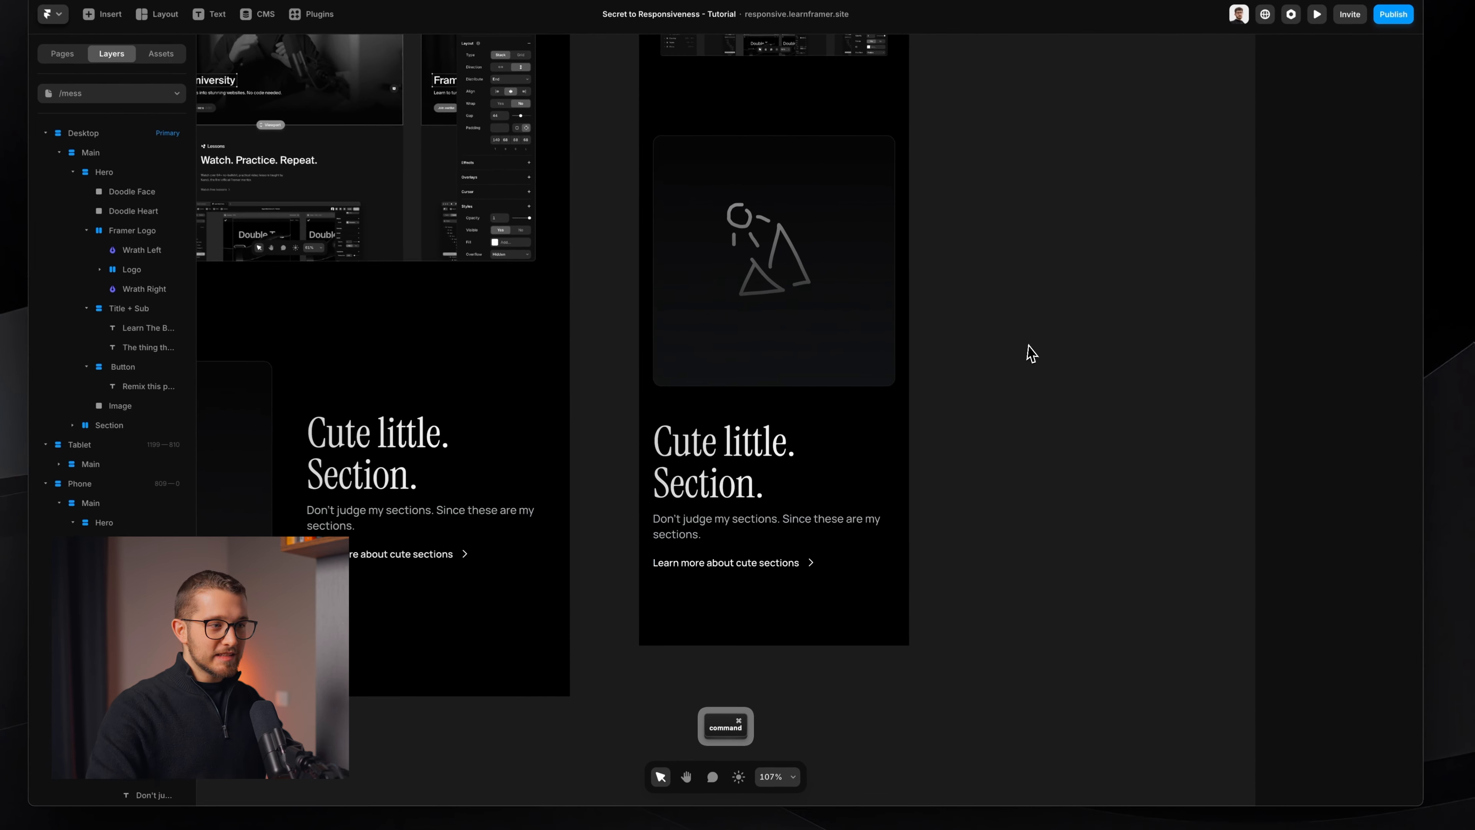
# - Preview the page from the 1200 desktop width down to phone widths and examine the Hero and the Section
pyautogui.scroll(-3, 991, 381)
pyautogui.scroll(-3, 1025, 343)
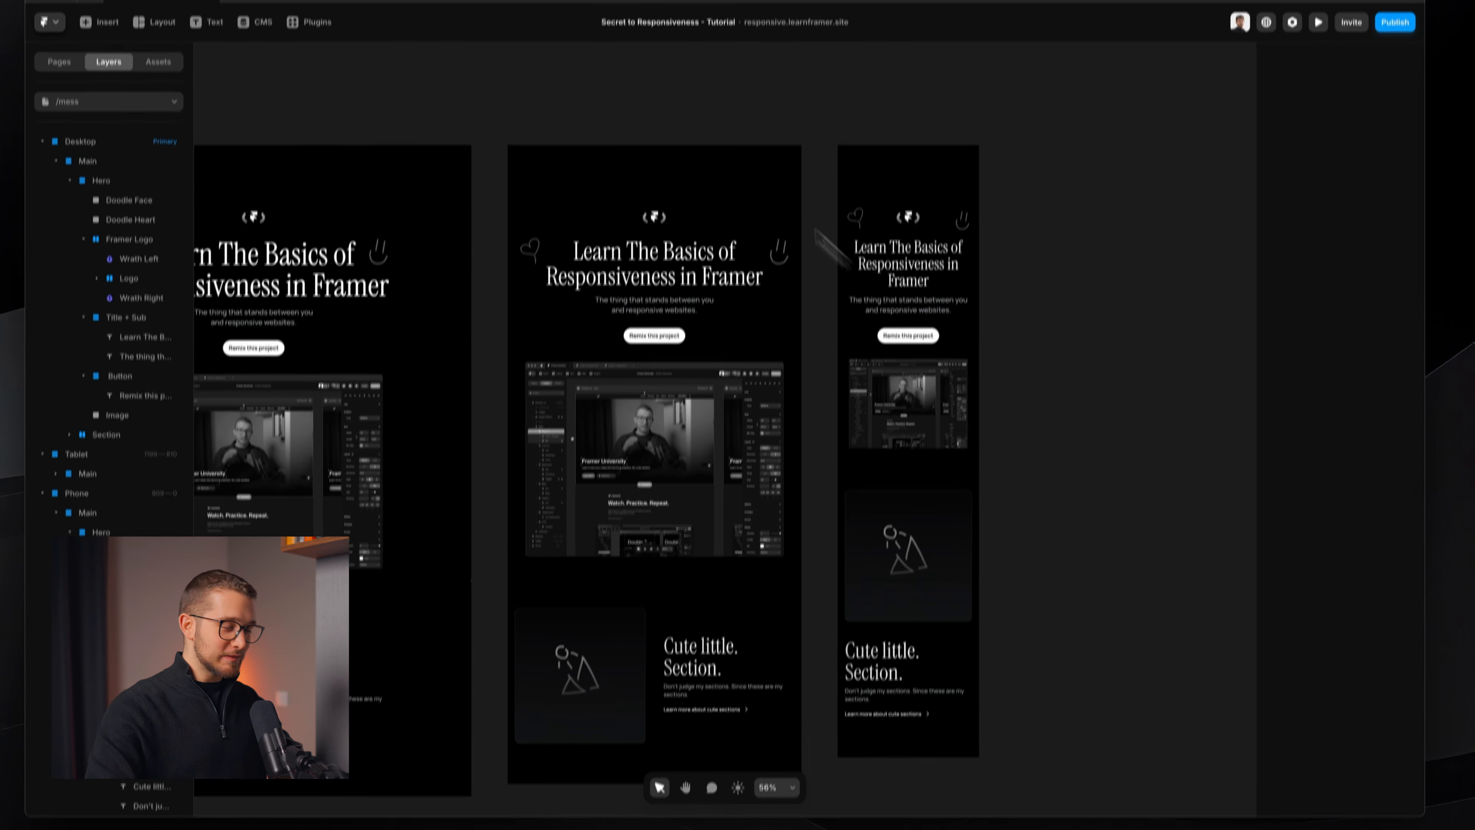
pyautogui.press('super+p')
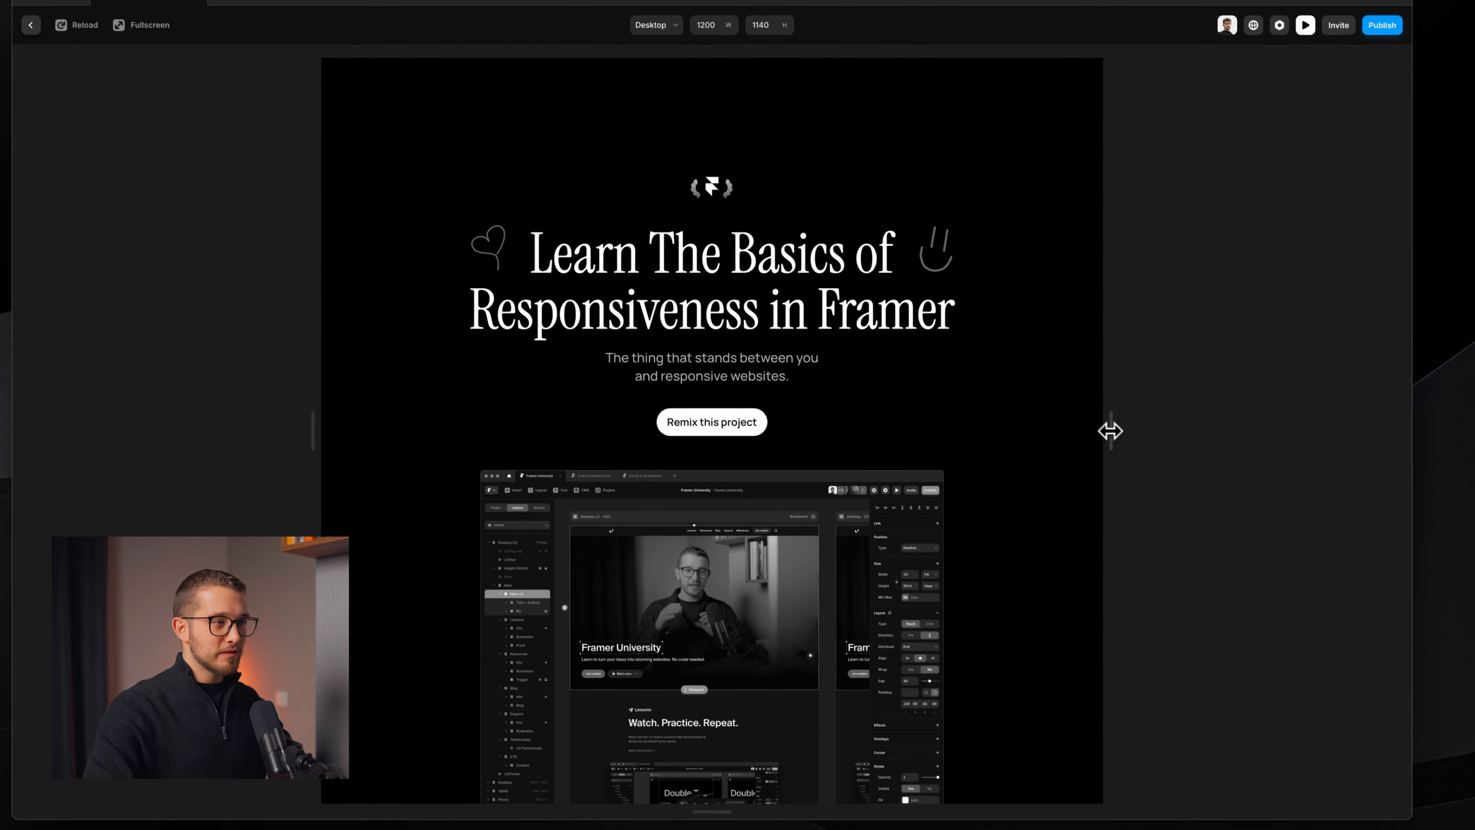
pyautogui.moveTo(1110, 431); pyautogui.dragTo(860, 462)
pyautogui.scroll(-8, 1133, 612)
pyautogui.scroll(8, 1132, 613)
pyautogui.scroll(-6, 841, 553)
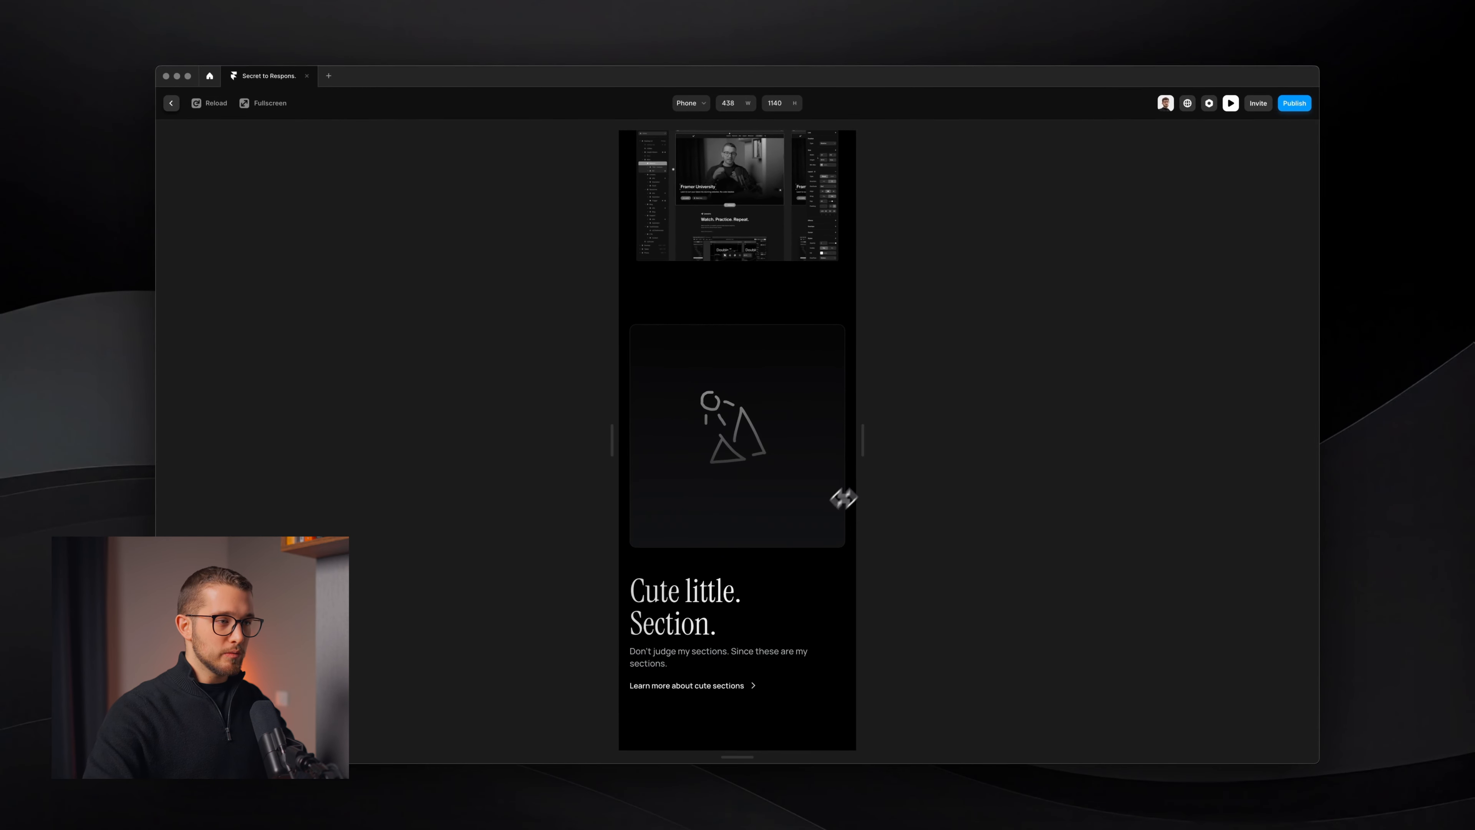
pyautogui.moveTo(862, 451)
pyautogui.mouseDown()
pyautogui.moveTo(931, 422)
pyautogui.moveTo(1037, 425)
pyautogui.moveTo(879, 435)
pyautogui.mouseUp()
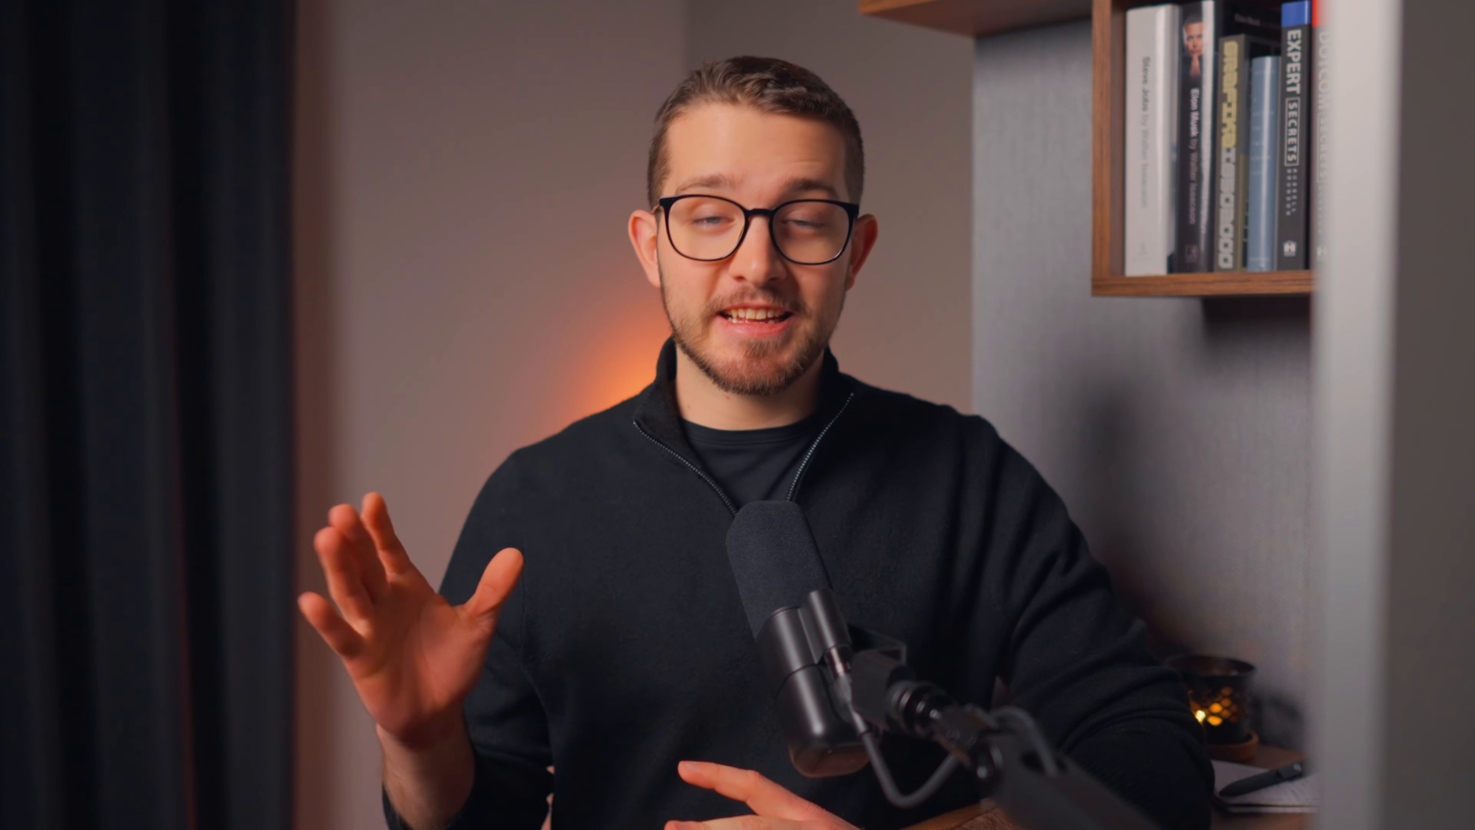